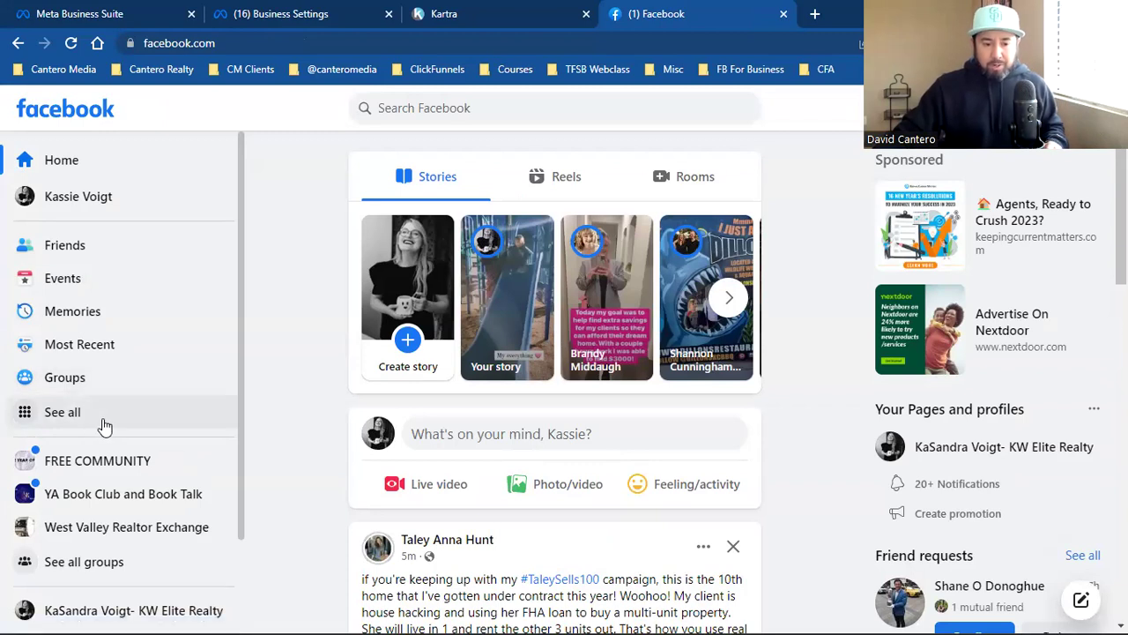
# Step: Start an ad for the realty Page and open Meta Business Suite in a new tab
pyautogui.click(83, 421)
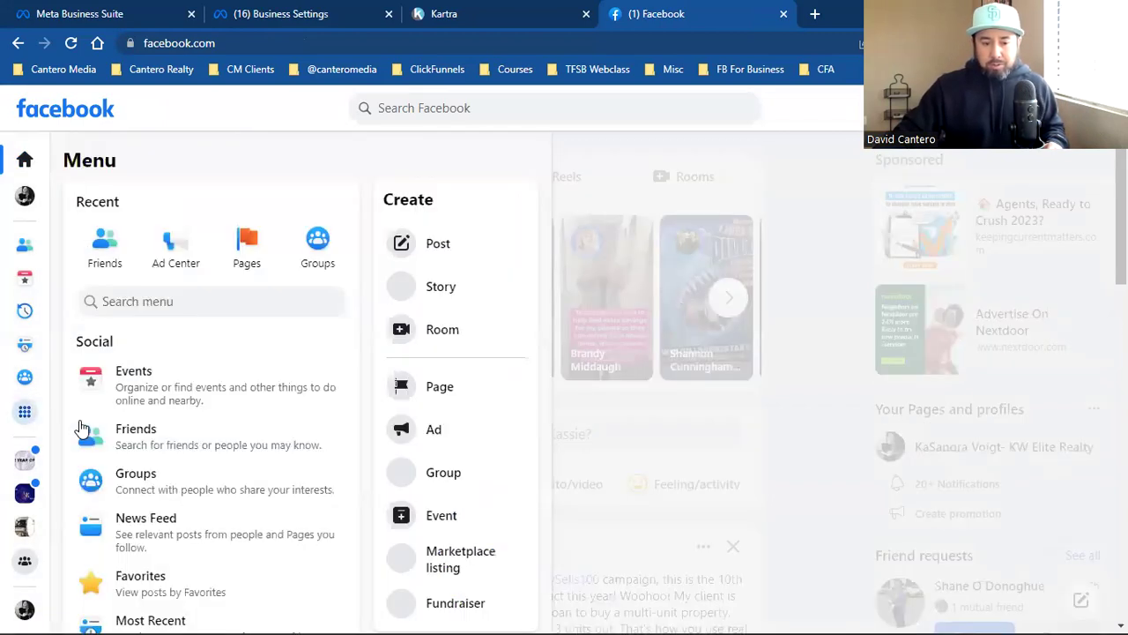
pyautogui.click(432, 438)
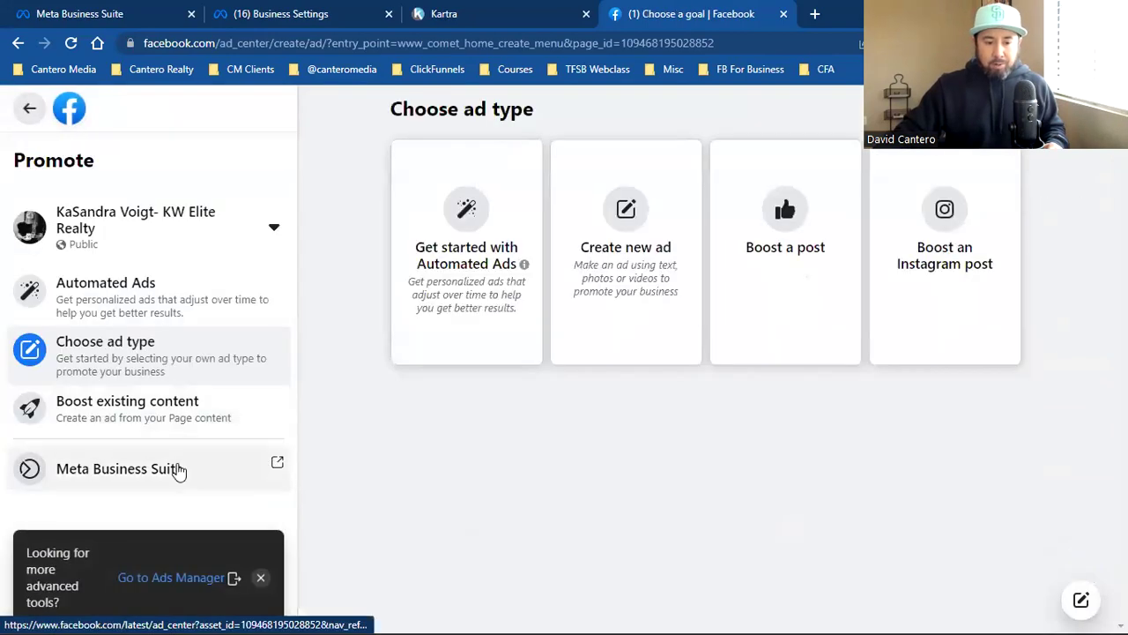
pyautogui.click(138, 476)
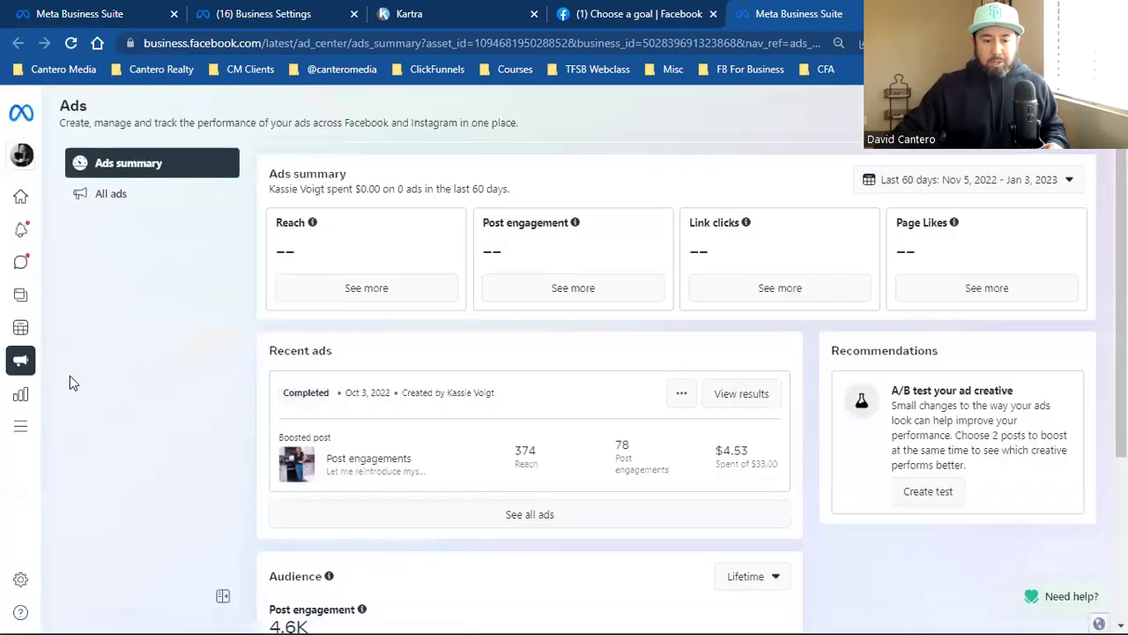
# Step: Open Ads Manager in a new tab from the Advertise section of All tools
pyautogui.moveTo(30, 428)
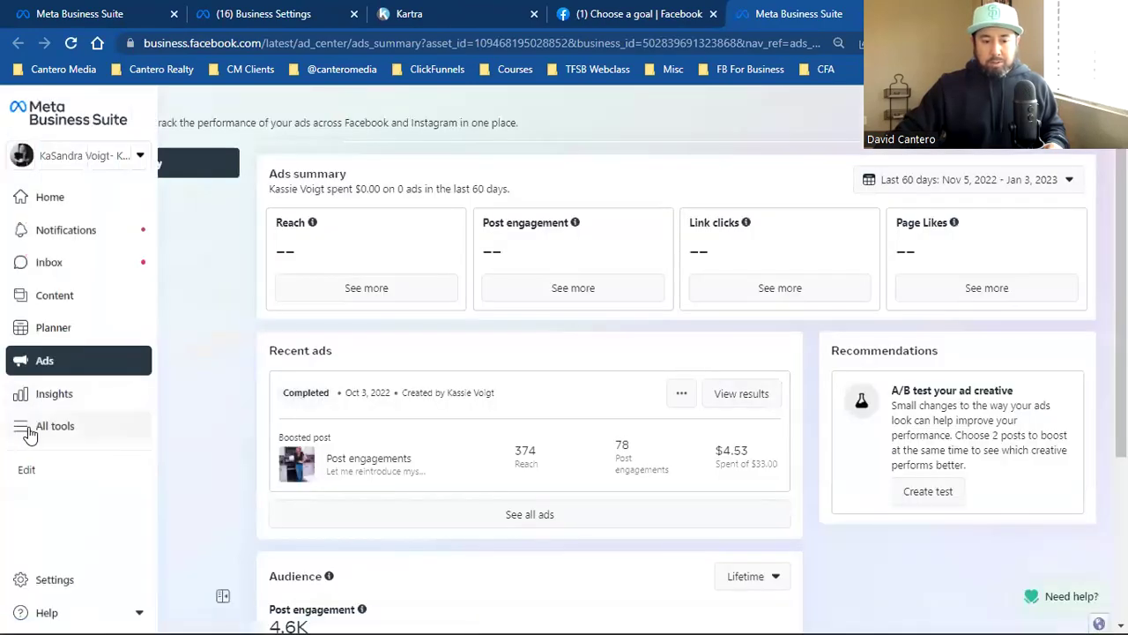
pyautogui.click(47, 429)
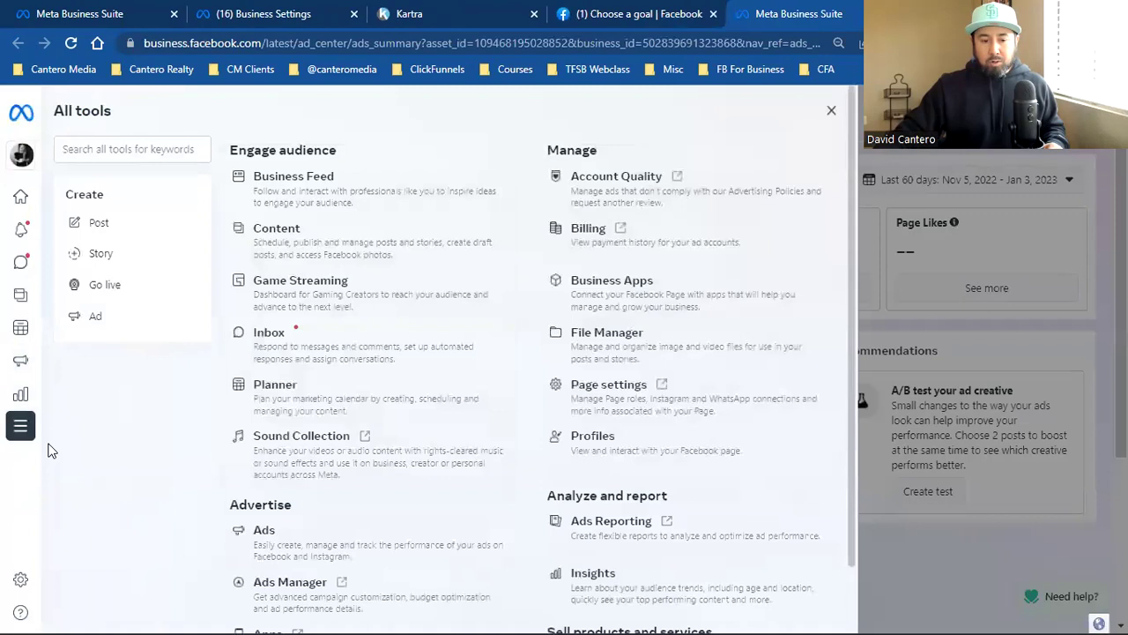
pyautogui.scroll(-2, 326, 445)
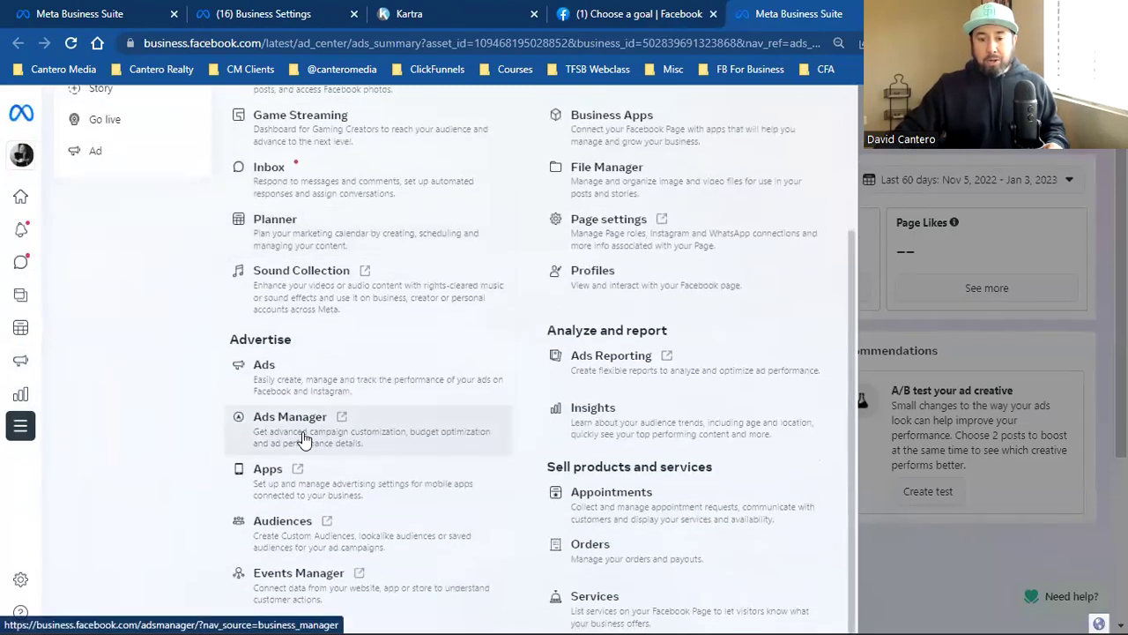
pyautogui.scroll(2, 302, 438)
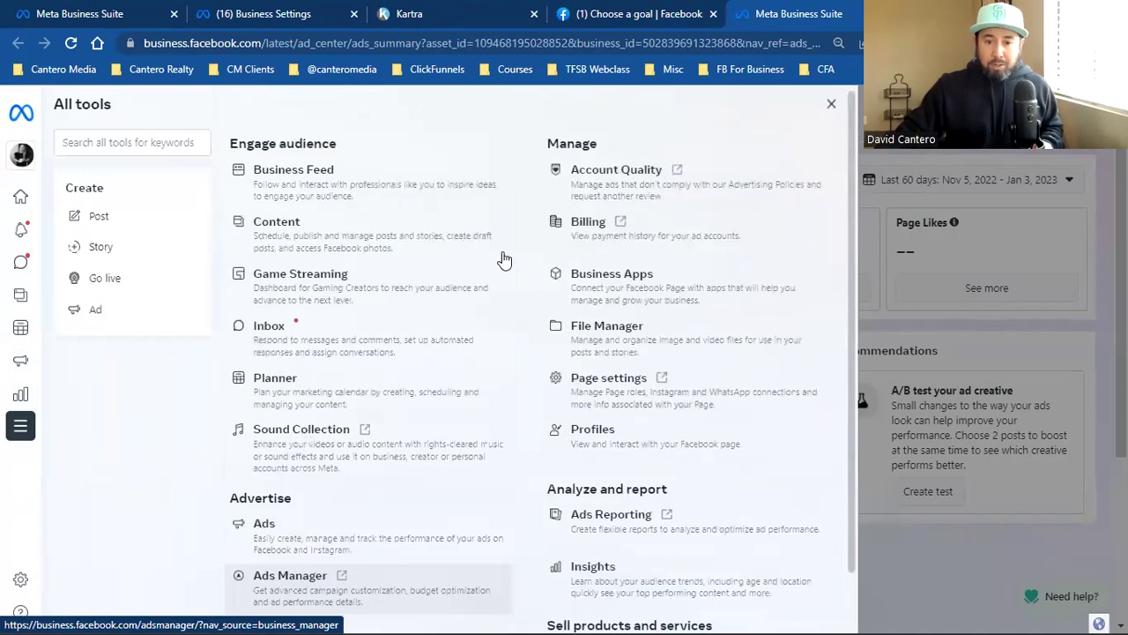
pyautogui.scroll(-1, 610, 328)
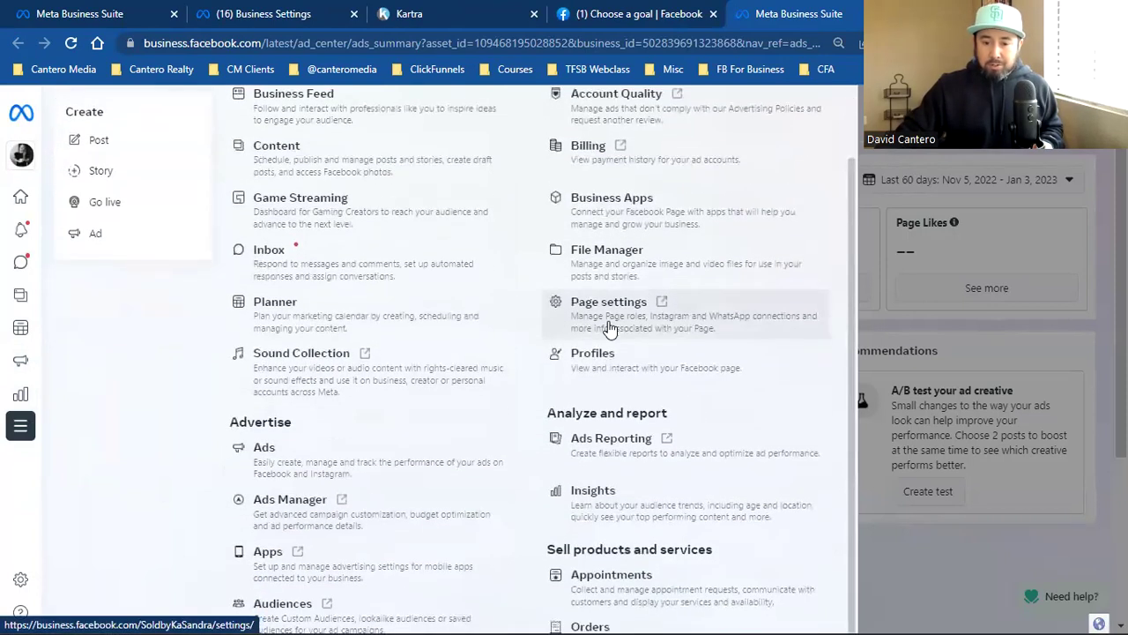
pyautogui.scroll(-2, 610, 328)
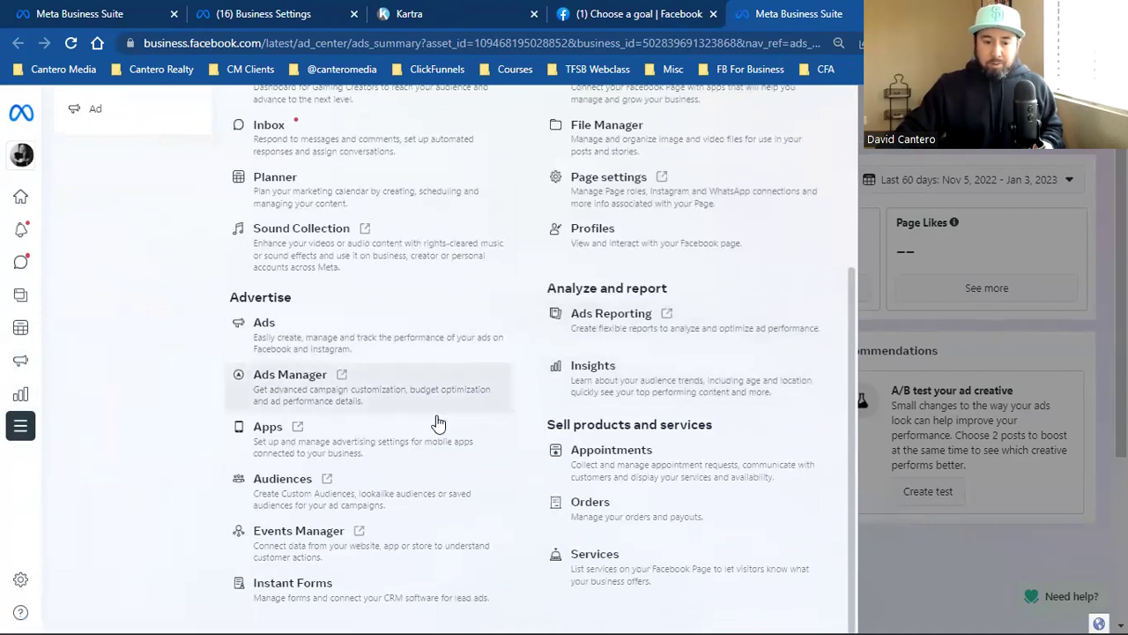
pyautogui.click(389, 381)
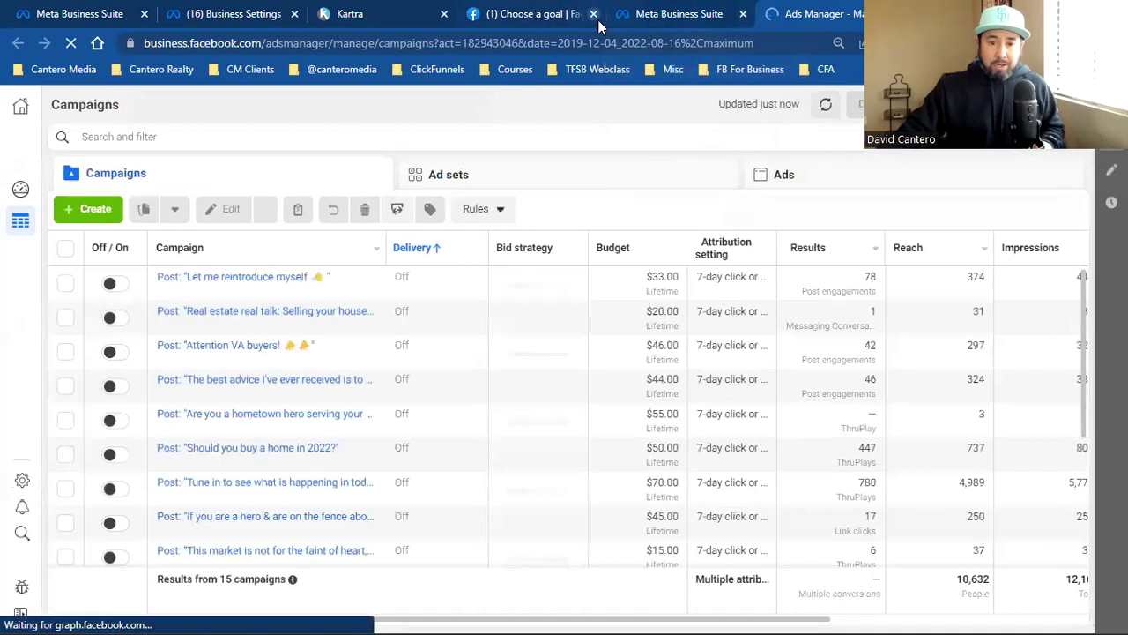
# Step: Close four old browser tabs and go to Business Settings from the All tools menu
pyautogui.click(743, 14)
pyautogui.click(593, 15)
pyautogui.click(444, 14)
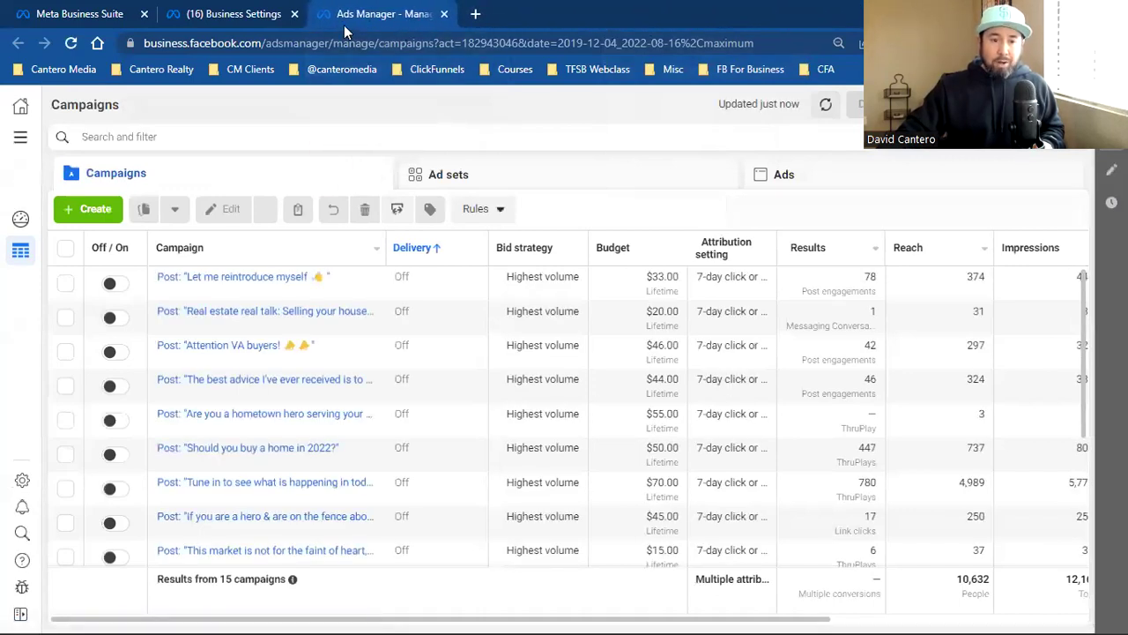
pyautogui.click(295, 14)
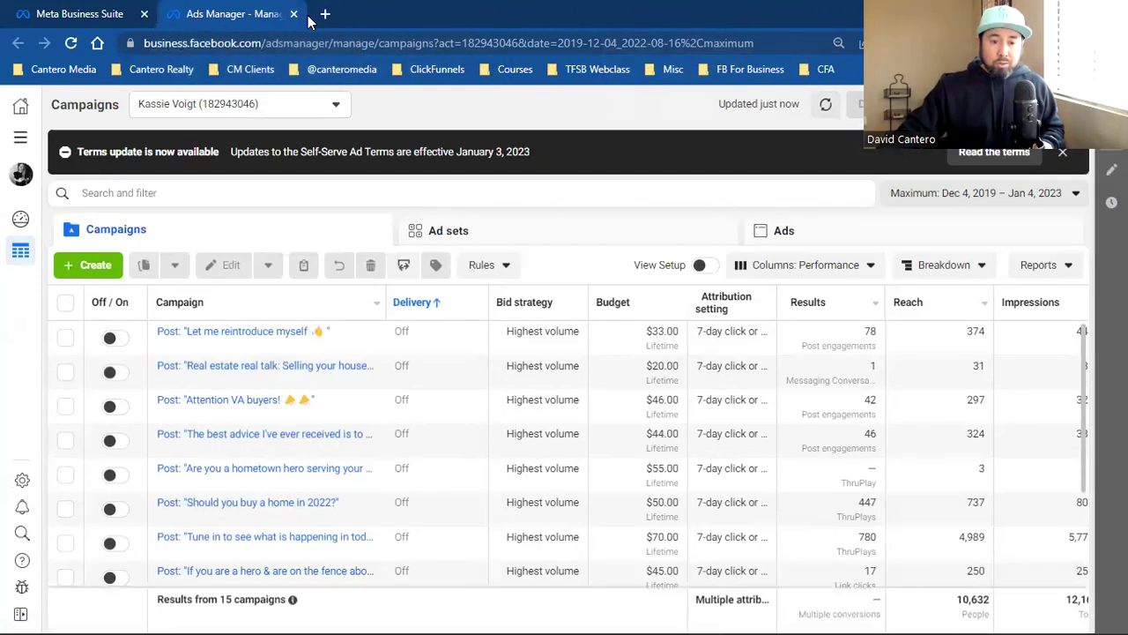
pyautogui.click(20, 139)
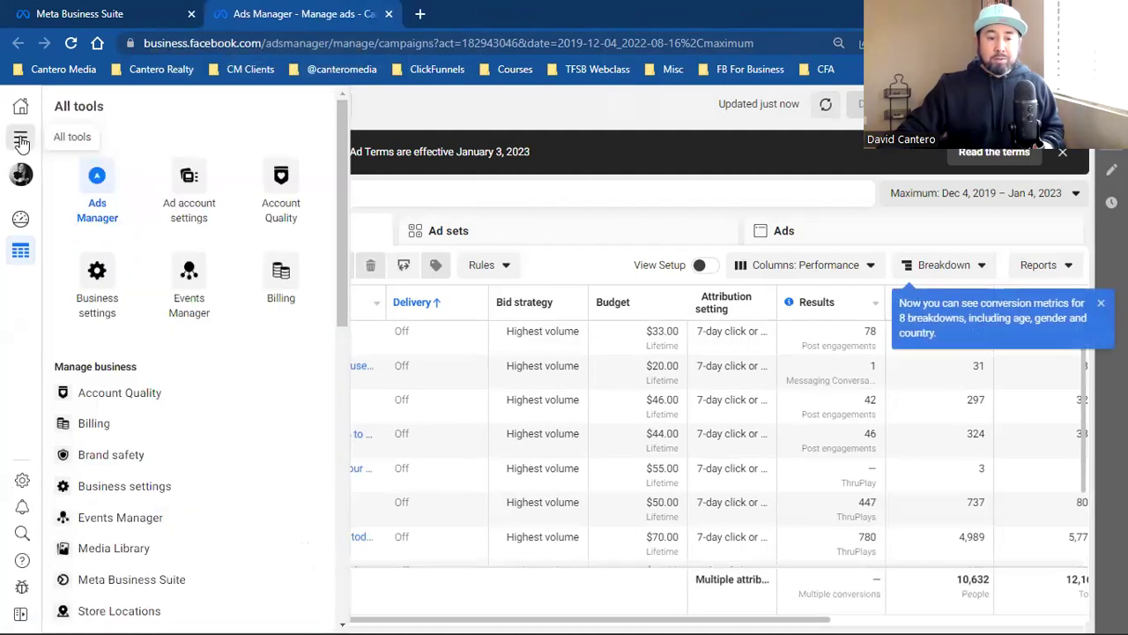
pyautogui.click(95, 303)
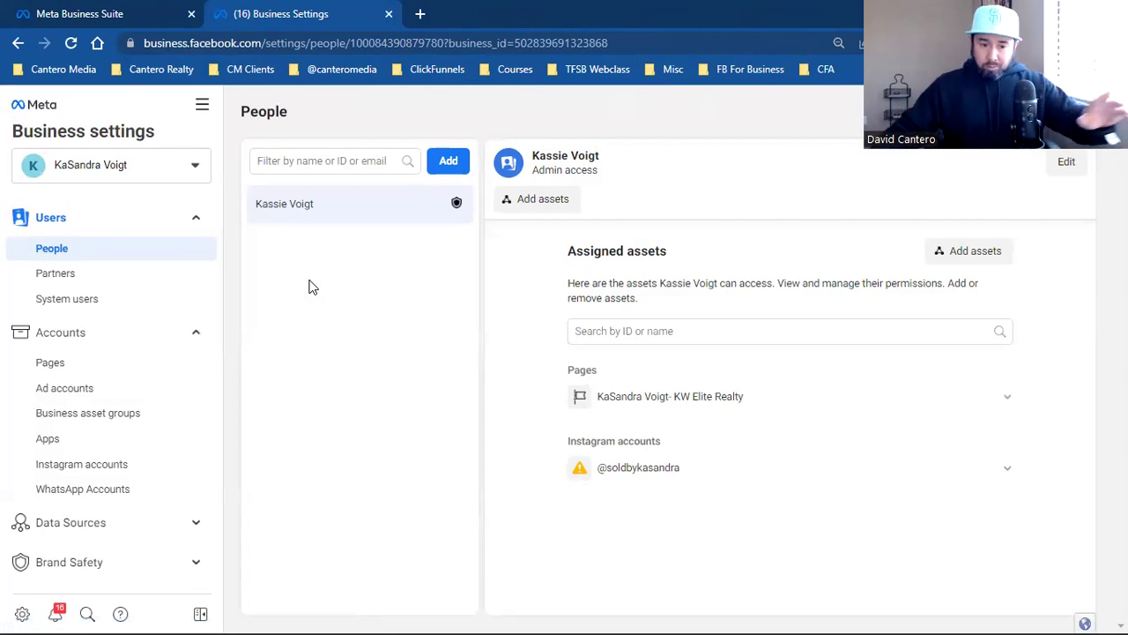
# Step: Dismiss the tools list and check which accounts the business account dropdown offers
pyautogui.click(202, 105)
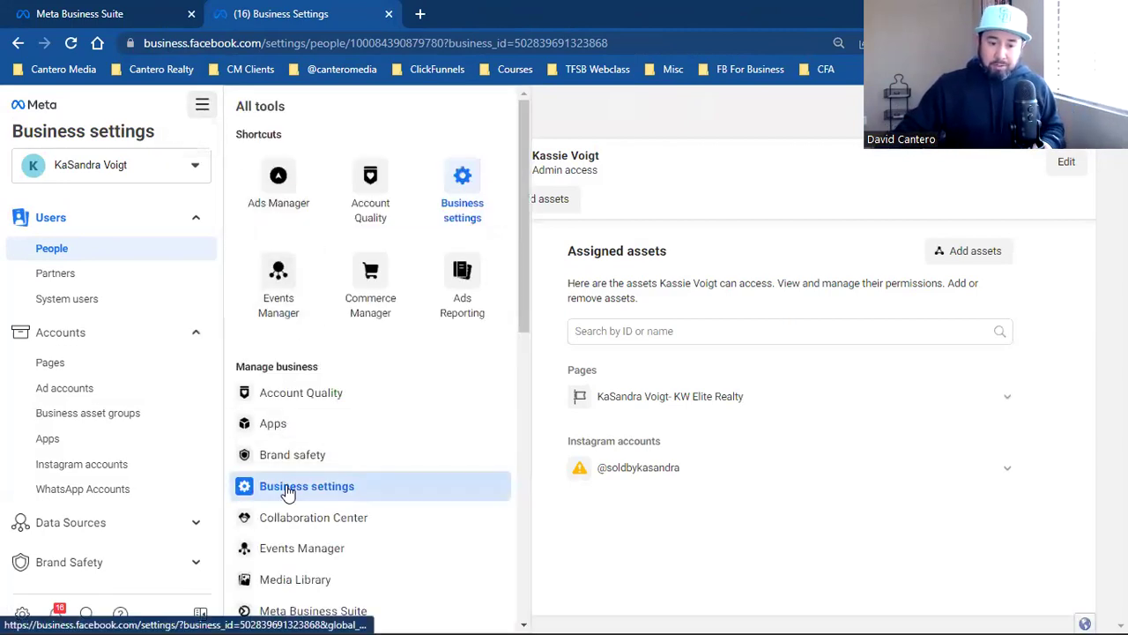
pyautogui.click(629, 134)
pyautogui.click(102, 176)
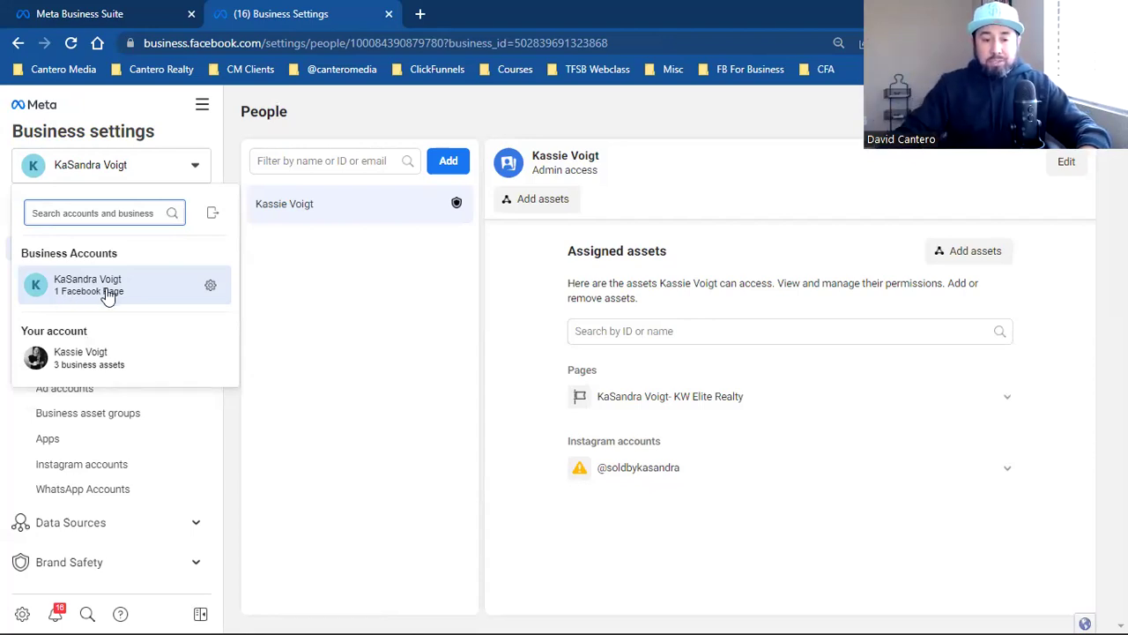
# Step: Preview the business and personal accounts' assets, then close the account switcher
pyautogui.moveTo(121, 294)
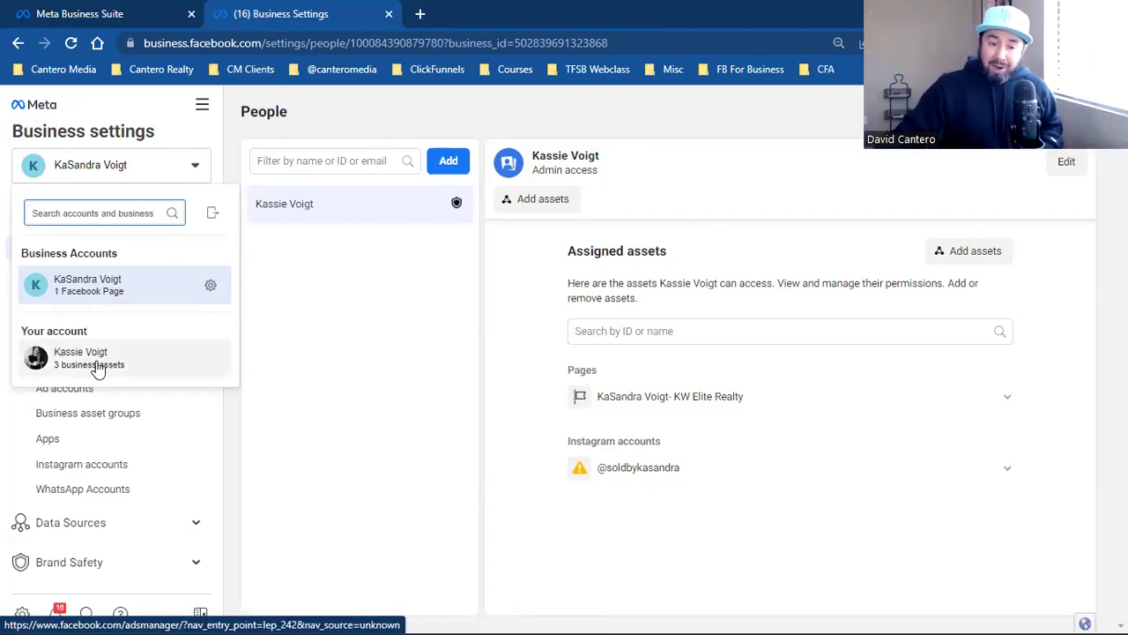
pyautogui.moveTo(112, 370)
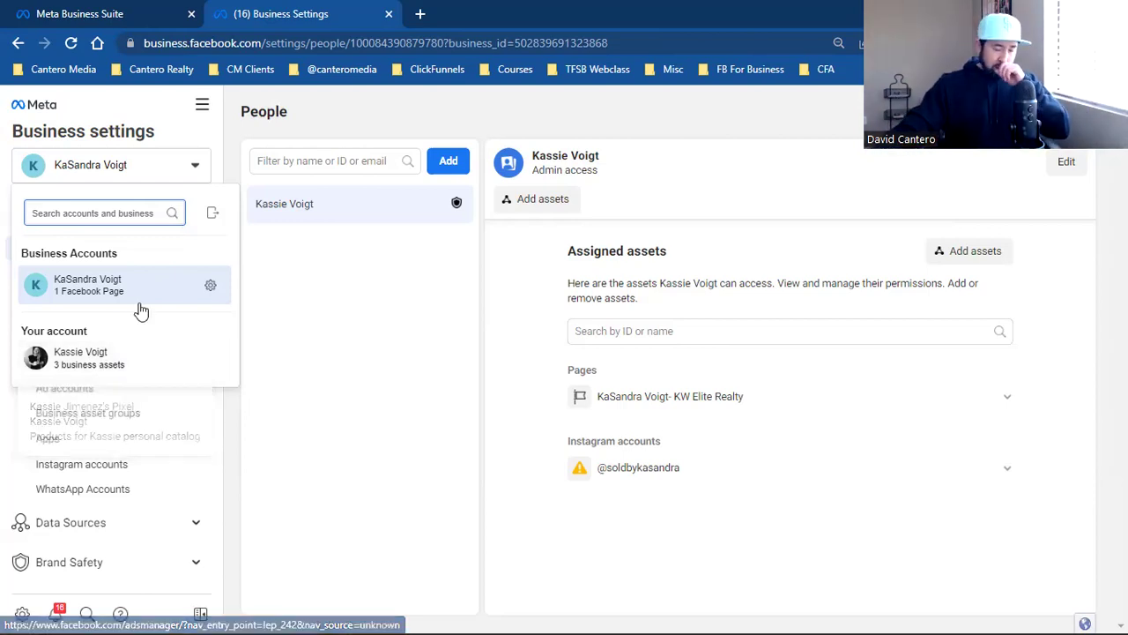
pyautogui.moveTo(155, 298)
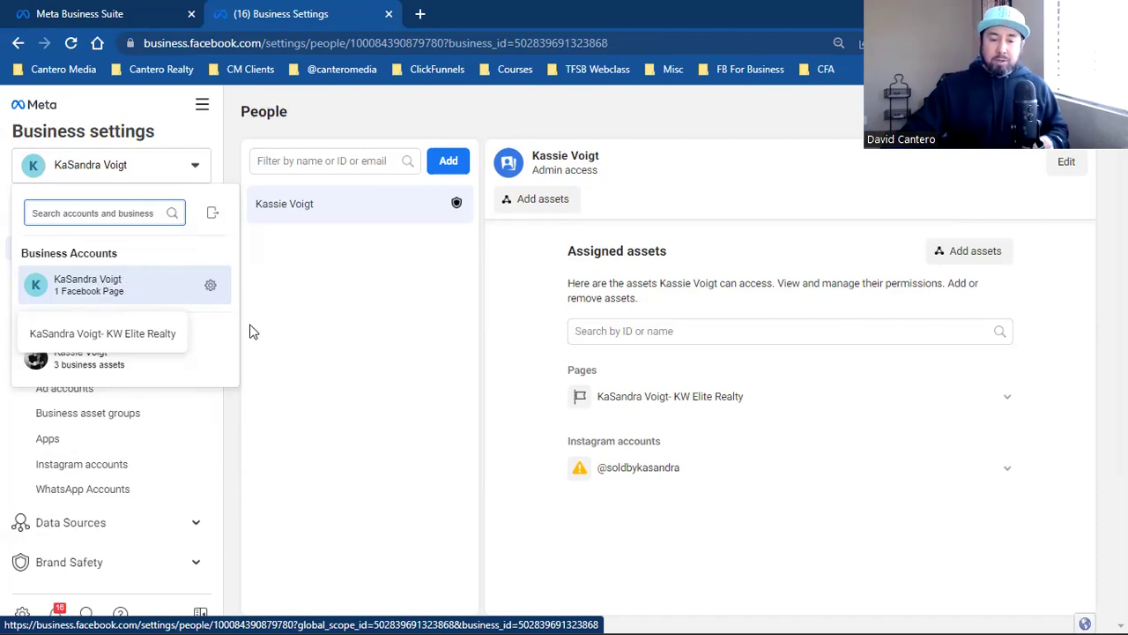
pyautogui.click(297, 332)
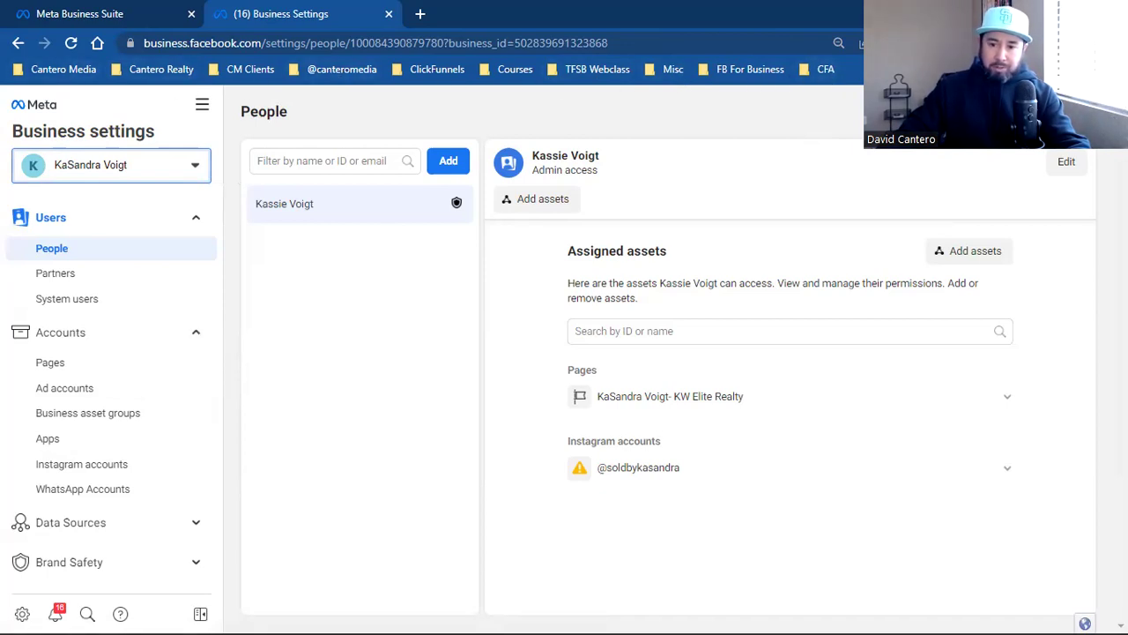
# Step: Create a bookmarks-bar folder named with the client's name plus '(FB Business Manager)'
pyautogui.rightClick(879, 70)
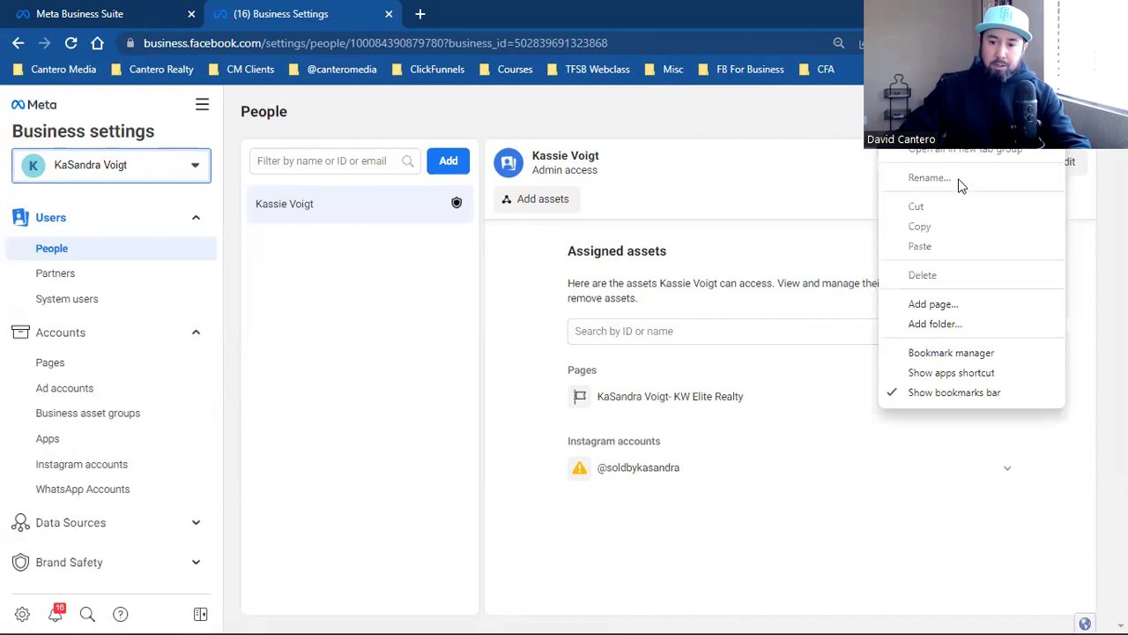
pyautogui.click(934, 323)
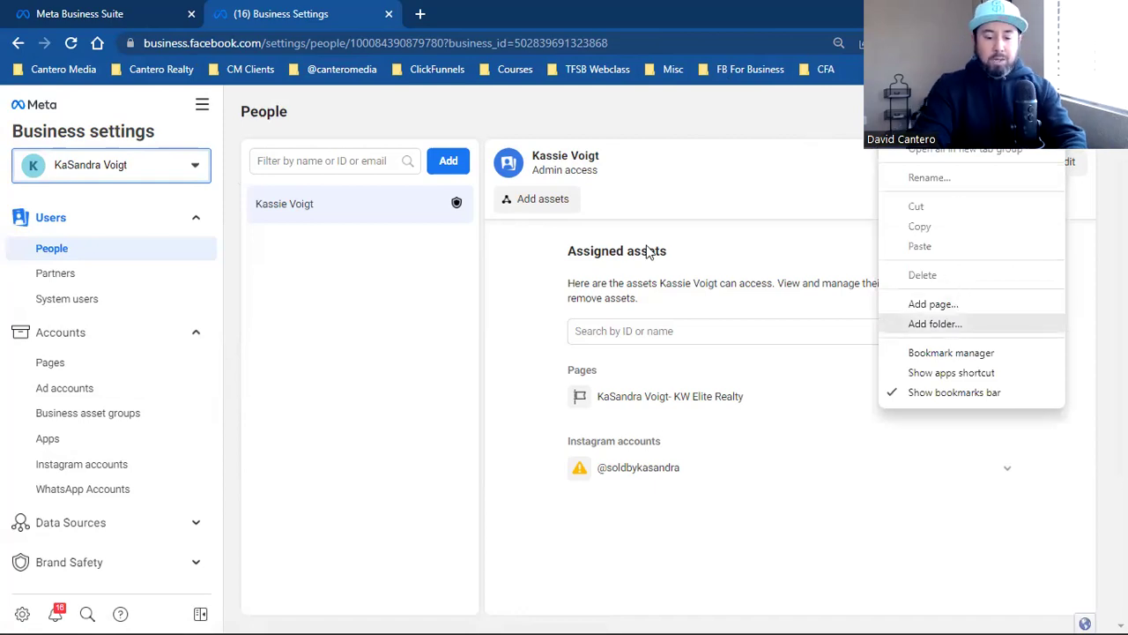
pyautogui.write('Kassie')
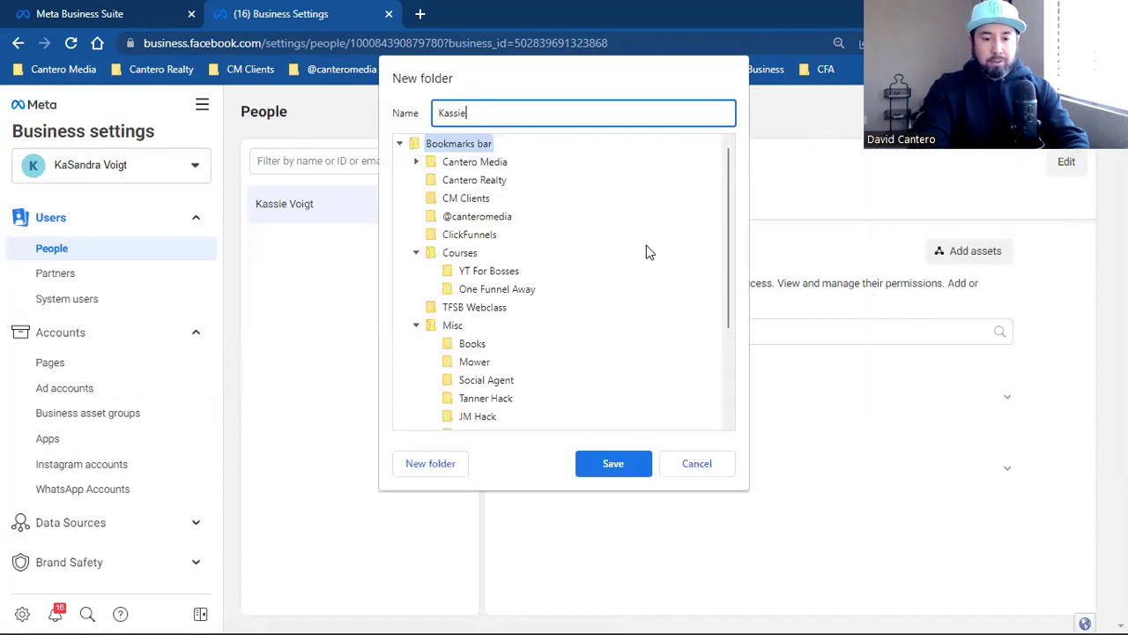
pyautogui.write(' V')
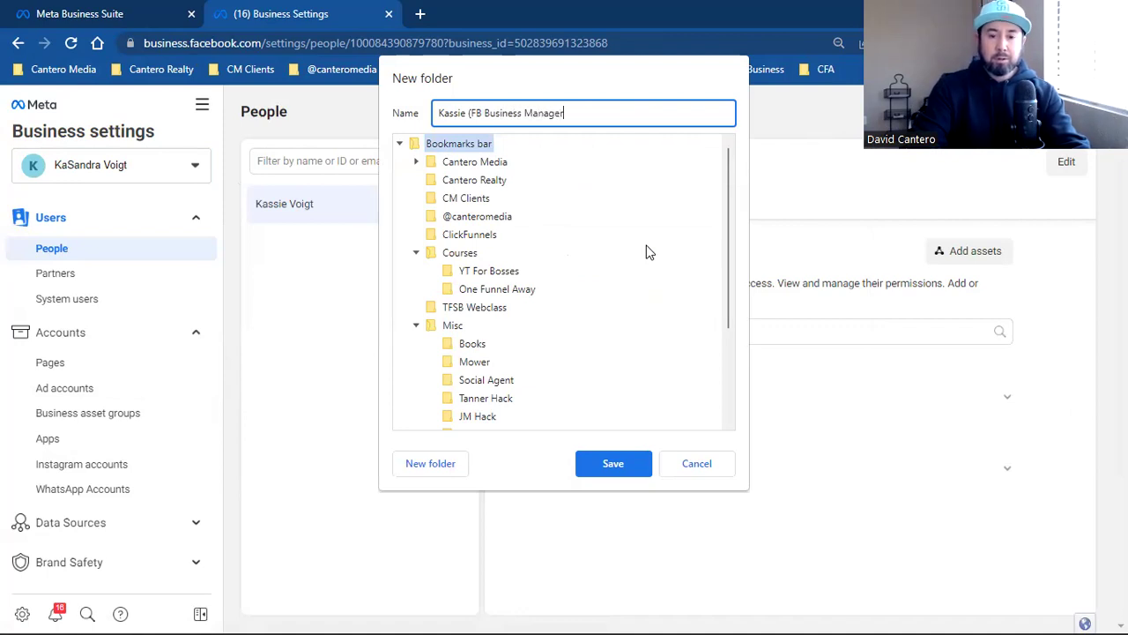
pyautogui.write(')')
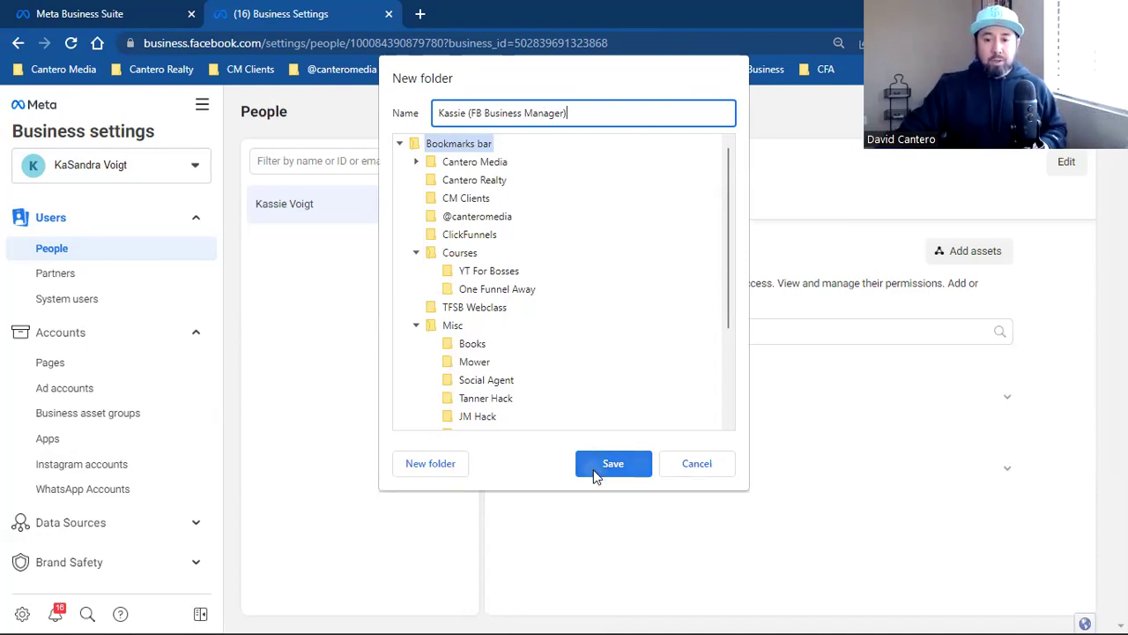
# Step: Save the new client folder to the end of the bookmarks bar
pyautogui.click(597, 476)
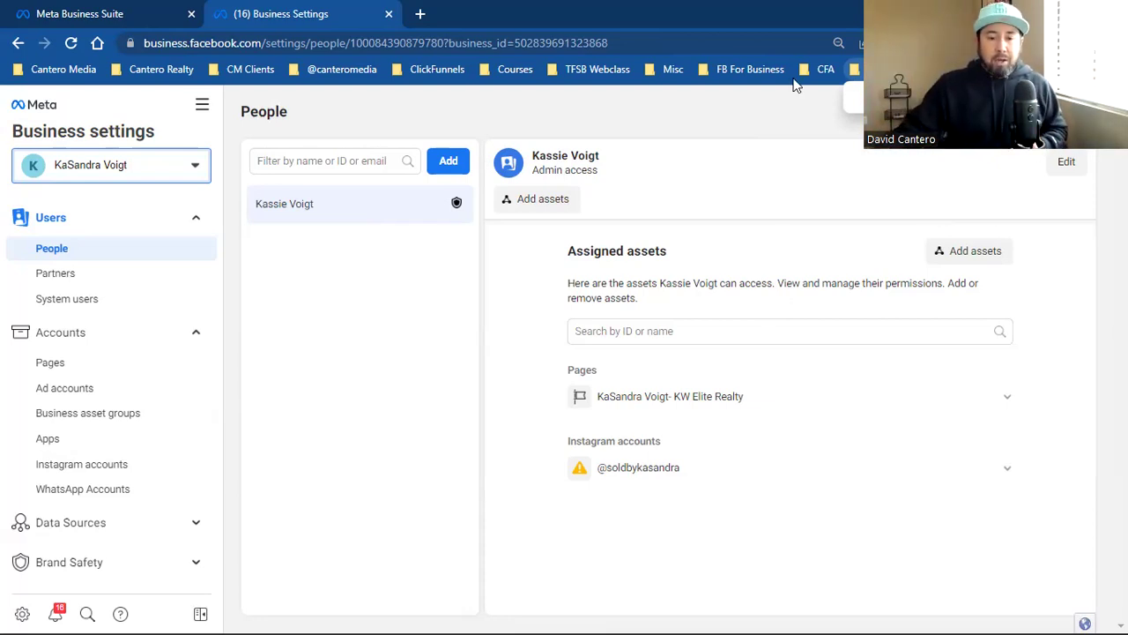
# Step: Open the realty Page's details under Pages settings and select its full name
pyautogui.click(820, 68)
pyautogui.press('Escape')
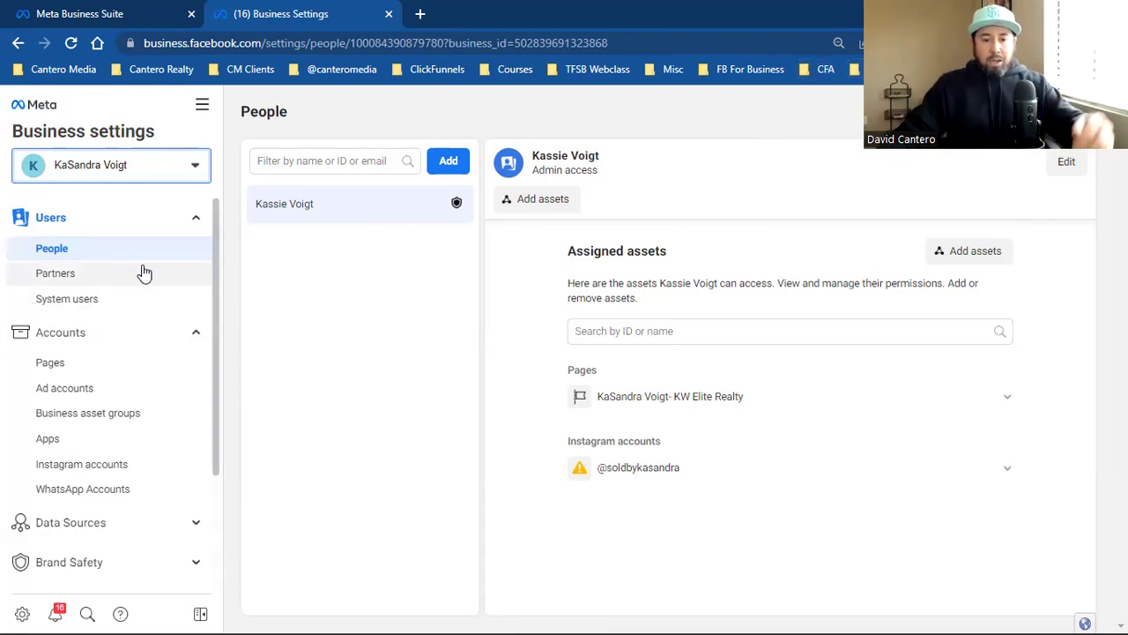
pyautogui.click(98, 366)
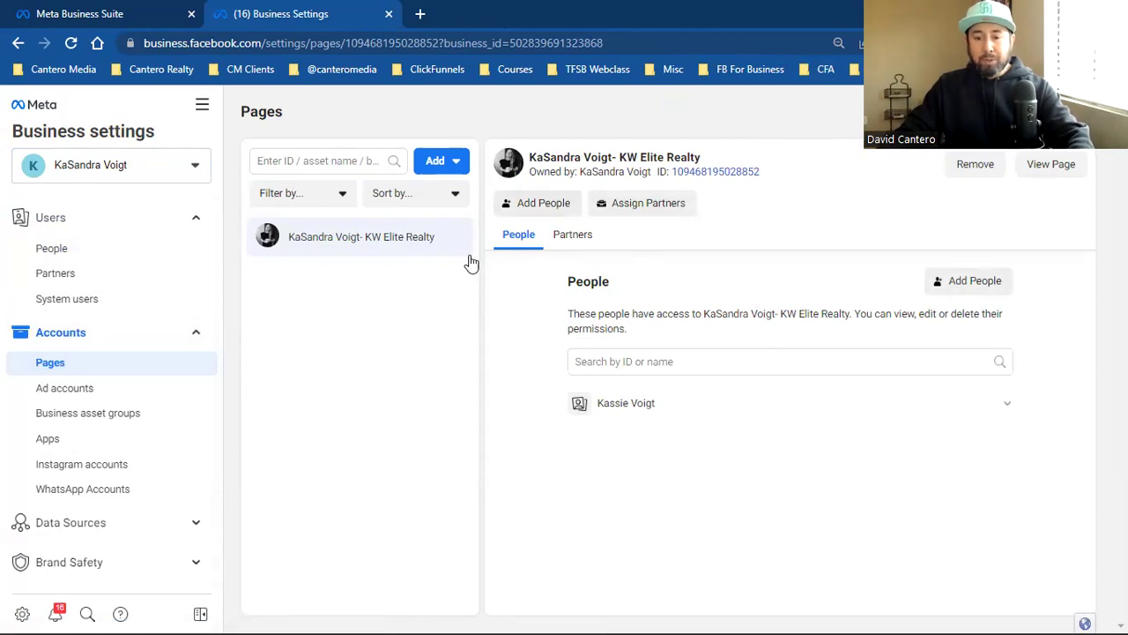
pyautogui.click(446, 170)
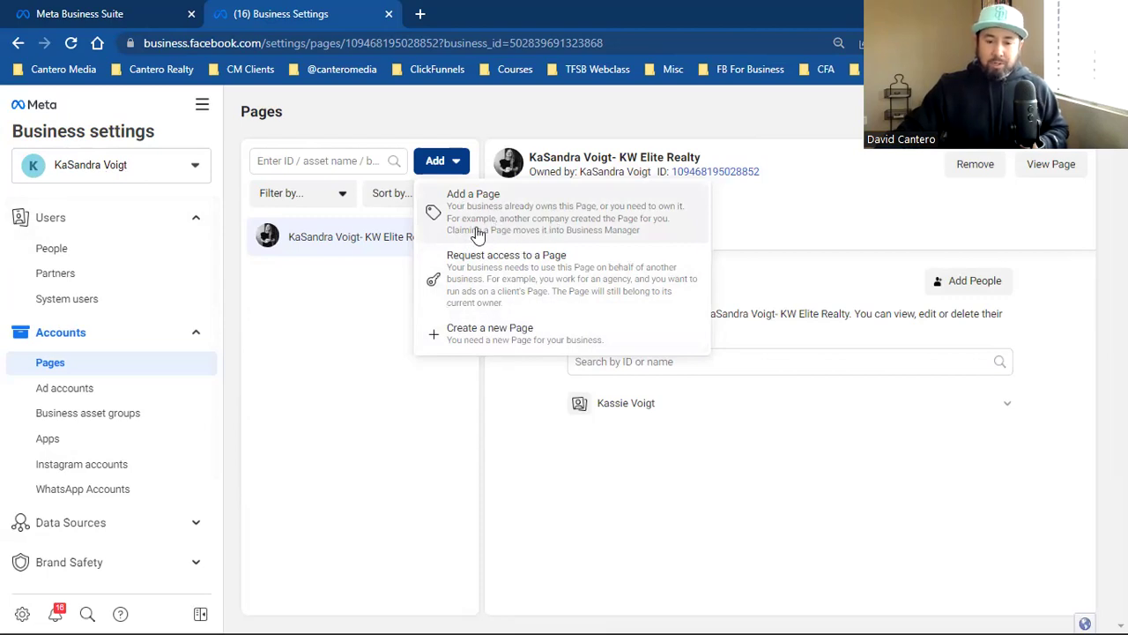
pyautogui.click(604, 158)
pyautogui.tripleClick(605, 158)
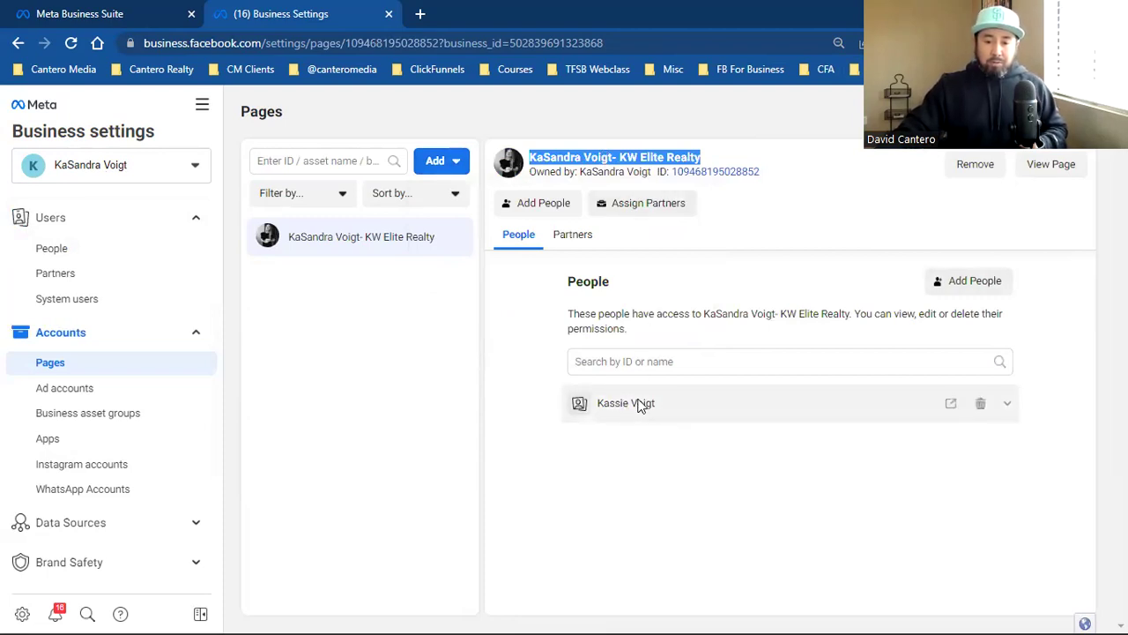
# Step: Give the listed person full Manage Page access to KW Elite Realty, then dismiss the confirmation
pyautogui.click(964, 289)
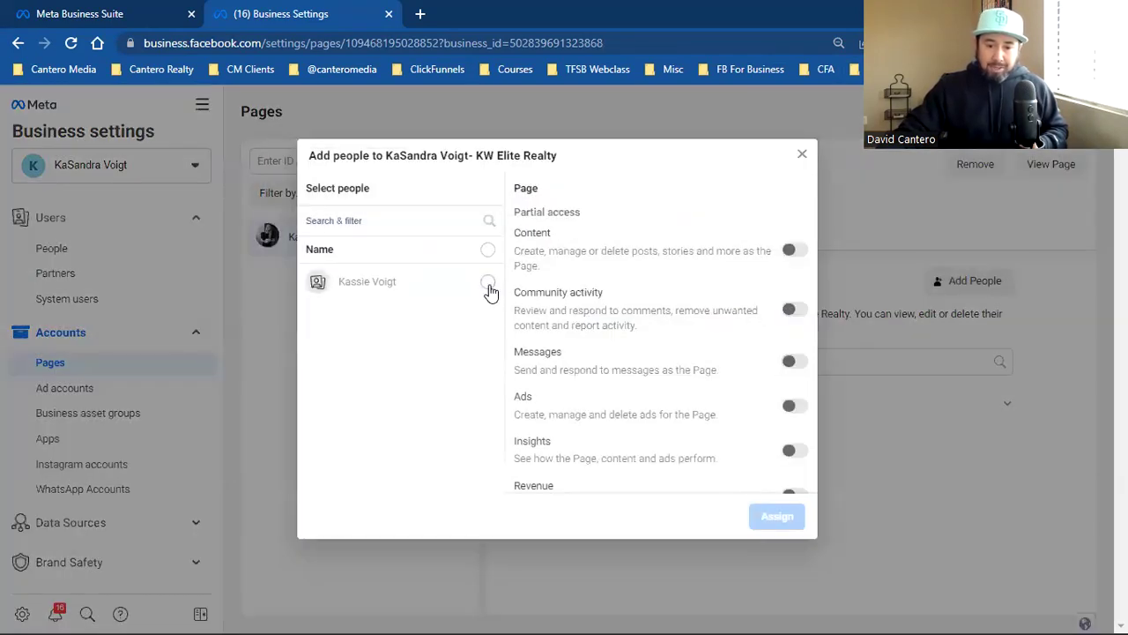
pyautogui.click(487, 283)
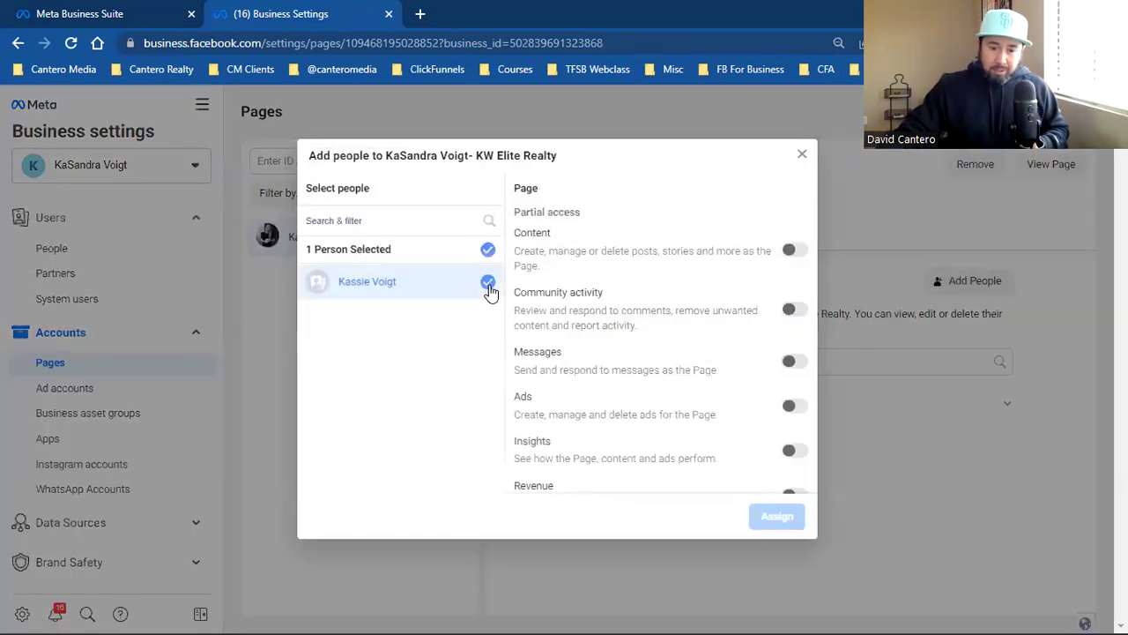
pyautogui.scroll(-2, 705, 365)
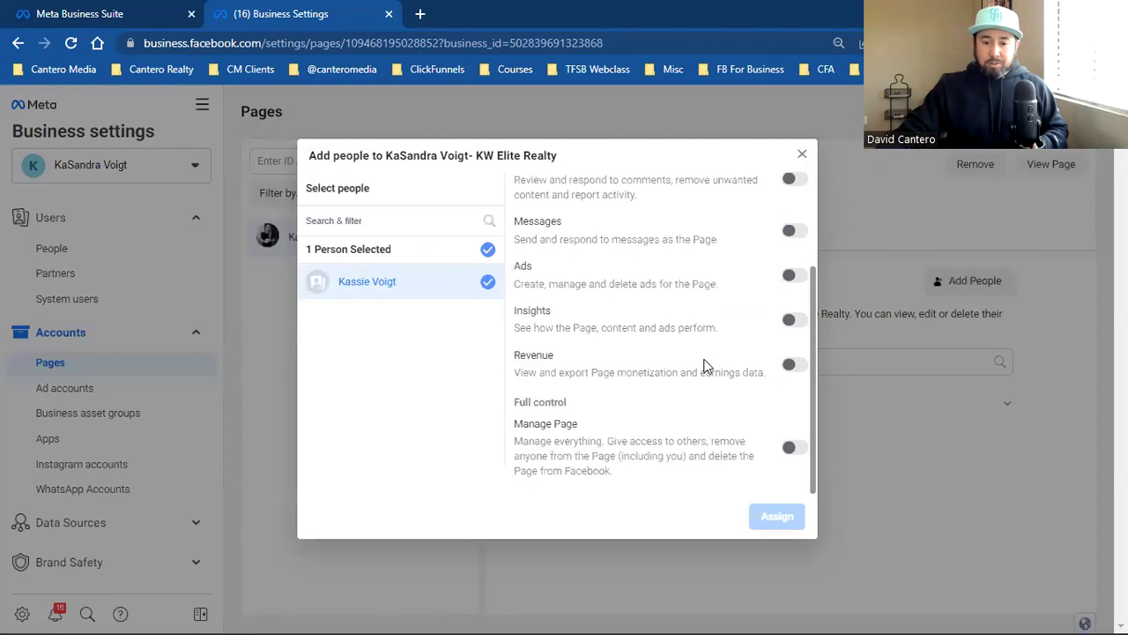
pyautogui.click(793, 450)
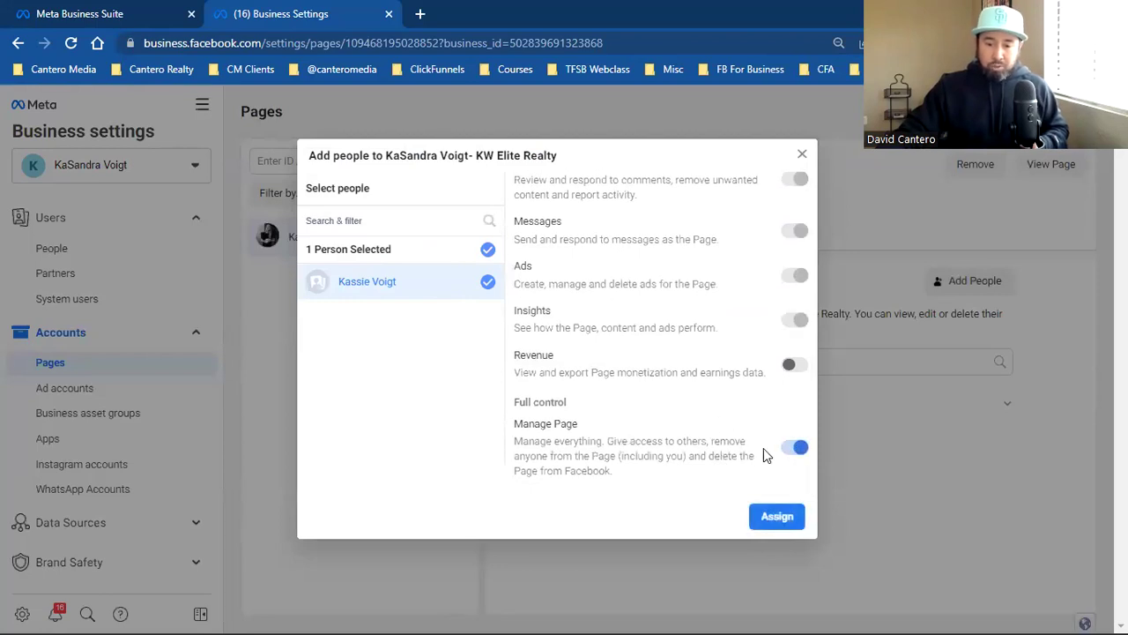
pyautogui.scroll(3, 753, 449)
pyautogui.scroll(-3, 750, 452)
pyautogui.click(776, 516)
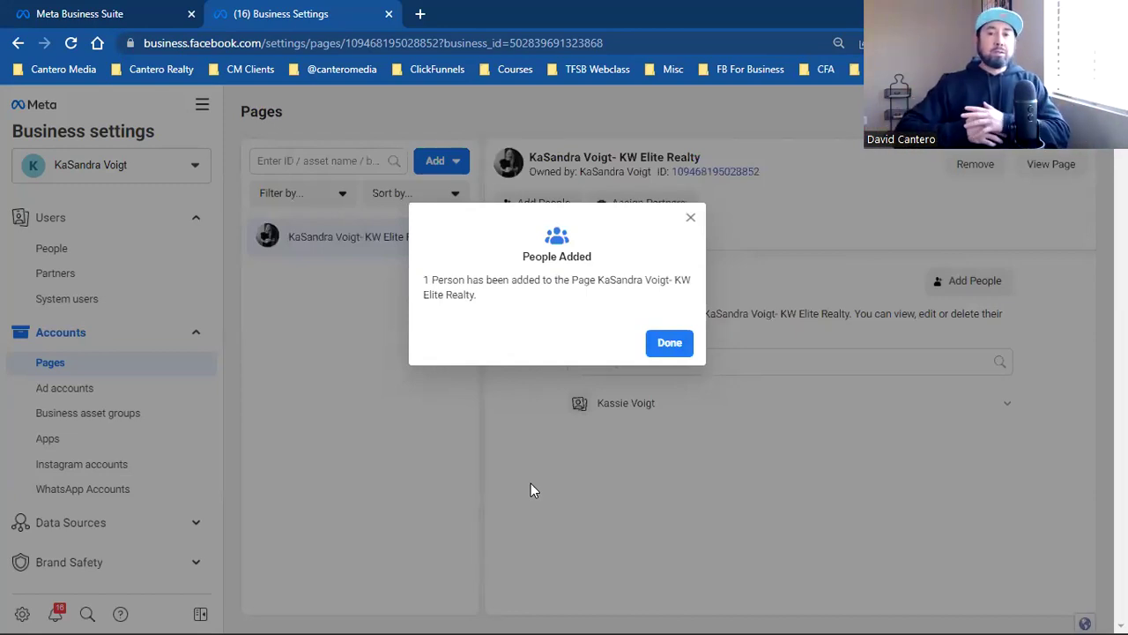
pyautogui.click(668, 344)
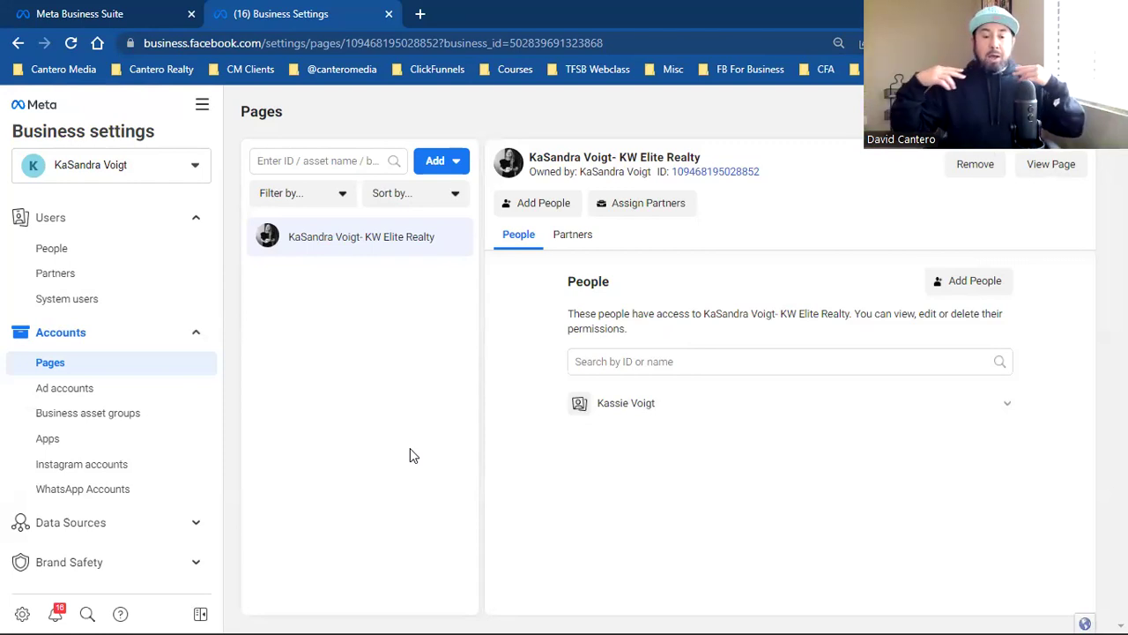
pyautogui.click(161, 175)
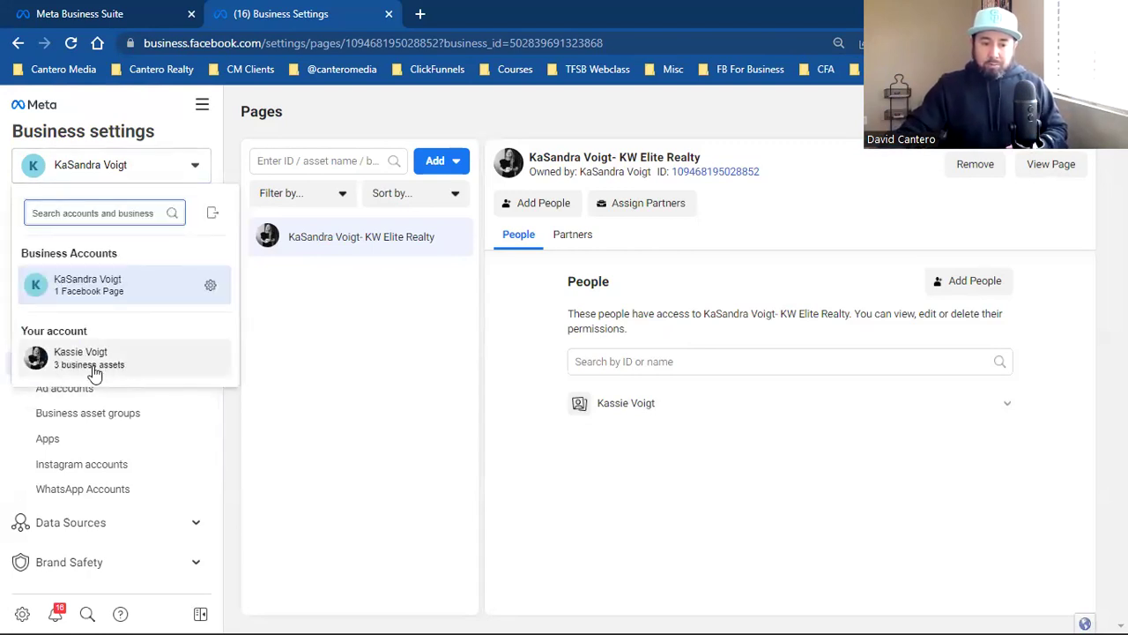
pyautogui.moveTo(105, 368)
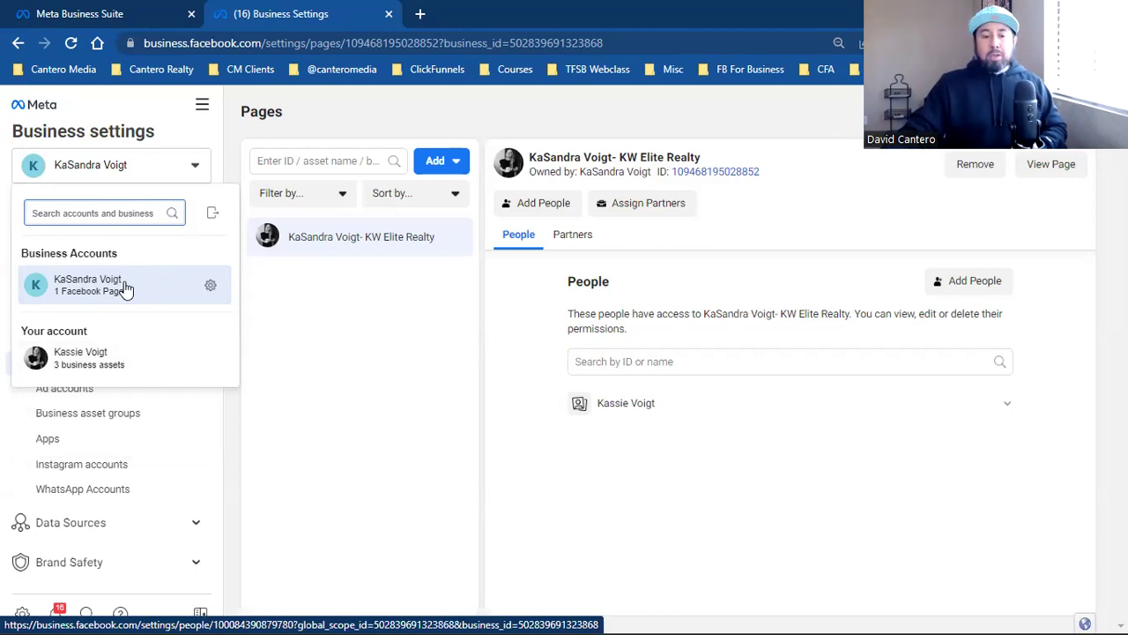
pyautogui.click(306, 358)
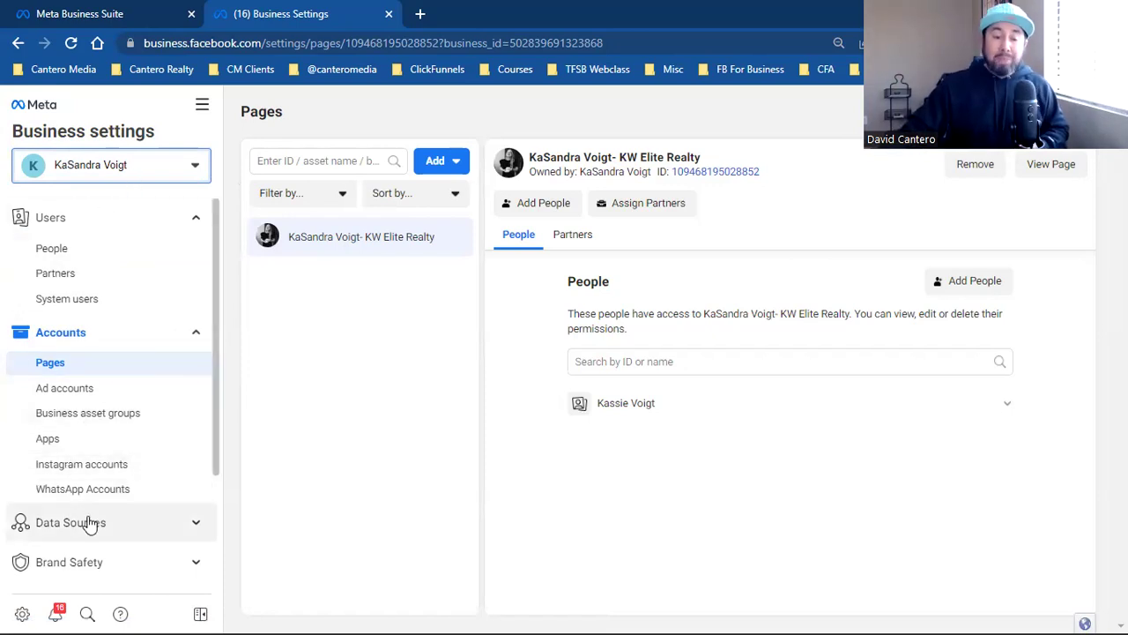
# Step: Expand Brand Safety in the settings sidebar to reveal Domains and Block lists
pyautogui.scroll(-2, 91, 523)
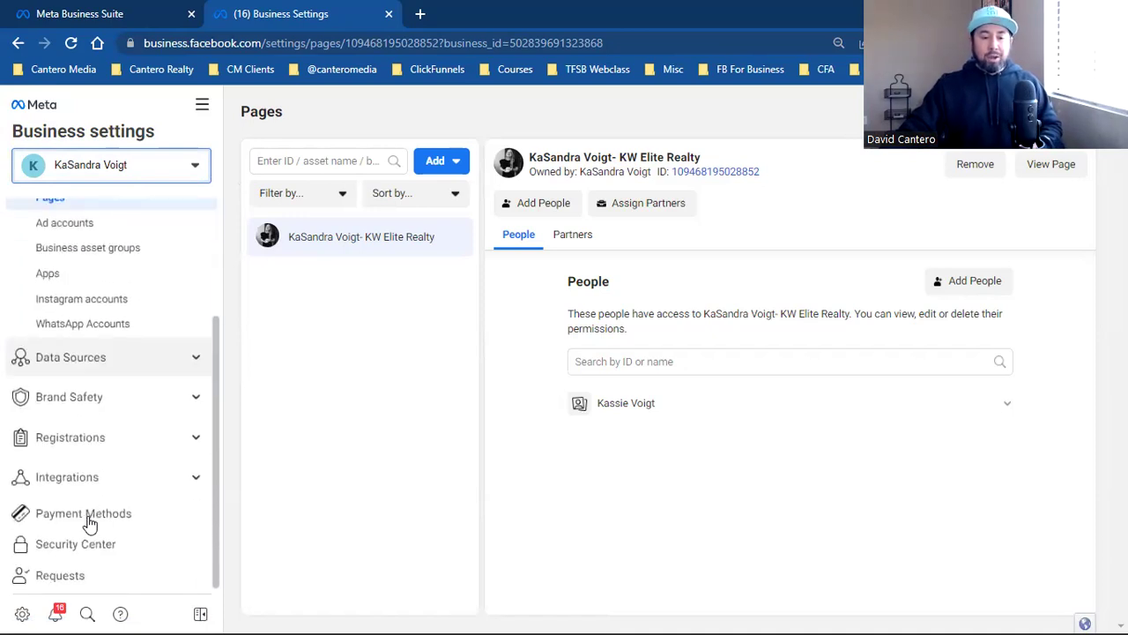
pyautogui.click(88, 398)
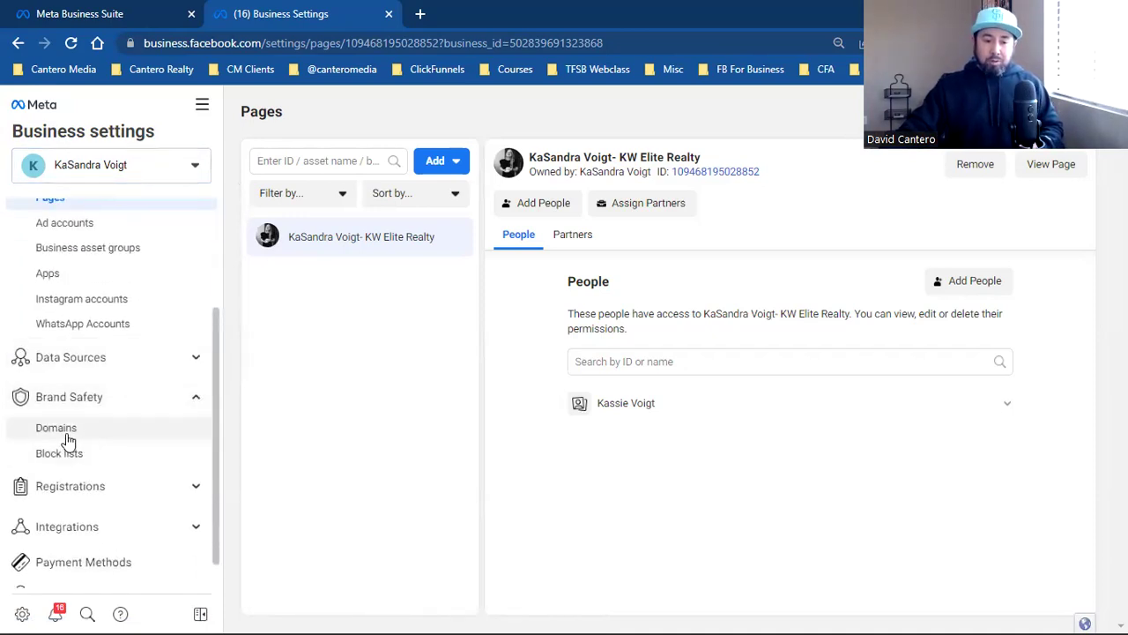
pyautogui.scroll(-2, 61, 441)
pyautogui.scroll(3, 88, 493)
pyautogui.scroll(2, 88, 458)
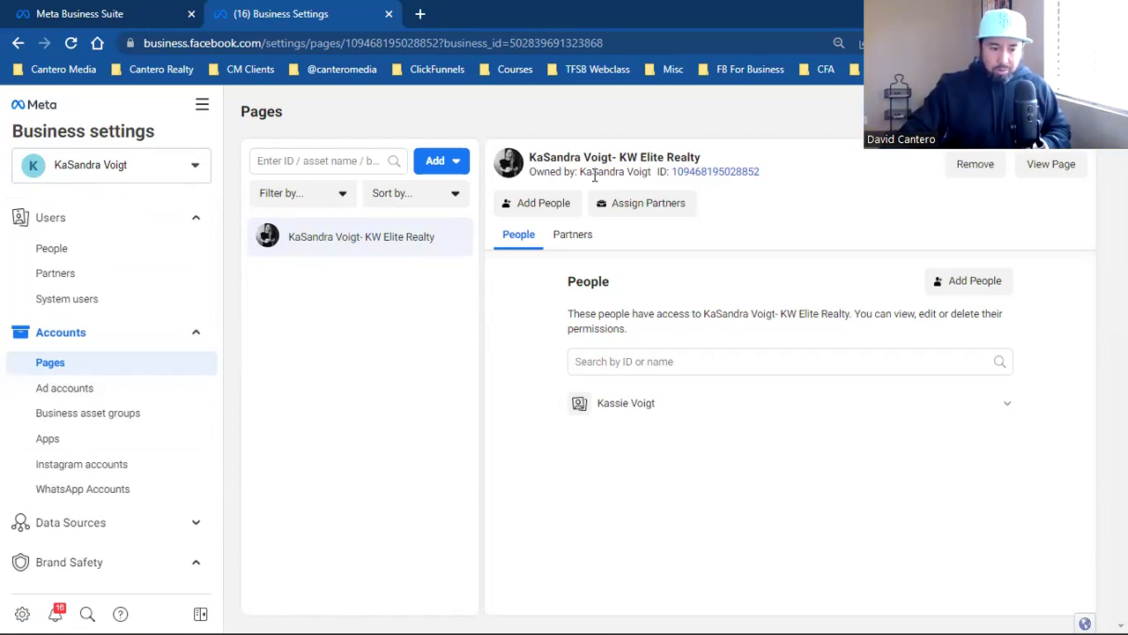
# Step: Bookmark this page as 'Business Settings' in the client's Business Manager folder, then go to Ad accounts
pyautogui.hotkey('ctrl', 'd')
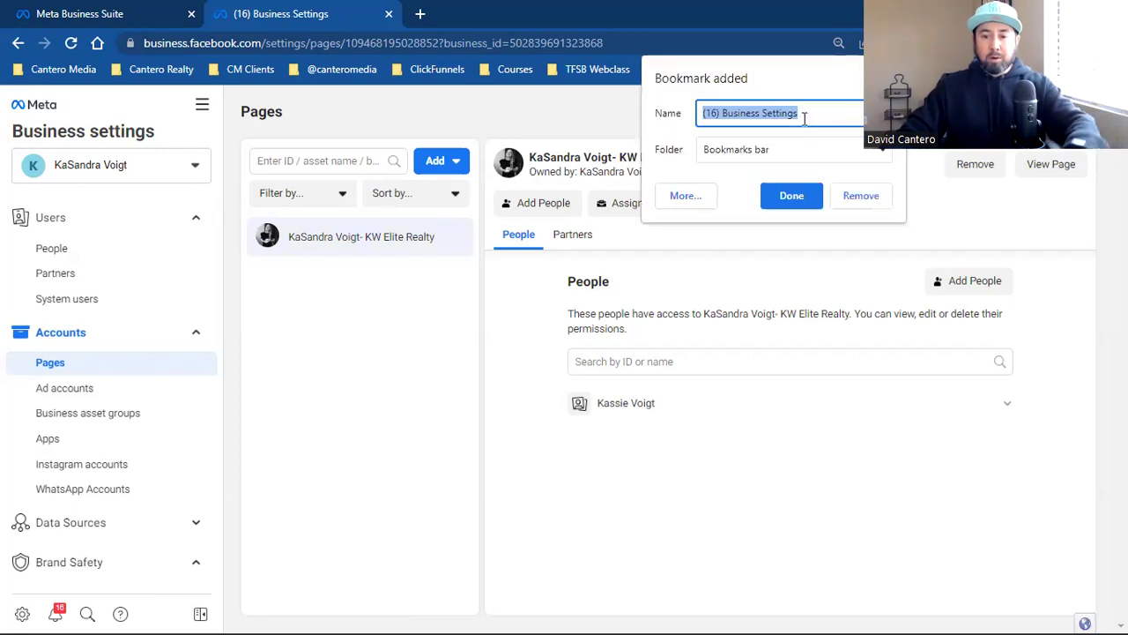
pyautogui.click(718, 120)
pyautogui.press('BackSpace')
pyautogui.press('BackSpace')
pyautogui.press('BackSpace')
pyautogui.press('BackSpace')
pyautogui.press('BackSpace')
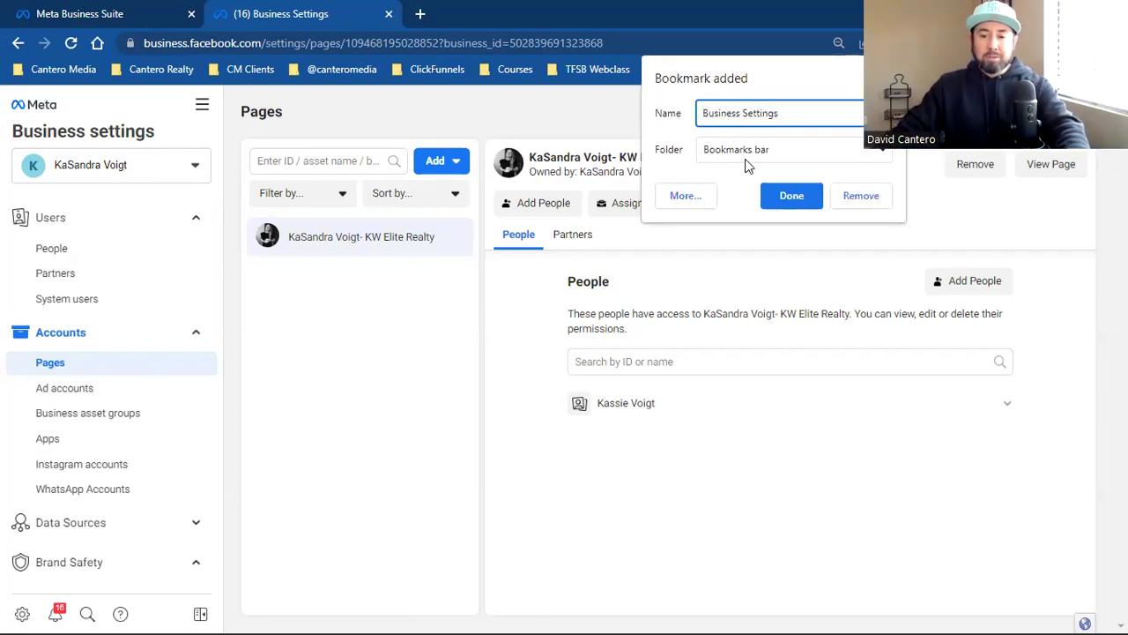
pyautogui.click(747, 157)
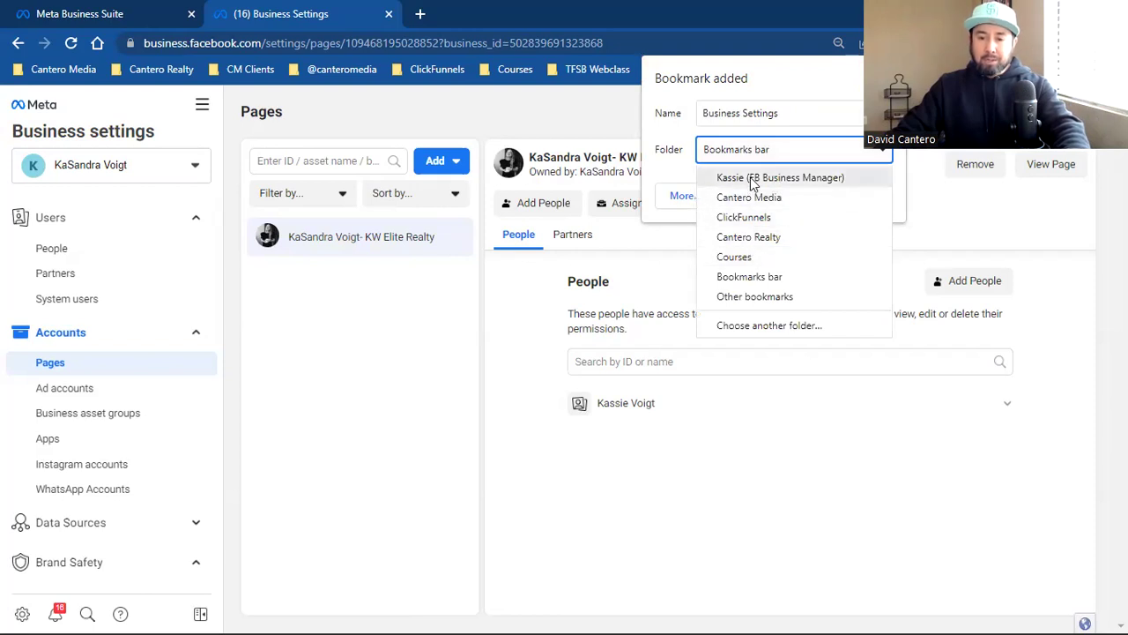
pyautogui.click(751, 179)
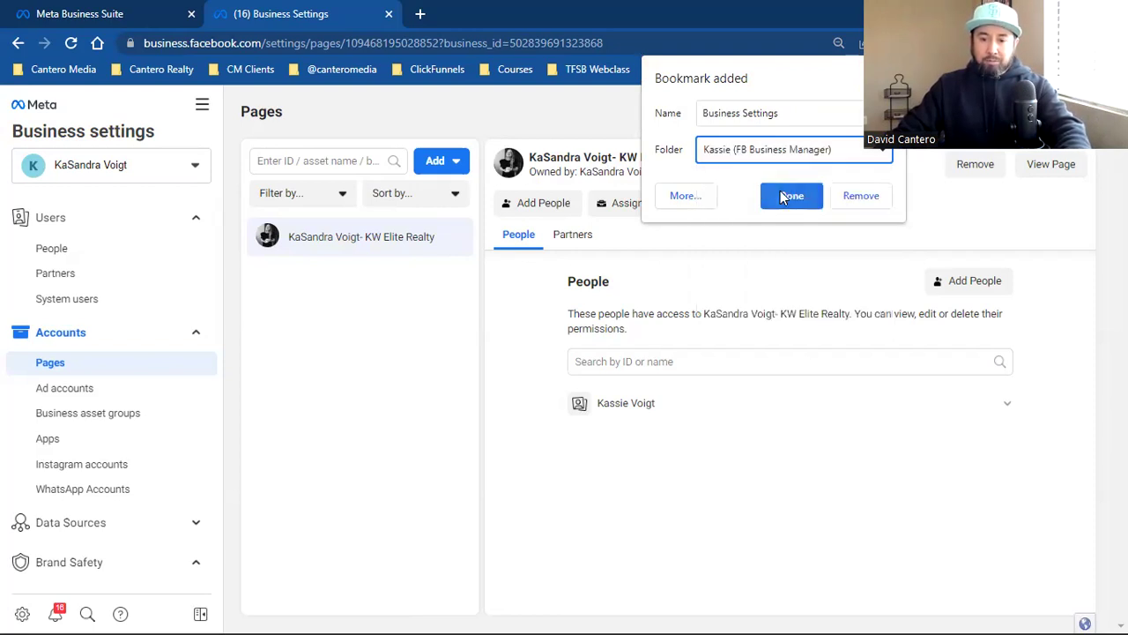
pyautogui.click(789, 201)
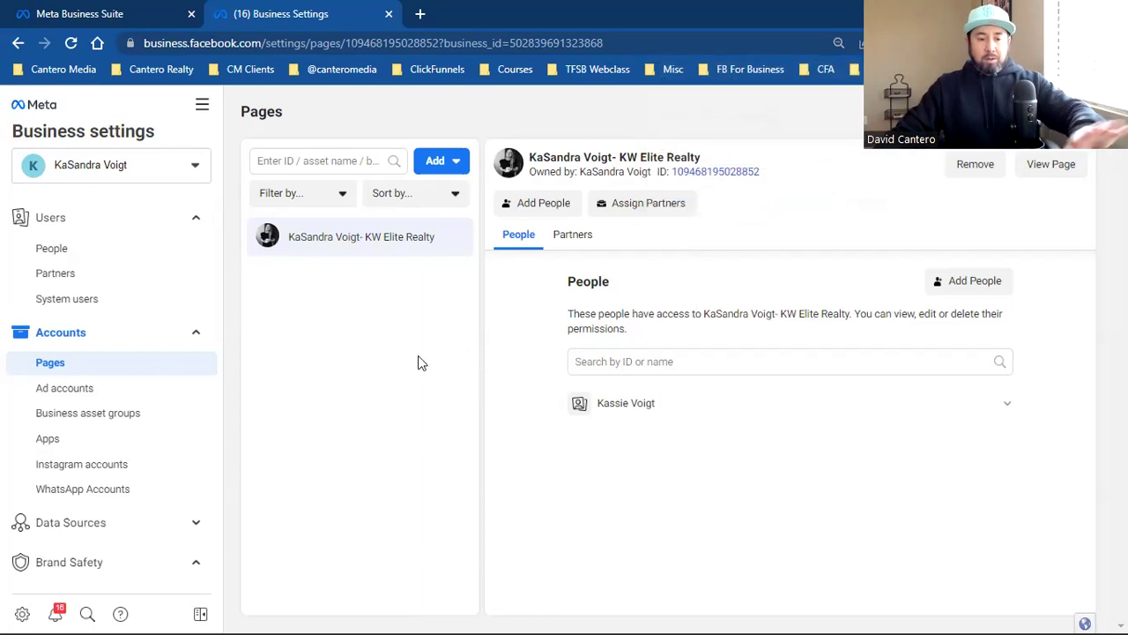
pyautogui.click(93, 398)
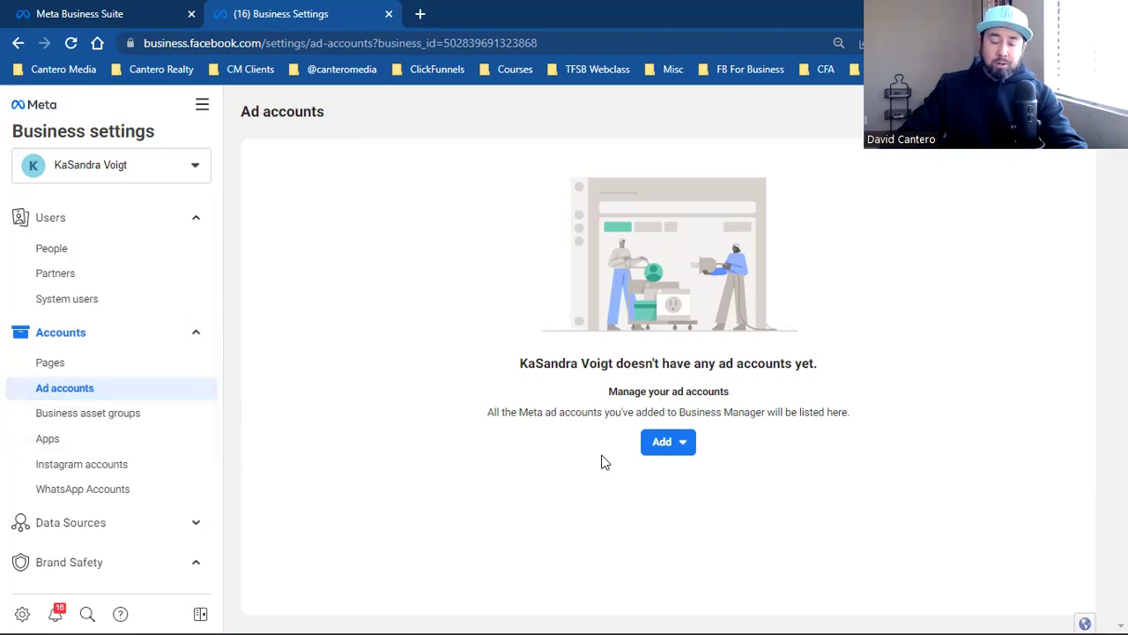
# Step: Start a new ad account with default Los Angeles time and USD, then open the social-profile bookmarks in a new tab
pyautogui.click(669, 449)
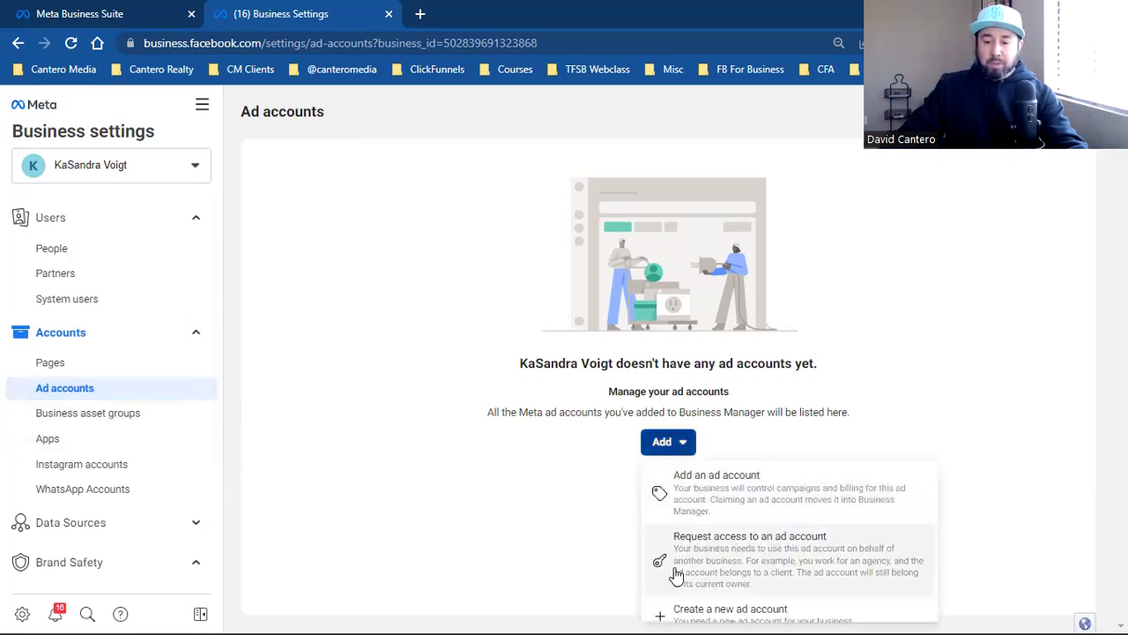
pyautogui.scroll(-1, 753, 612)
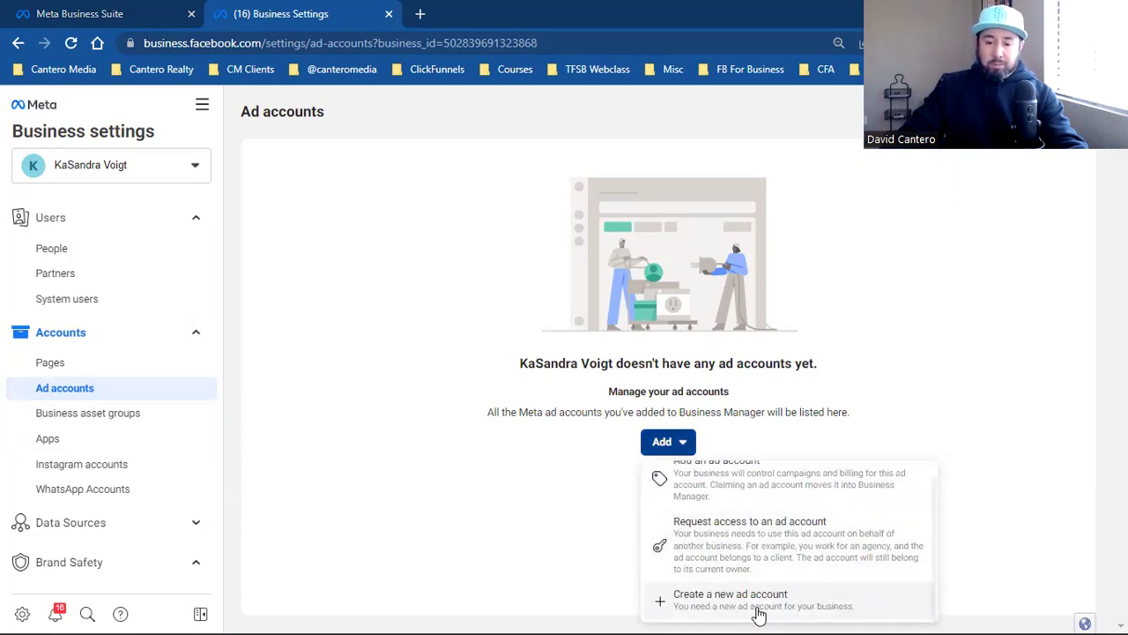
pyautogui.click(768, 608)
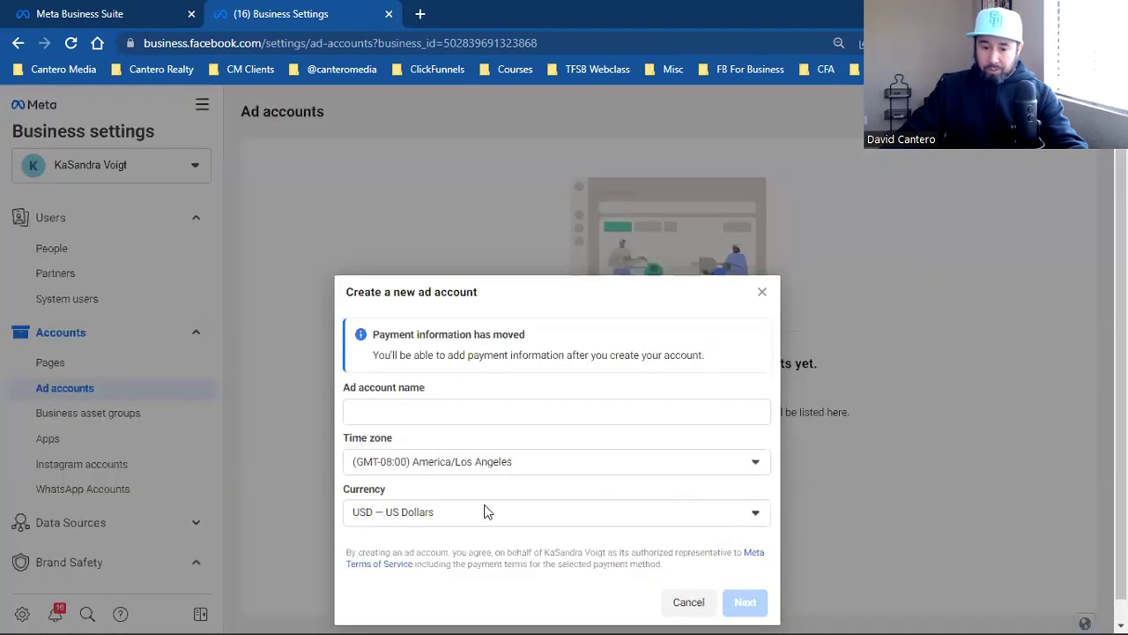
pyautogui.click(425, 412)
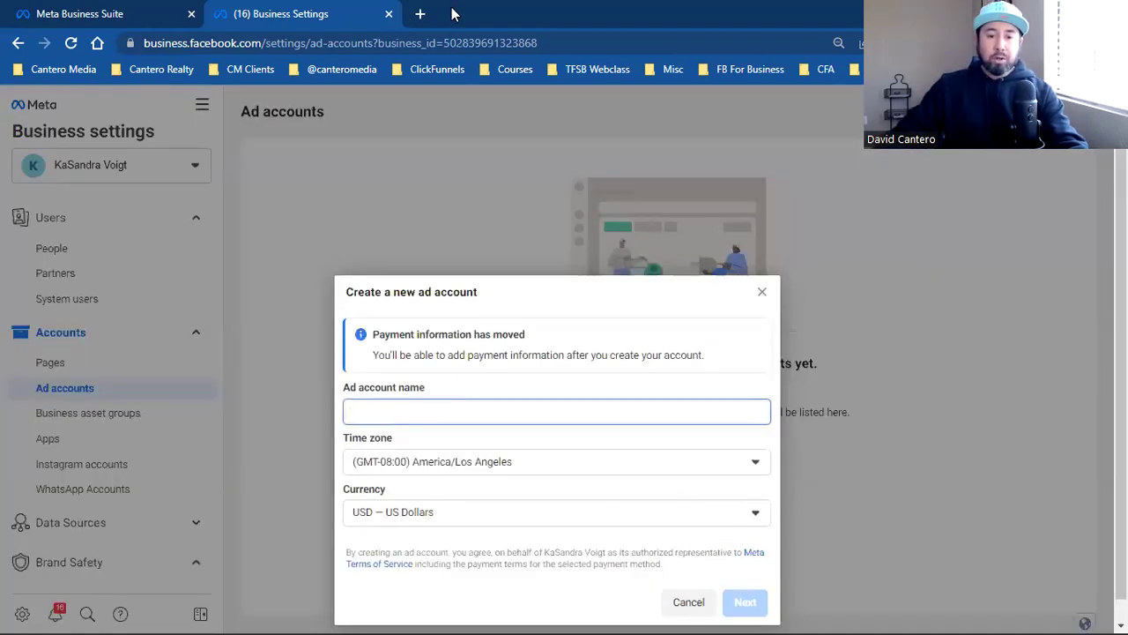
pyautogui.click(420, 14)
pyautogui.click(356, 74)
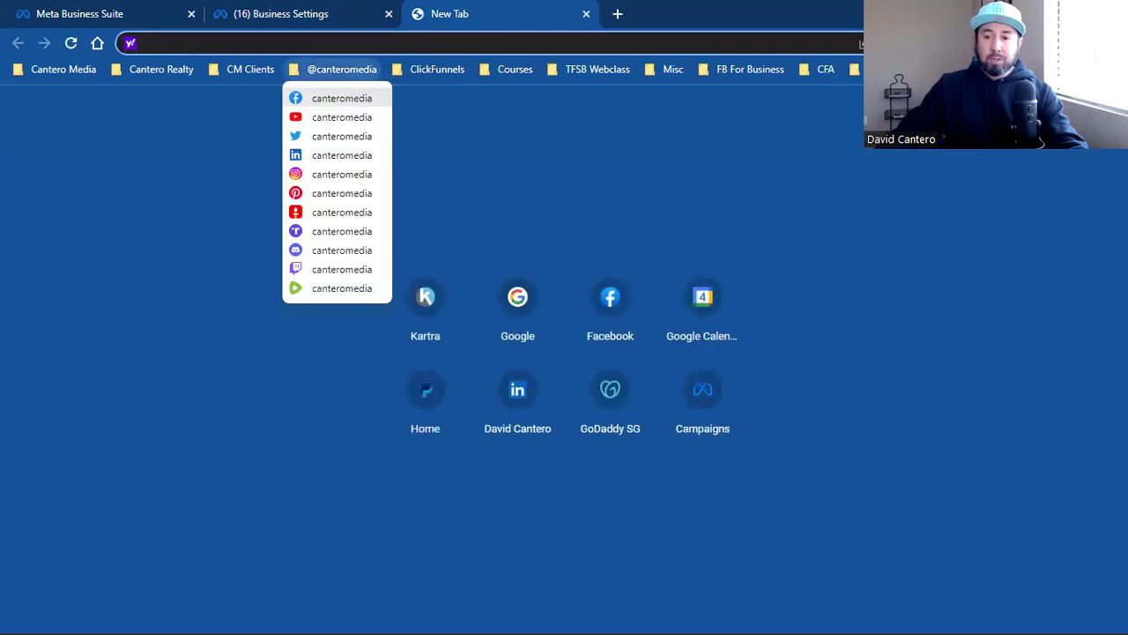
# Step: Open the client's Instagram profile from the saved Facebook link and start the ad account name as 'Sold'
pyautogui.press('Return')
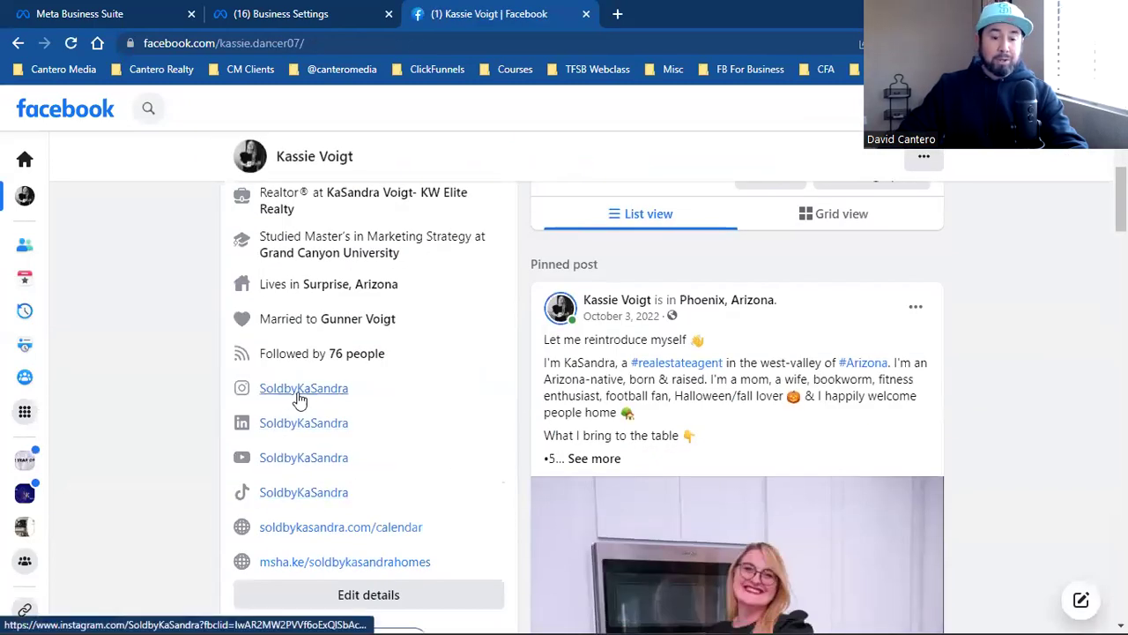
pyautogui.click(299, 393)
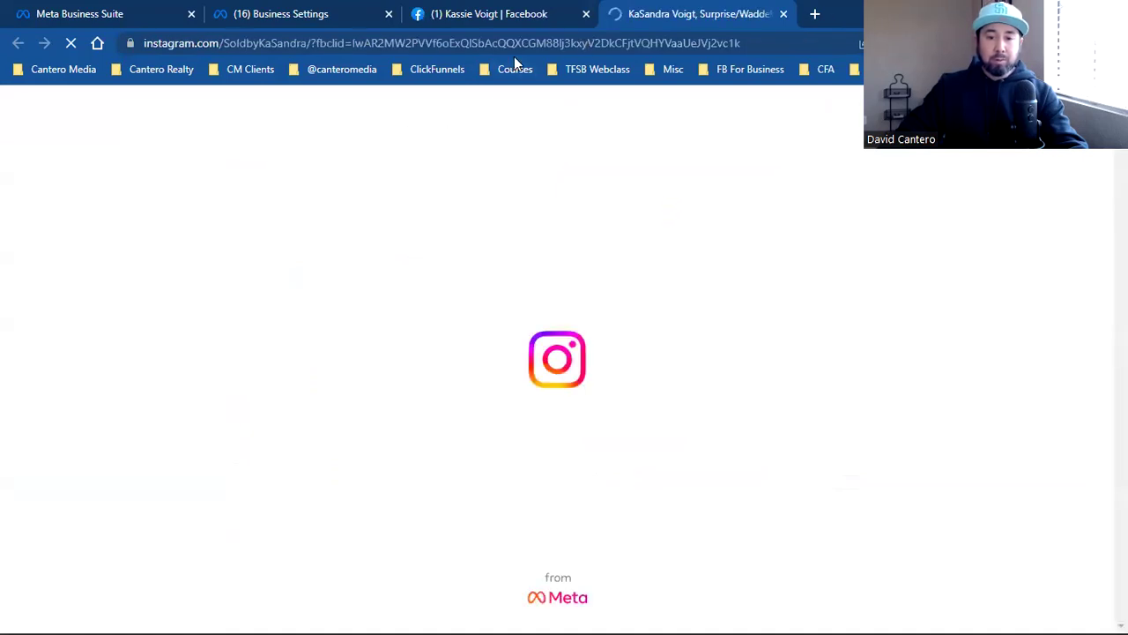
pyautogui.click(586, 13)
pyautogui.click(291, 13)
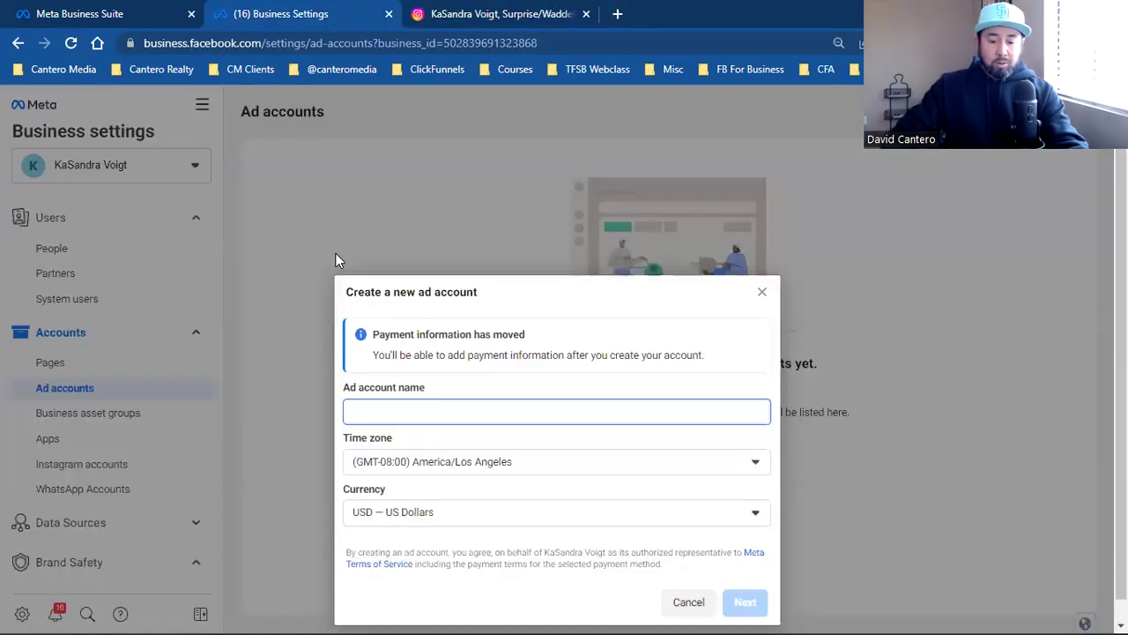
pyautogui.write('Sold')
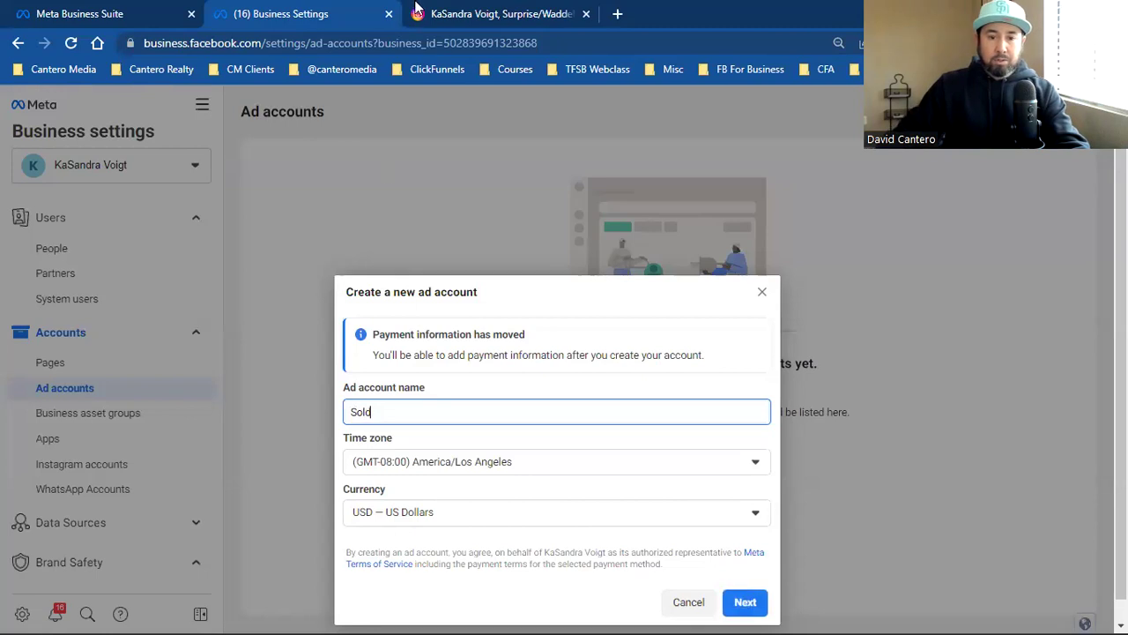
# Step: Select the username on the client's Instagram profile and open its copy menu
pyautogui.click(480, 13)
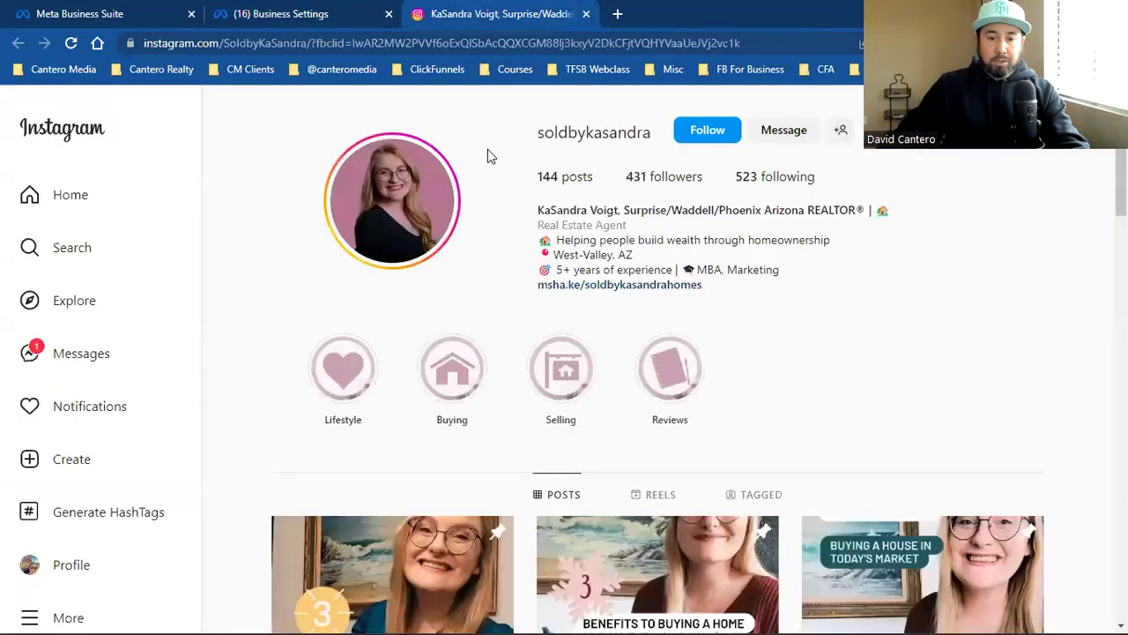
pyautogui.doubleClick(586, 134)
pyautogui.rightClick(593, 144)
# Step: Replace 'Sold' with the copied Instagram username as the ad account name and close the Instagram tab
pyautogui.click(596, 150)
pyautogui.click(280, 13)
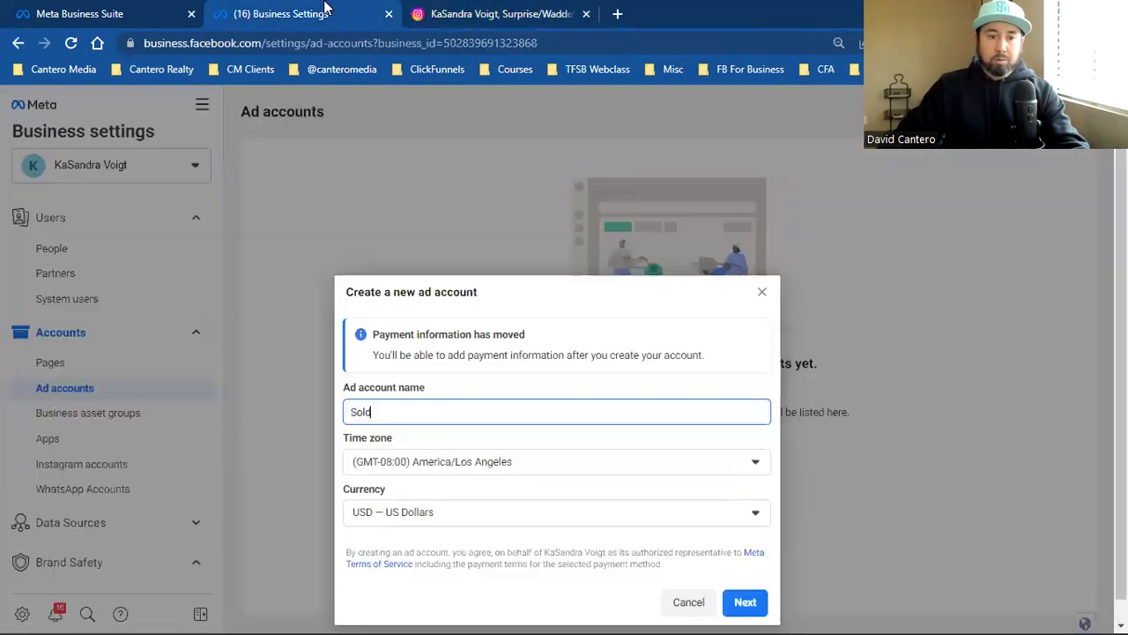
pyautogui.click(373, 410)
pyautogui.doubleClick(373, 411)
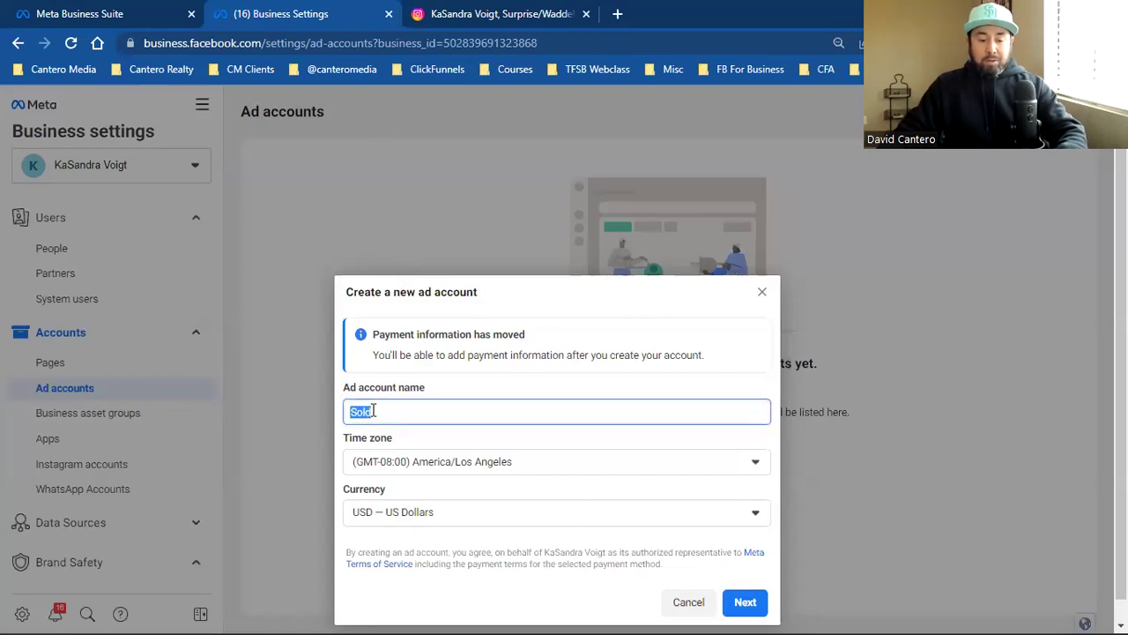
pyautogui.hotkey('ctrl', 'v')
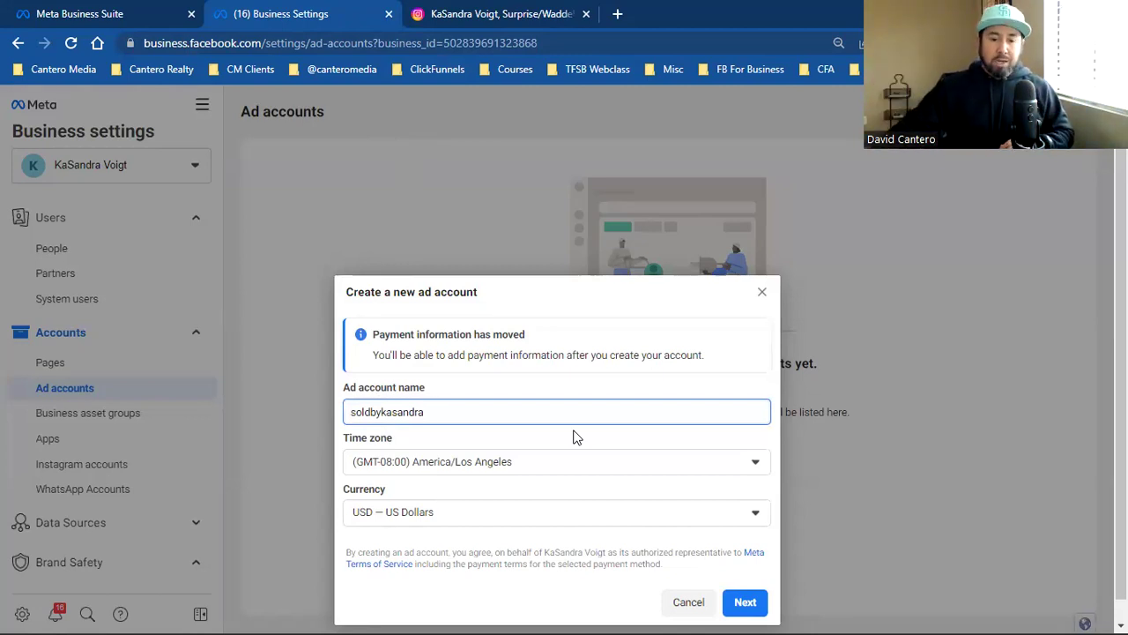
pyautogui.click(586, 14)
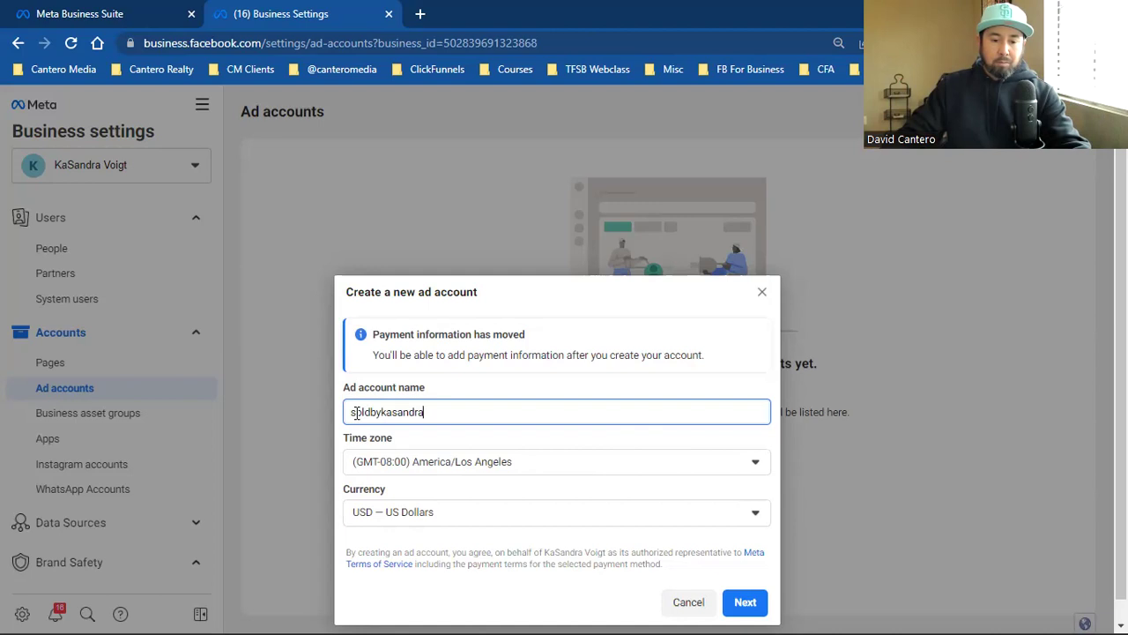
# Step: Set the ad account time zone to America/Phoenix and continue
pyautogui.scroll(-1, 607, 468)
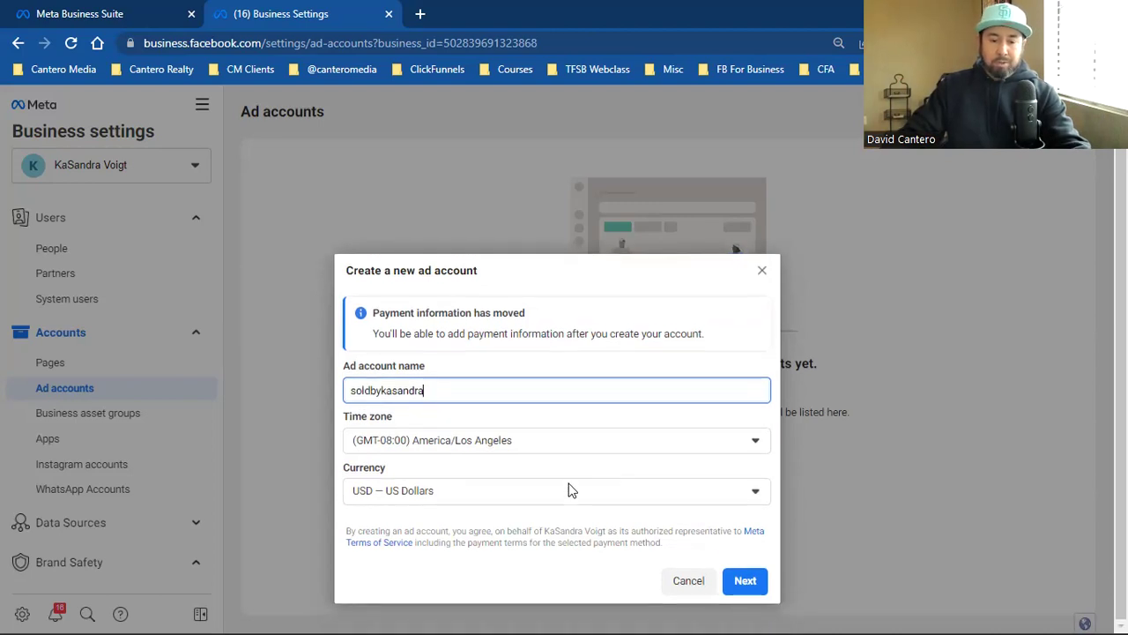
pyautogui.click(519, 446)
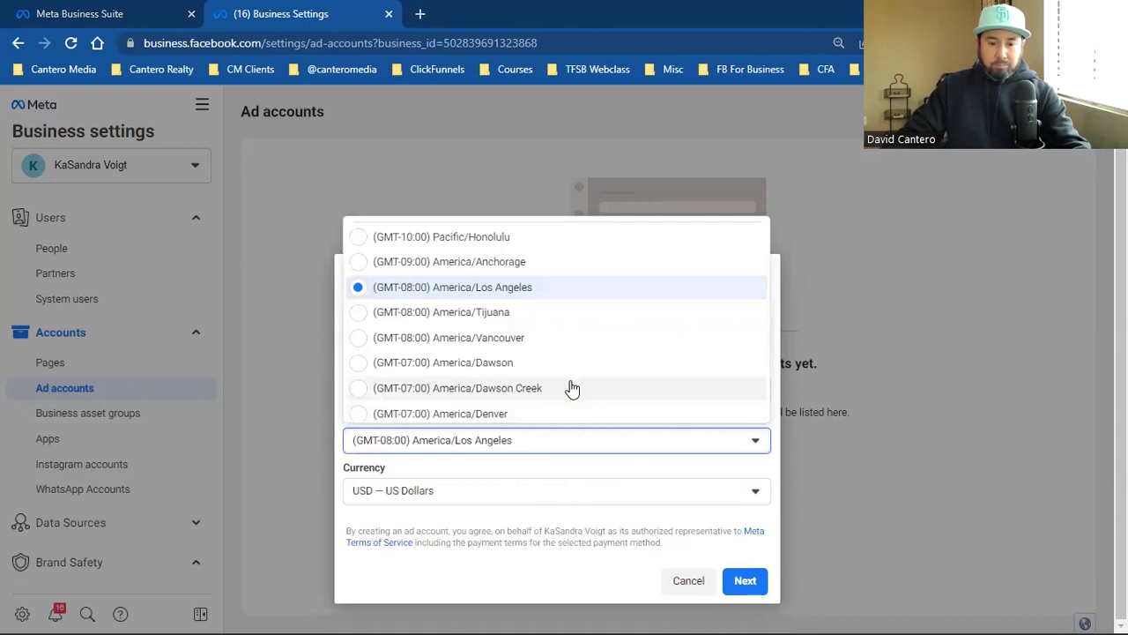
pyautogui.scroll(-2, 572, 387)
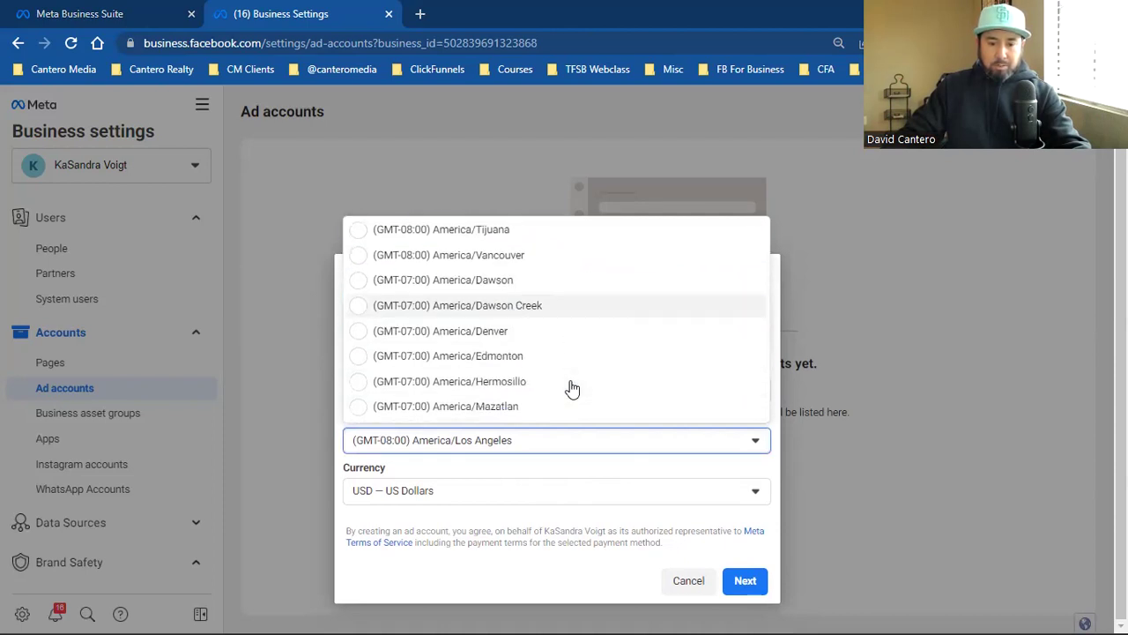
pyautogui.scroll(-2, 557, 353)
pyautogui.scroll(-1, 560, 335)
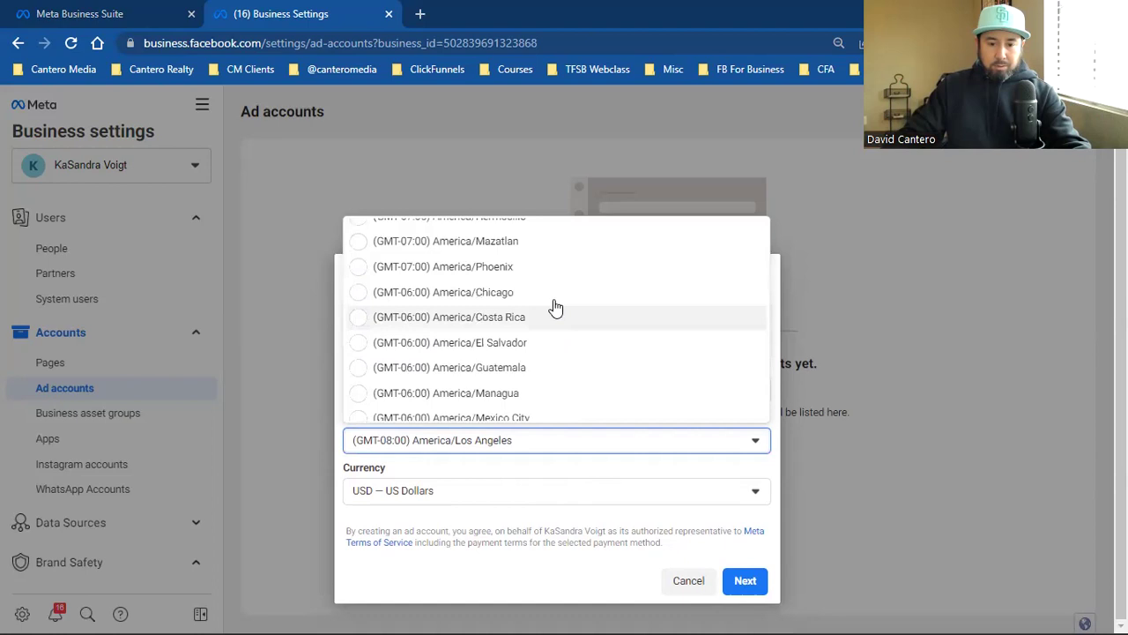
pyautogui.click(548, 267)
pyautogui.click(744, 580)
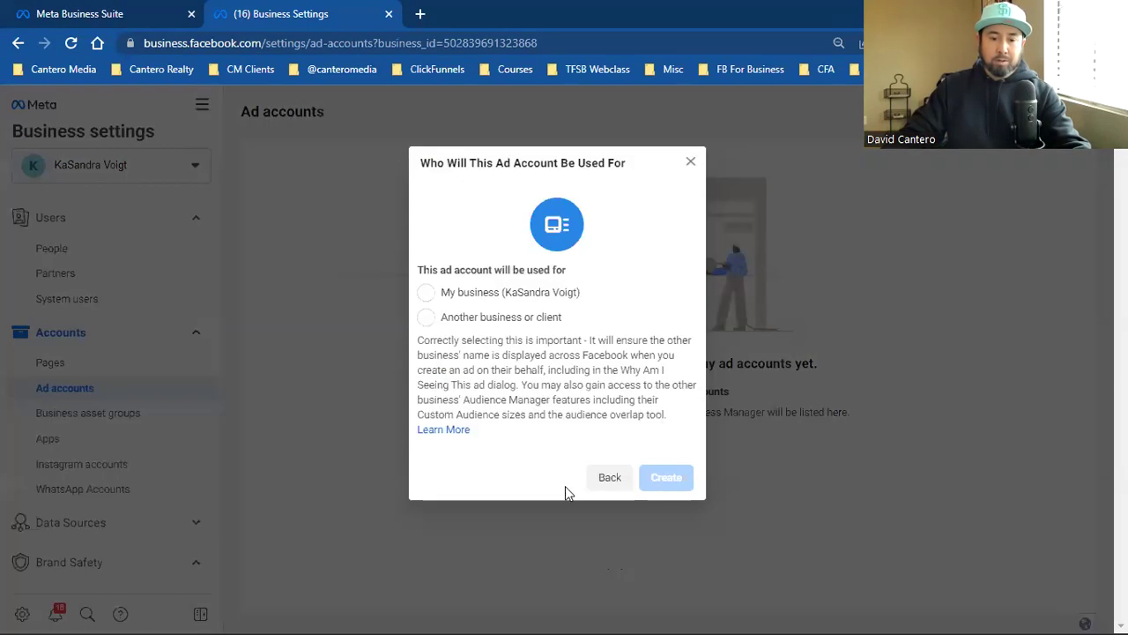
# Step: Create the ad account for My business and give the listed person full Manage Ad Account control
pyautogui.click(483, 291)
pyautogui.click(689, 479)
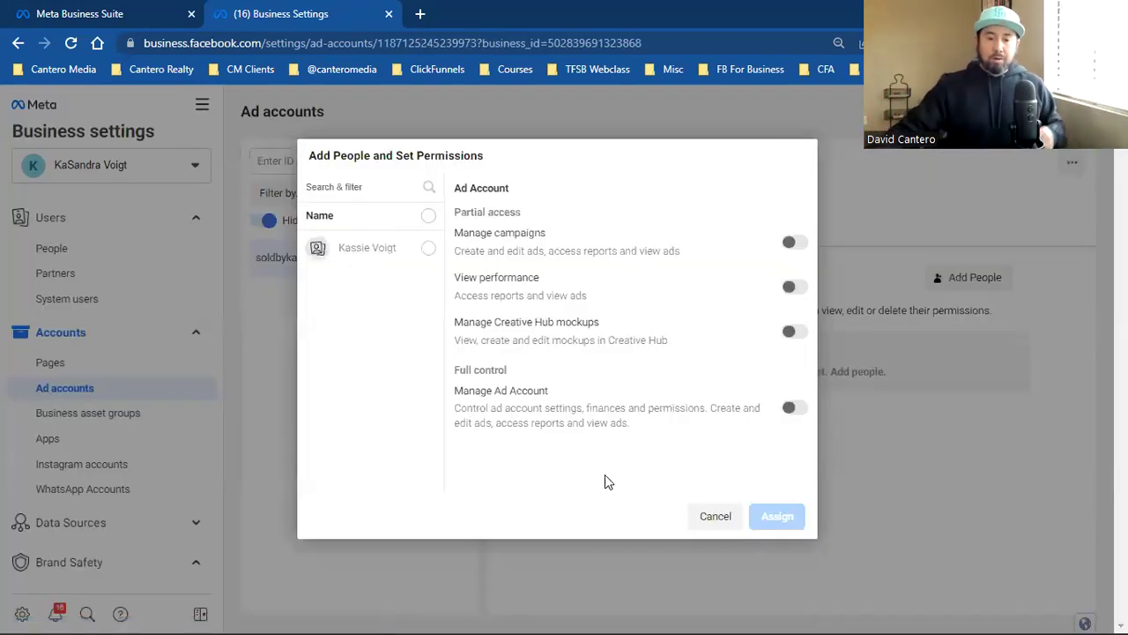
pyautogui.click(428, 254)
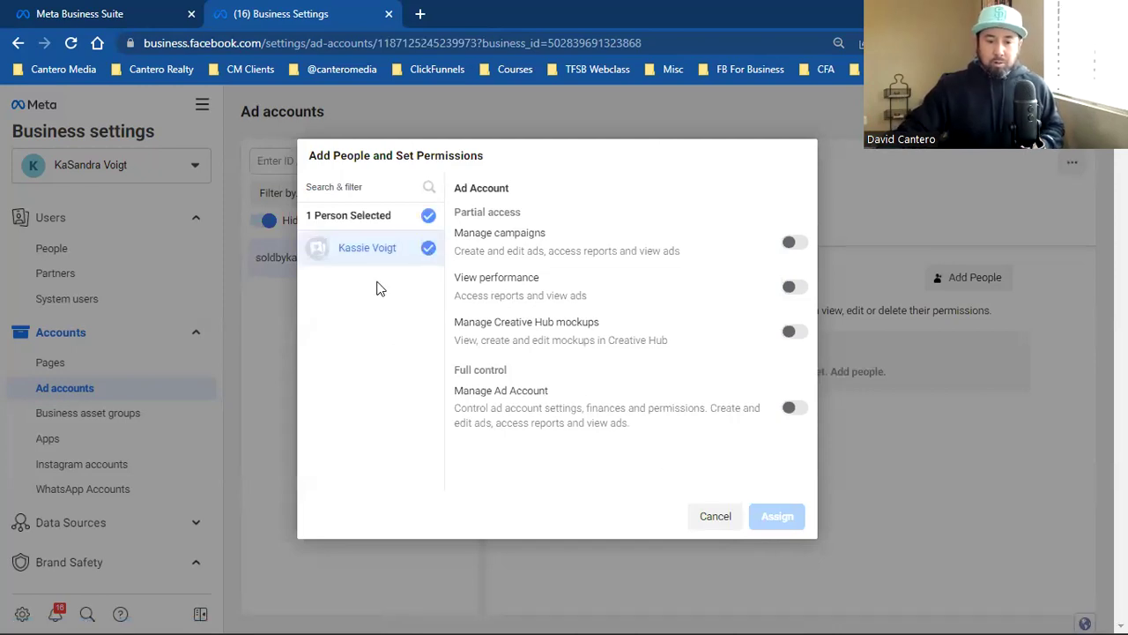
pyautogui.click(793, 408)
pyautogui.click(784, 515)
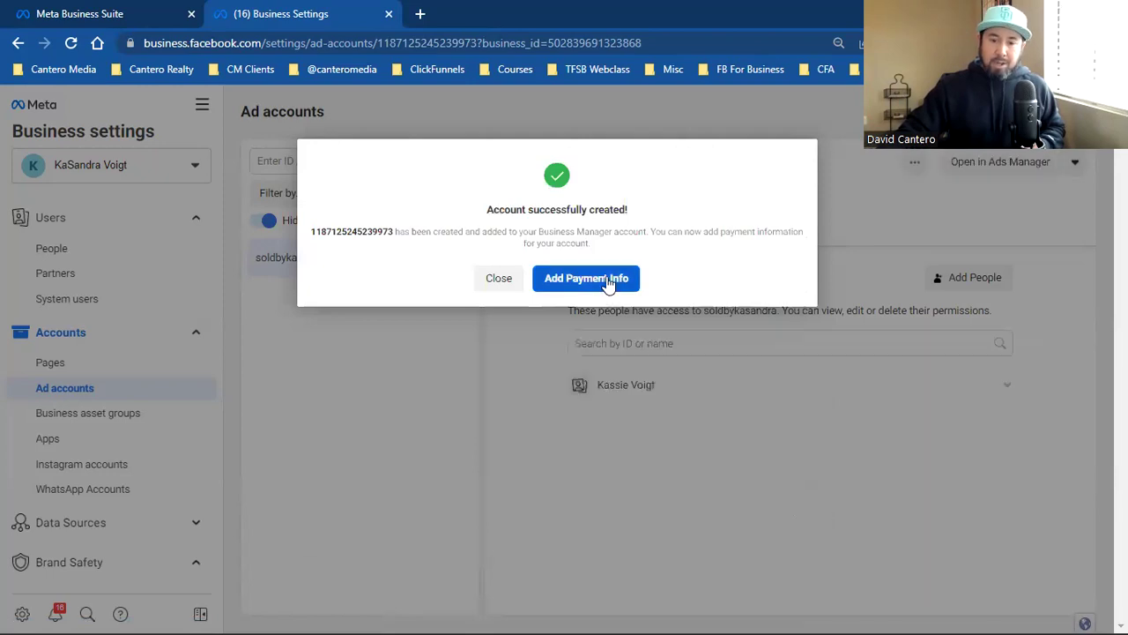
# Step: Start payment setup with US Dollars and card payment, then close the card form without saving
pyautogui.click(606, 280)
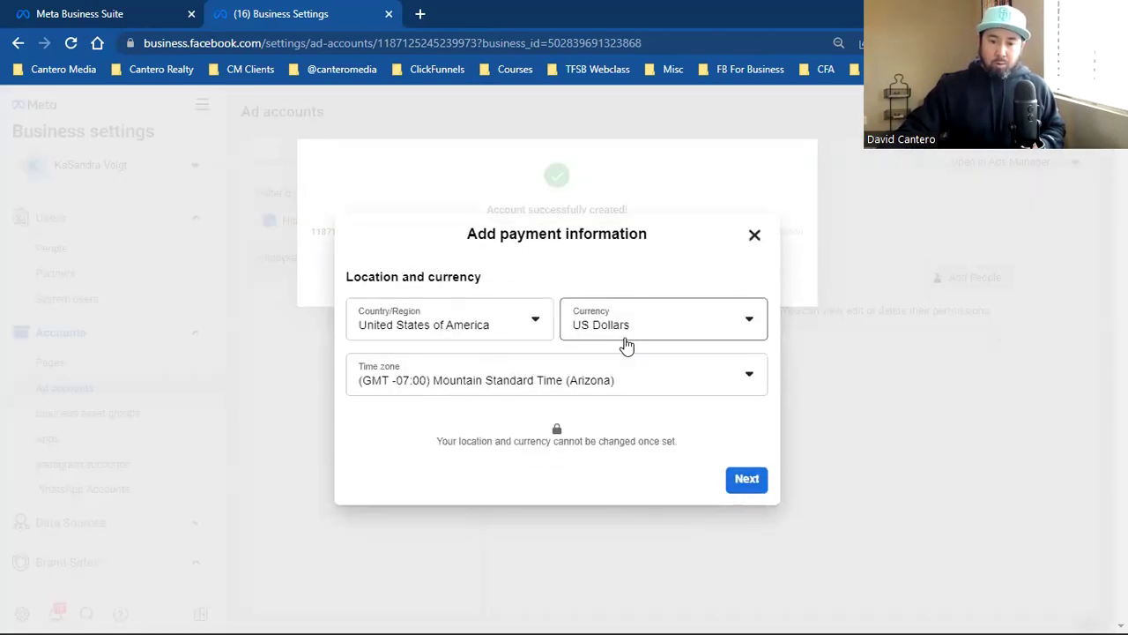
pyautogui.click(738, 490)
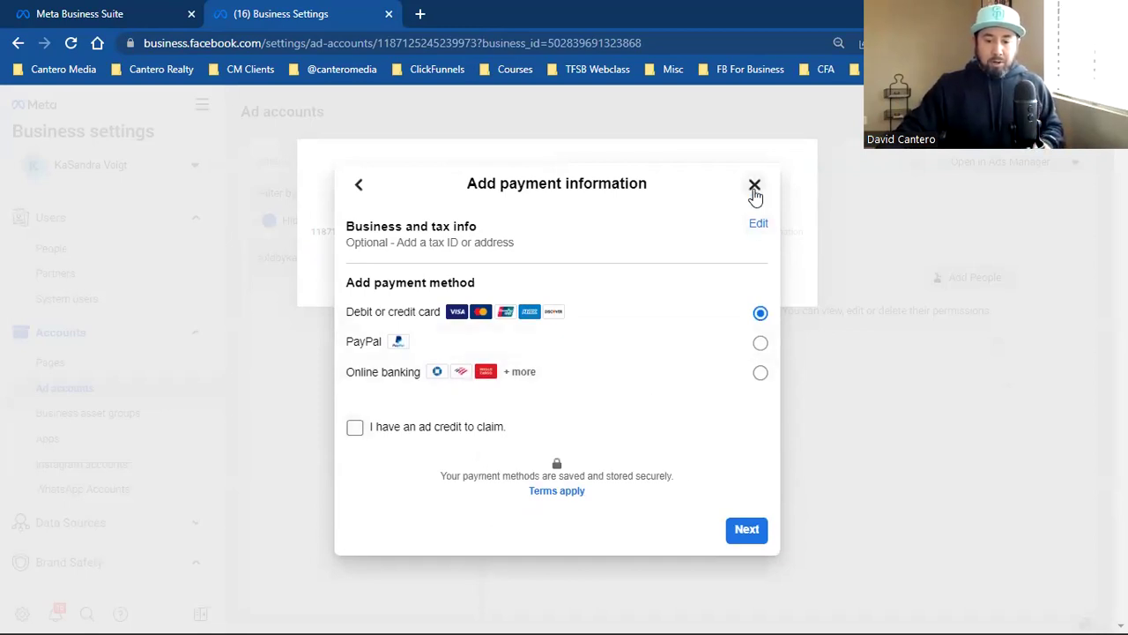
pyautogui.click(745, 538)
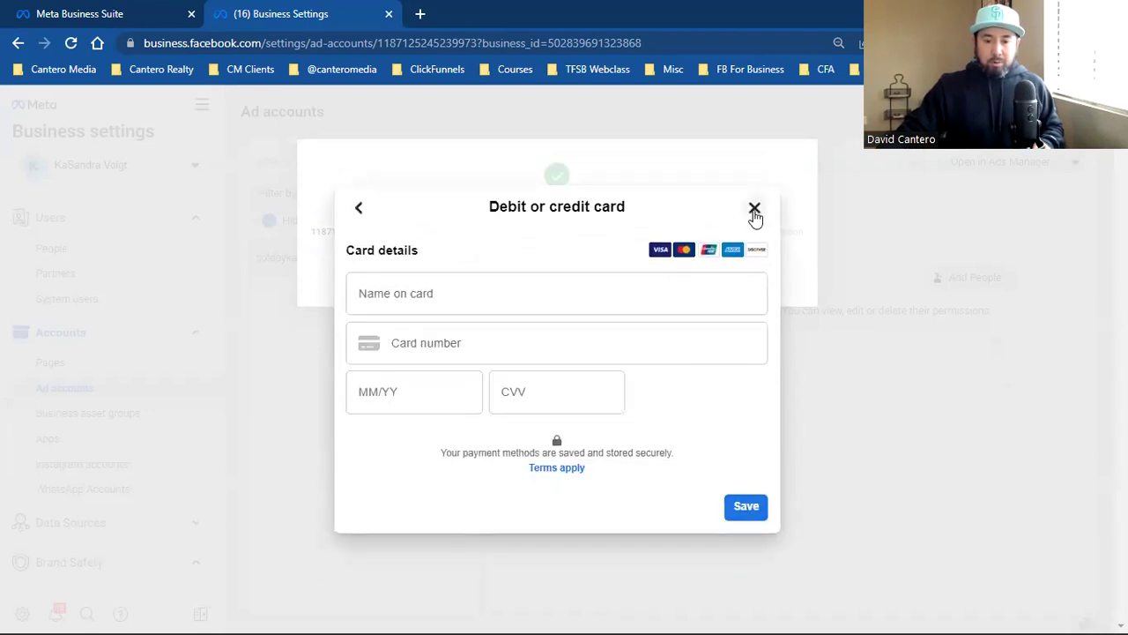
pyautogui.click(753, 214)
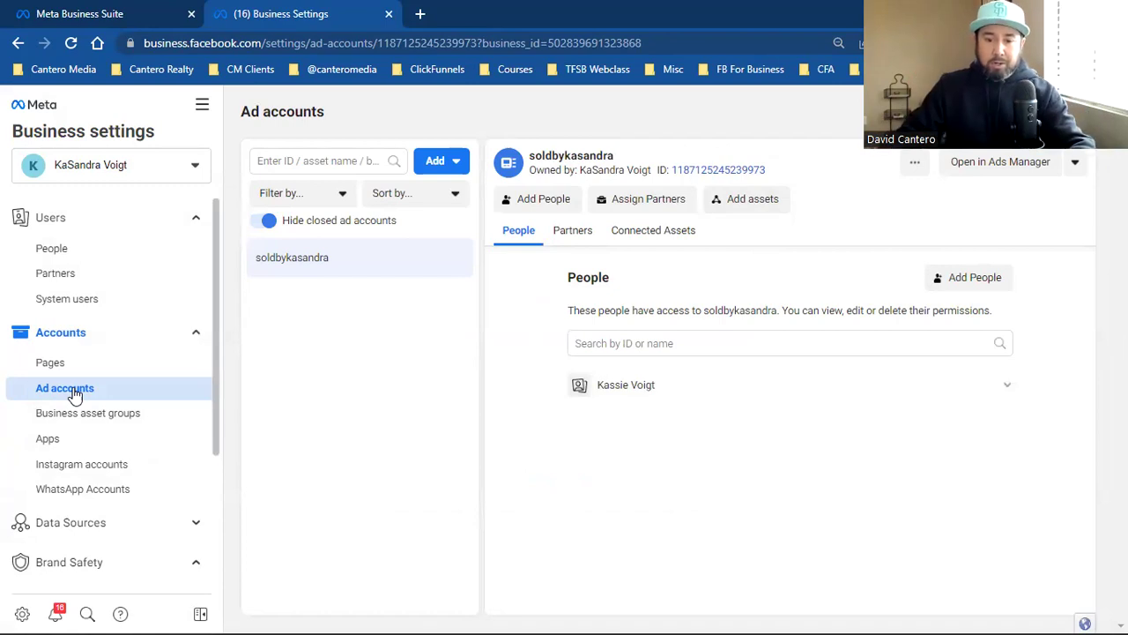
# Step: Cancel Add assets, then bookmark the ad accounts page as 'Ad Account' in the Business Manager folder
pyautogui.click(725, 207)
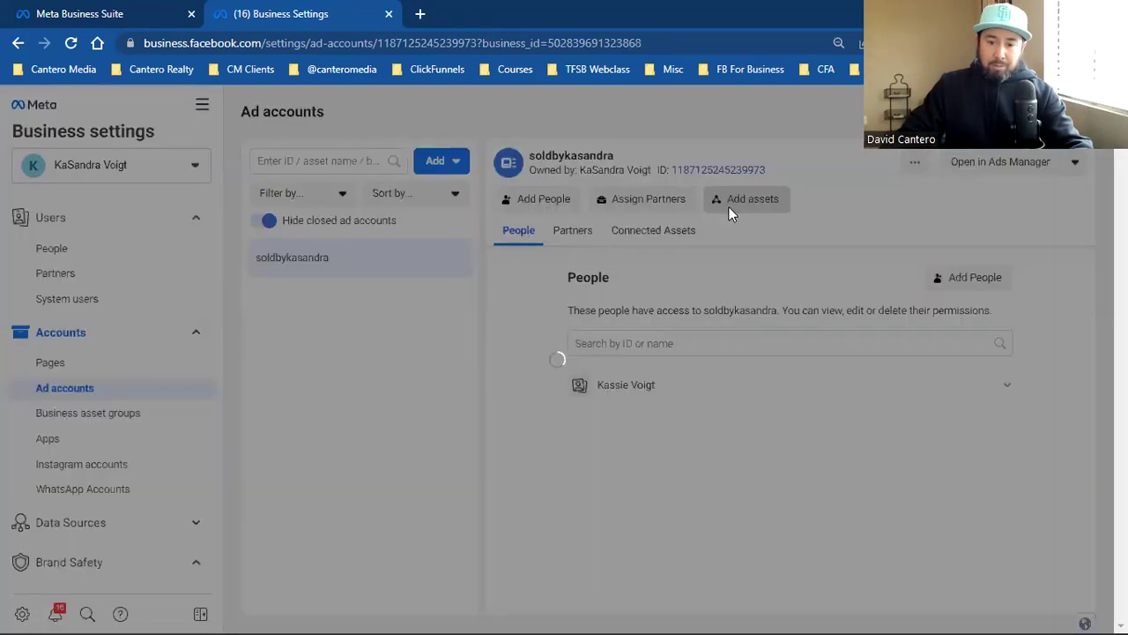
pyautogui.click(705, 511)
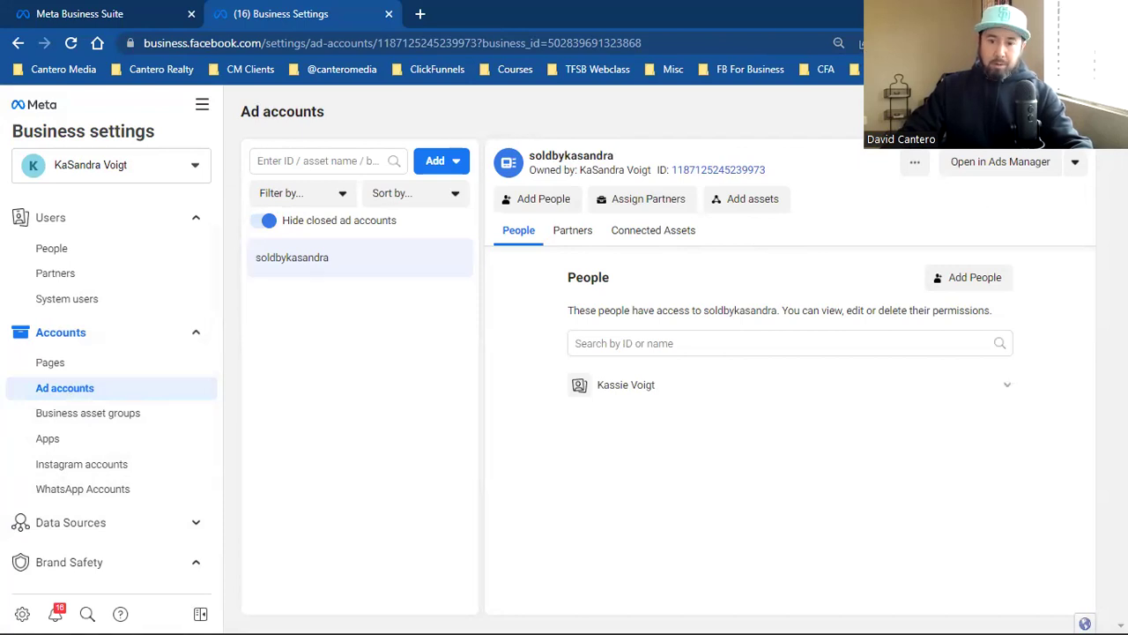
pyautogui.hotkey('ctrl', 'd')
pyautogui.write('Ad Account')
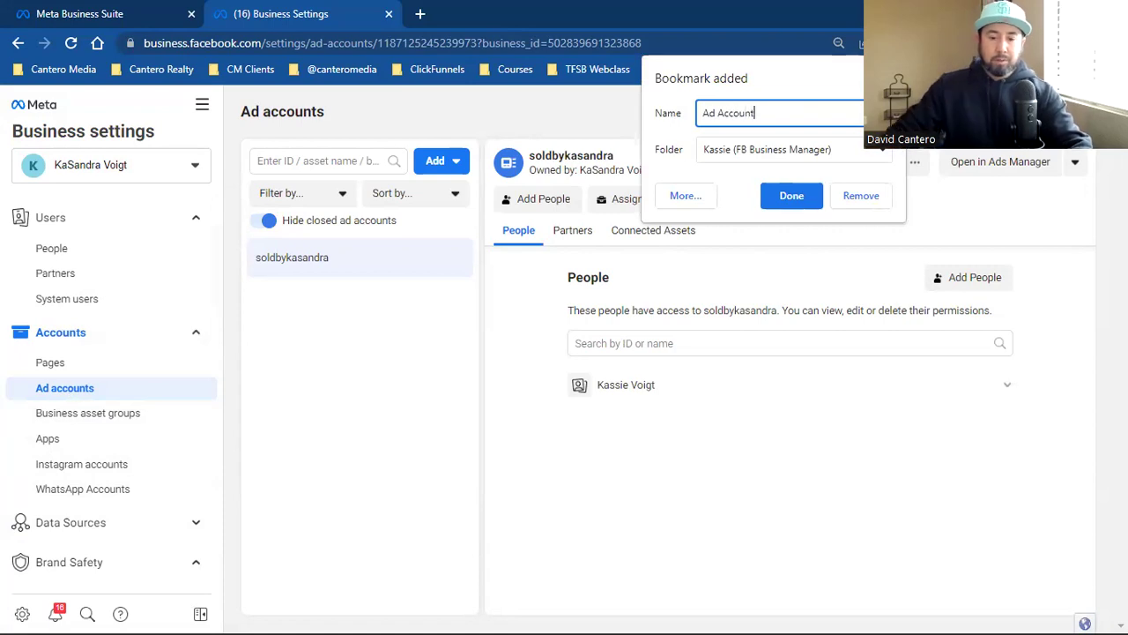
pyautogui.click(751, 155)
pyautogui.click(760, 168)
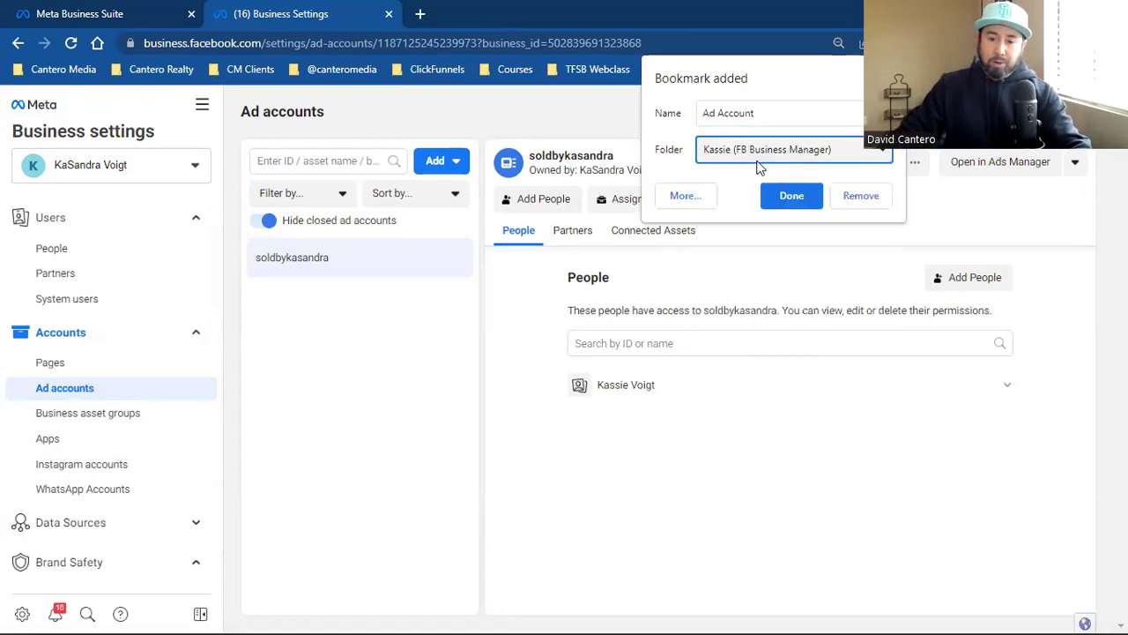
pyautogui.click(784, 197)
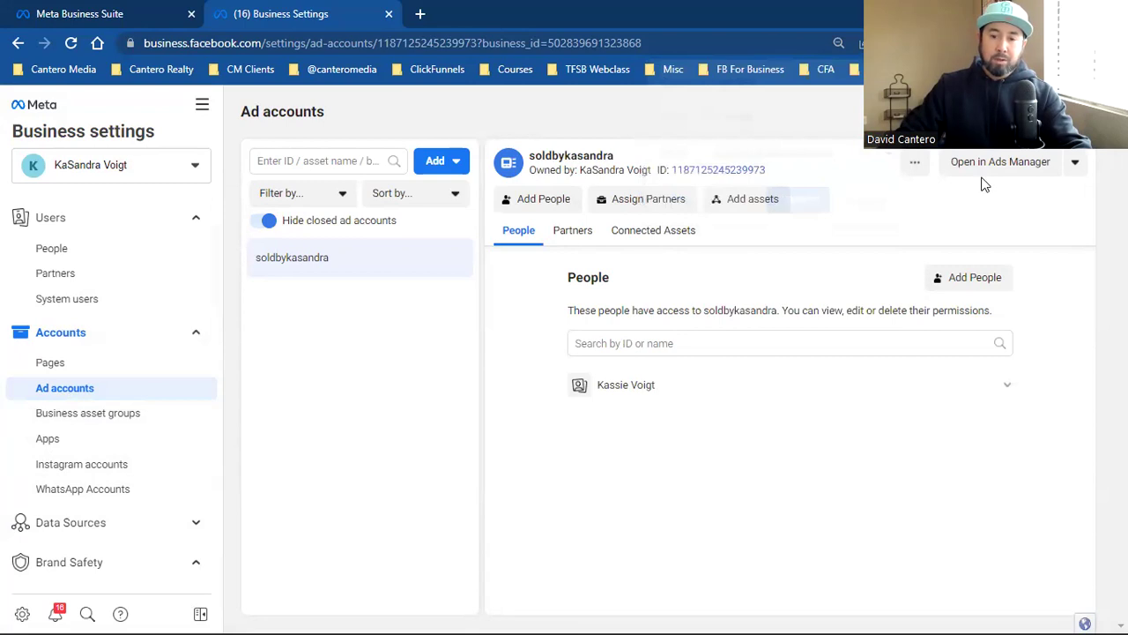
pyautogui.click(853, 70)
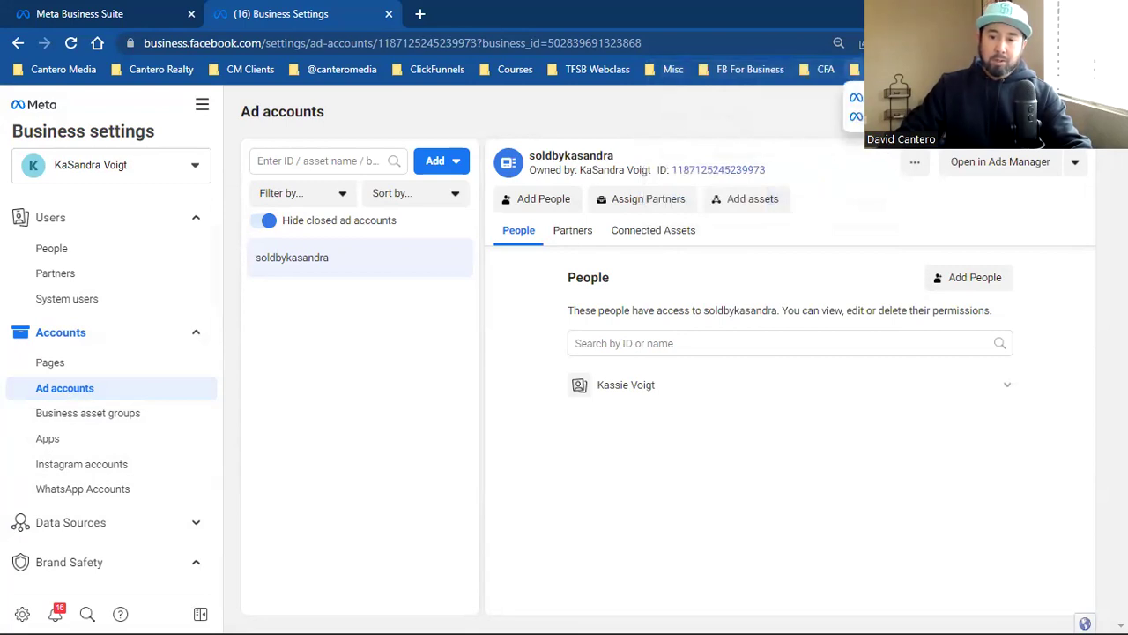
pyautogui.click(505, 368)
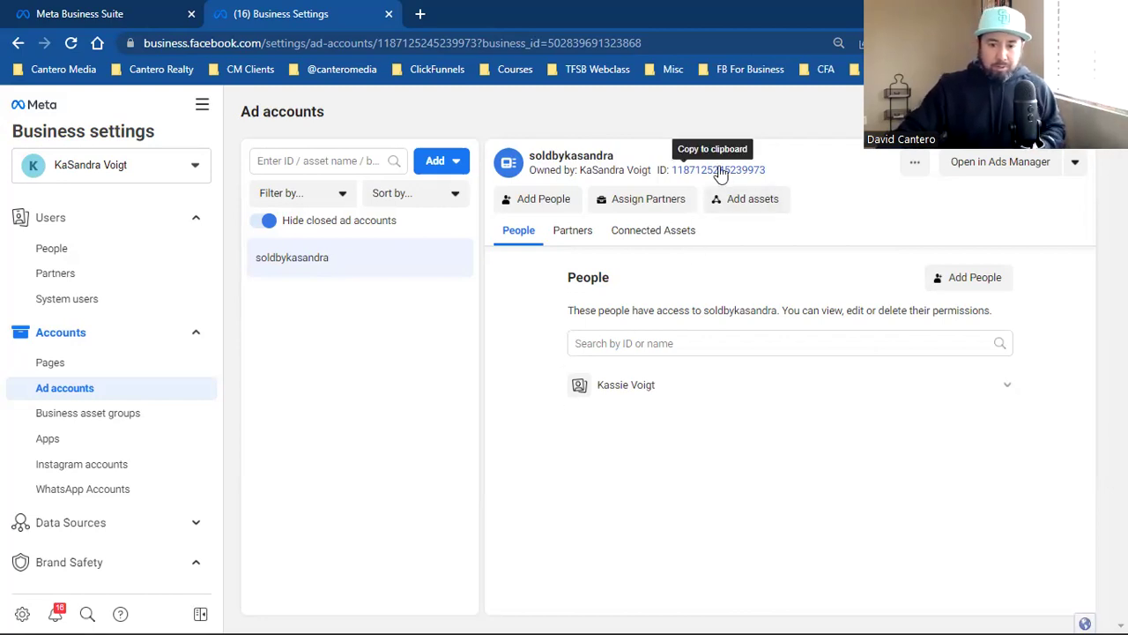
# Step: Under Instagram accounts, add the new ad account as an asset and confirm
pyautogui.click(117, 456)
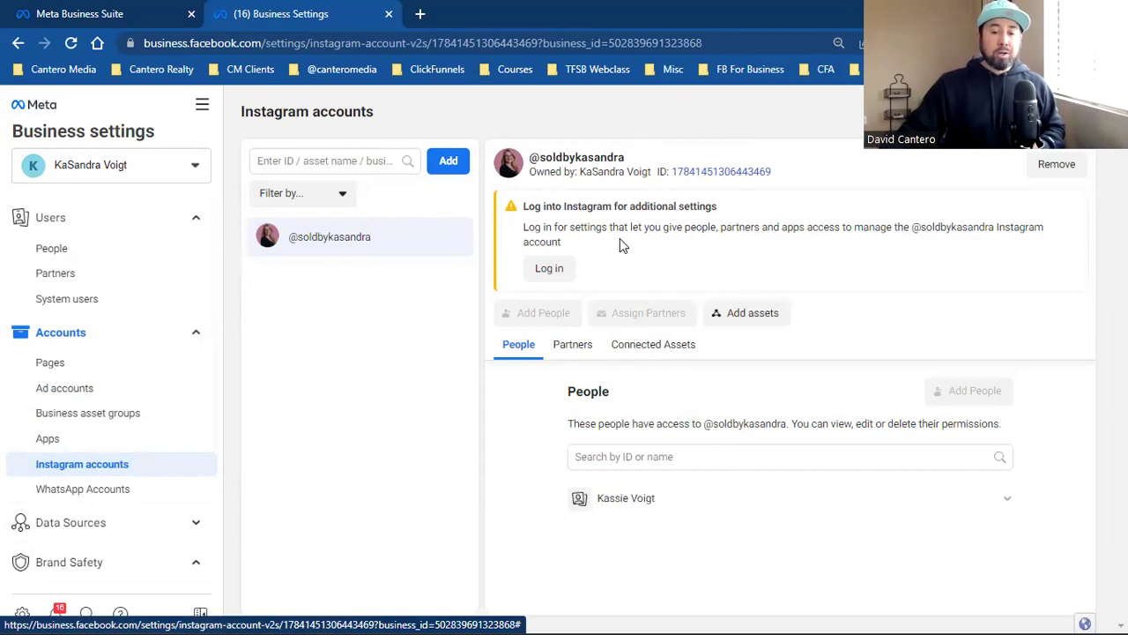
pyautogui.click(741, 319)
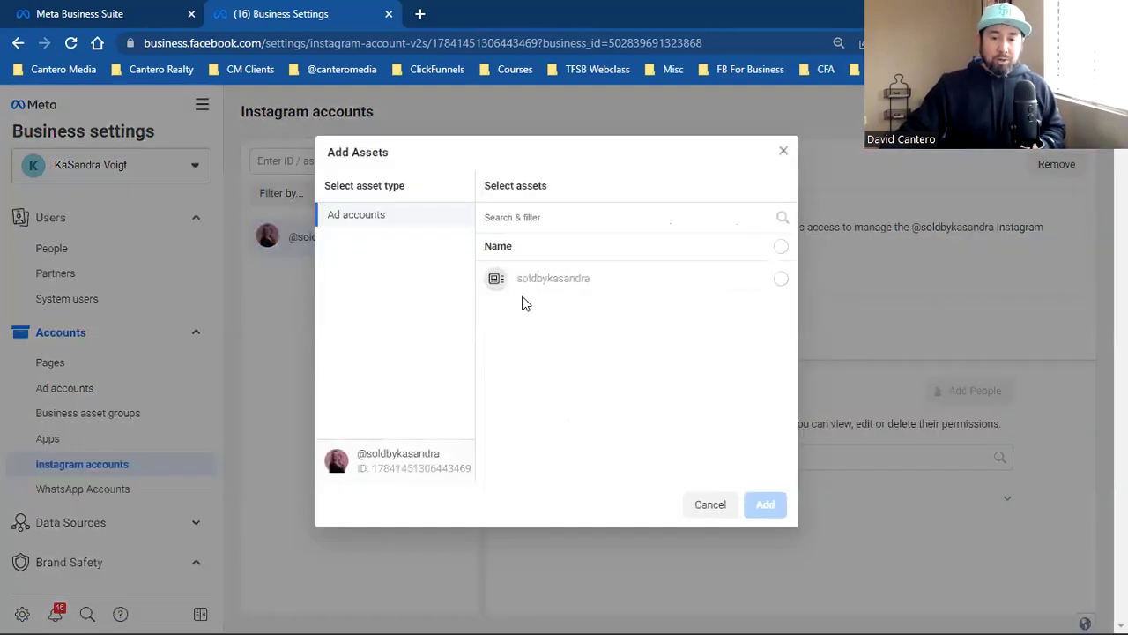
pyautogui.click(780, 279)
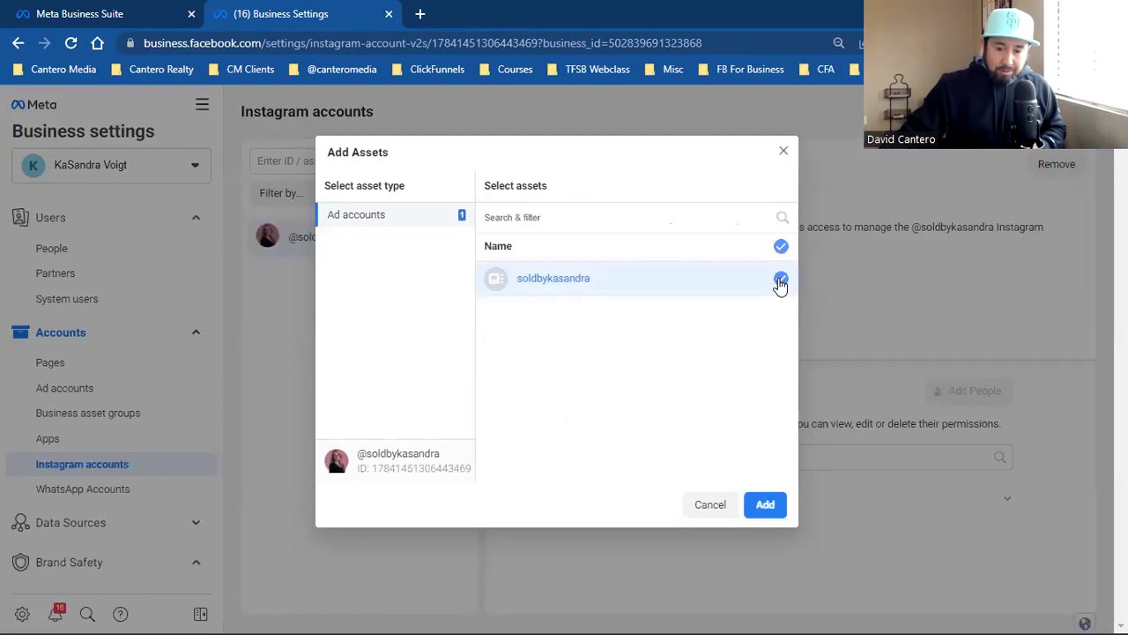
pyautogui.click(766, 511)
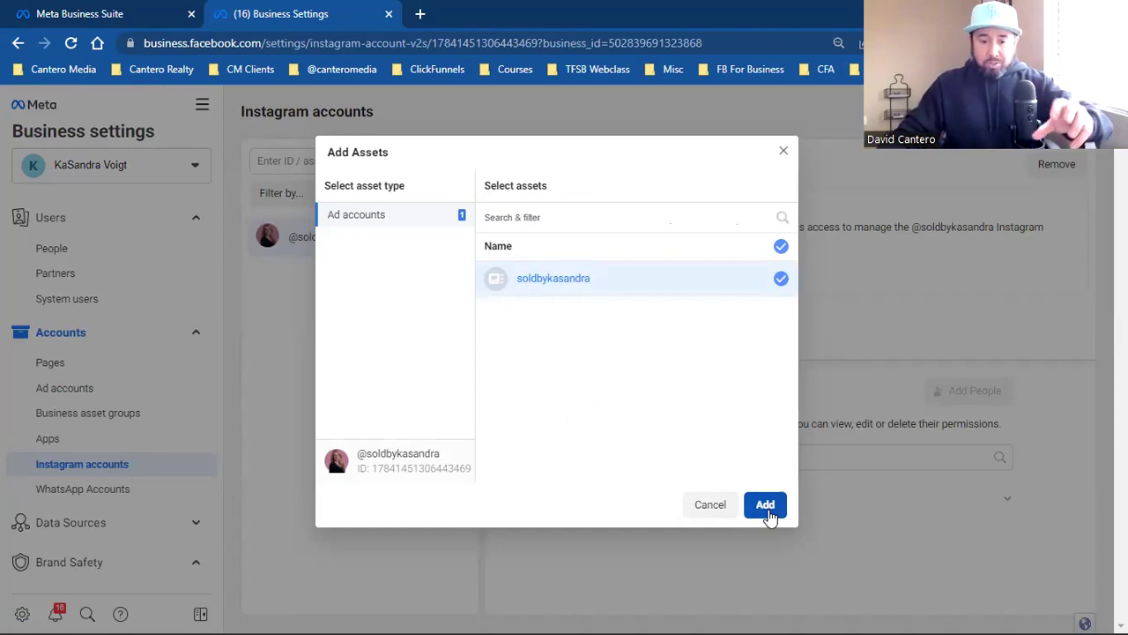
pyautogui.click(765, 506)
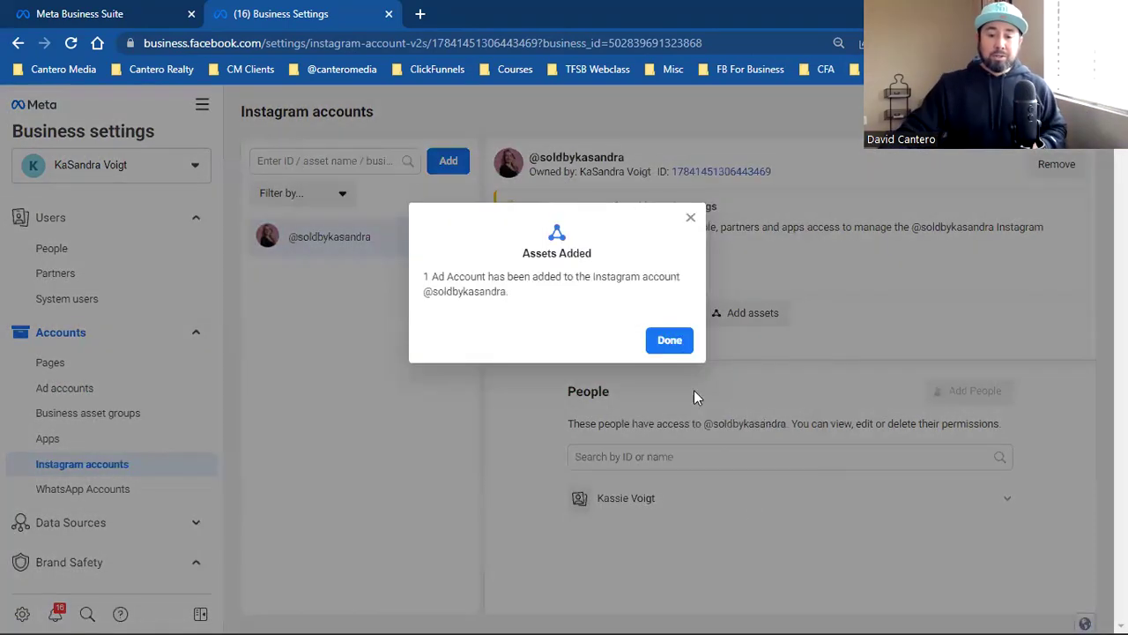
pyautogui.click(675, 340)
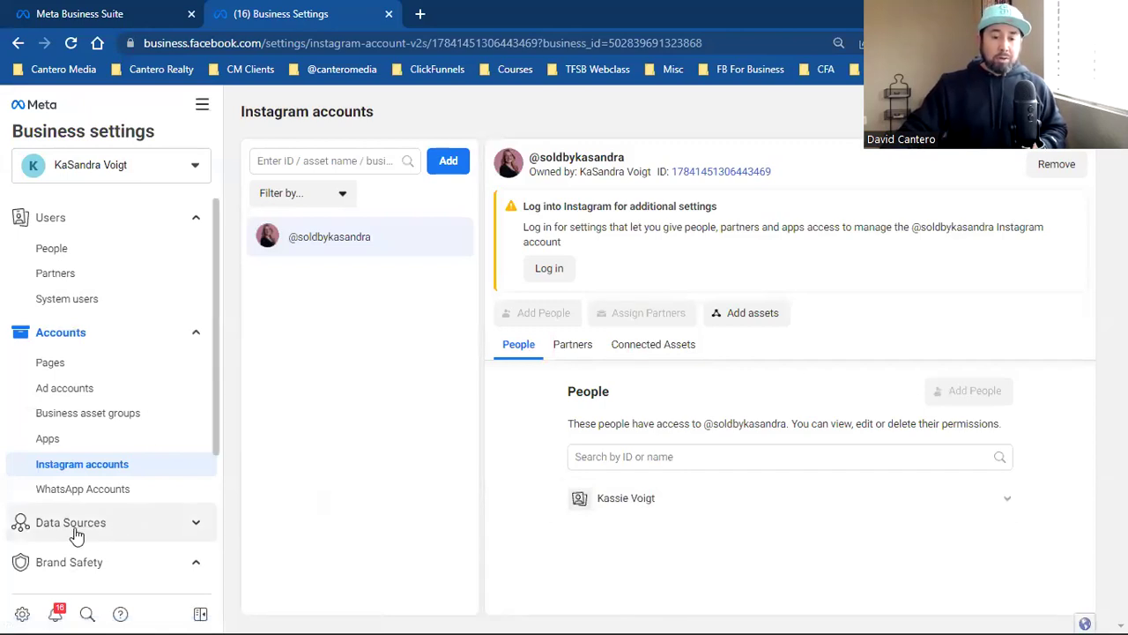
# Step: Open Data Sources > Pixels, start adding a new pixel, and select its default name
pyautogui.scroll(-3, 81, 467)
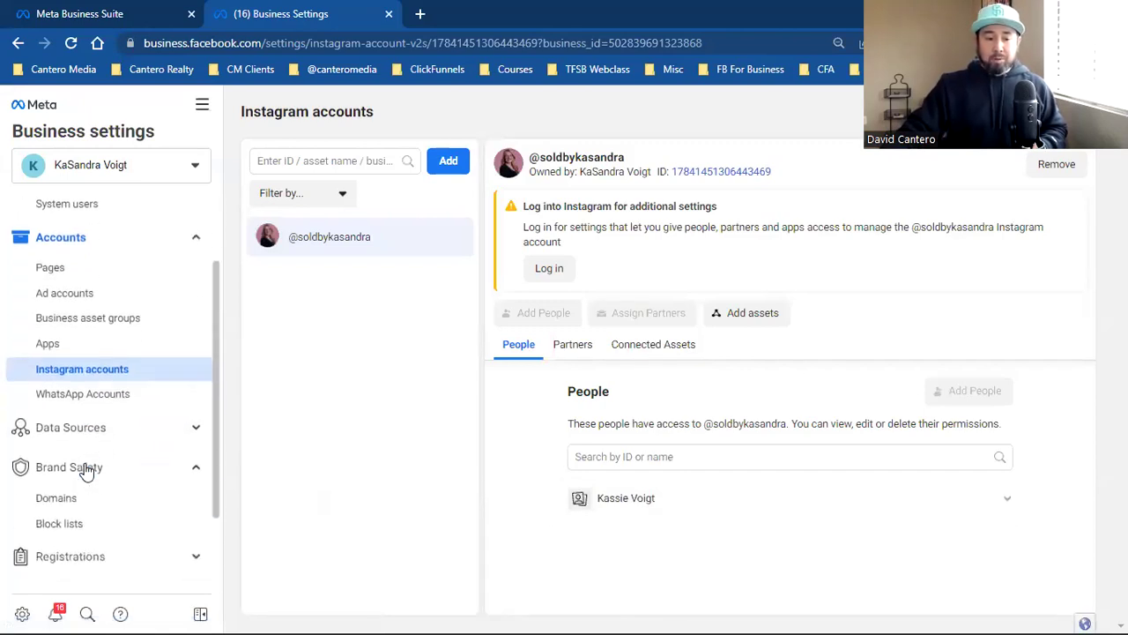
pyautogui.click(72, 358)
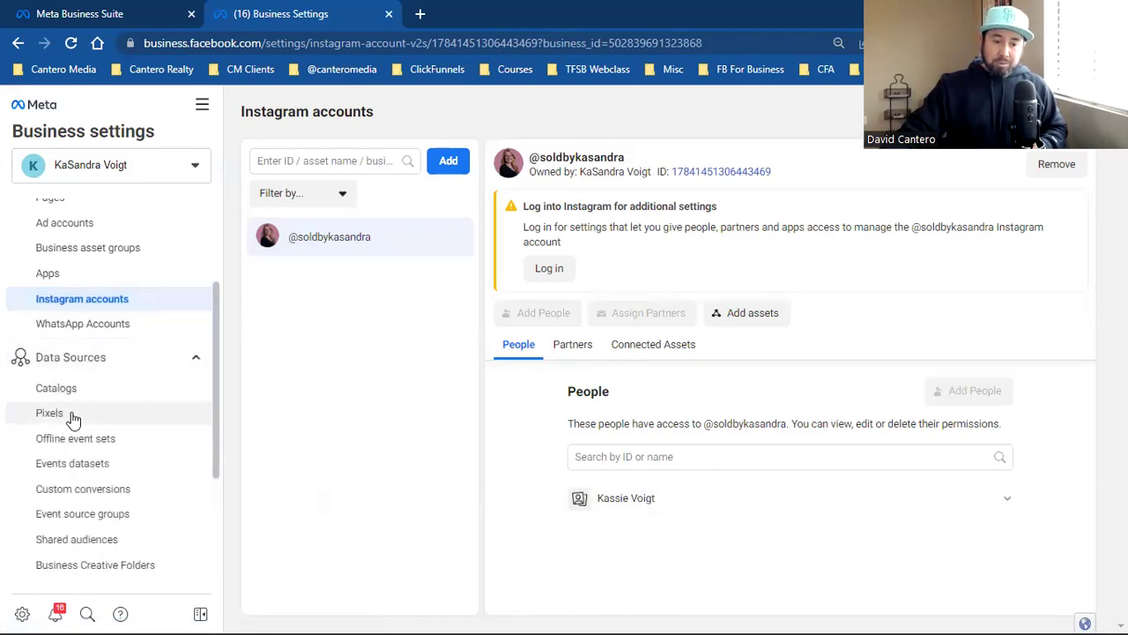
pyautogui.click(51, 413)
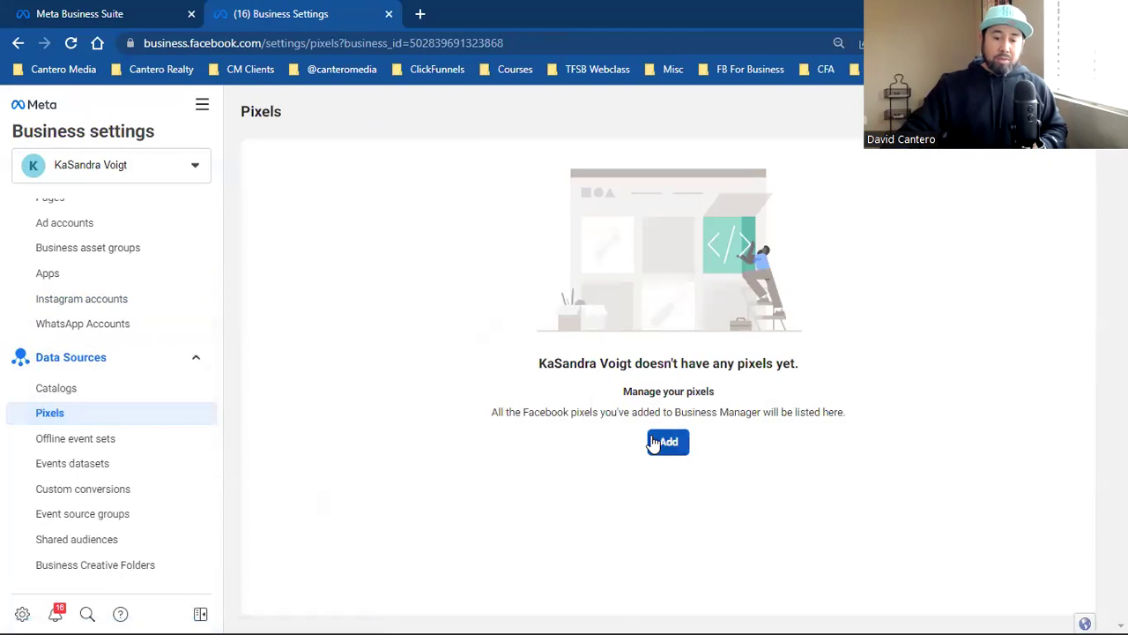
pyautogui.click(654, 442)
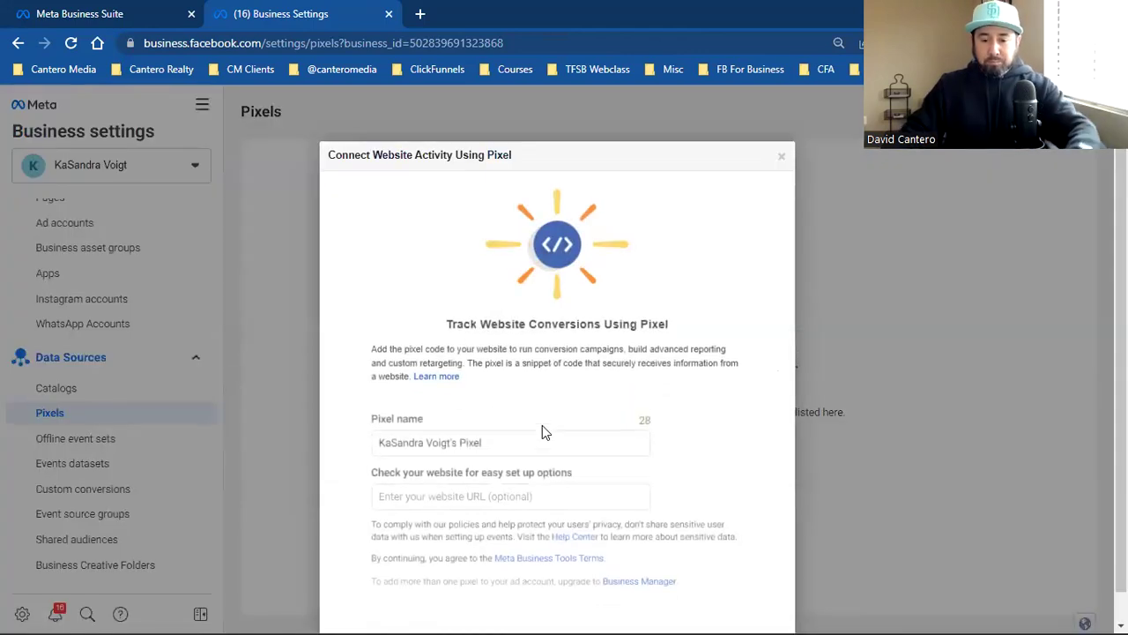
pyautogui.tripleClick(445, 434)
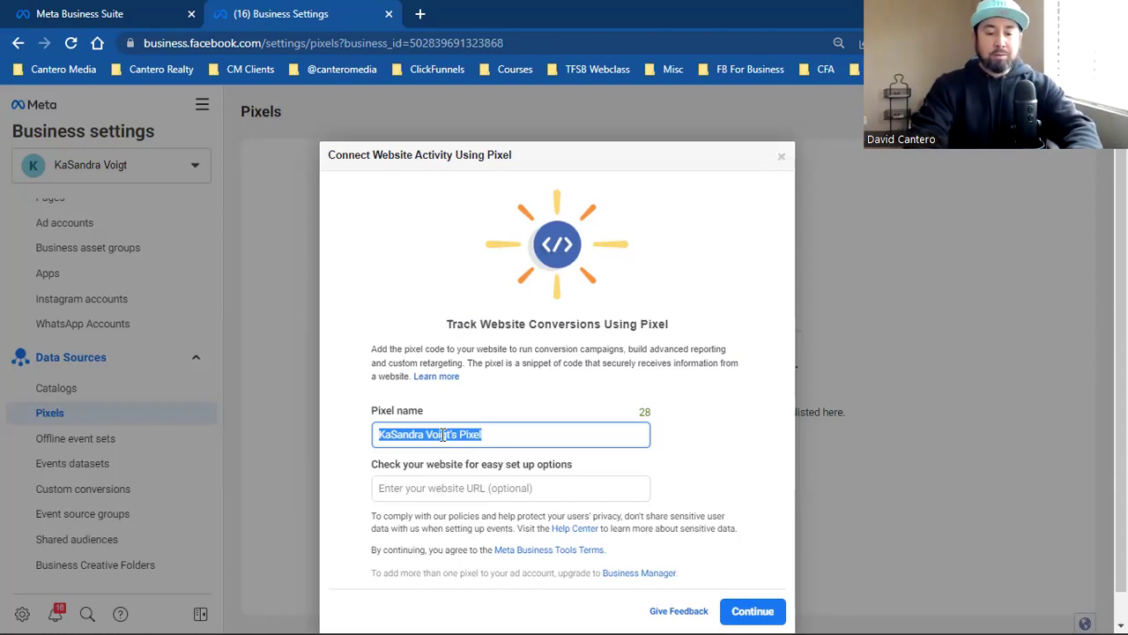
# Step: Create the pixel with the pasted name, choose manual installation, and copy its base code
pyautogui.write('soldbykasandra')
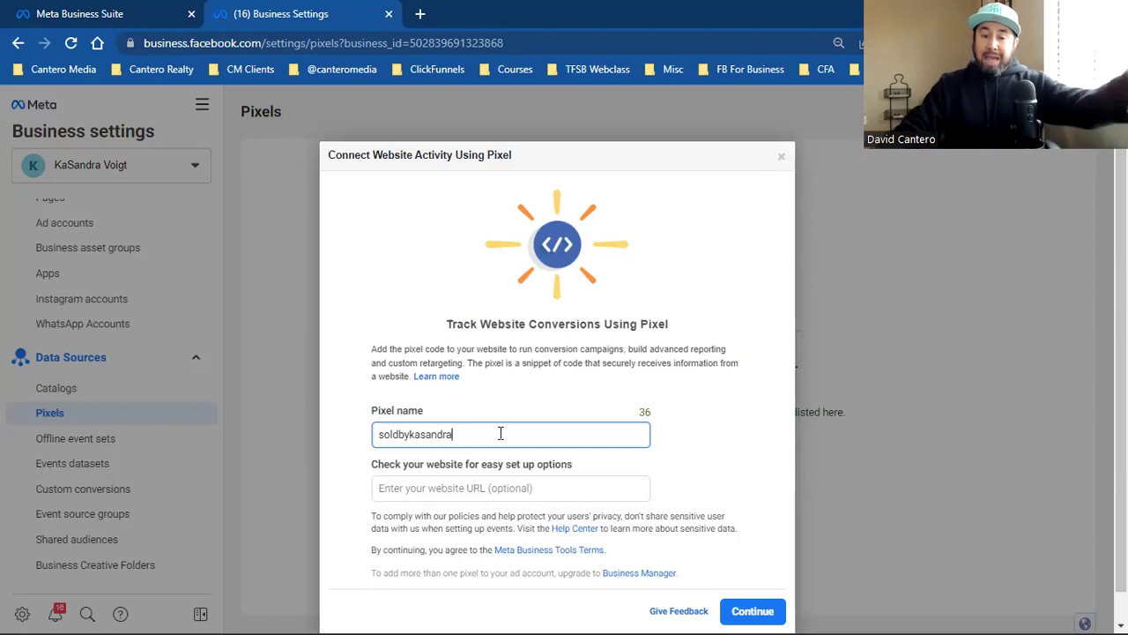
pyautogui.moveTo(579, 467)
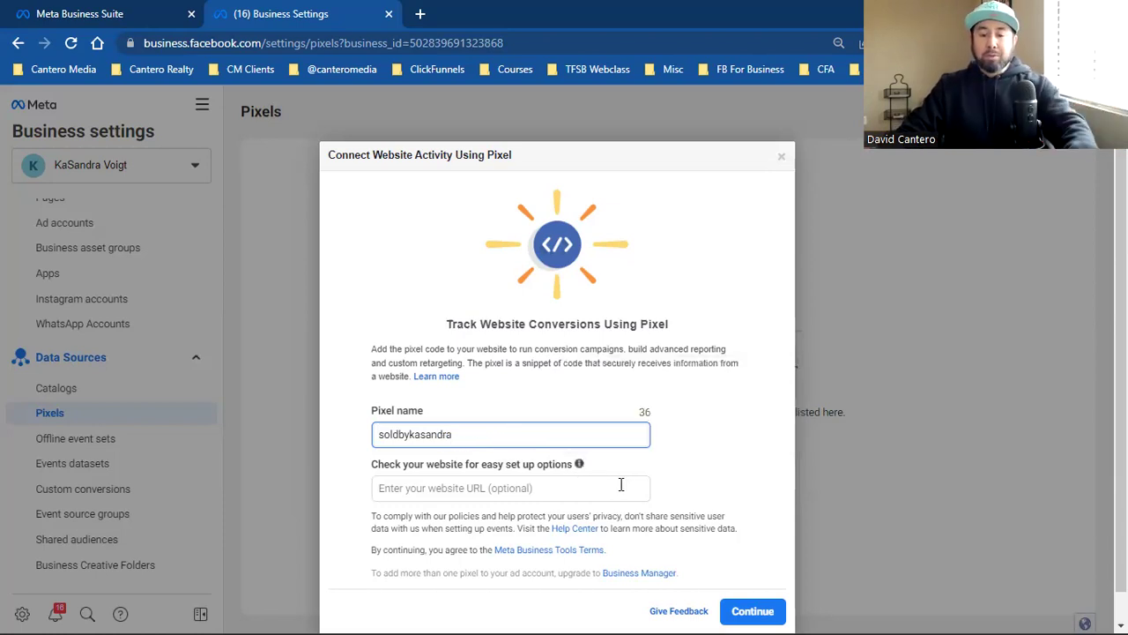
pyautogui.scroll(-1, 621, 484)
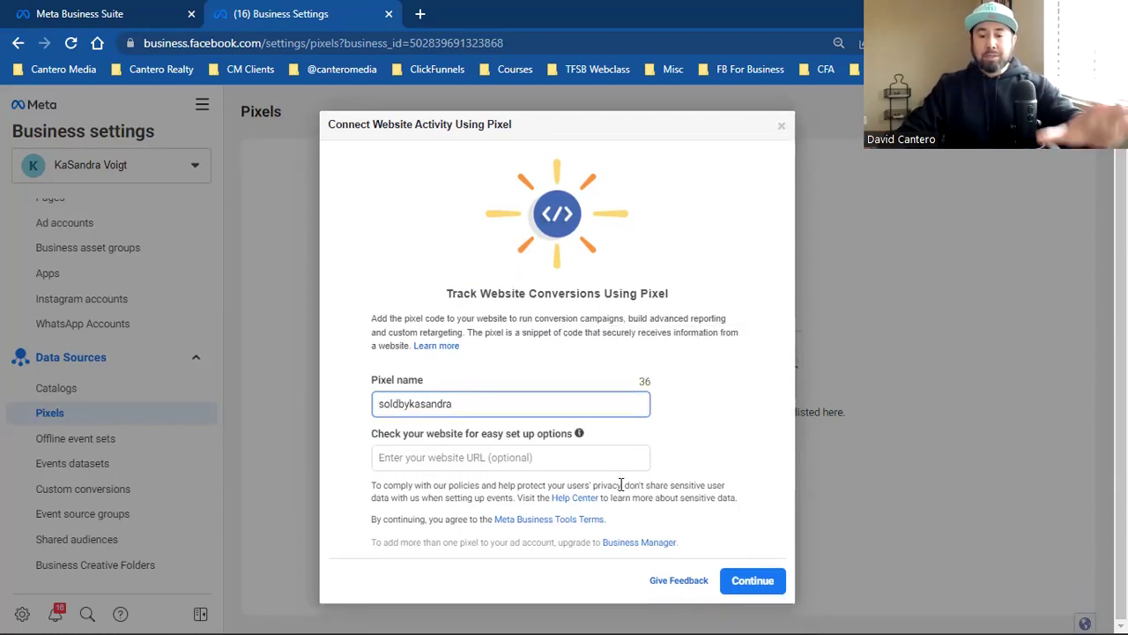
pyautogui.click(749, 579)
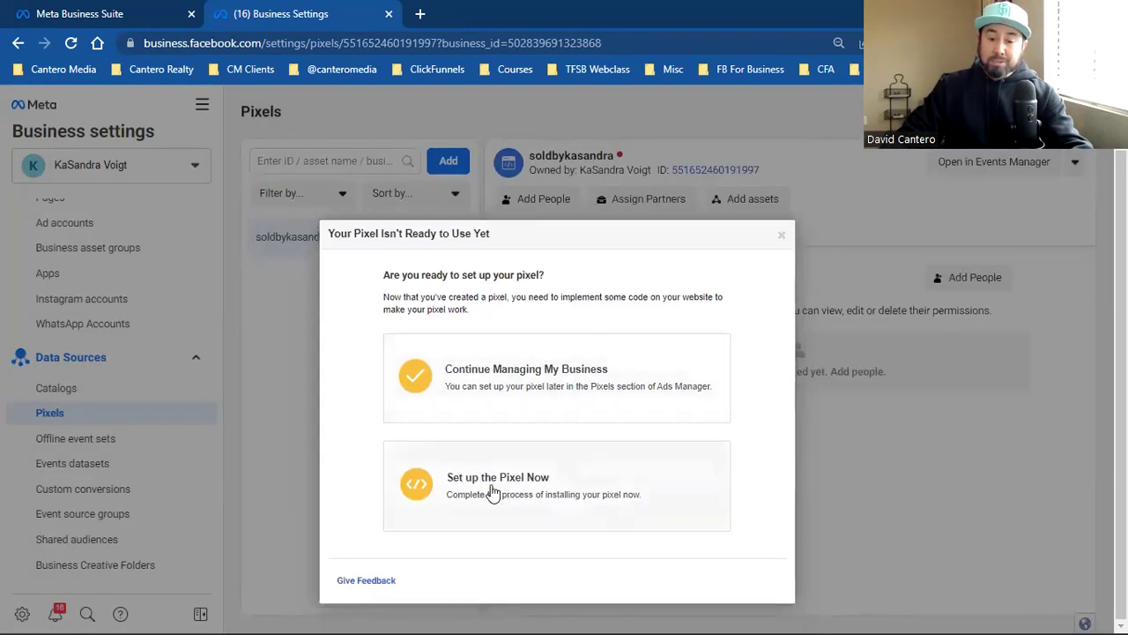
pyautogui.click(559, 495)
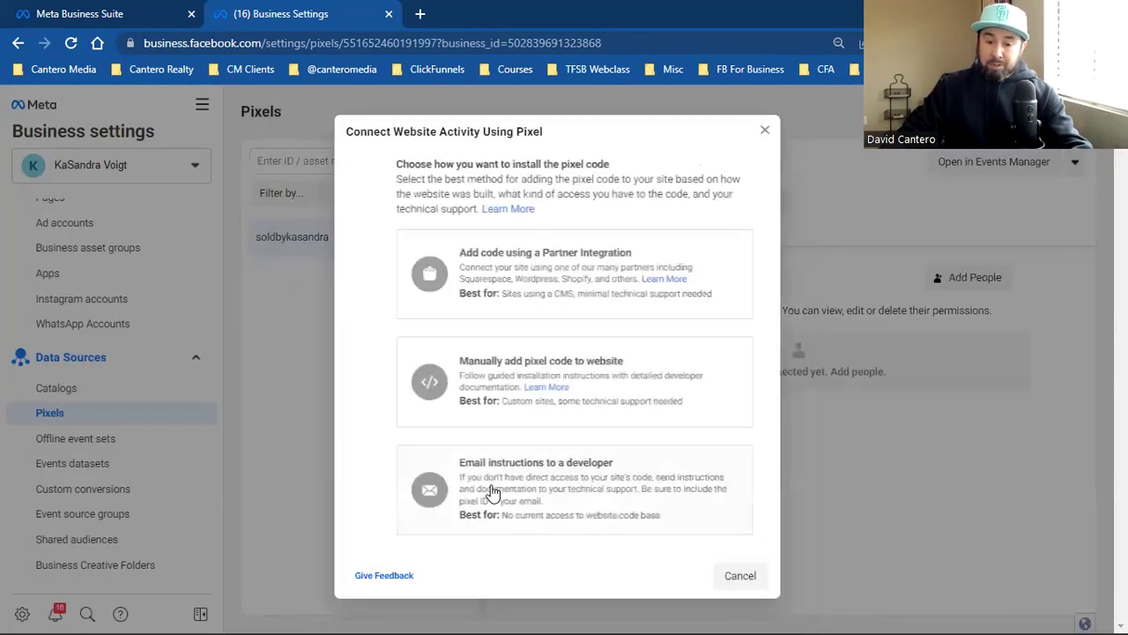
pyautogui.click(550, 376)
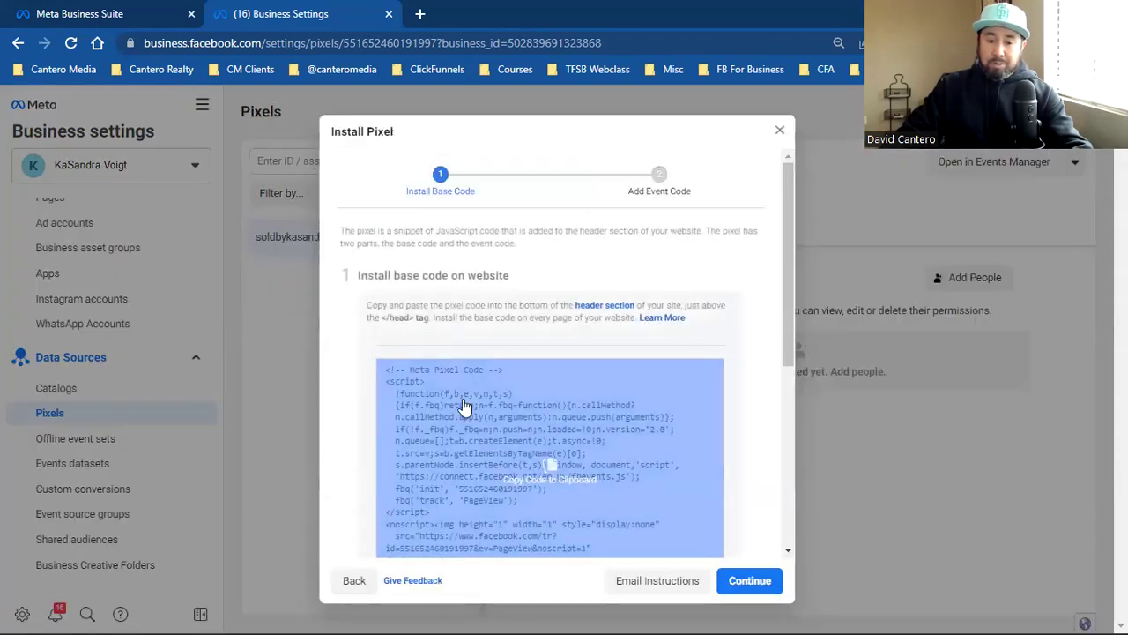
pyautogui.click(507, 473)
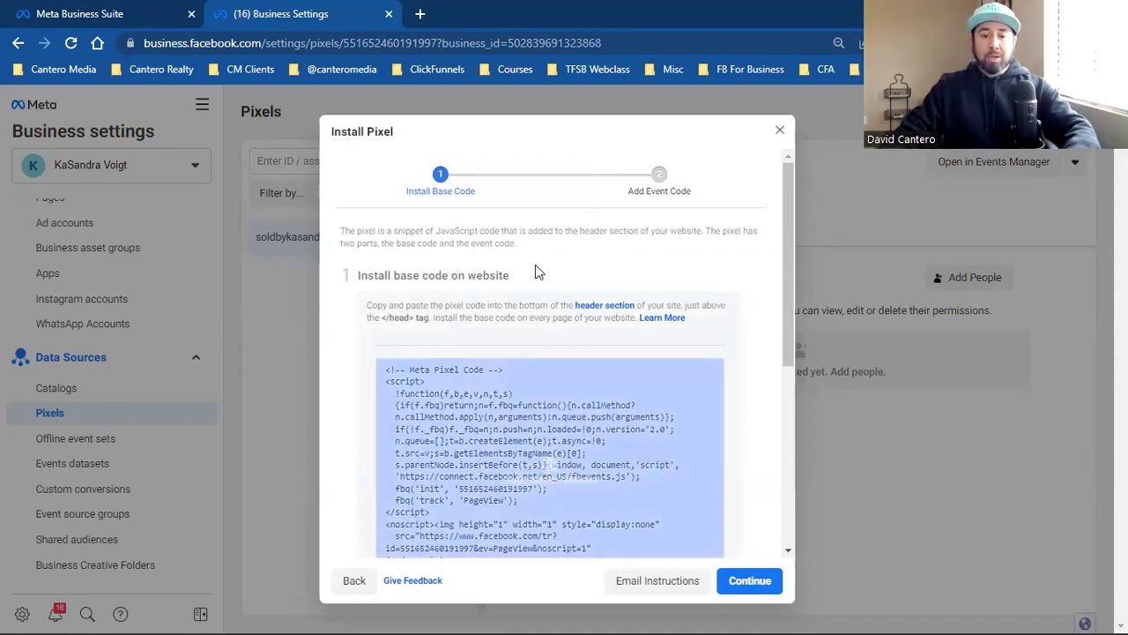
# Step: Open google.com in a new browser tab
pyautogui.hotkey('ctrl', 't')
pyautogui.write('google.com')
pyautogui.press('Return')
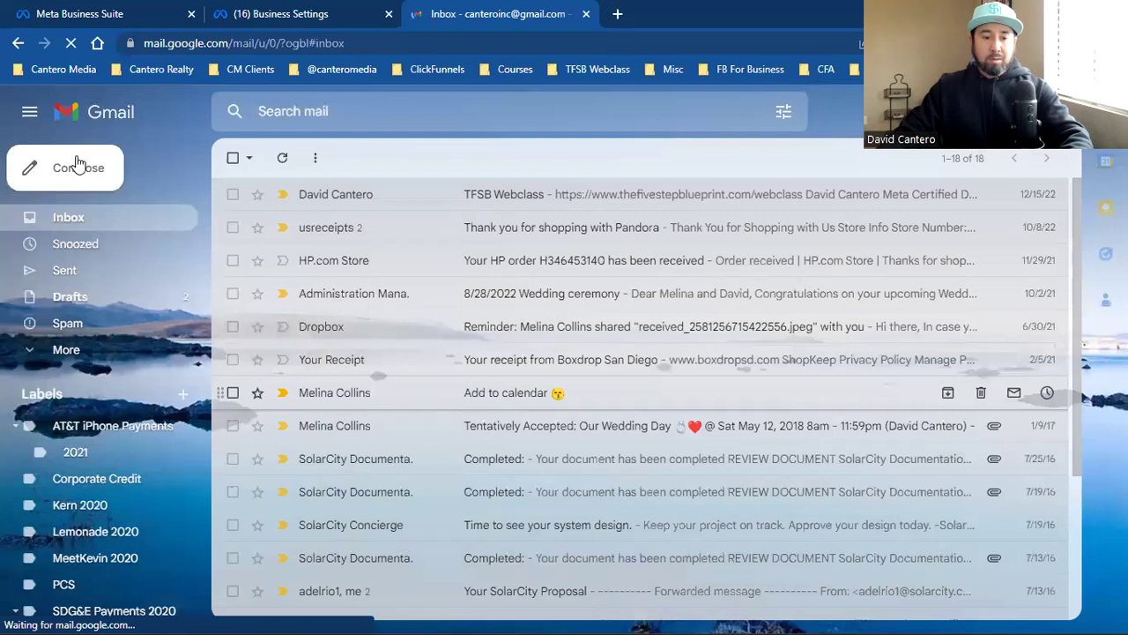
# Step: Paste the Meta Pixel base code into a new full-screen Gmail draft, then open a blank tab
pyautogui.click(87, 170)
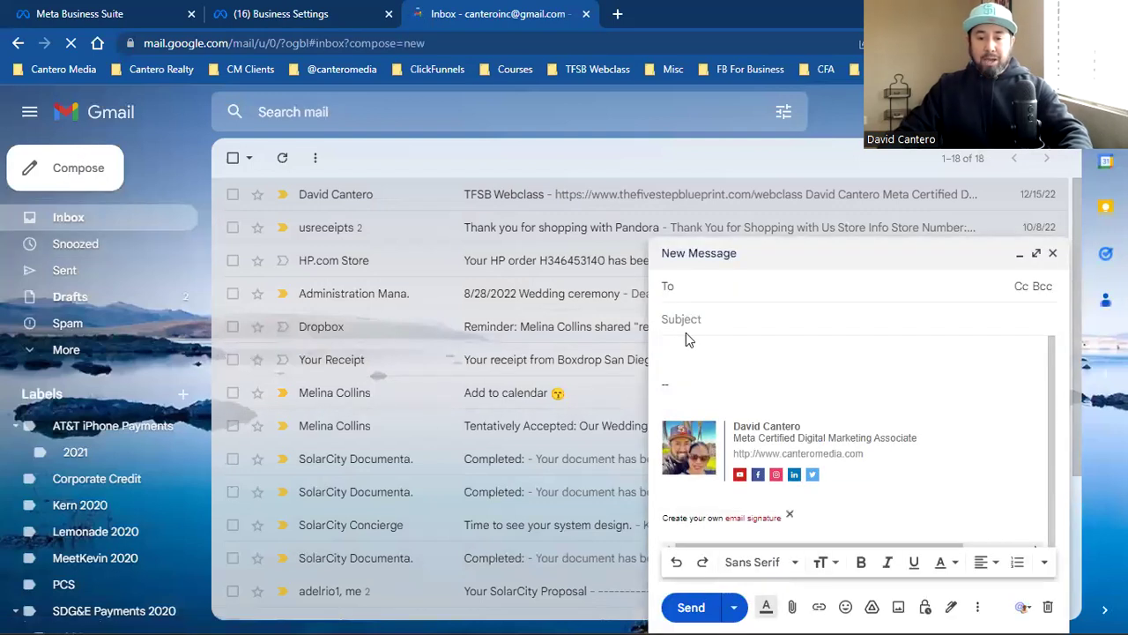
pyautogui.click(689, 352)
pyautogui.hotkey('ctrl', 'v')
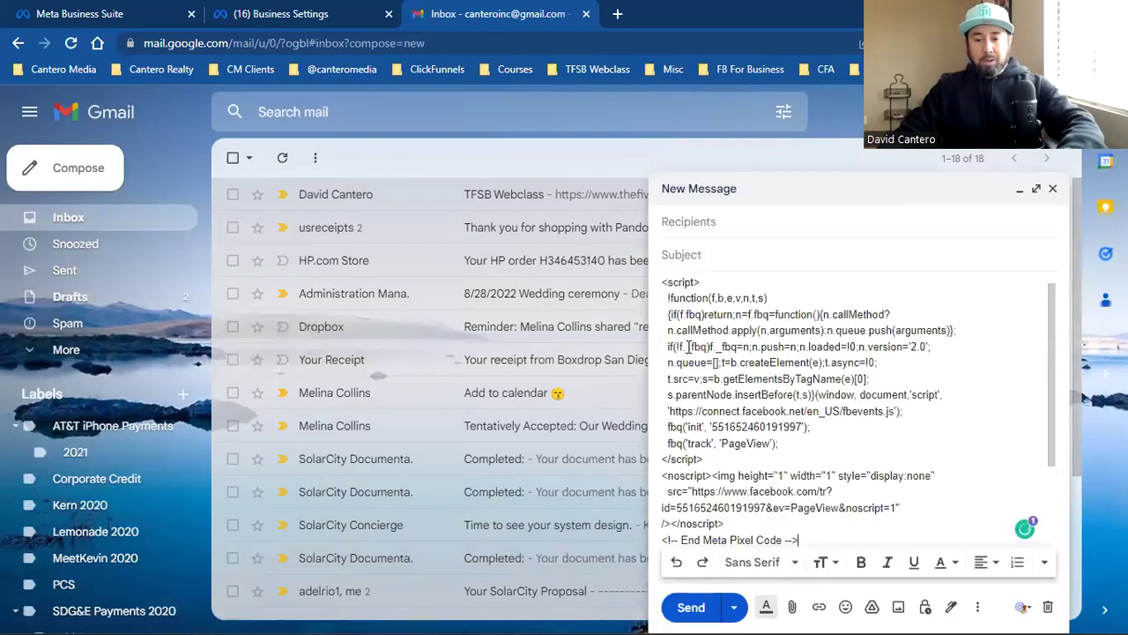
pyautogui.moveTo(1023, 522)
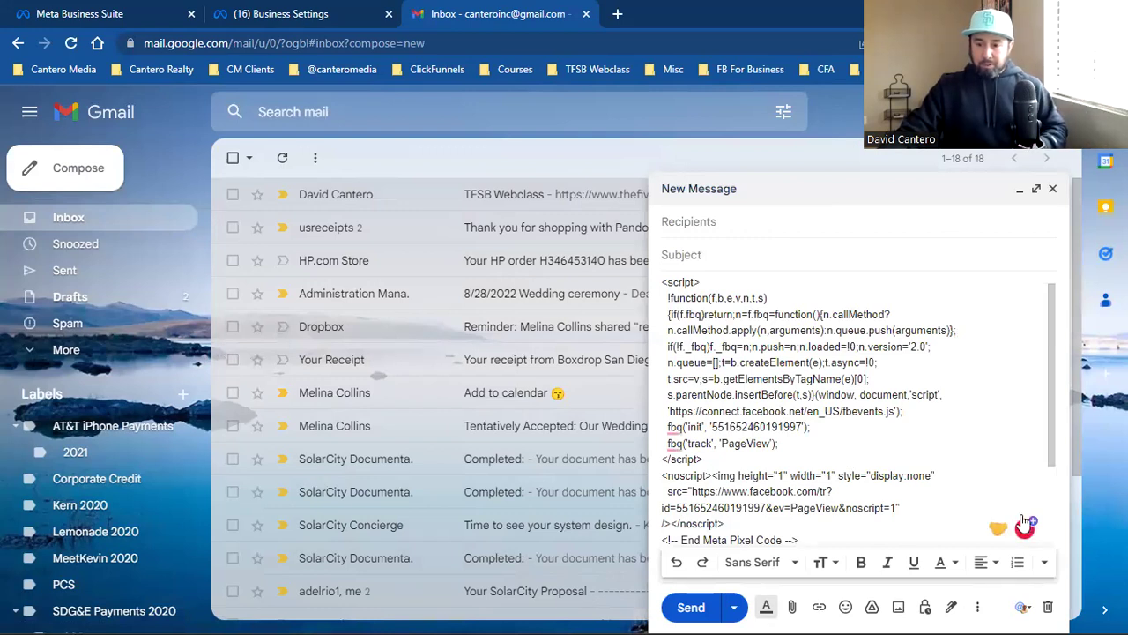
pyautogui.click(1037, 189)
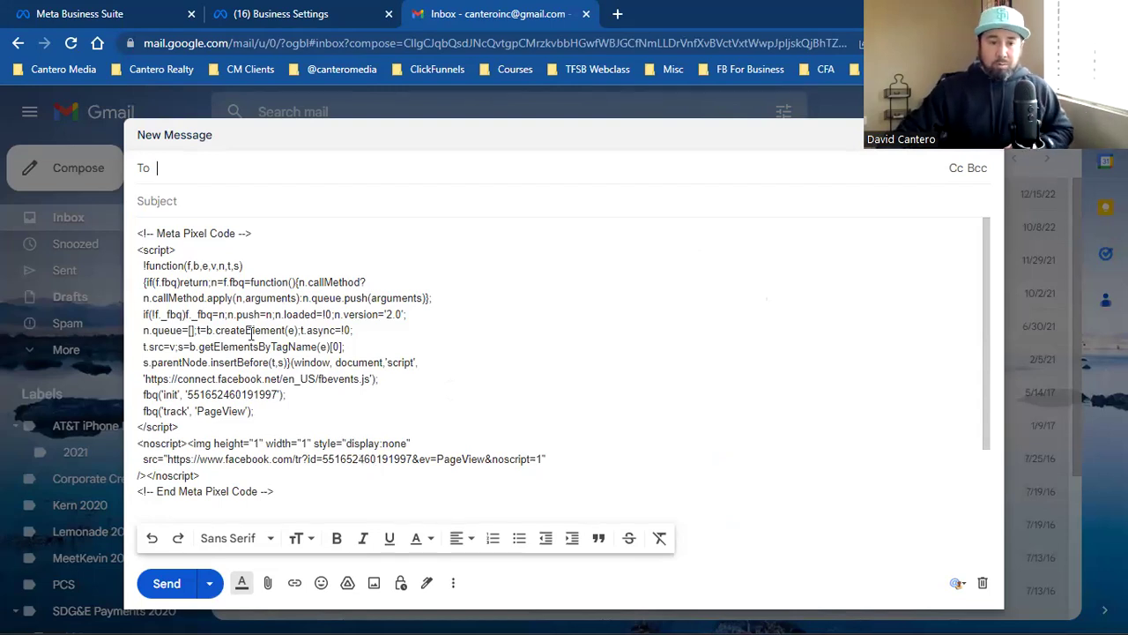
pyautogui.click(617, 13)
# Step: Log in to Kartra from the saved bookmark
pyautogui.click(161, 70)
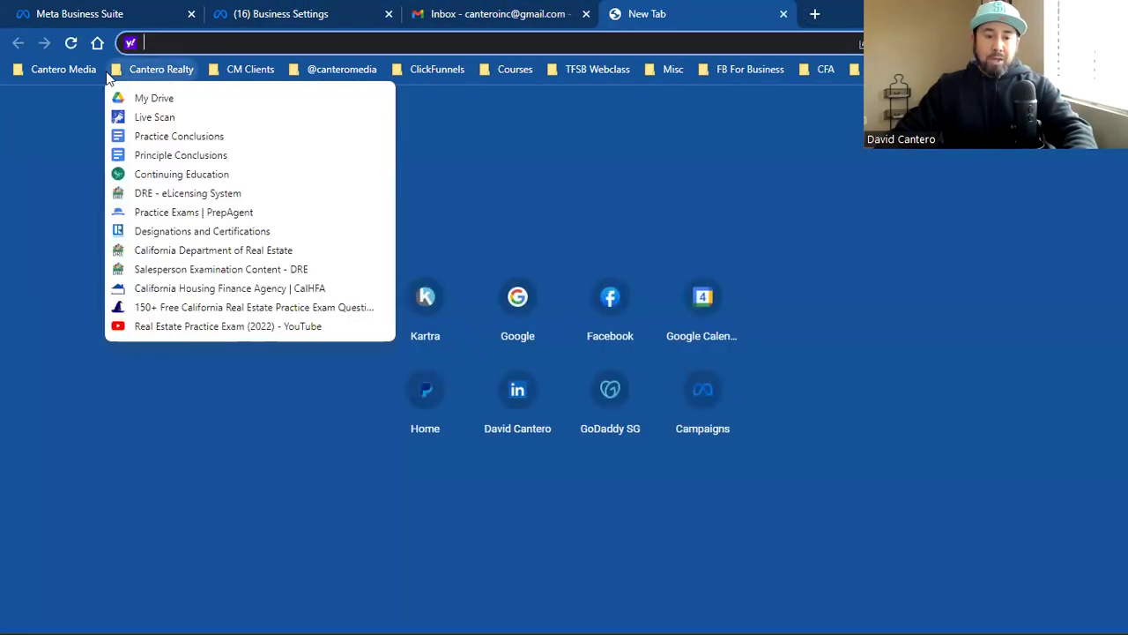
pyautogui.moveTo(64, 69)
pyautogui.click(99, 156)
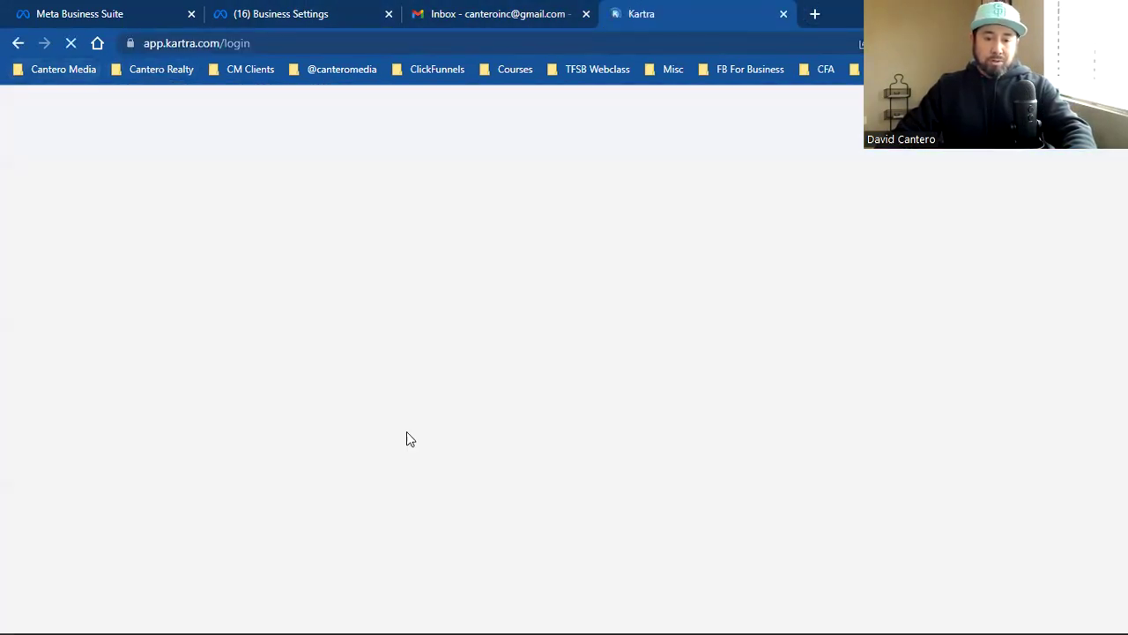
pyautogui.click(396, 401)
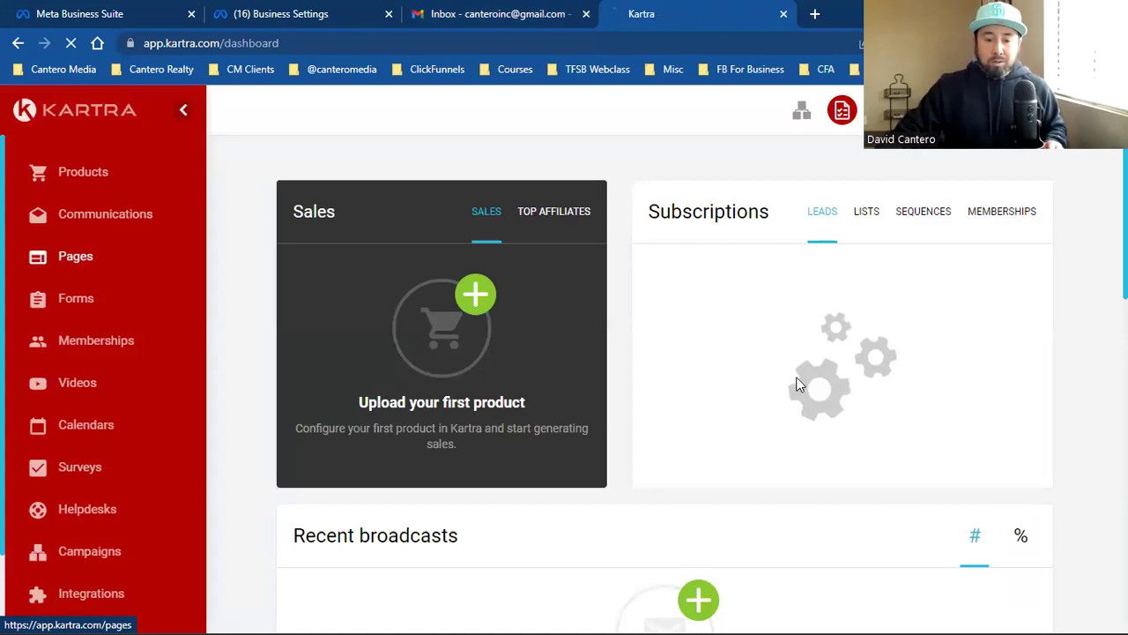
pyautogui.scroll(-2, 693, 461)
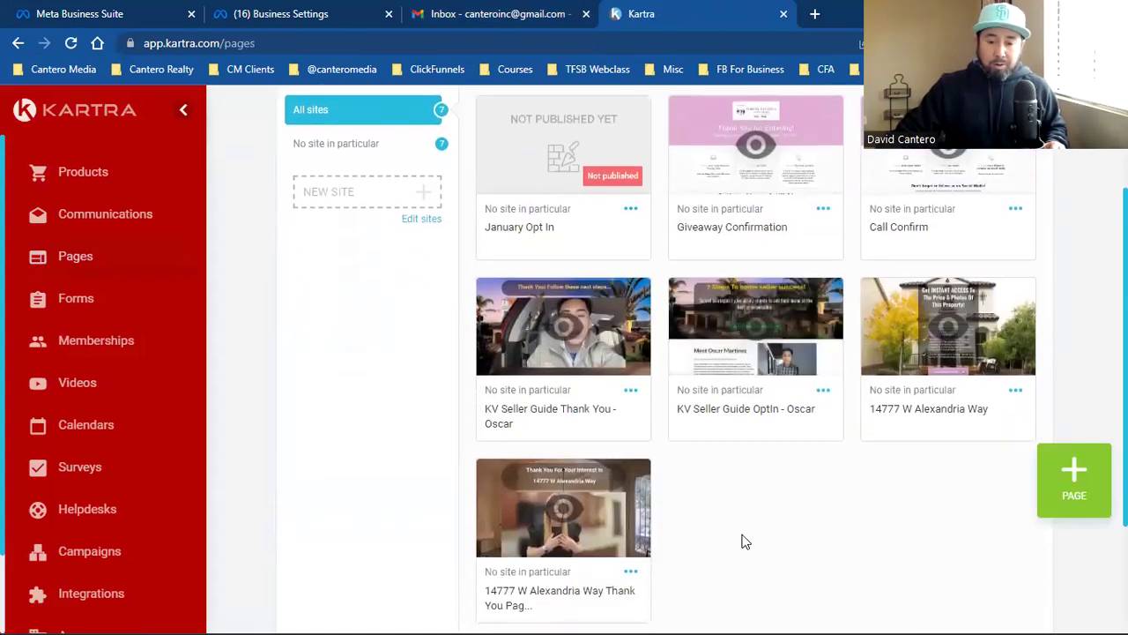
pyautogui.click(1016, 390)
pyautogui.click(886, 420)
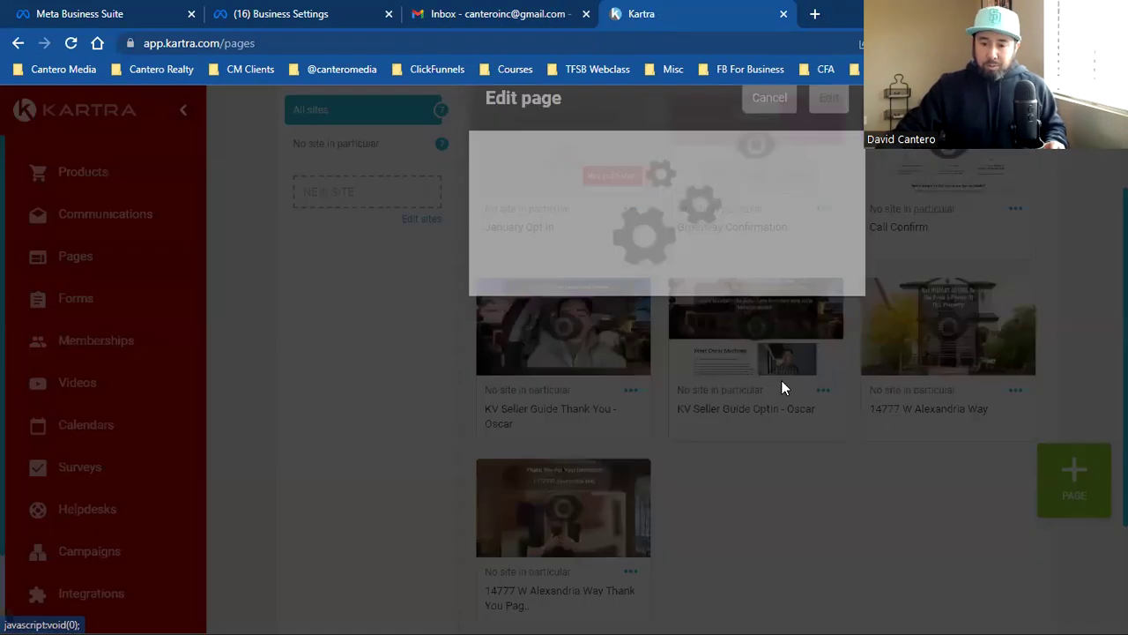
pyautogui.click(803, 429)
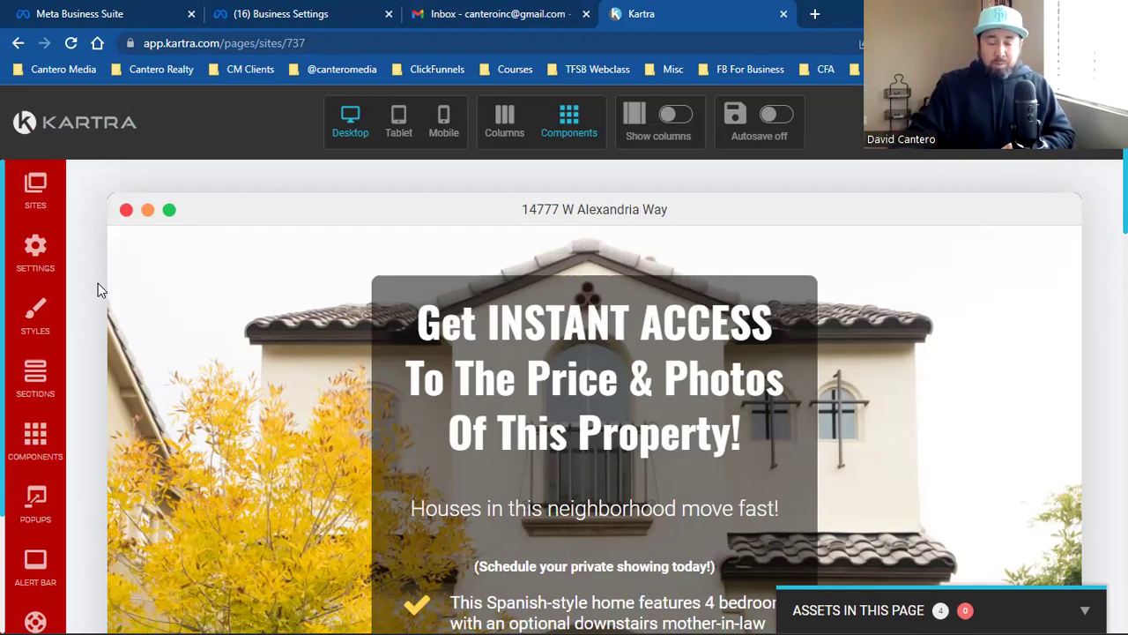
# Step: Return to the top of the property landing page and open its Page Settings panel
pyautogui.scroll(-5, 431, 421)
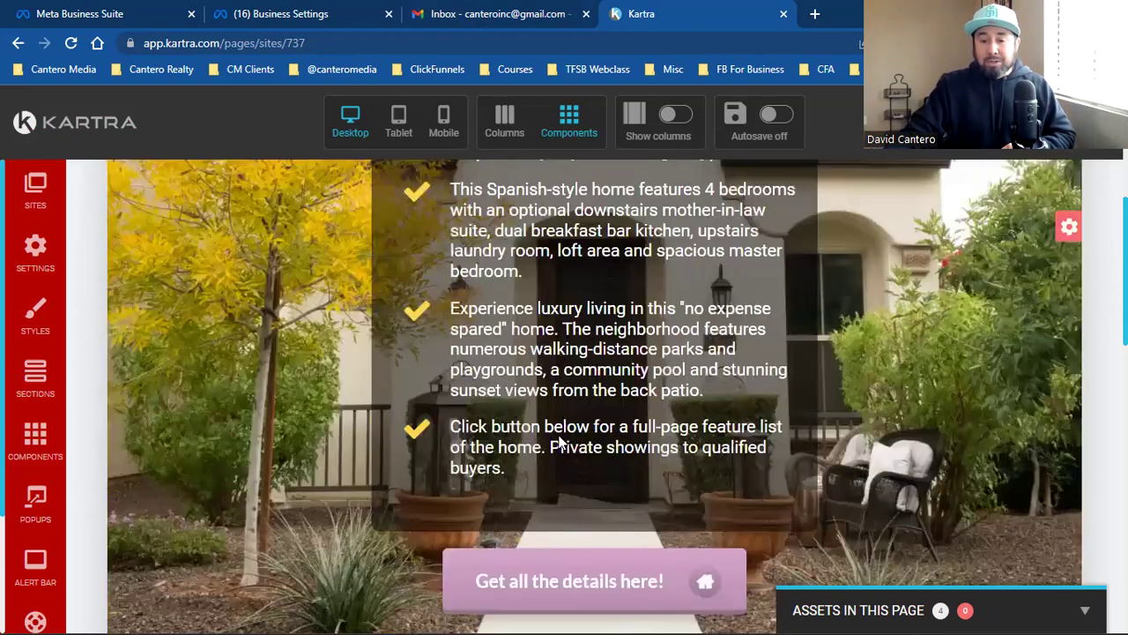
pyautogui.scroll(-3, 609, 436)
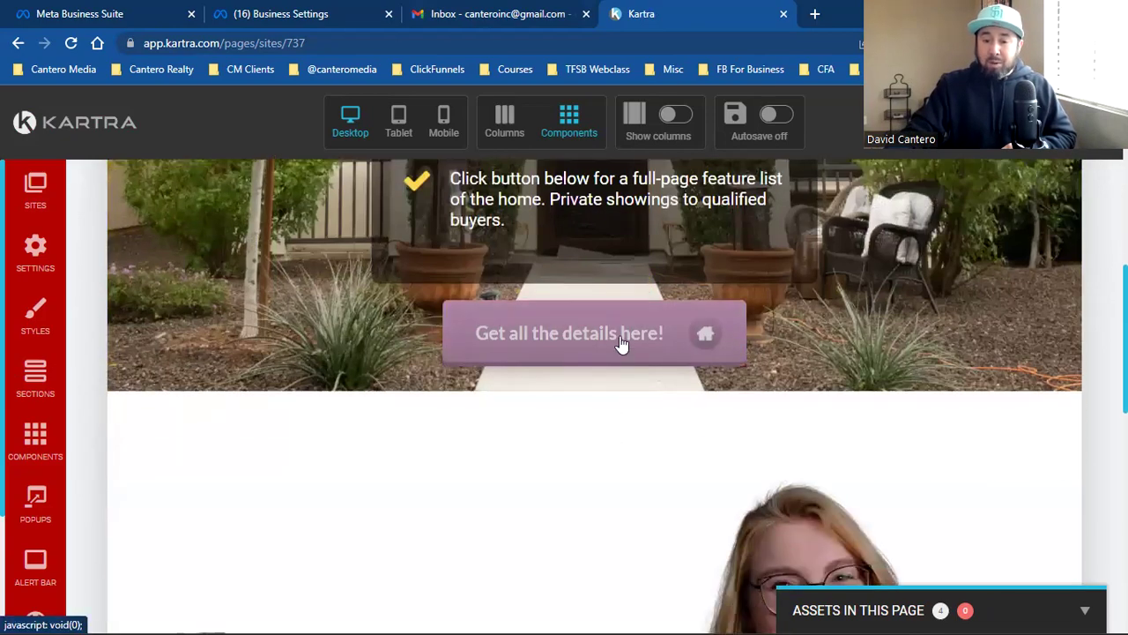
pyautogui.scroll(5, 622, 343)
pyautogui.scroll(1, 787, 456)
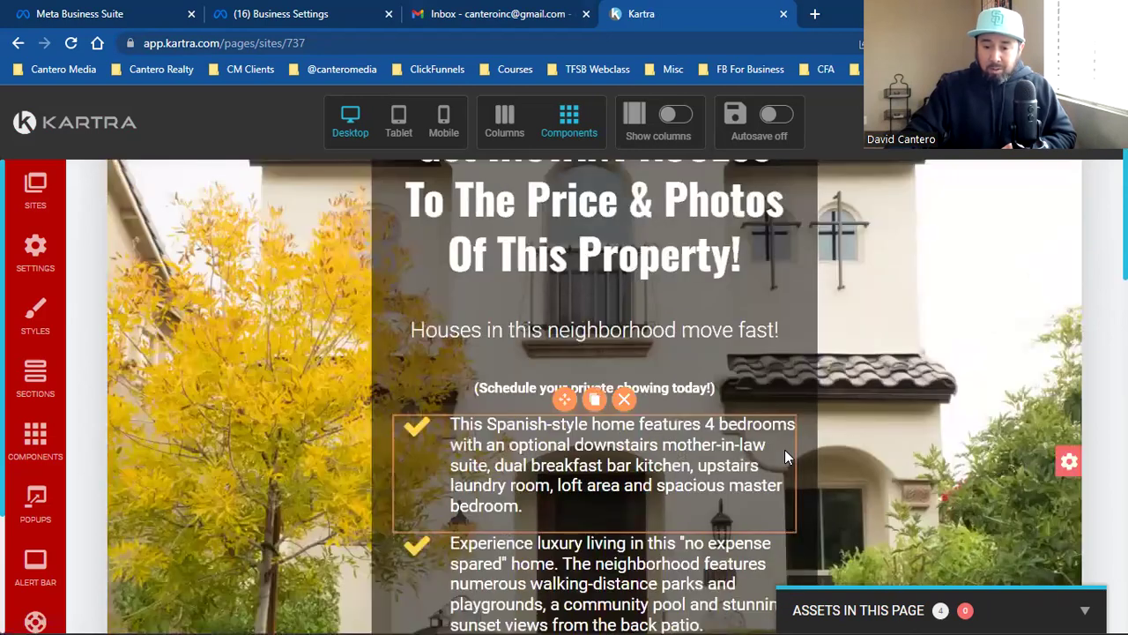
pyautogui.scroll(-10, 787, 456)
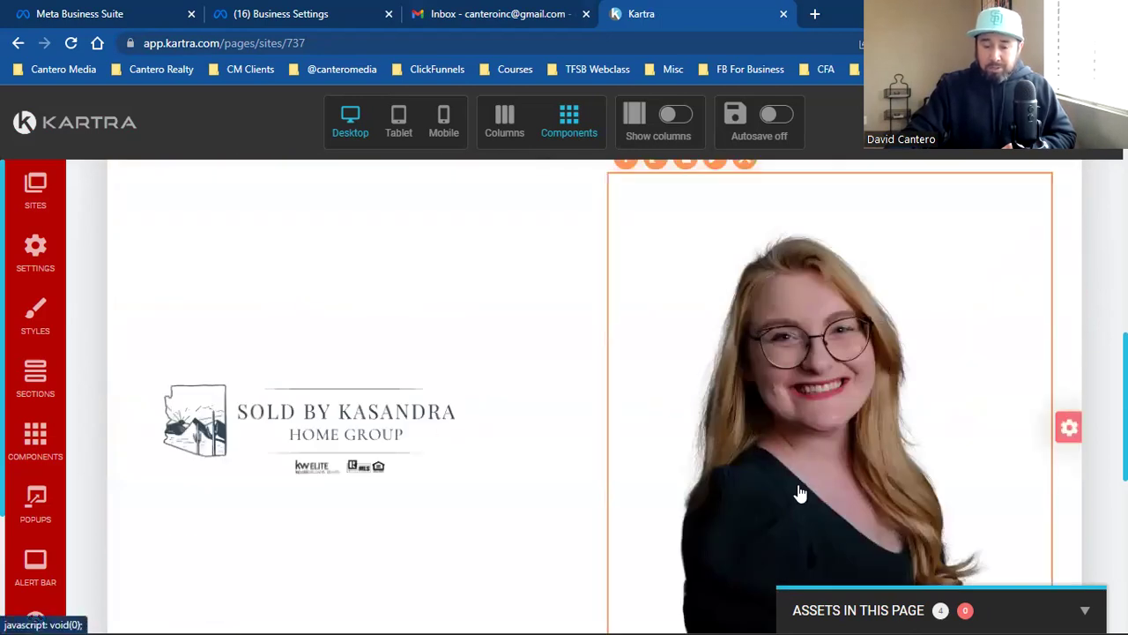
pyautogui.scroll(-7, 799, 493)
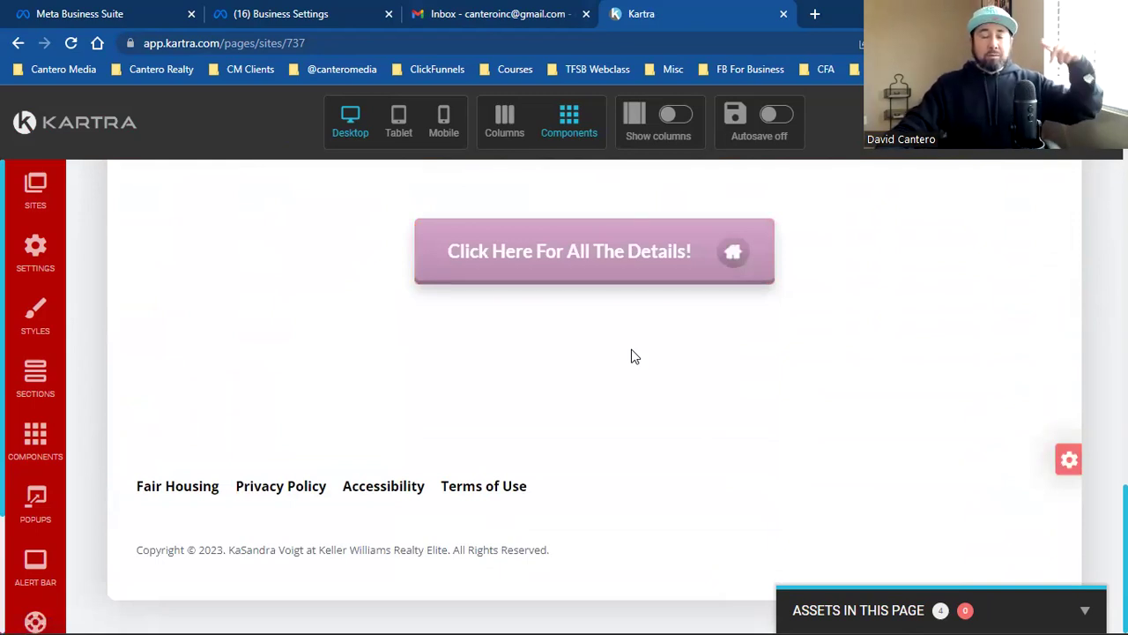
pyautogui.scroll(10, 617, 467)
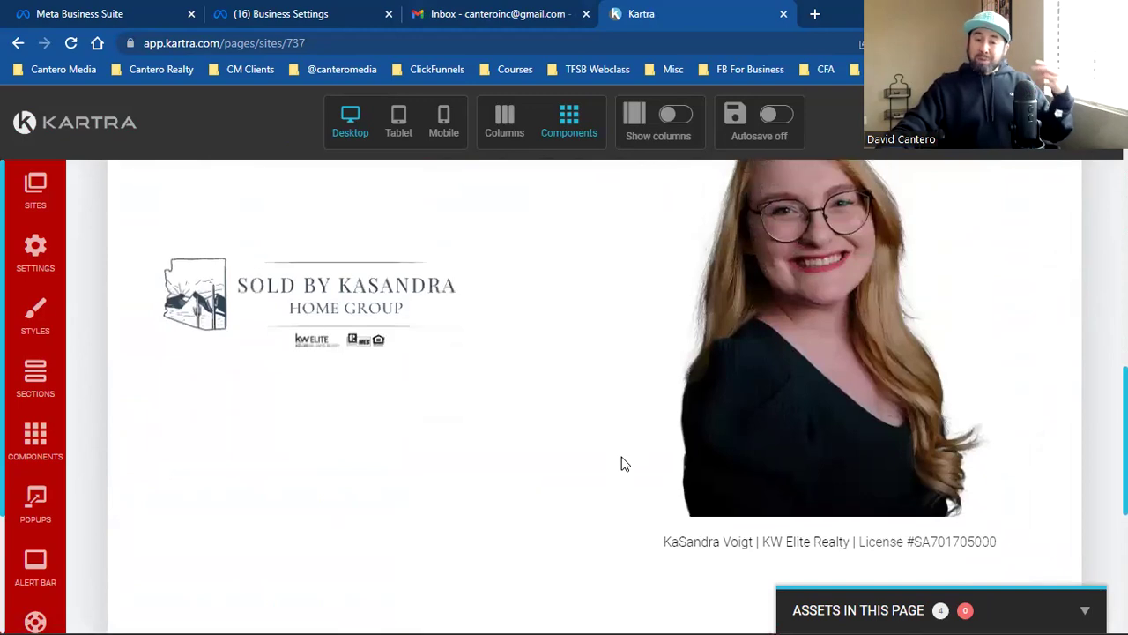
pyautogui.scroll(3, 621, 462)
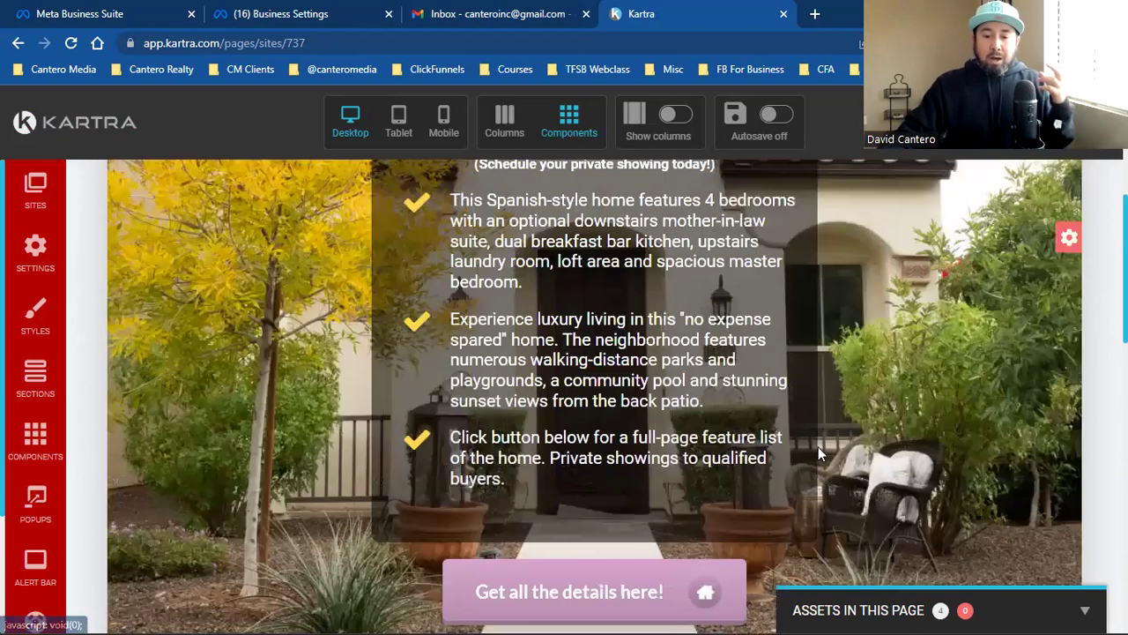
pyautogui.scroll(4, 880, 458)
pyautogui.scroll(1, 871, 460)
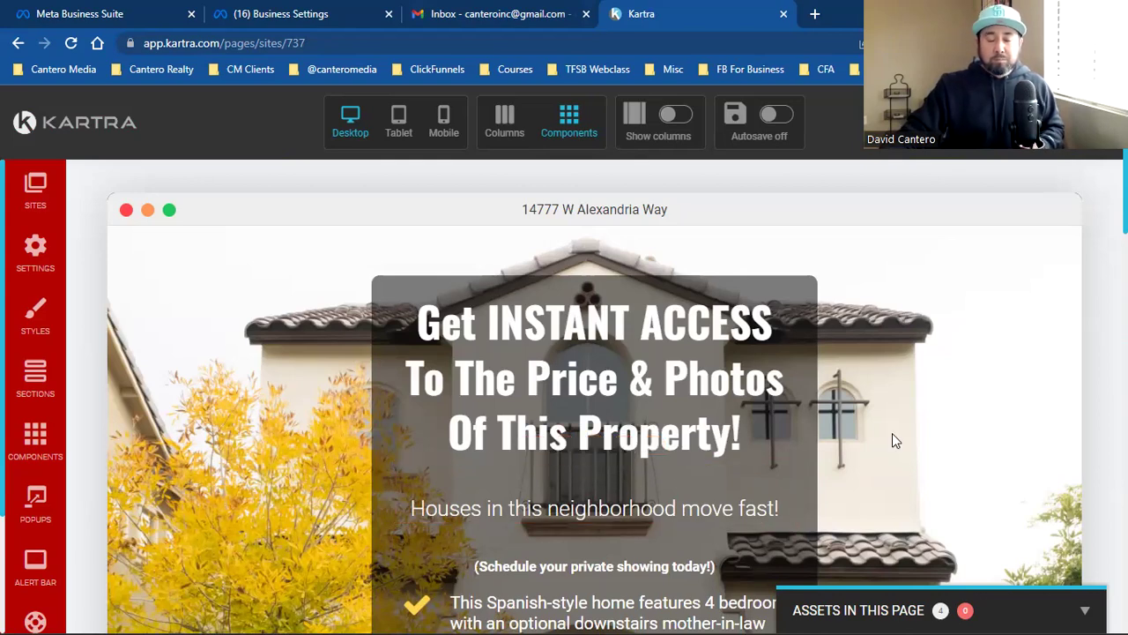
pyautogui.scroll(-1, 891, 433)
pyautogui.scroll(1, 892, 432)
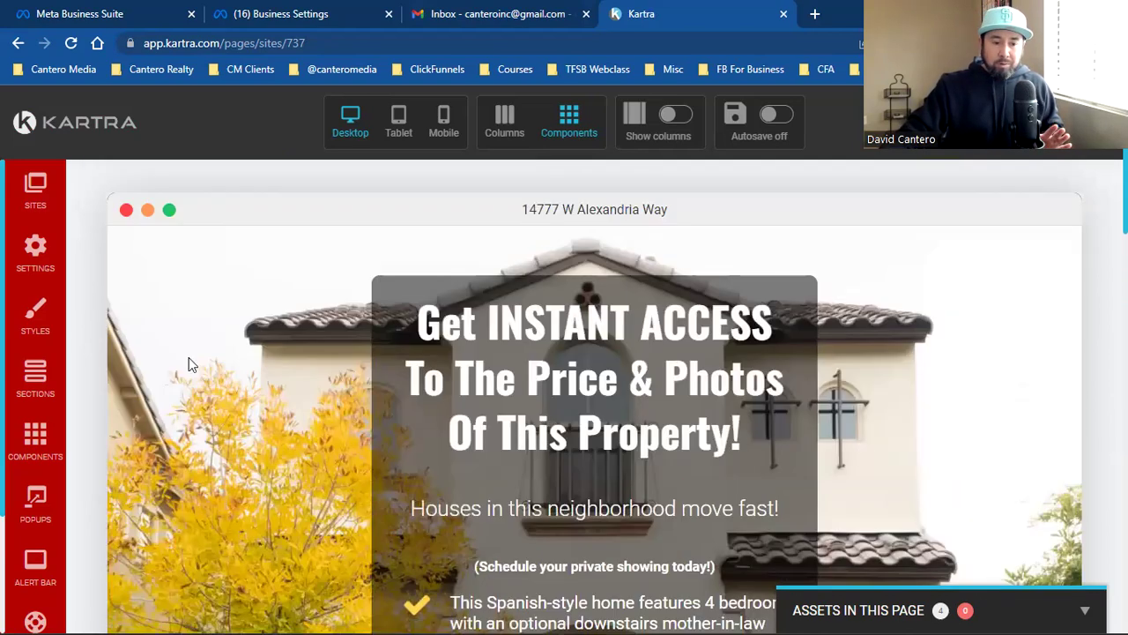
pyautogui.click(38, 259)
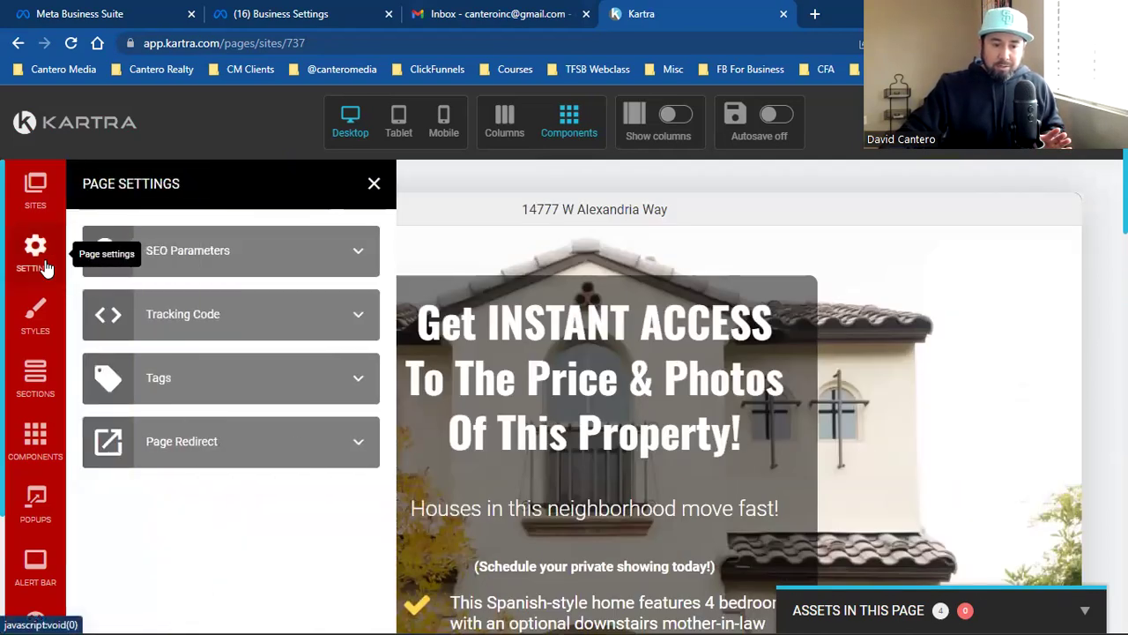
# Step: Paste the Meta Pixel code into the Facebook Ads tracking code field and publish the page
pyautogui.click(260, 326)
pyautogui.click(208, 505)
pyautogui.hotkey('ctrl', 'v')
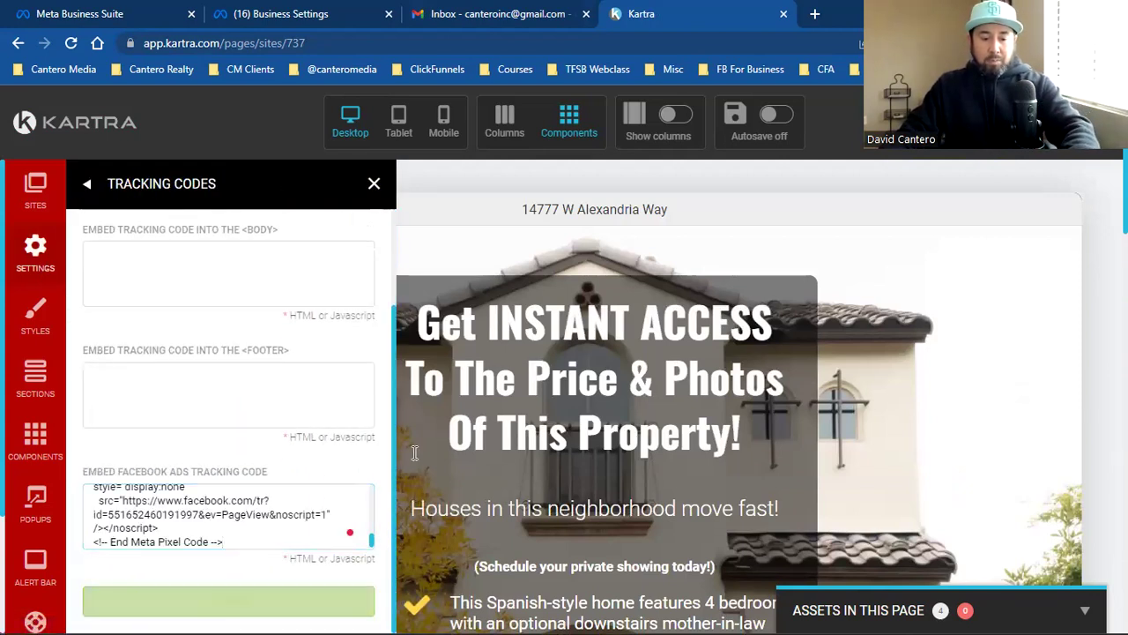
pyautogui.click(1050, 187)
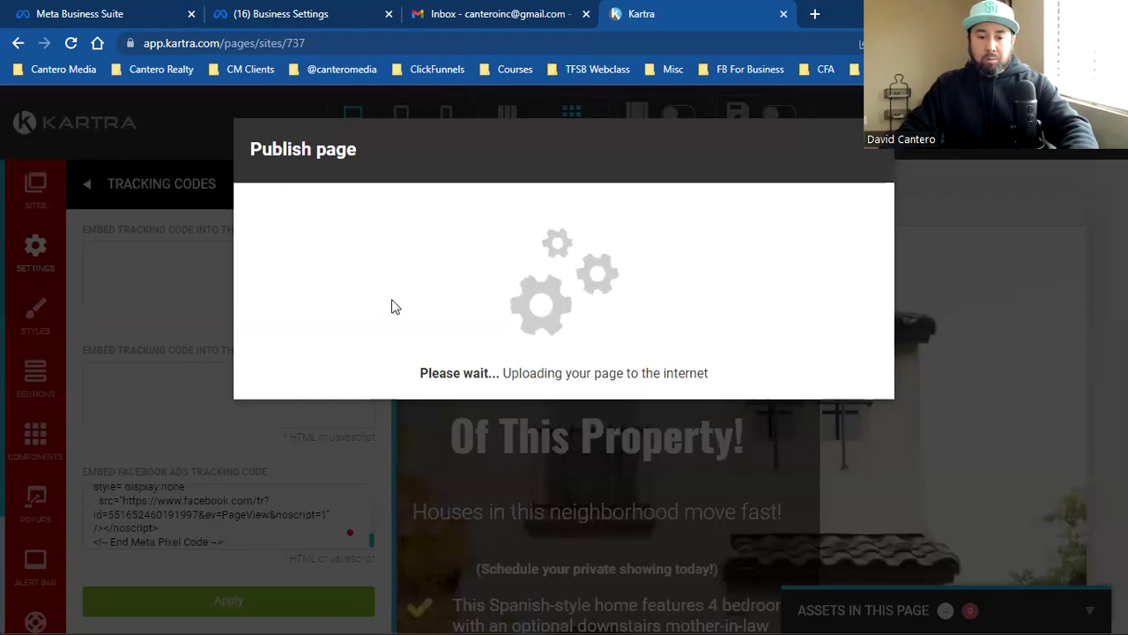
# Step: Copy the published page's live link and close the publish confirmation
pyautogui.click(418, 533)
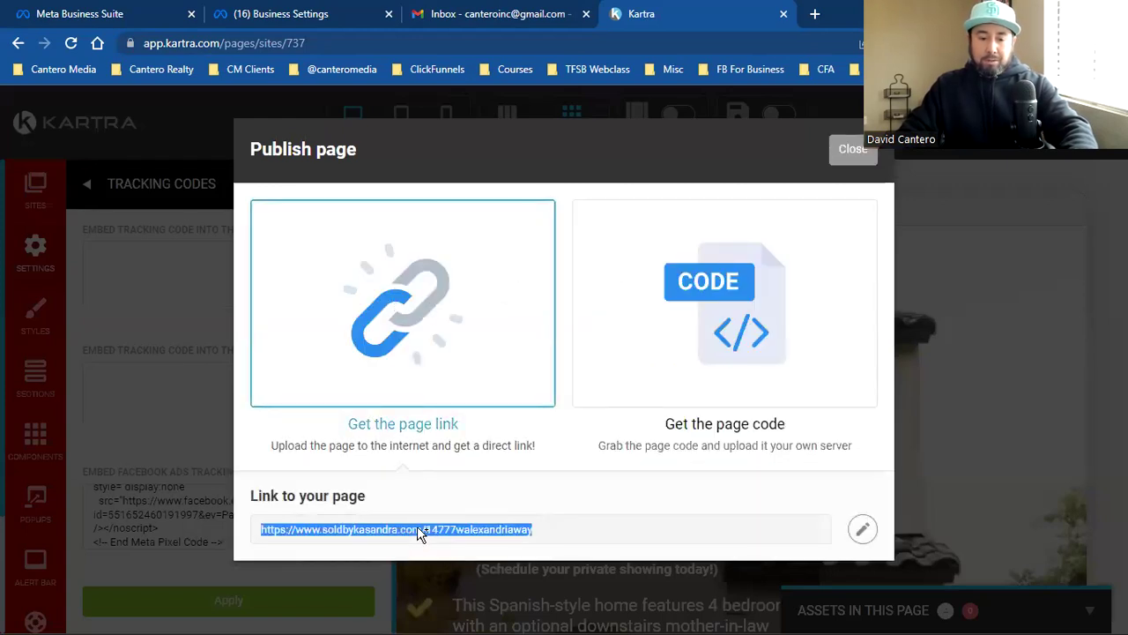
pyautogui.rightClick(418, 533)
pyautogui.click(466, 402)
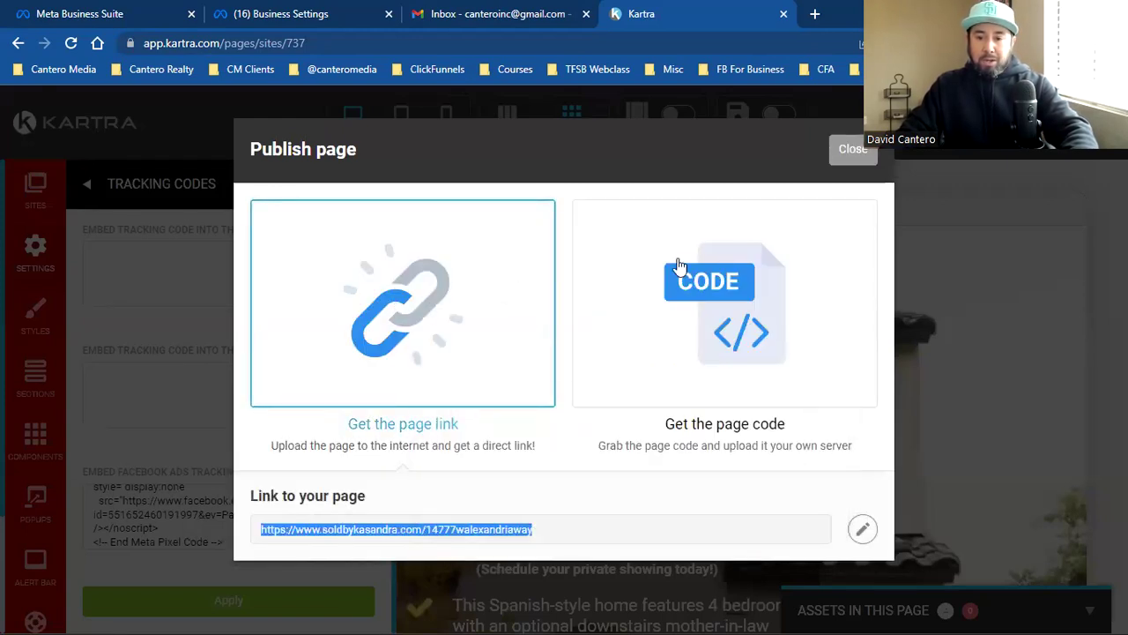
pyautogui.click(855, 152)
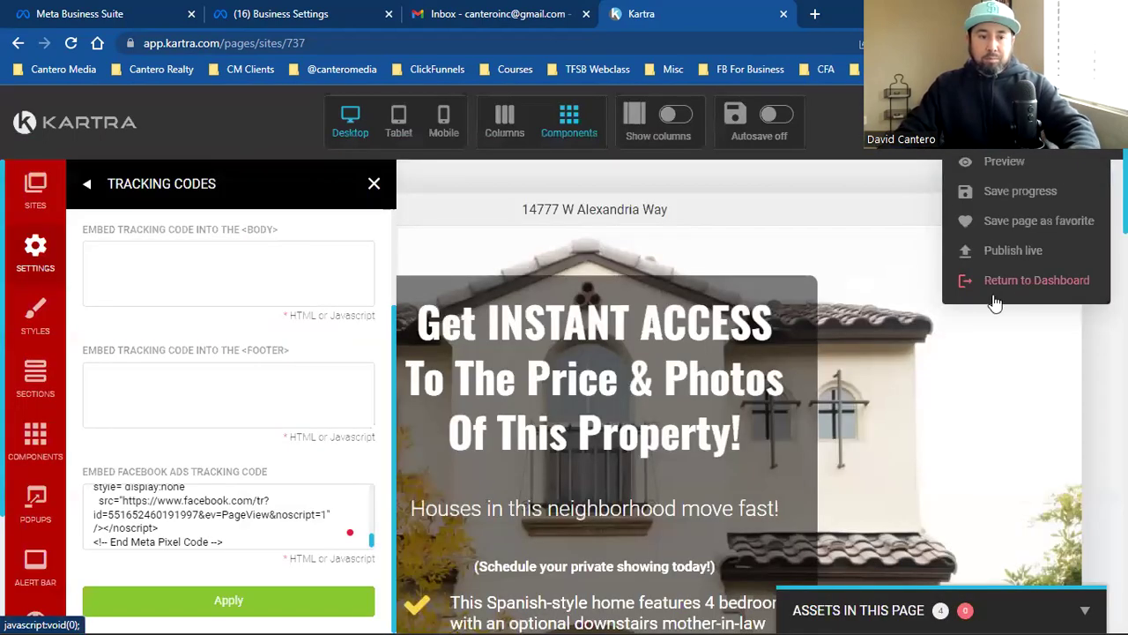
# Step: Search Google for 'facebook pixel helper', open its Chrome Web Store listing, and check the extension's readout
pyautogui.hotkey('ctrl', 't')
pyautogui.write('google.com')
pyautogui.press('Return')
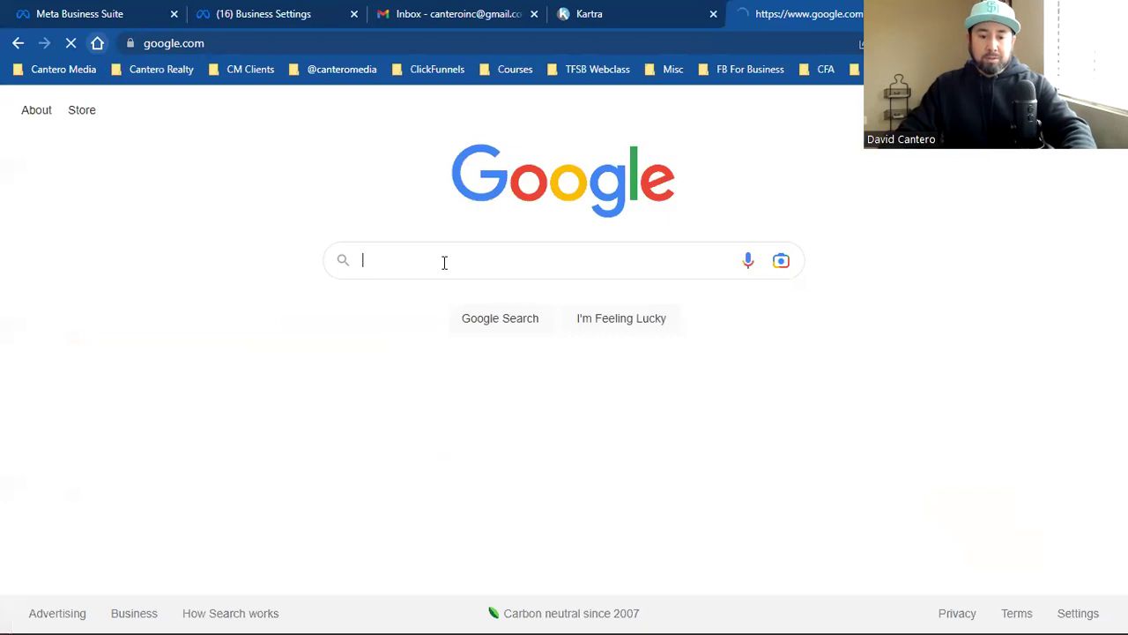
pyautogui.write('facebopok pix')
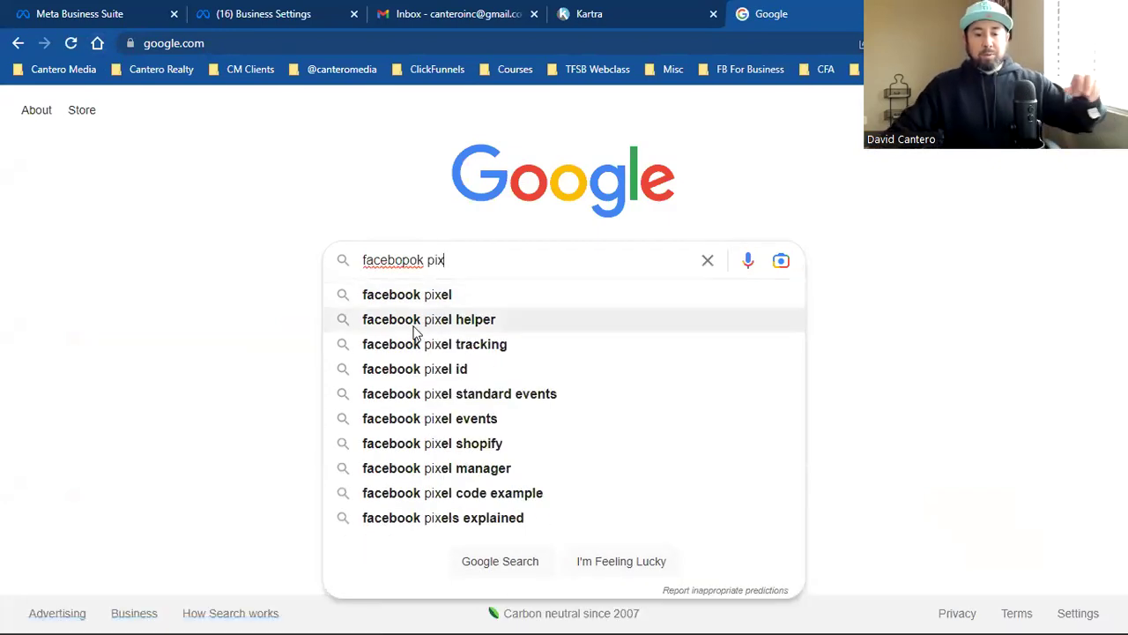
pyautogui.click(415, 321)
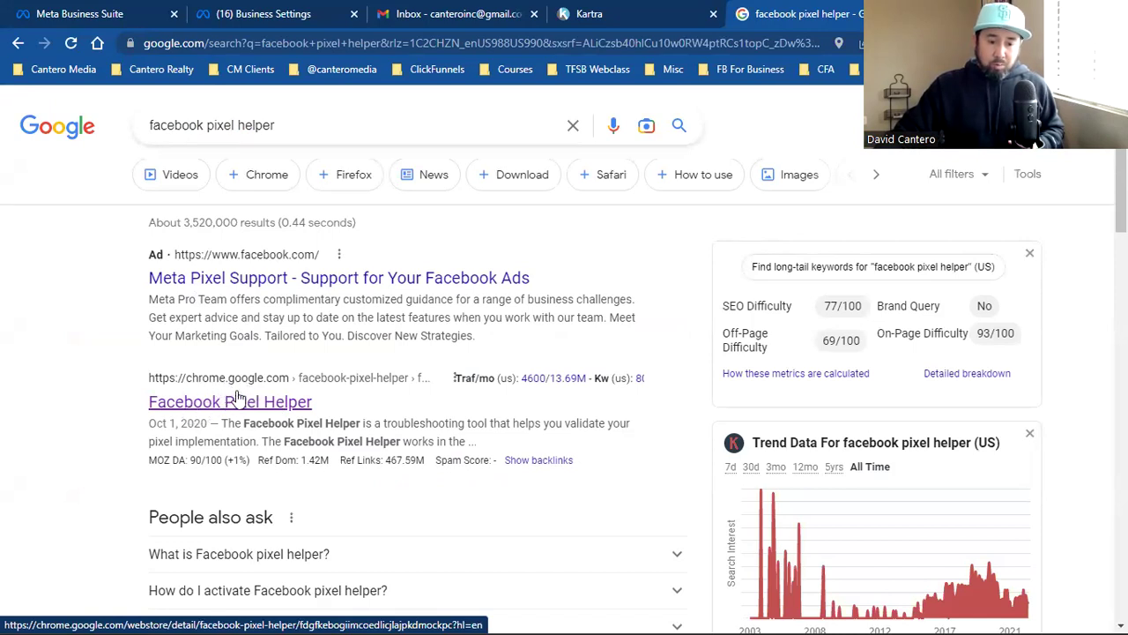
pyautogui.click(238, 400)
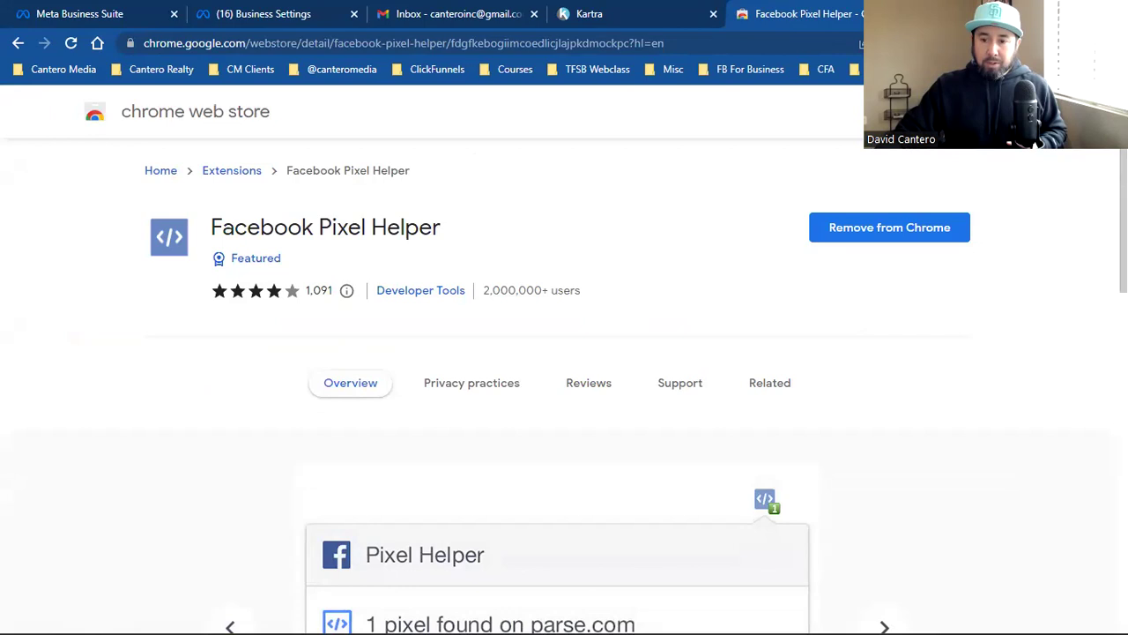
pyautogui.click(942, 43)
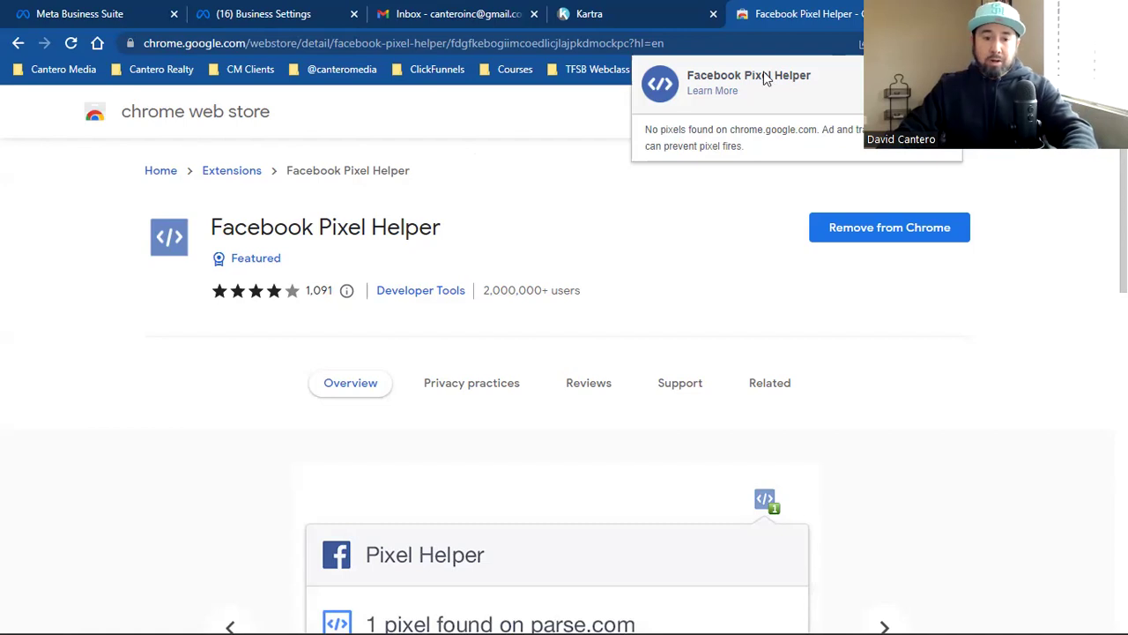
# Step: Load the published landing page URL and confirm Pixel Helper detects its Meta pixel
pyautogui.click(206, 42)
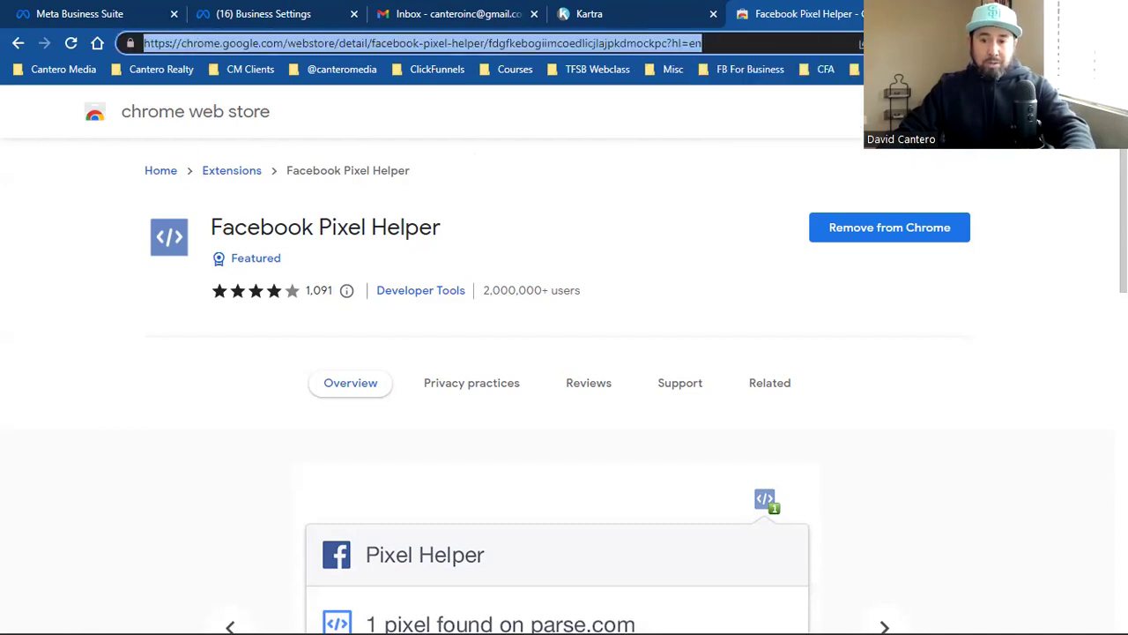
pyautogui.click(950, 42)
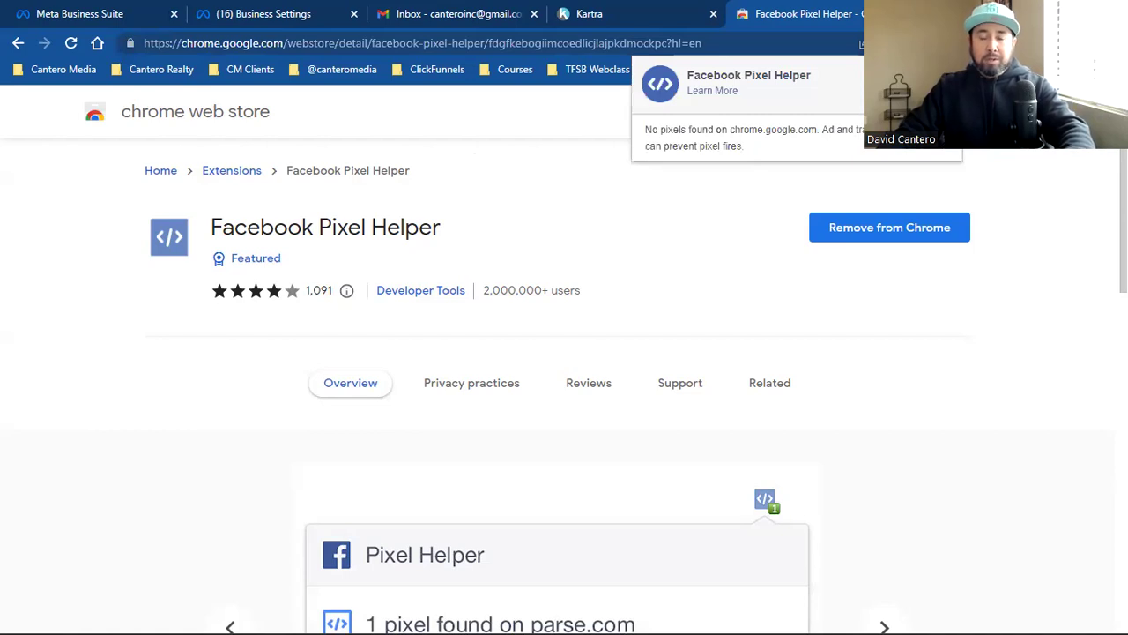
pyautogui.click(601, 47)
pyautogui.hotkey('ctrl', 'v')
pyautogui.press('Return')
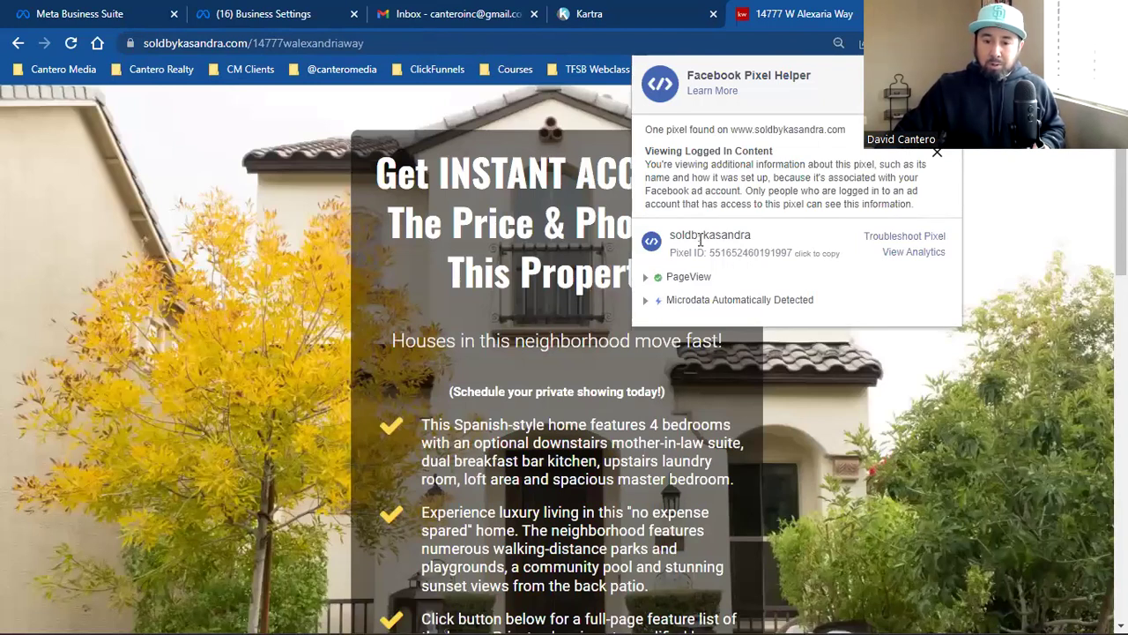
pyautogui.doubleClick(702, 240)
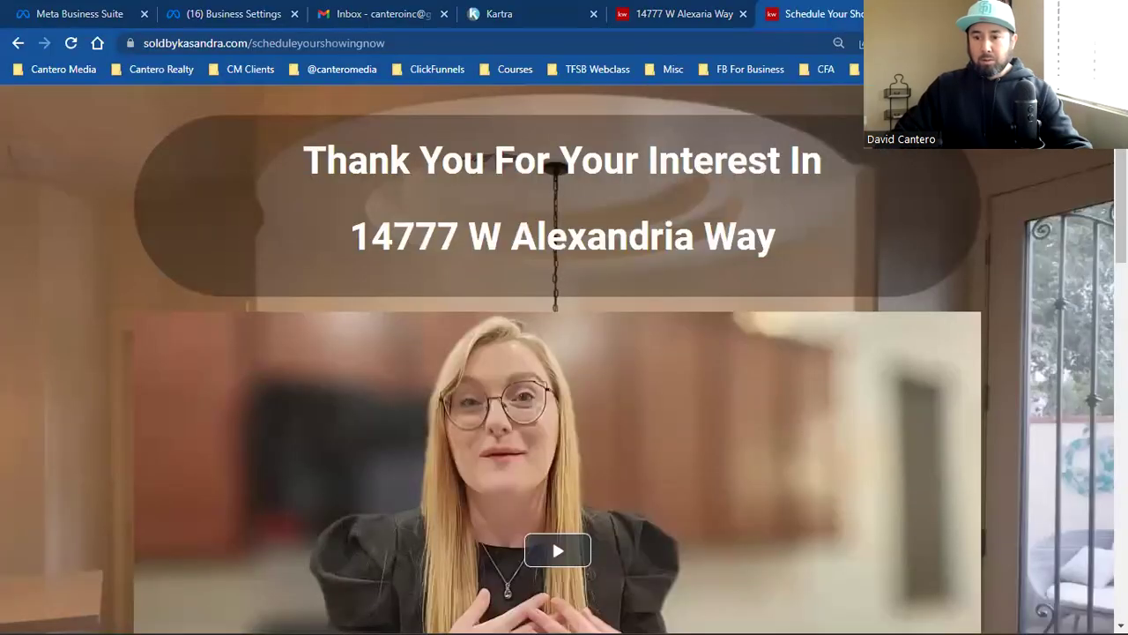
# Step: Check the pixel on the Thank You page and the landing page, then return to Business Settings
pyautogui.click(948, 42)
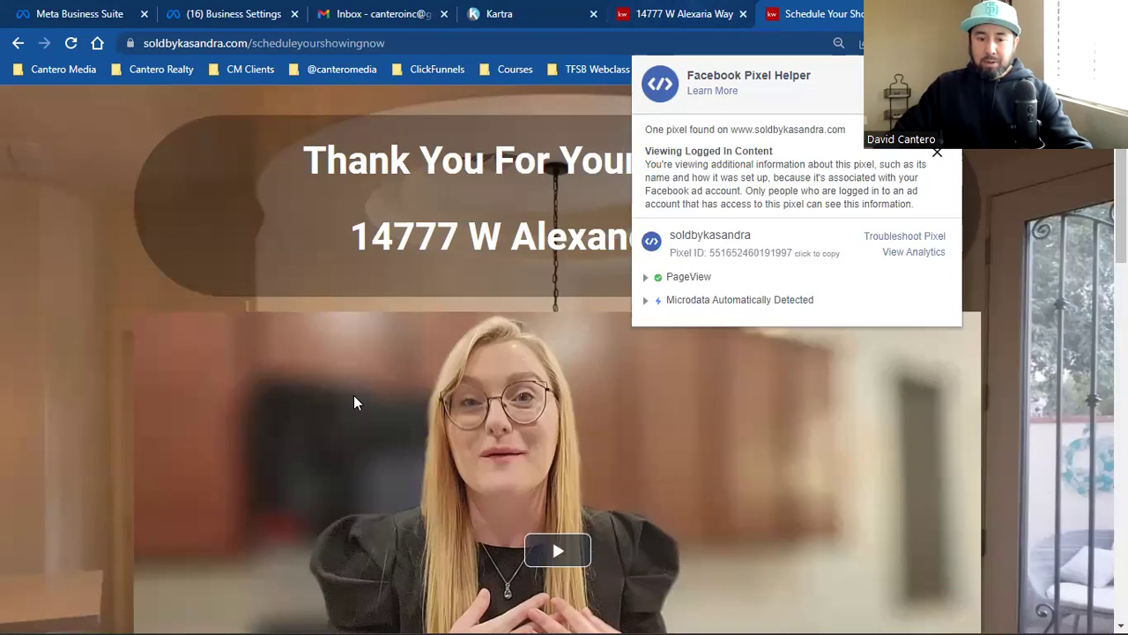
pyautogui.hotkey('ctrl', 'shift', 'Tab')
pyautogui.scroll(-1, 270, 411)
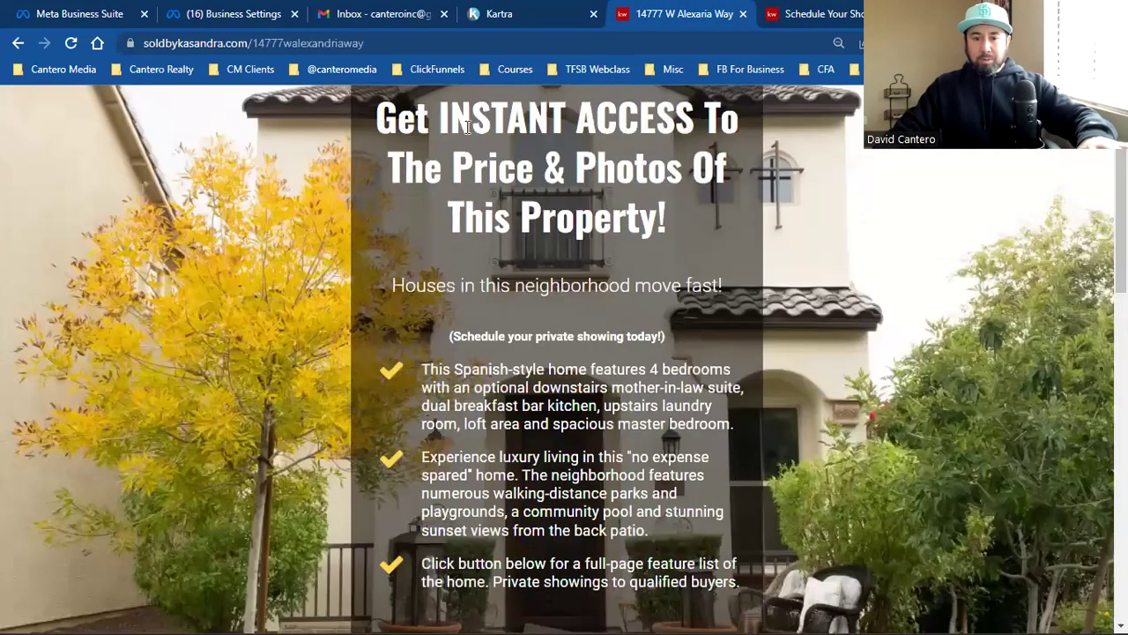
pyautogui.scroll(-1, 564, 358)
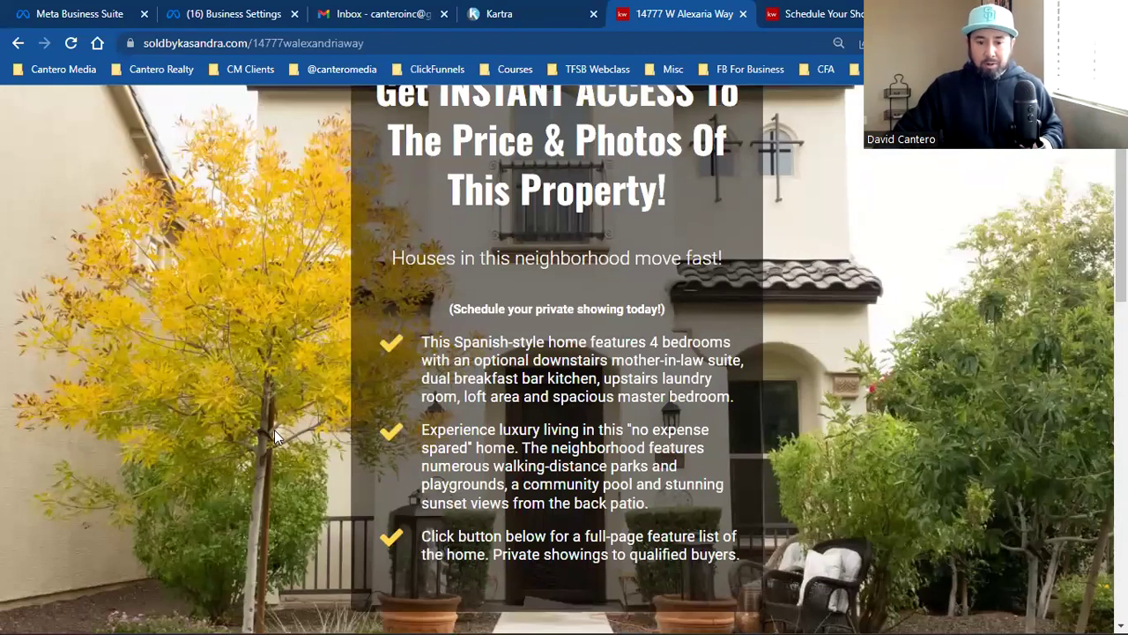
pyautogui.scroll(-3, 274, 434)
pyautogui.tripleClick(315, 44)
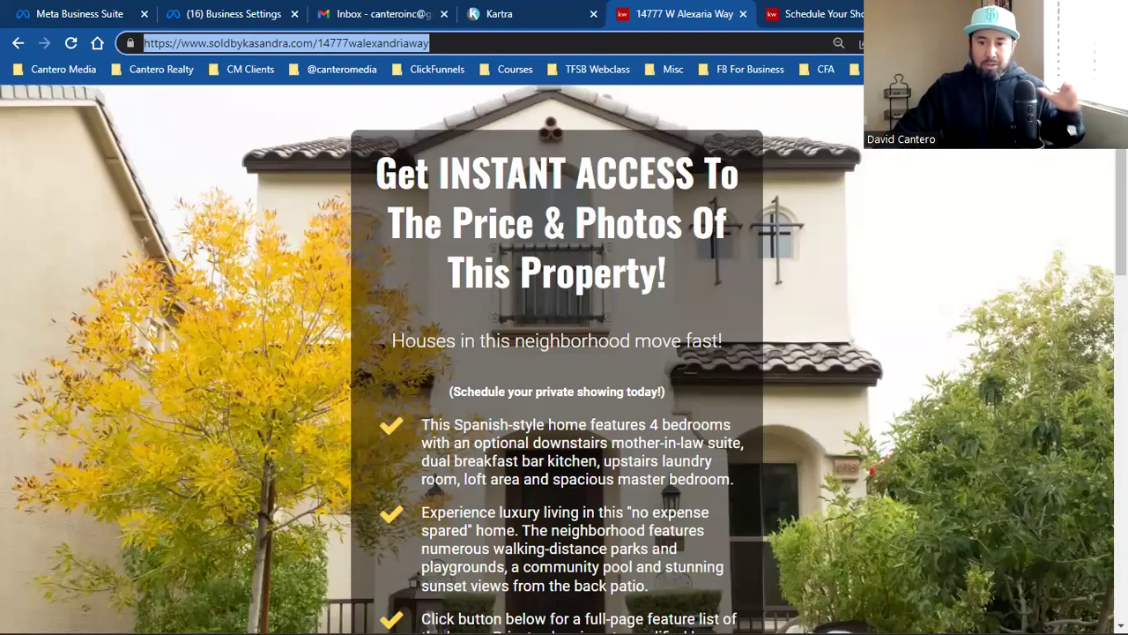
pyautogui.click(948, 42)
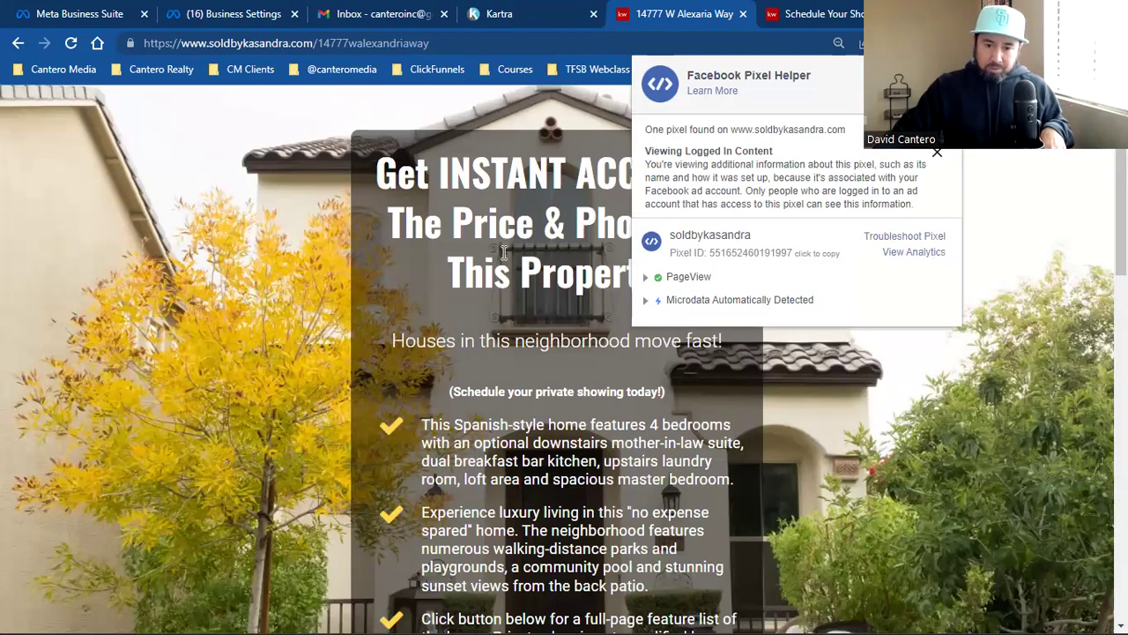
pyautogui.click(503, 253)
pyautogui.hotkey('ctrl', 'Tab')
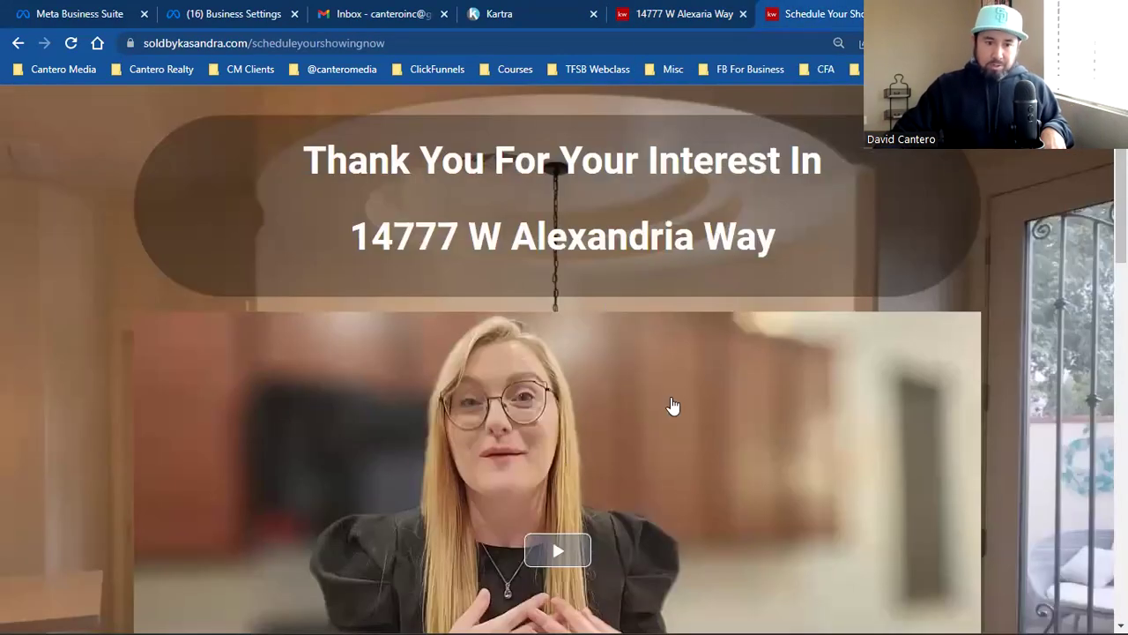
pyautogui.click(237, 11)
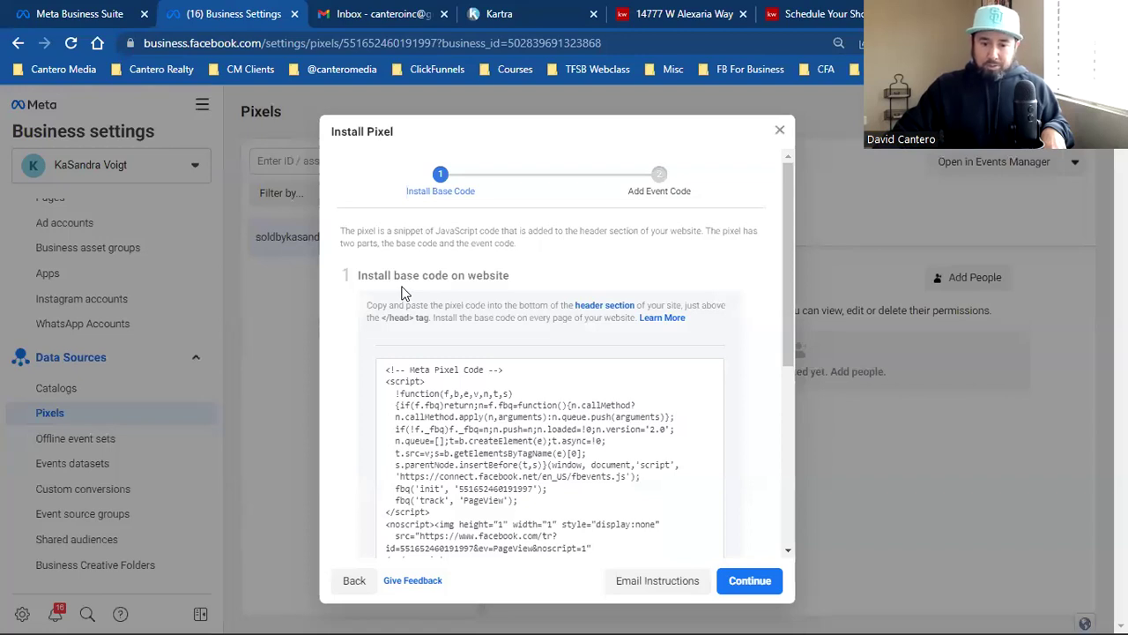
# Step: Turn on automatic advanced matching and close the pixel installation dialog
pyautogui.scroll(-5, 404, 293)
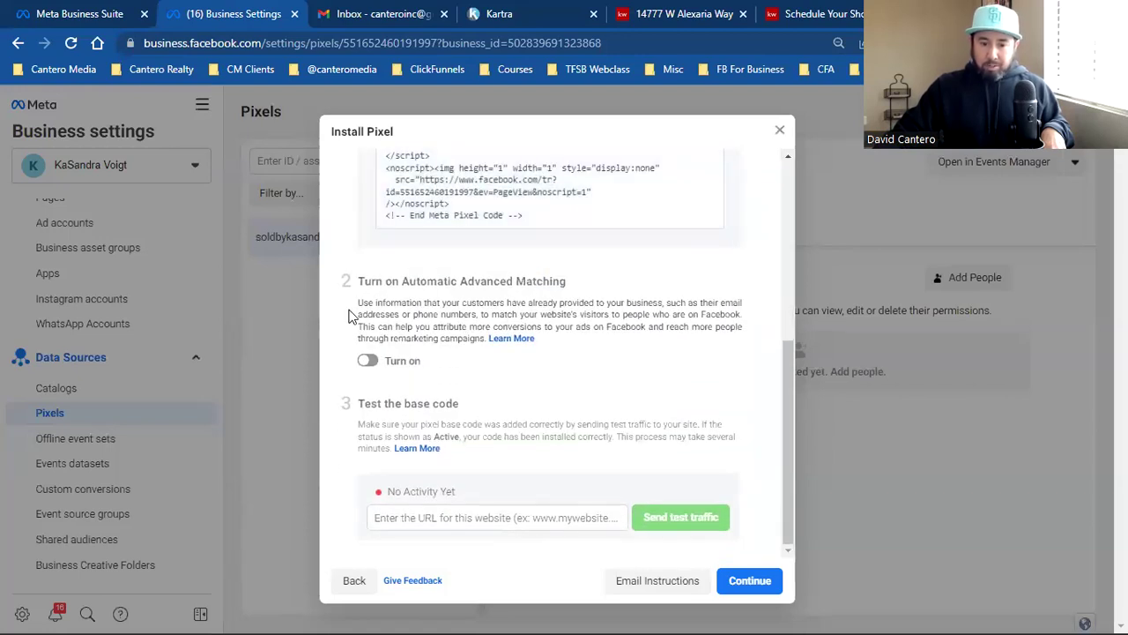
pyautogui.press('space')
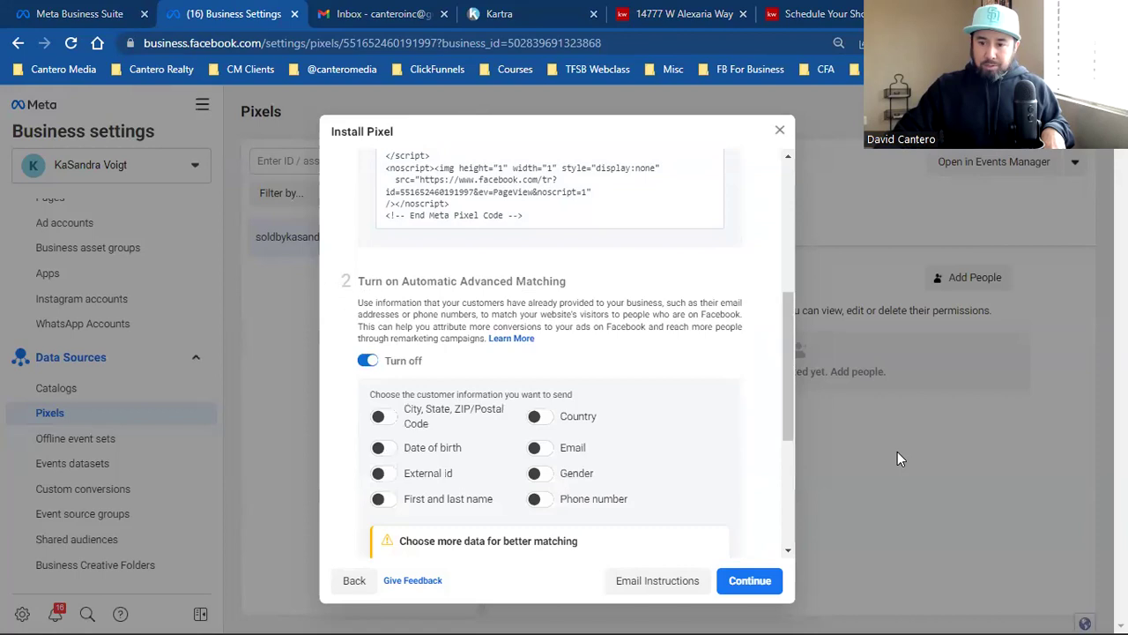
pyautogui.click(245, 396)
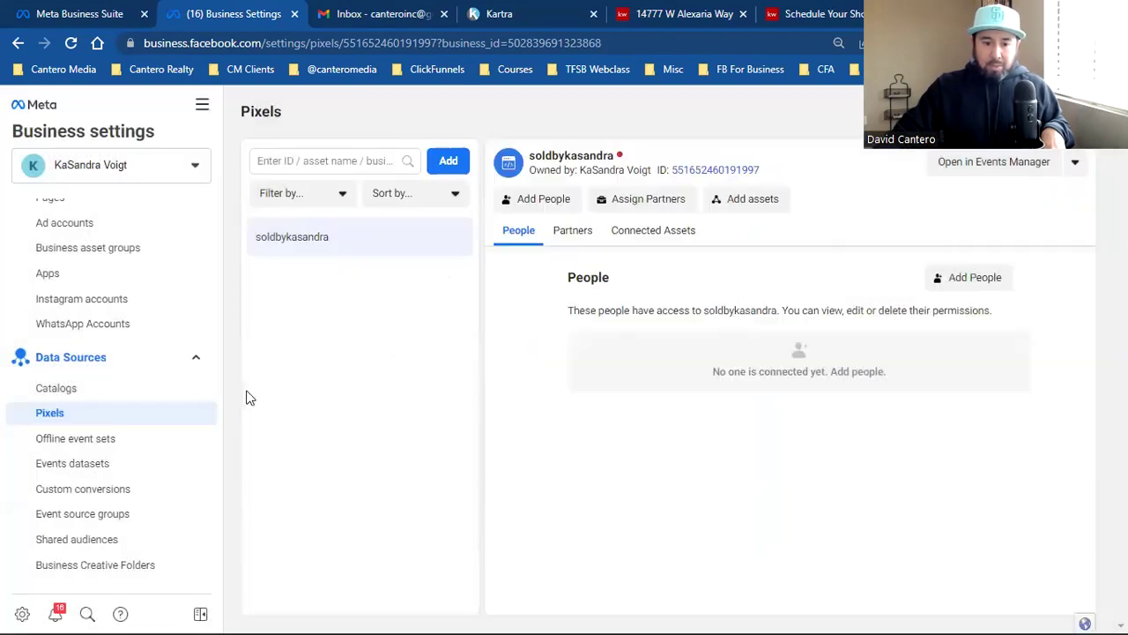
# Step: Confirm the soldbykasandra pixel shows Active with data last received 1 minute ago
pyautogui.click(88, 11)
pyautogui.click(234, 10)
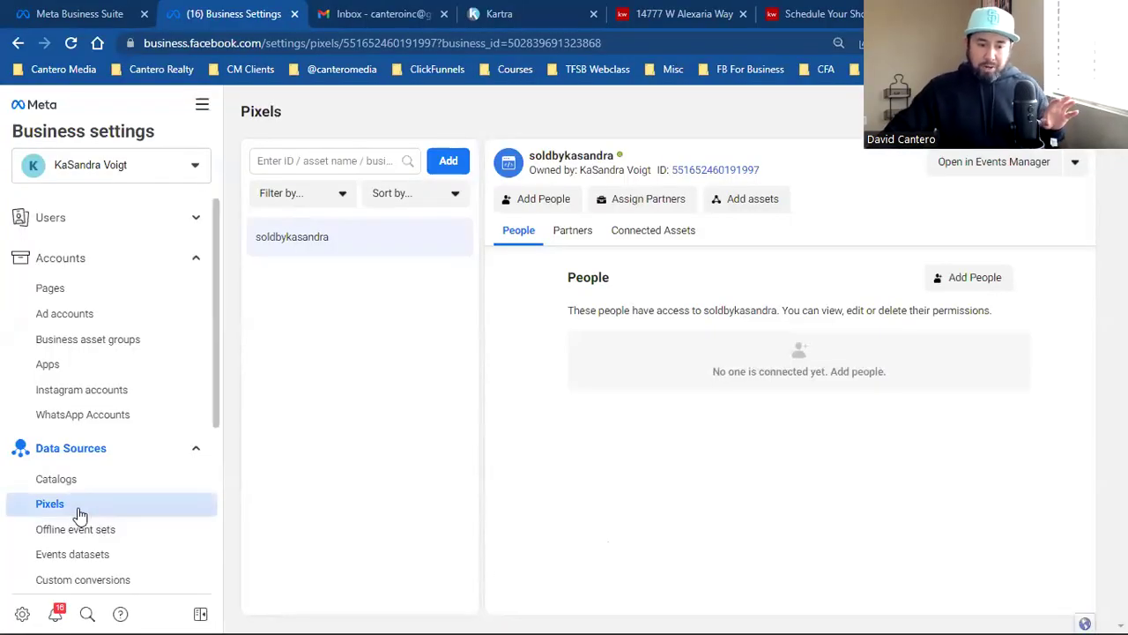
pyautogui.moveTo(620, 156)
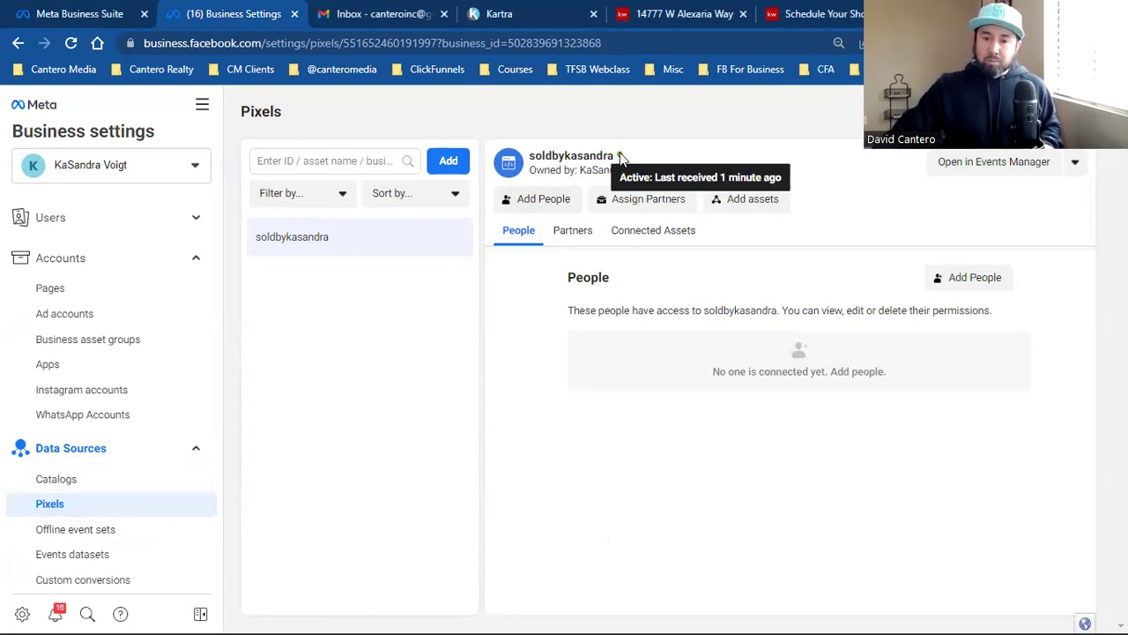
pyautogui.click(675, 12)
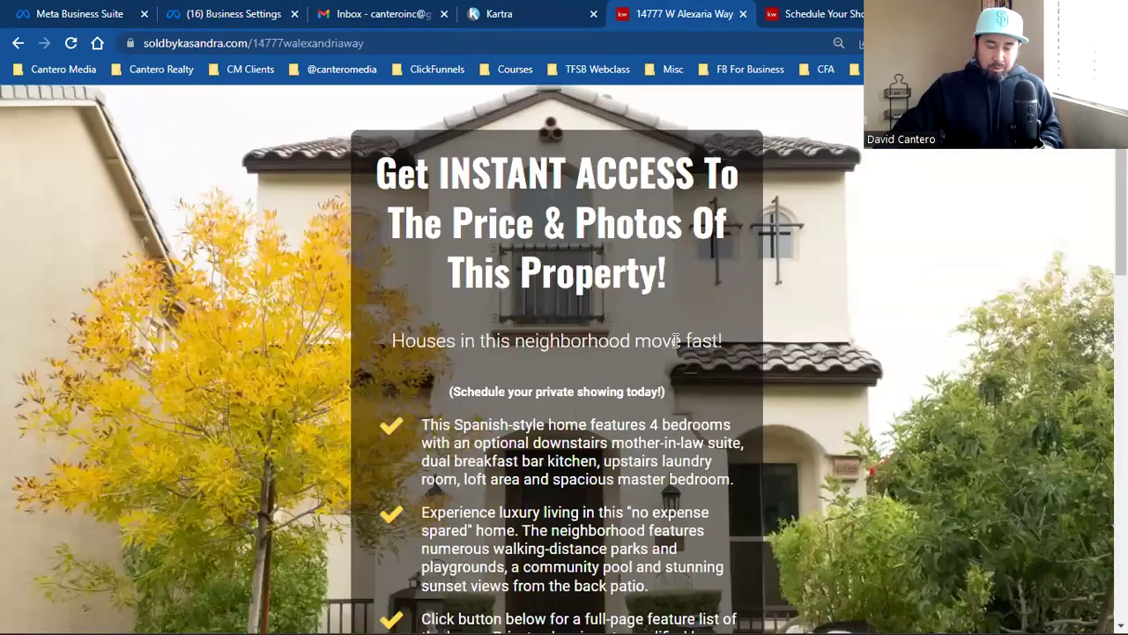
# Step: Reload the schedule-a-showing Thank You page and confirm Pixel Helper shows soldbykasandra firing PageView
pyautogui.click(812, 13)
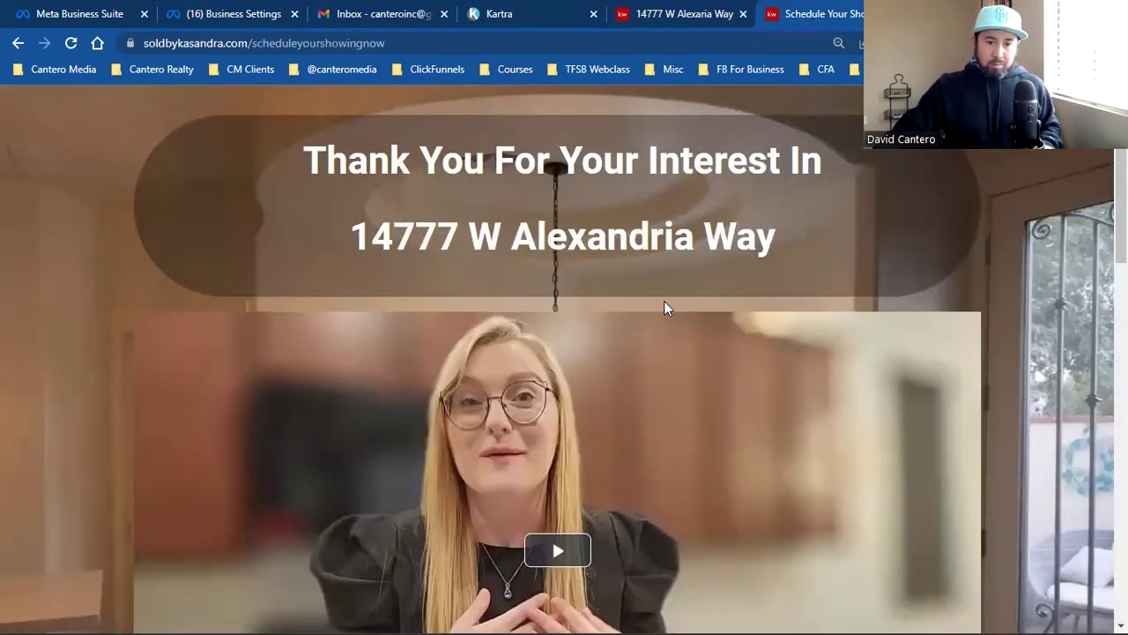
pyautogui.click(71, 42)
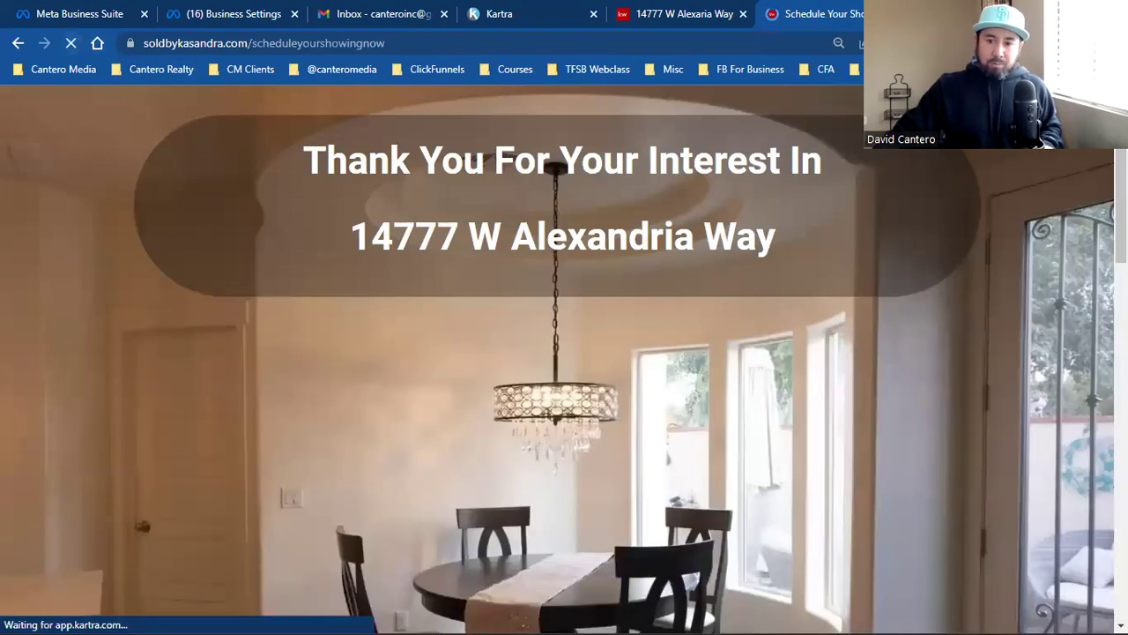
pyautogui.click(890, 42)
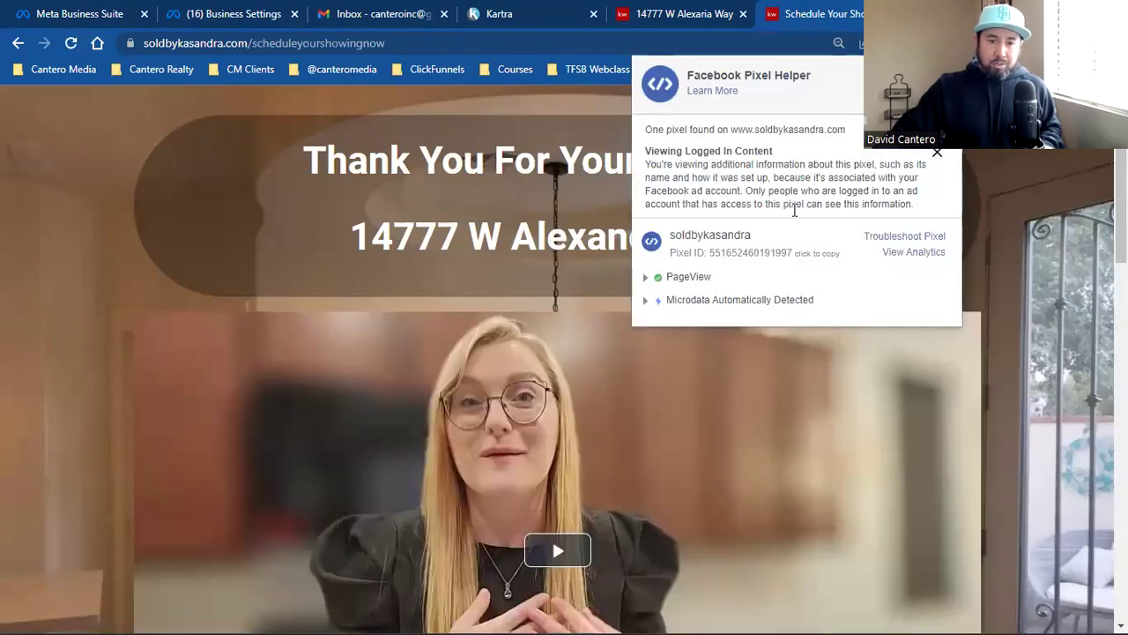
pyautogui.click(264, 13)
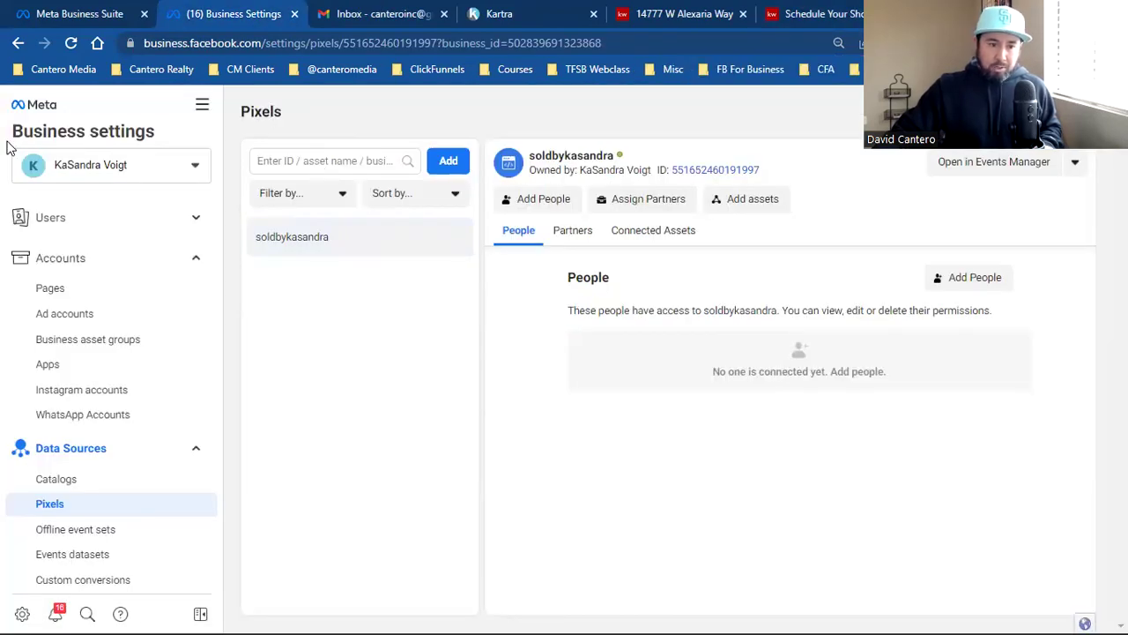
# Step: Assign one person to the soldbykasandra pixel with the Manage Pixel permission turned on
pyautogui.click(71, 43)
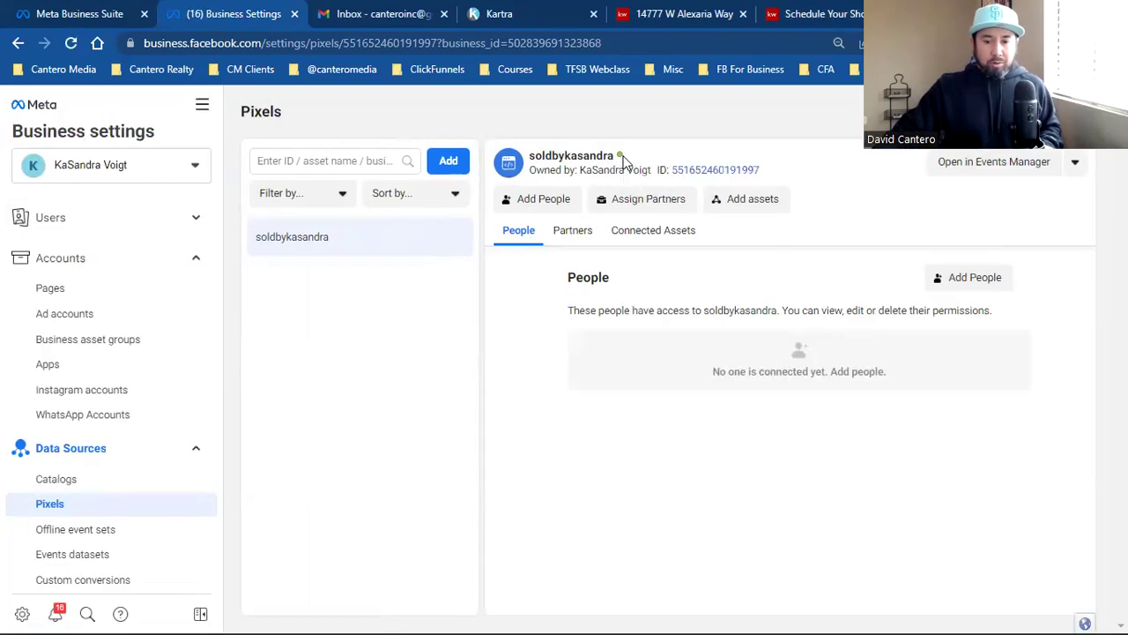
pyautogui.moveTo(619, 154)
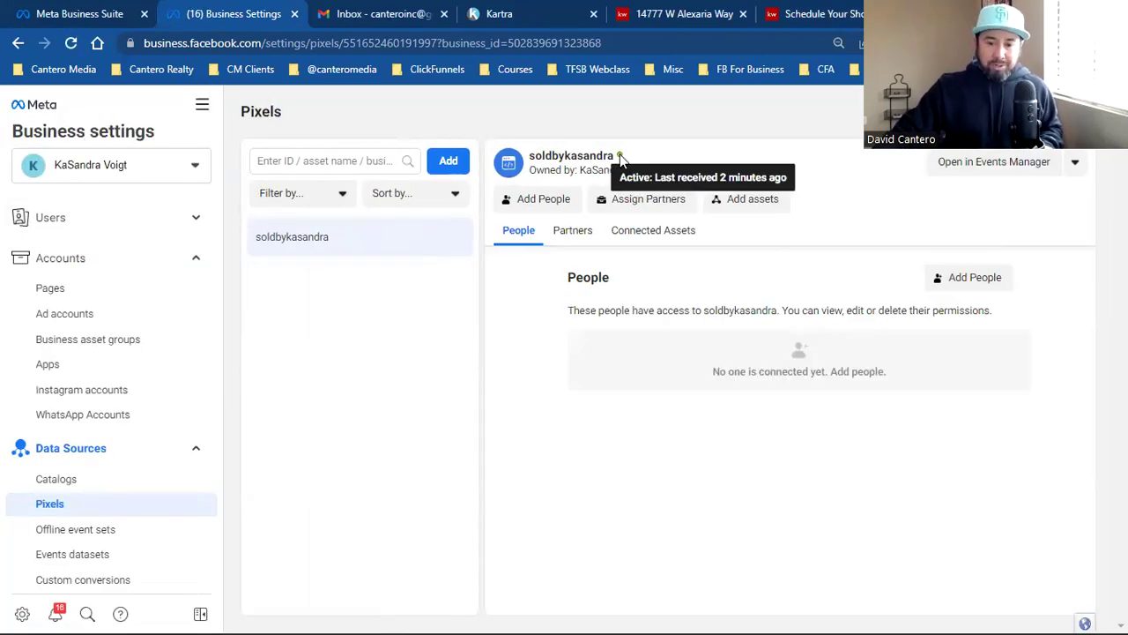
pyautogui.click(964, 279)
pyautogui.click(412, 284)
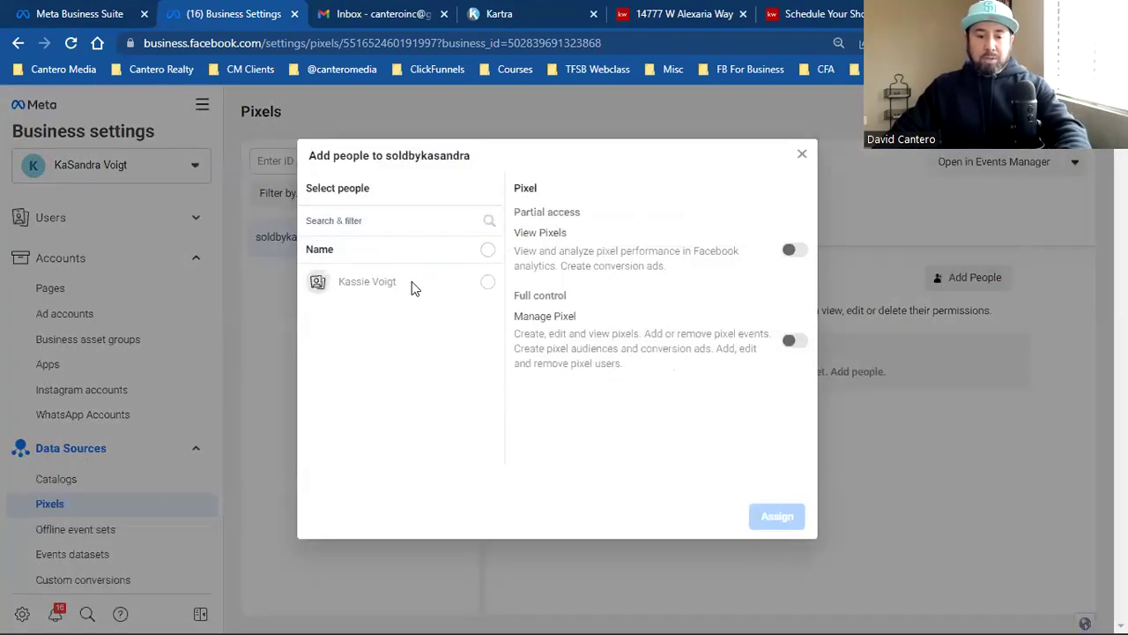
pyautogui.click(792, 342)
pyautogui.click(779, 520)
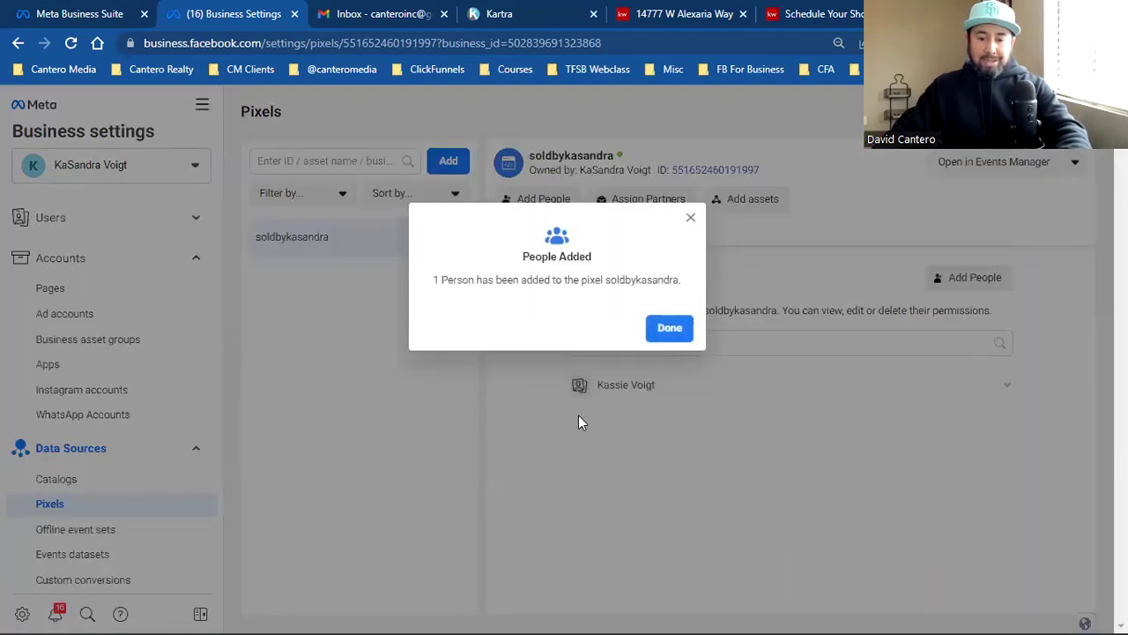
pyautogui.click(669, 327)
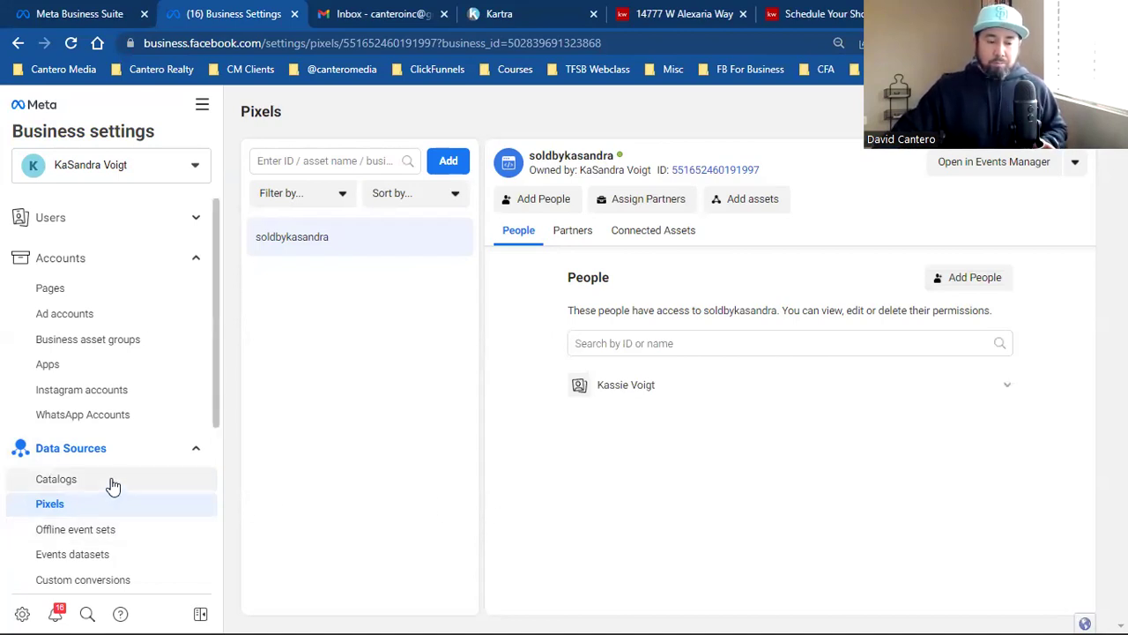
pyautogui.scroll(-3, 113, 485)
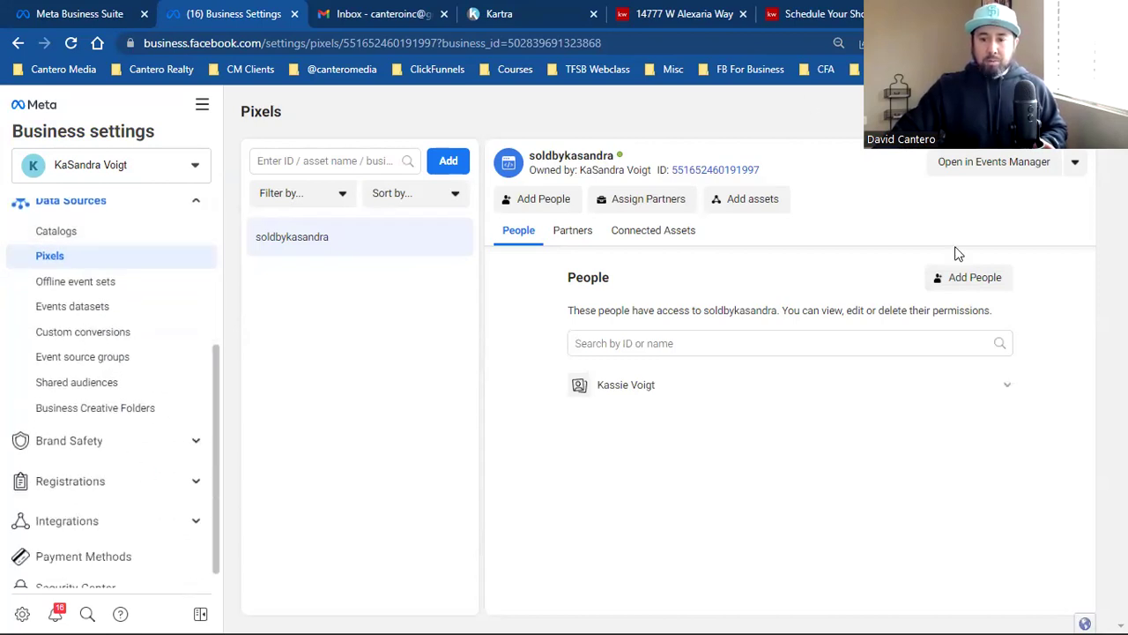
pyautogui.scroll(1, 80, 373)
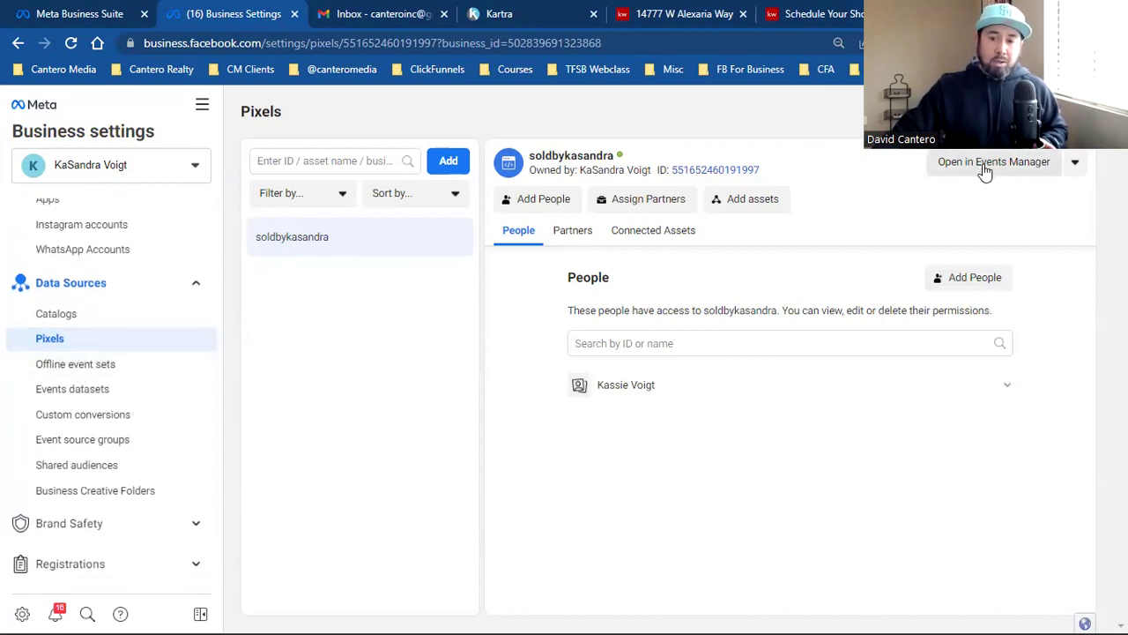
# Step: Open the pixel in Events Manager and dismiss the Aggregated Event Measurement introduction
pyautogui.click(986, 168)
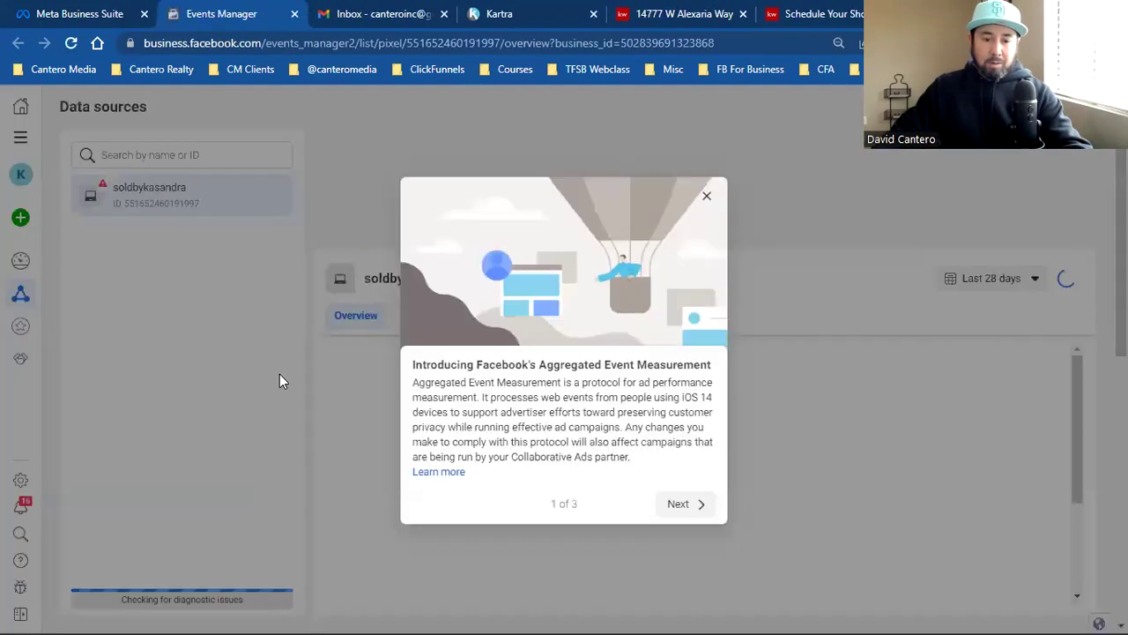
pyautogui.click(680, 475)
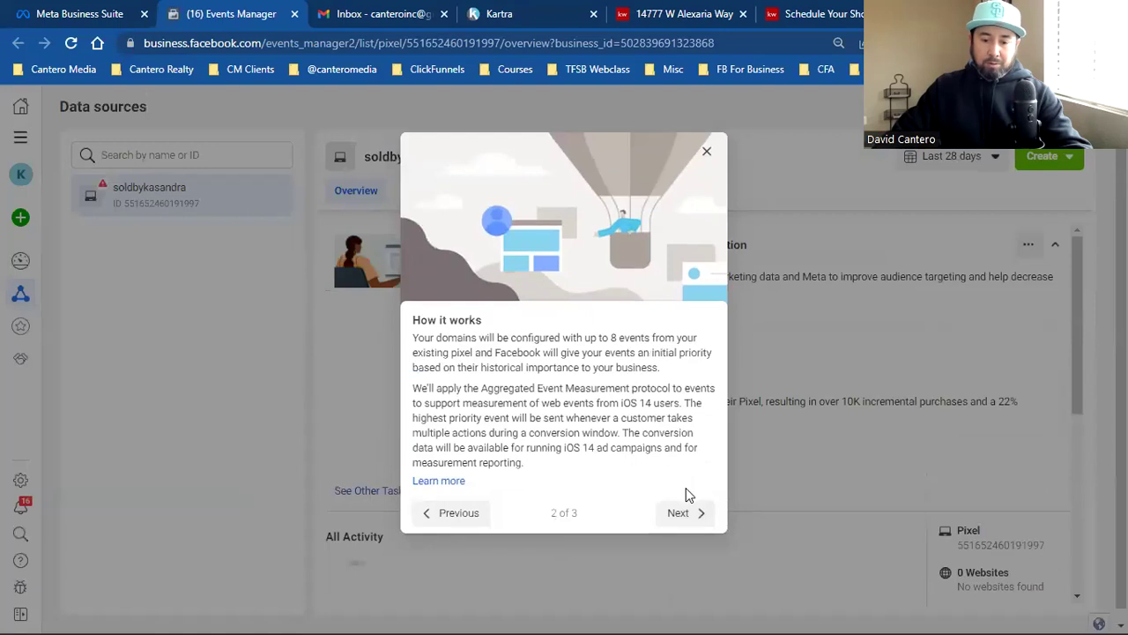
pyautogui.click(685, 511)
pyautogui.click(706, 176)
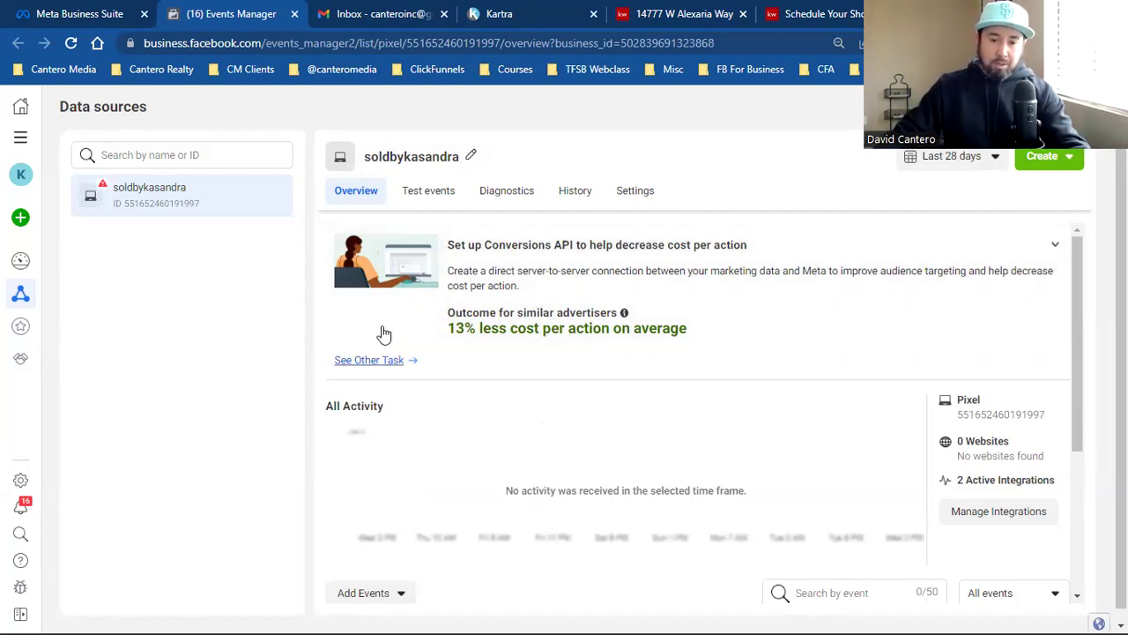
# Step: Go through All Tools to Events Manager and show the pixel's Data sources page
pyautogui.click(19, 140)
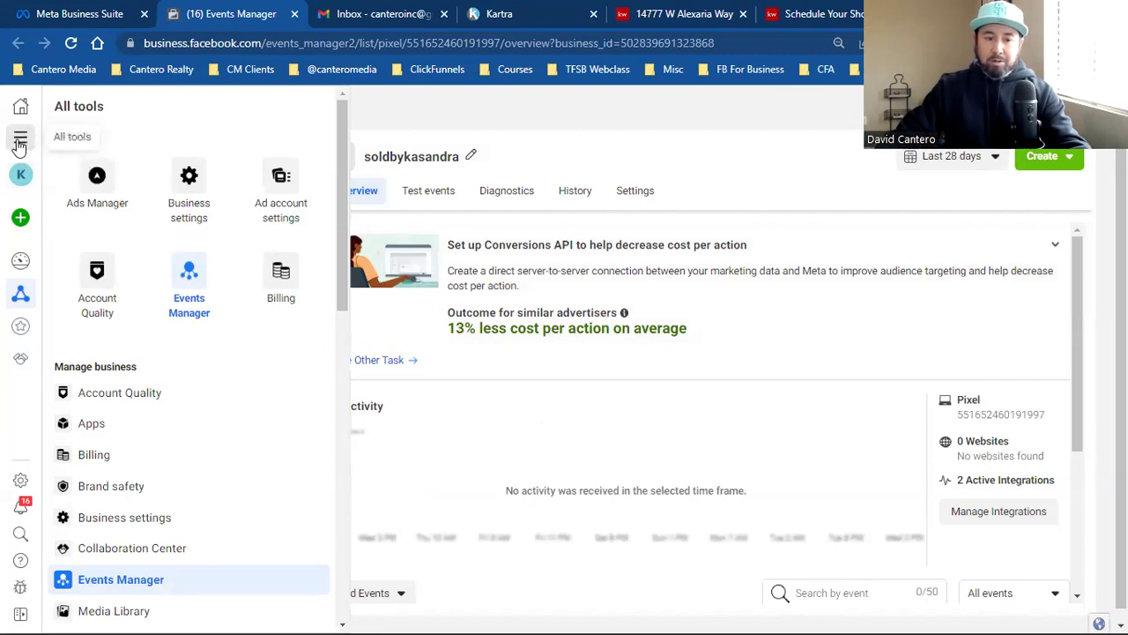
pyautogui.click(189, 286)
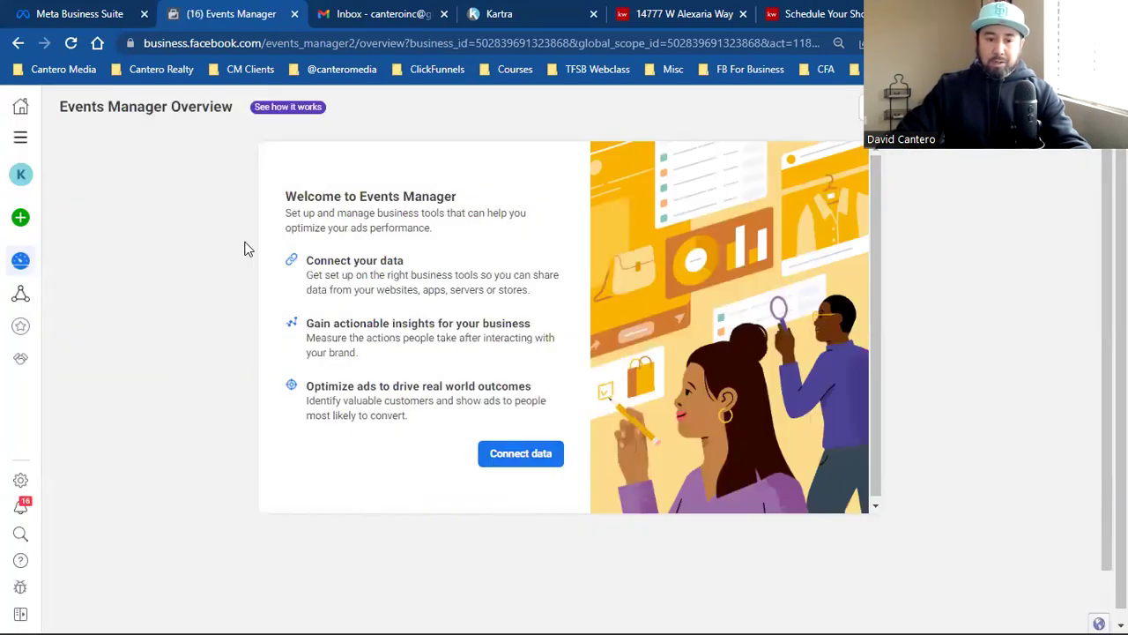
pyautogui.click(20, 136)
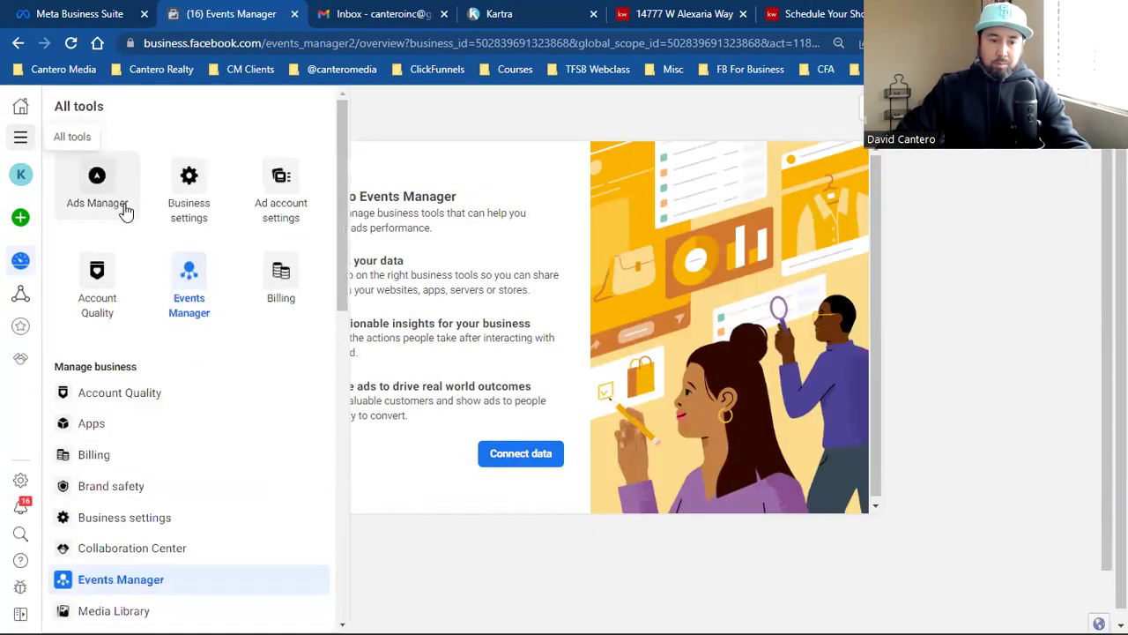
pyautogui.click(188, 280)
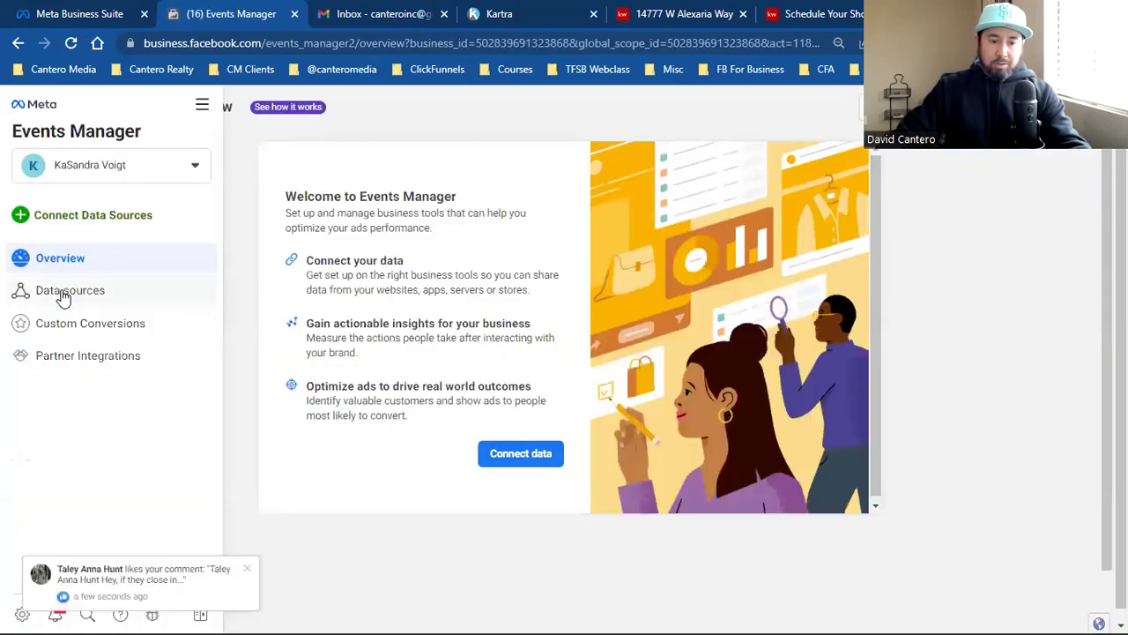
pyautogui.click(63, 296)
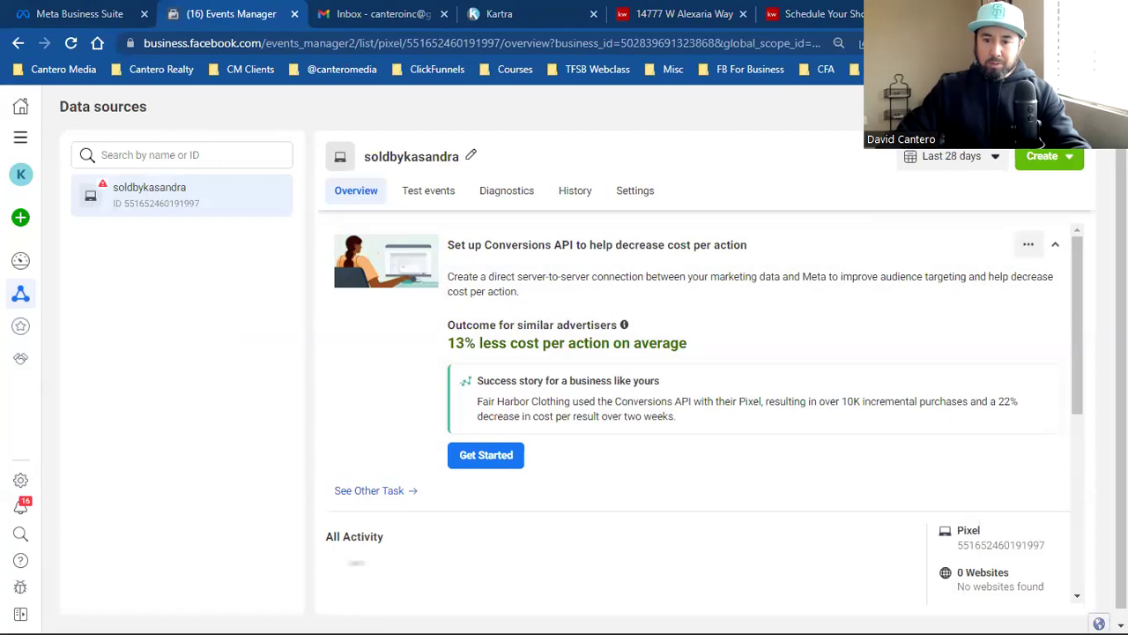
# Step: Bookmark the pixel overview as 'Pixel' in the client's bookmark folder
pyautogui.hotkey('ctrl', 'd')
pyautogui.write('Pixel')
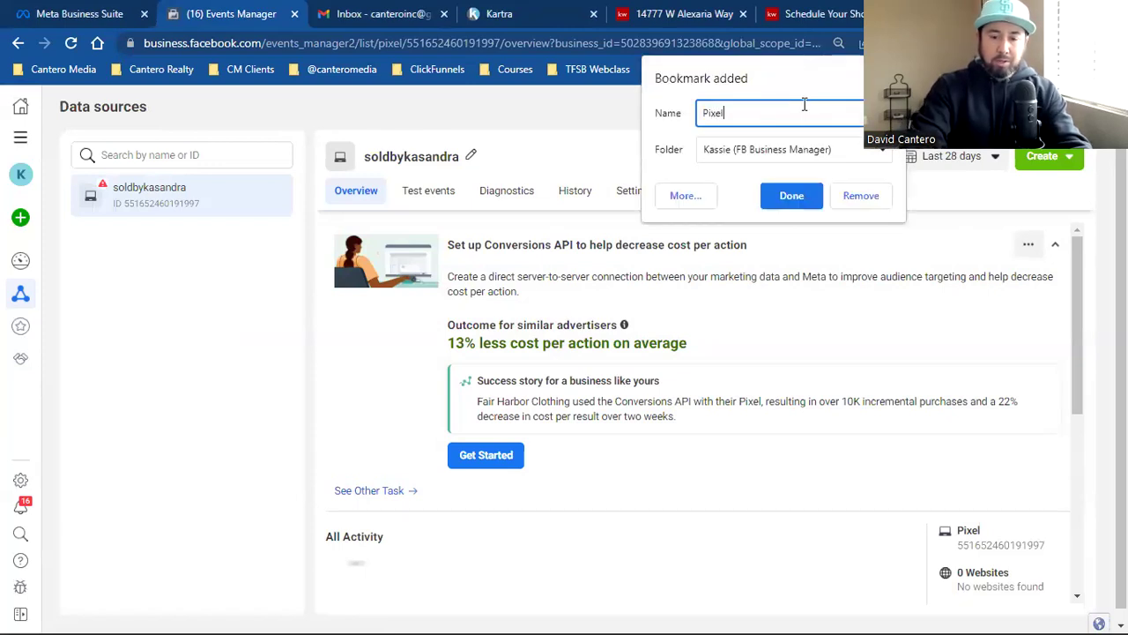
pyautogui.click(781, 146)
pyautogui.click(780, 179)
pyautogui.click(789, 194)
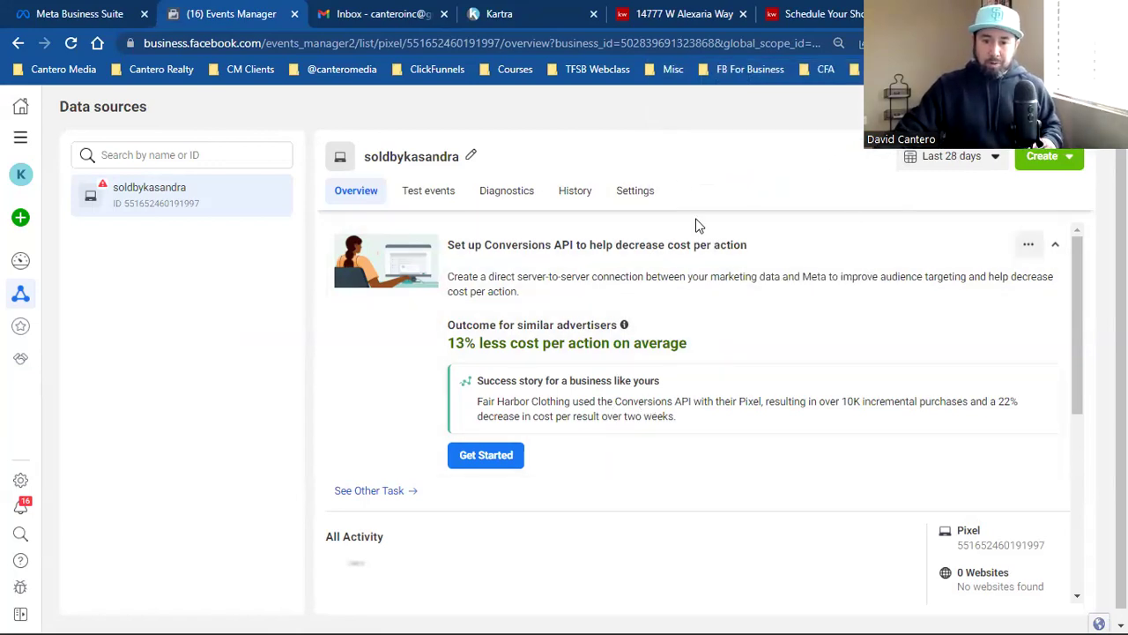
# Step: Copy the soldbykasandra pixel base code using manual installation for a new website
pyautogui.scroll(-2, 705, 344)
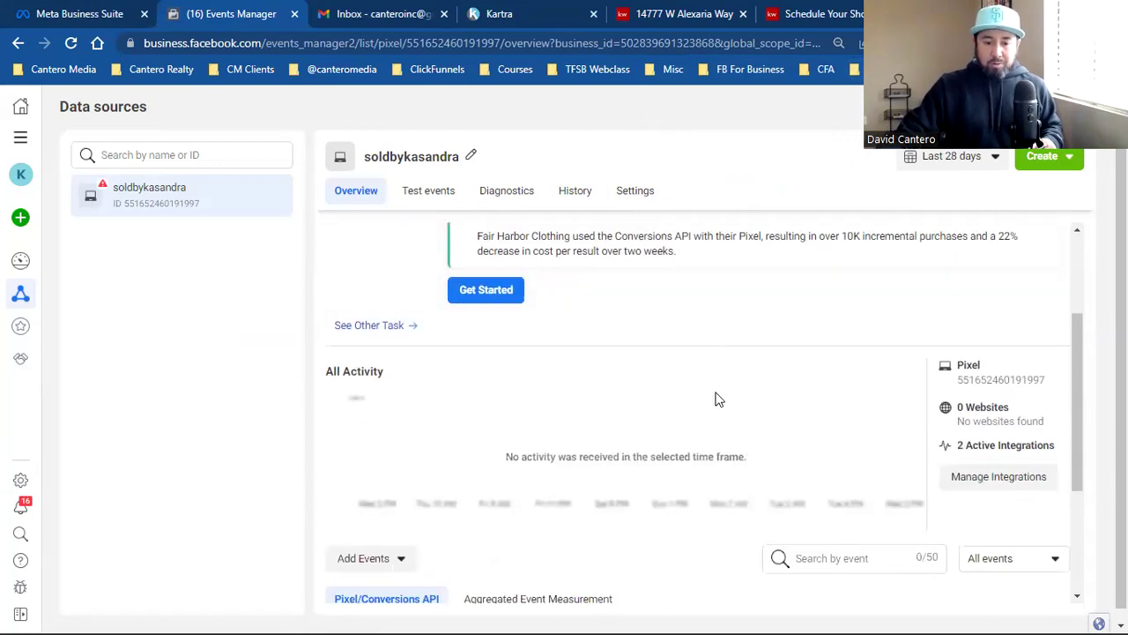
pyautogui.scroll(-1, 716, 399)
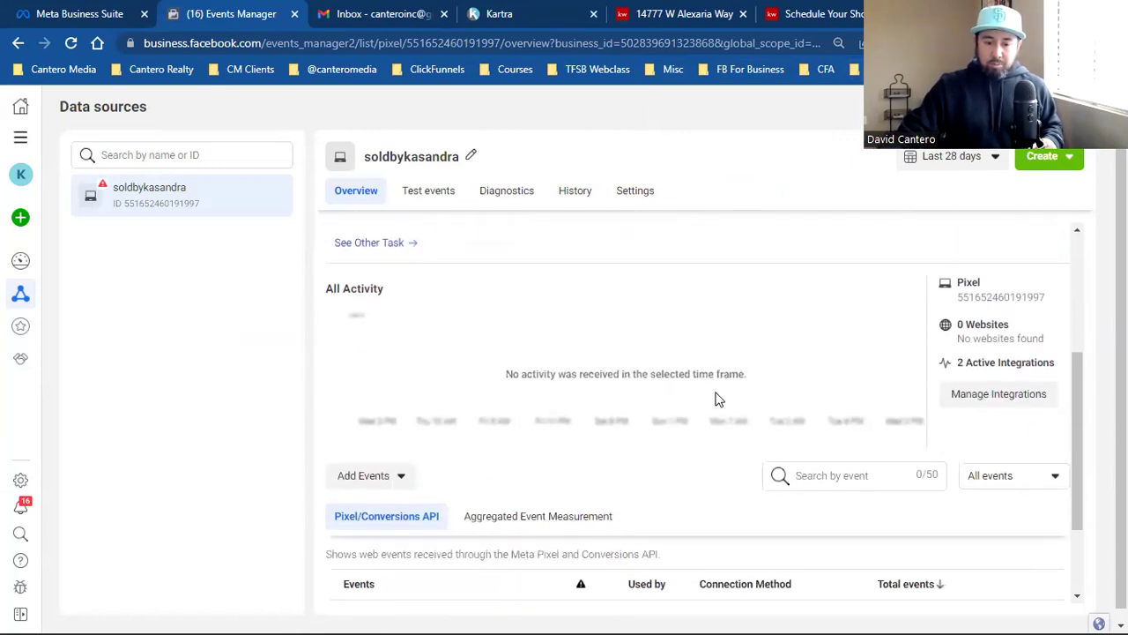
pyautogui.click(367, 482)
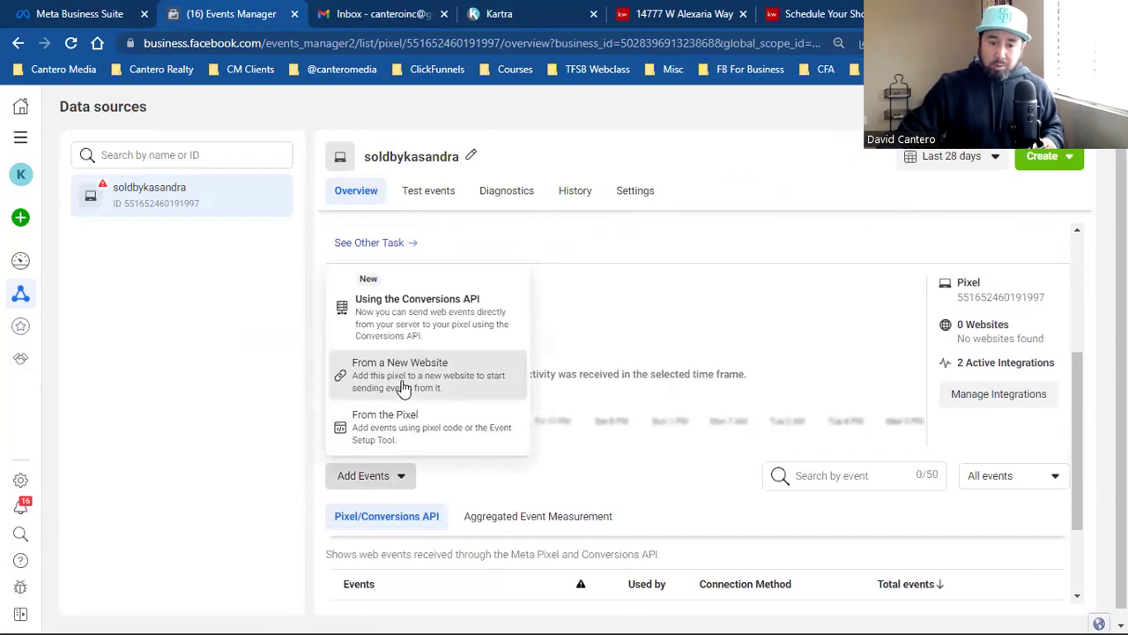
pyautogui.click(403, 388)
pyautogui.click(428, 328)
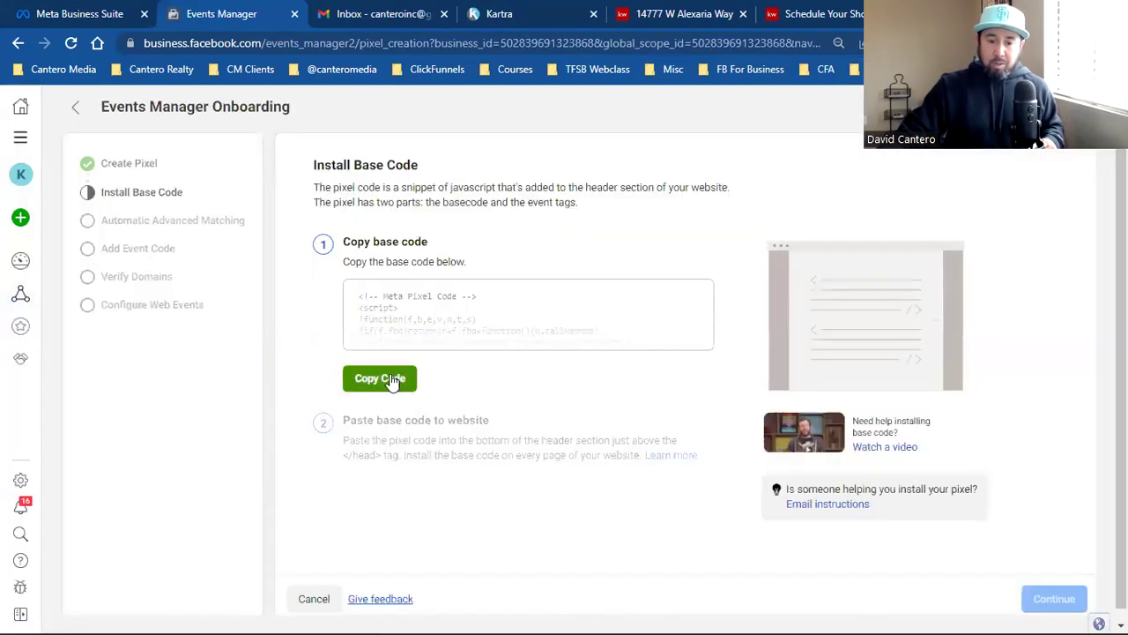
pyautogui.click(379, 380)
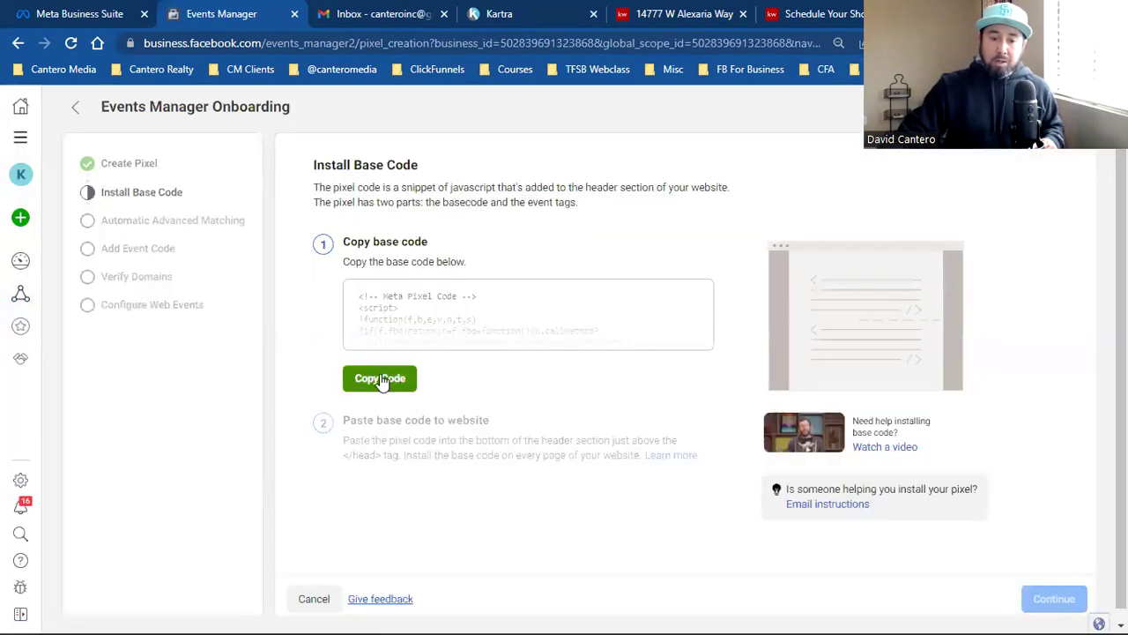
# Step: Finish pixel onboarding with Automatic Advanced Matching left on, reaching the pixel overview
pyautogui.scroll(-1, 565, 381)
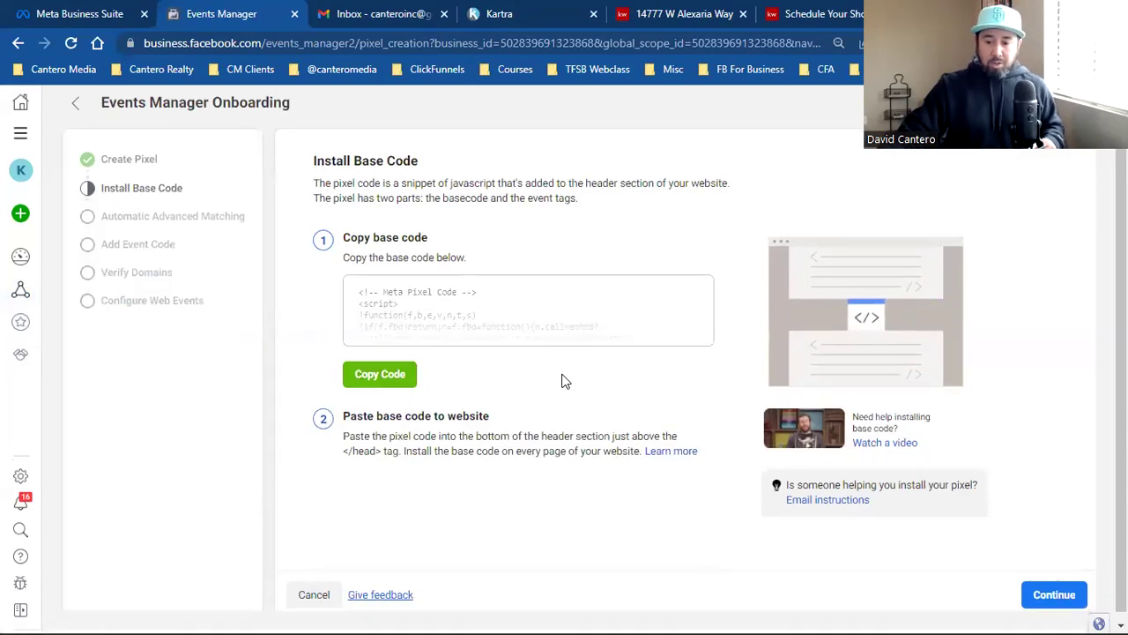
pyautogui.click(1077, 597)
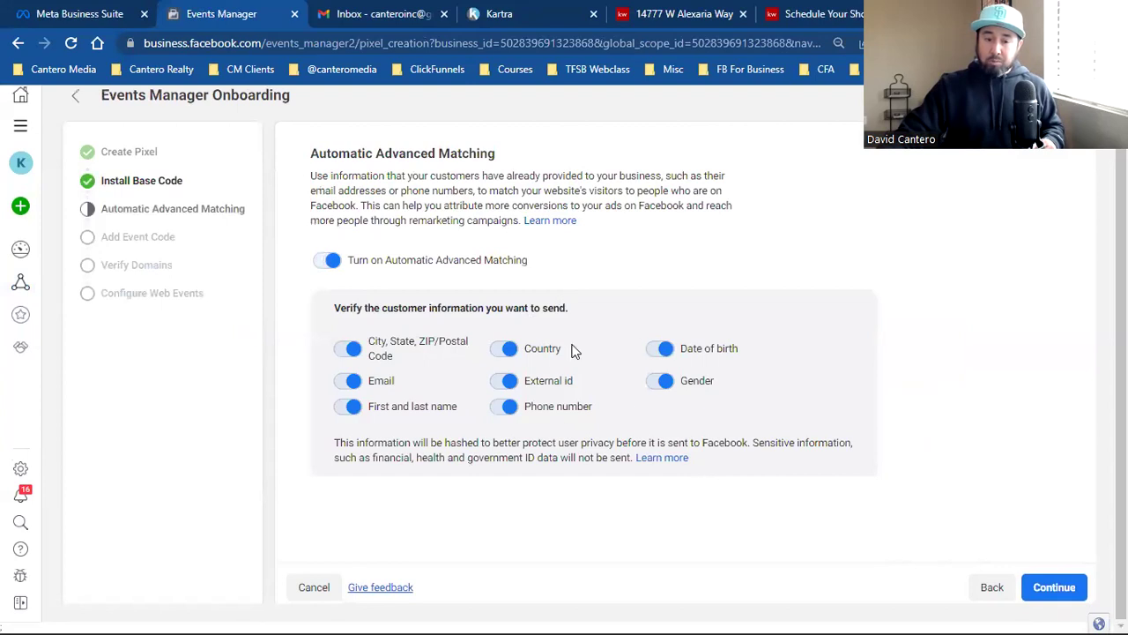
pyautogui.click(328, 261)
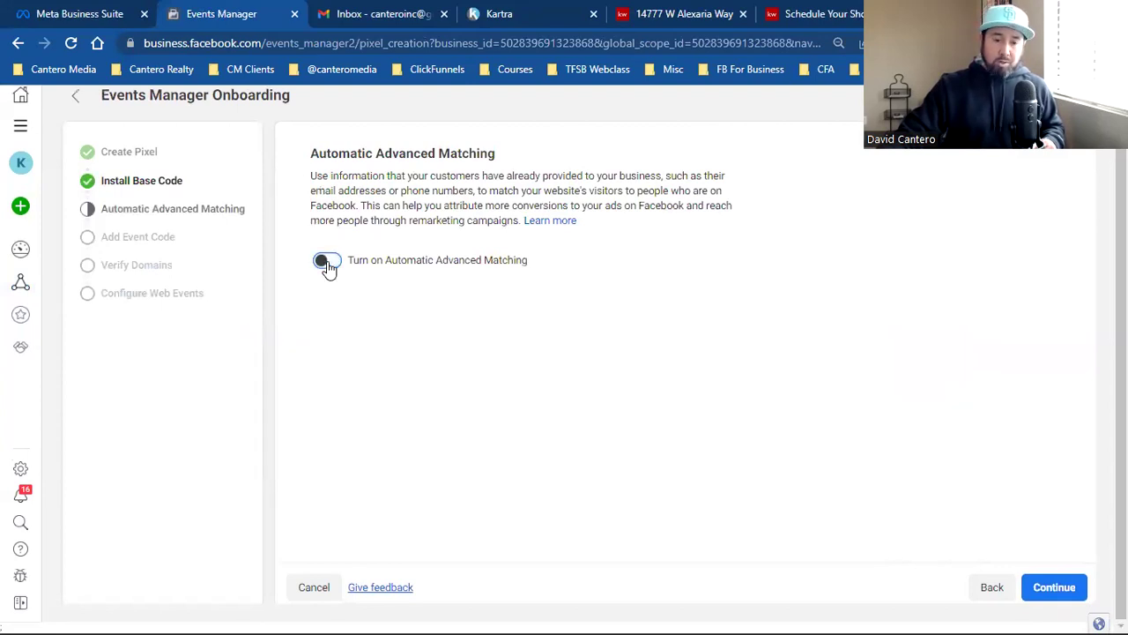
pyautogui.click(328, 264)
pyautogui.click(1045, 589)
pyautogui.click(1047, 589)
pyautogui.click(1052, 589)
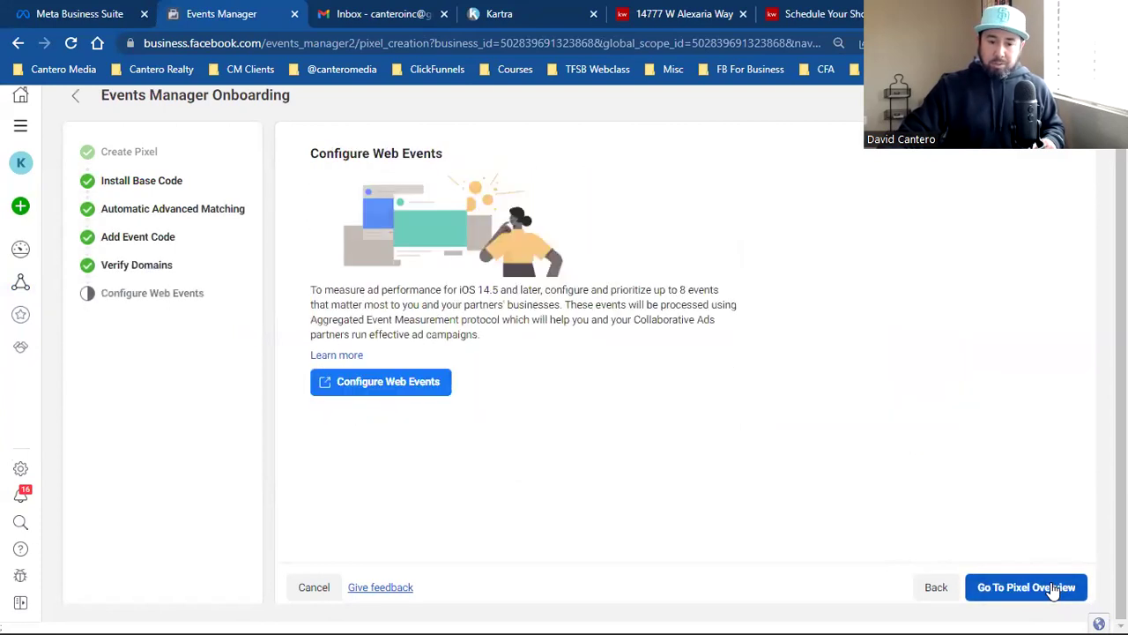
pyautogui.click(1062, 591)
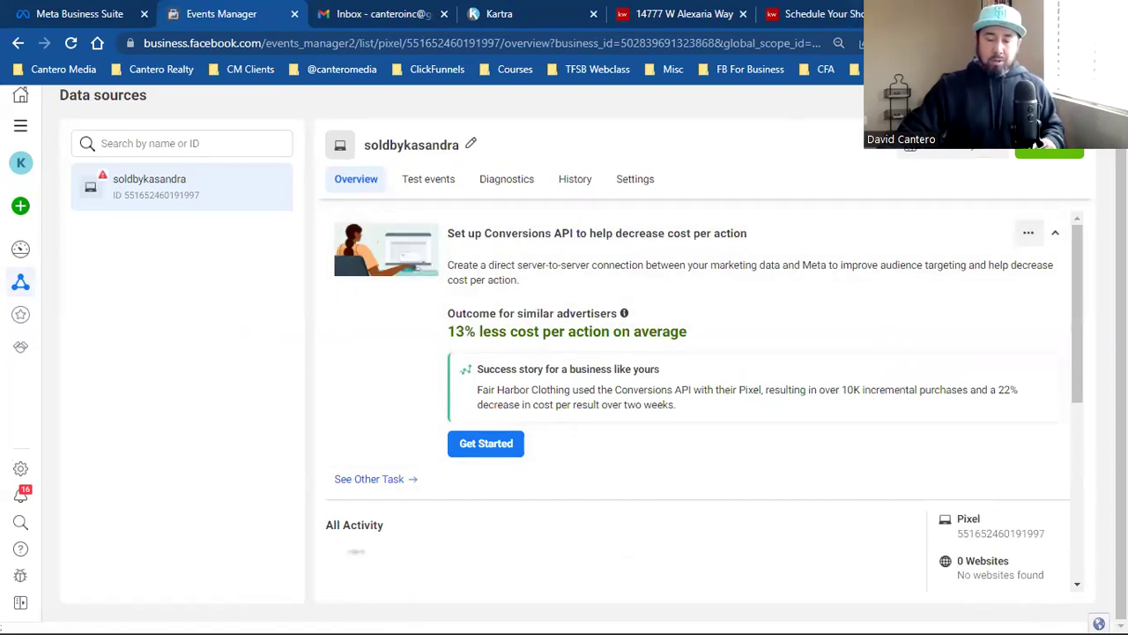
# Step: From the pixel overview, copy the base code again for manual installation on a new website
pyautogui.scroll(-3, 482, 384)
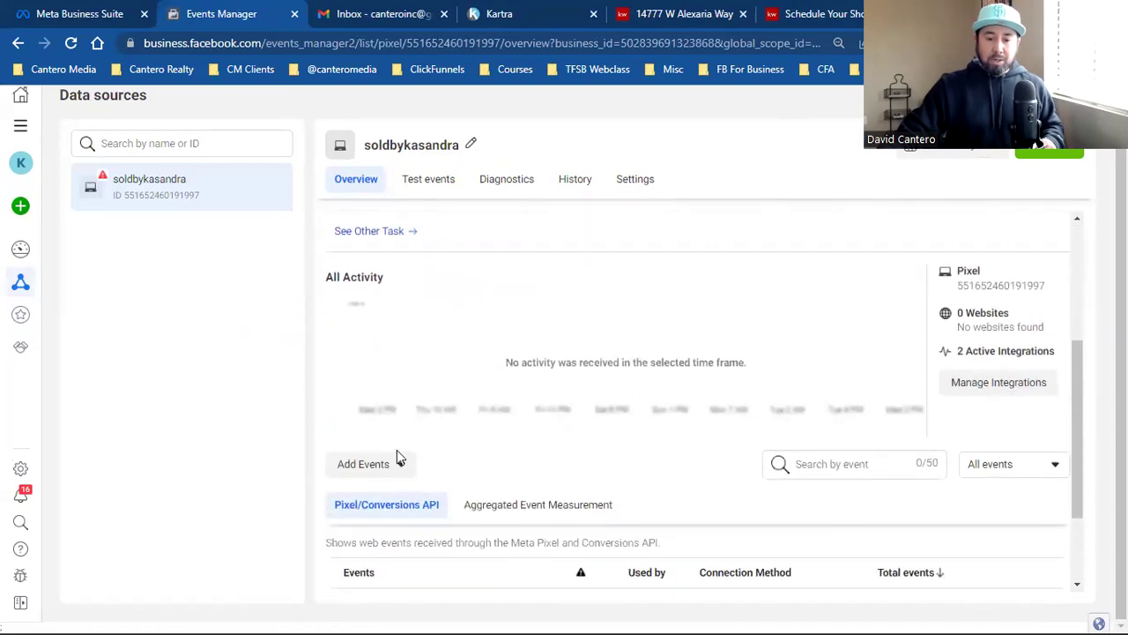
pyautogui.click(382, 466)
pyautogui.click(401, 362)
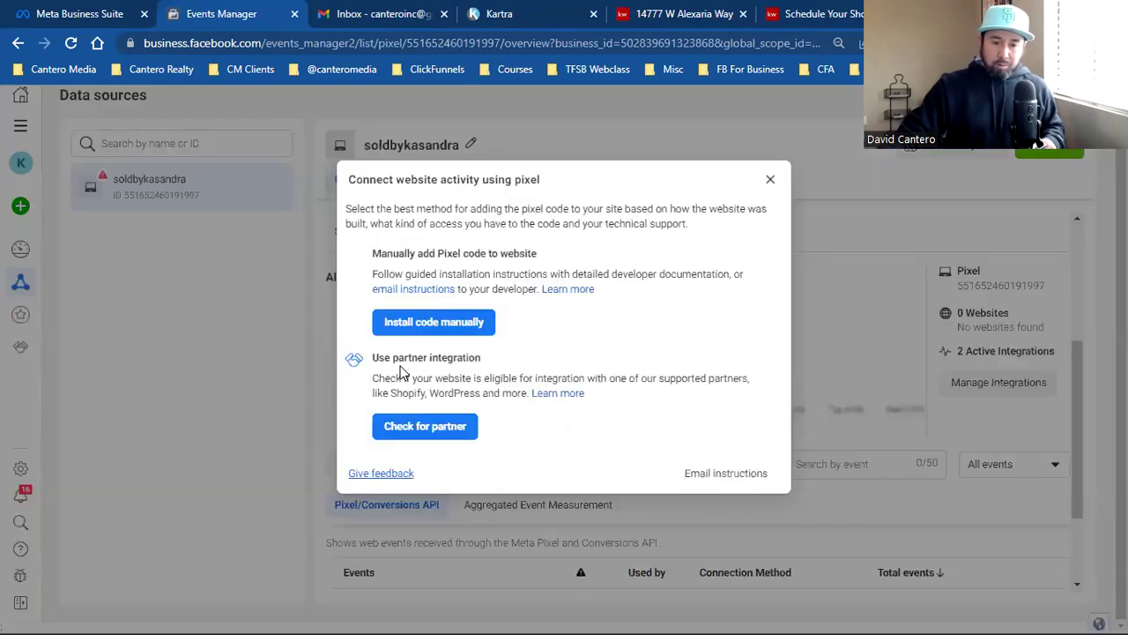
pyautogui.click(430, 324)
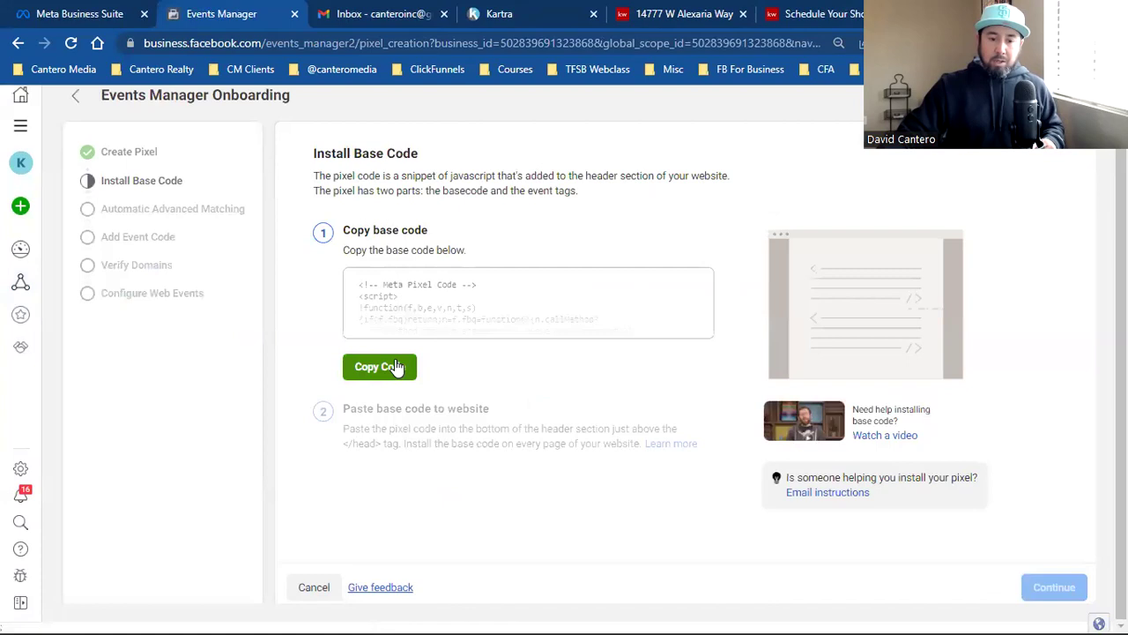
pyautogui.click(396, 366)
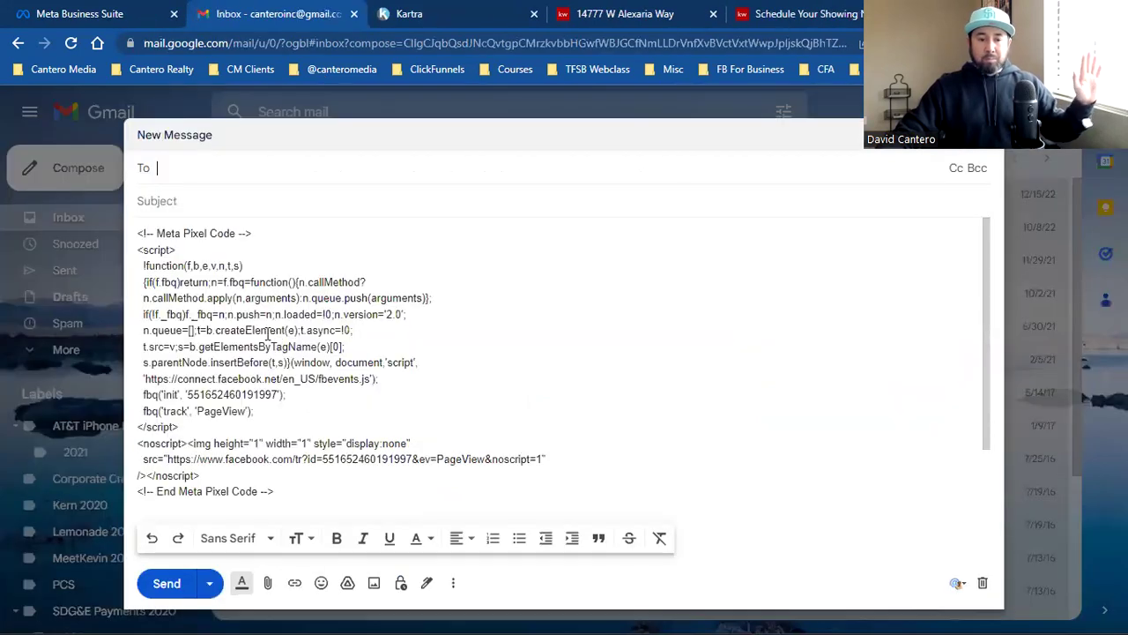
# Step: Open Ads Manager within the business account and switch to the soldbykasandra ad account
pyautogui.click(98, 11)
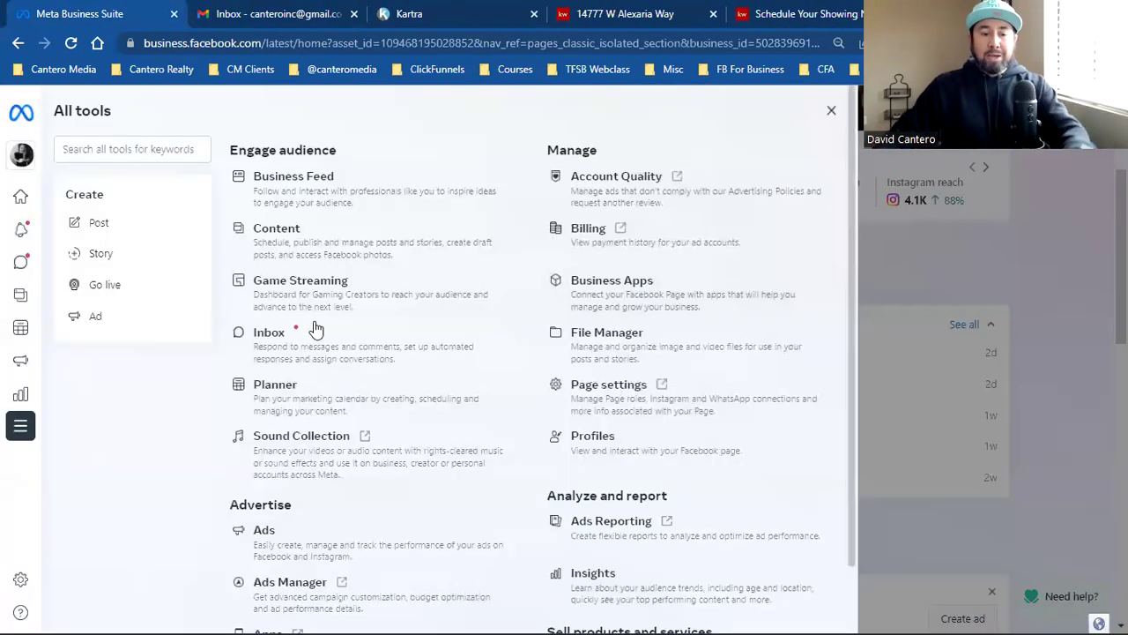
pyautogui.click(326, 546)
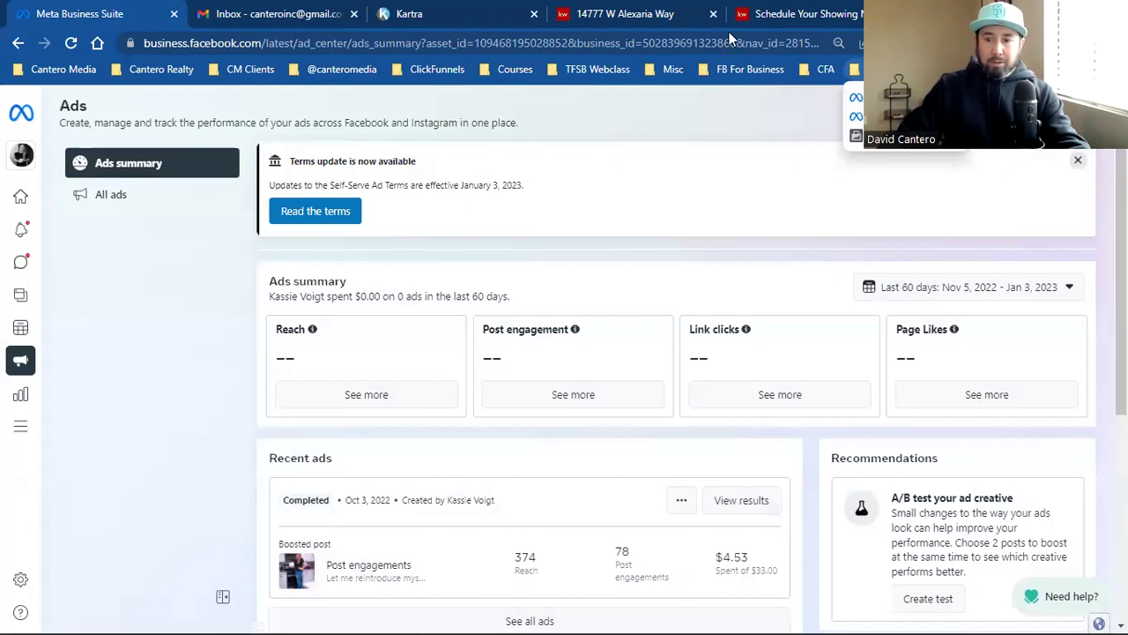
pyautogui.click(20, 428)
pyautogui.click(304, 583)
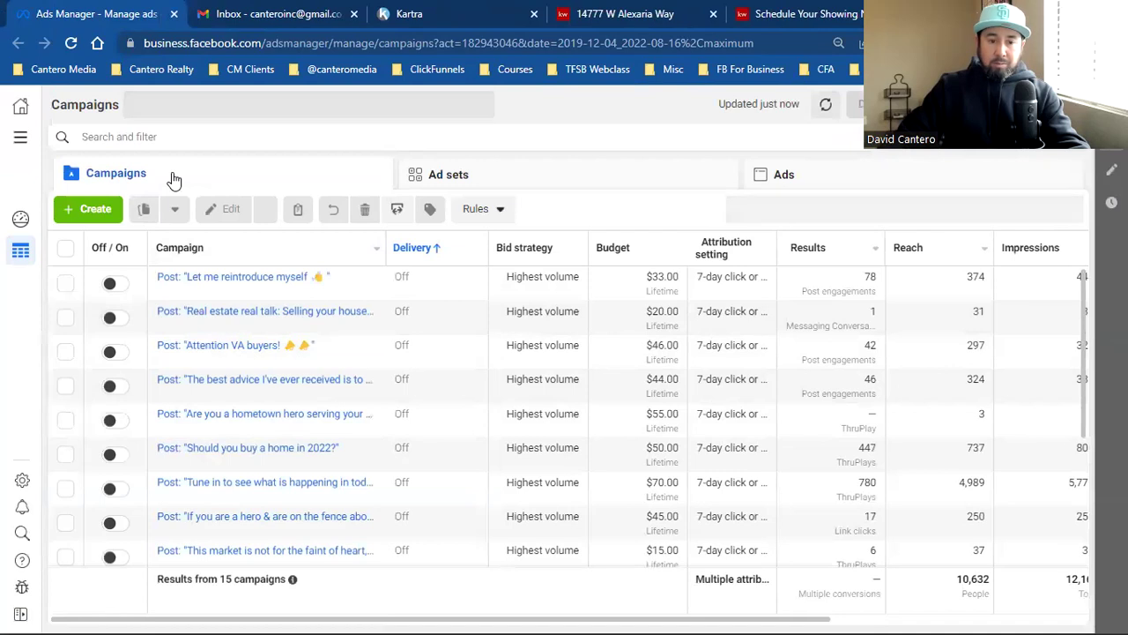
pyautogui.click(20, 136)
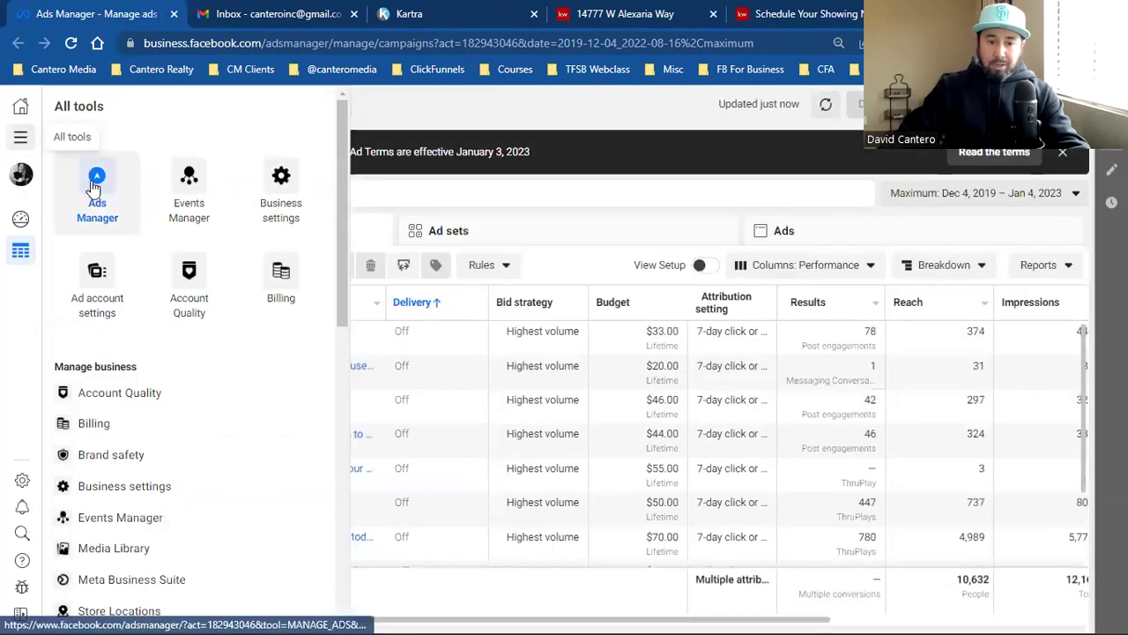
pyautogui.click(97, 187)
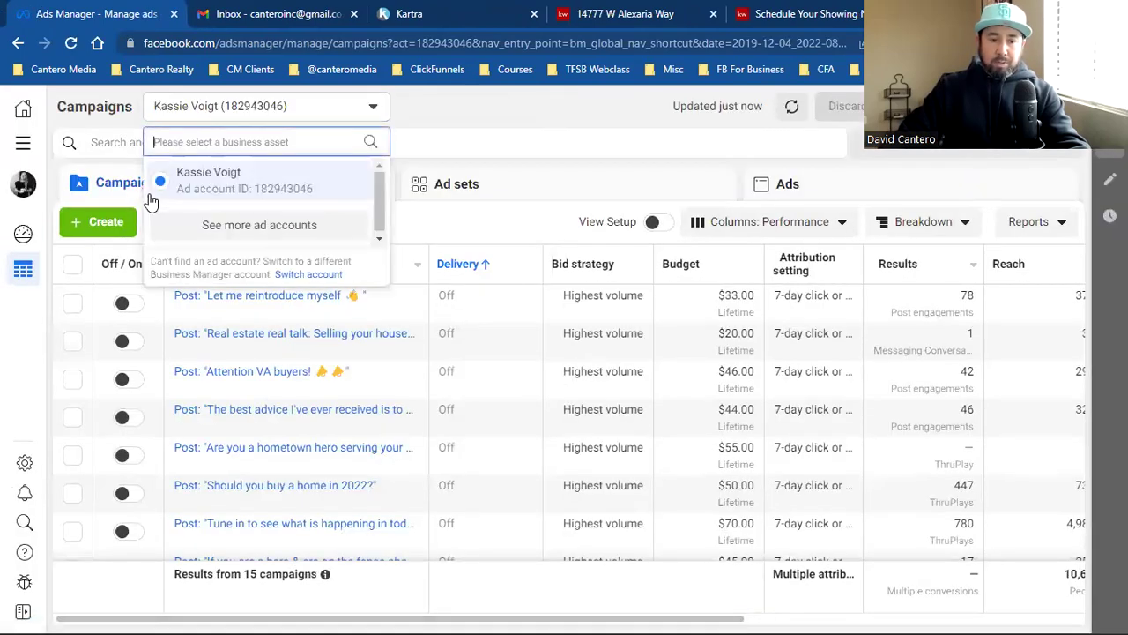
pyautogui.click(234, 226)
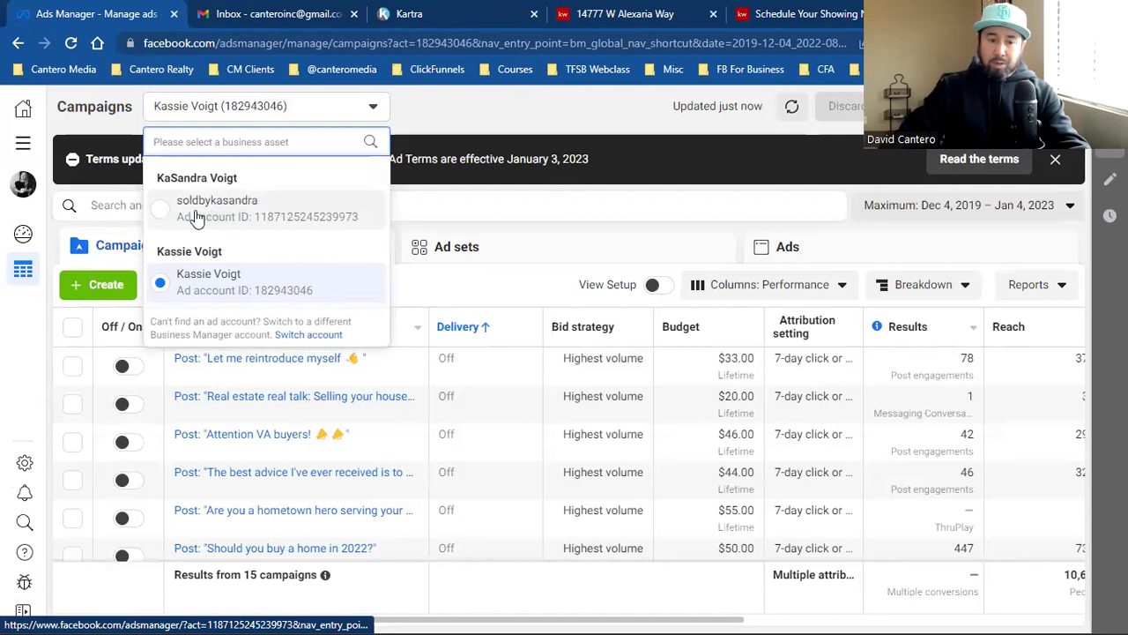
pyautogui.click(244, 216)
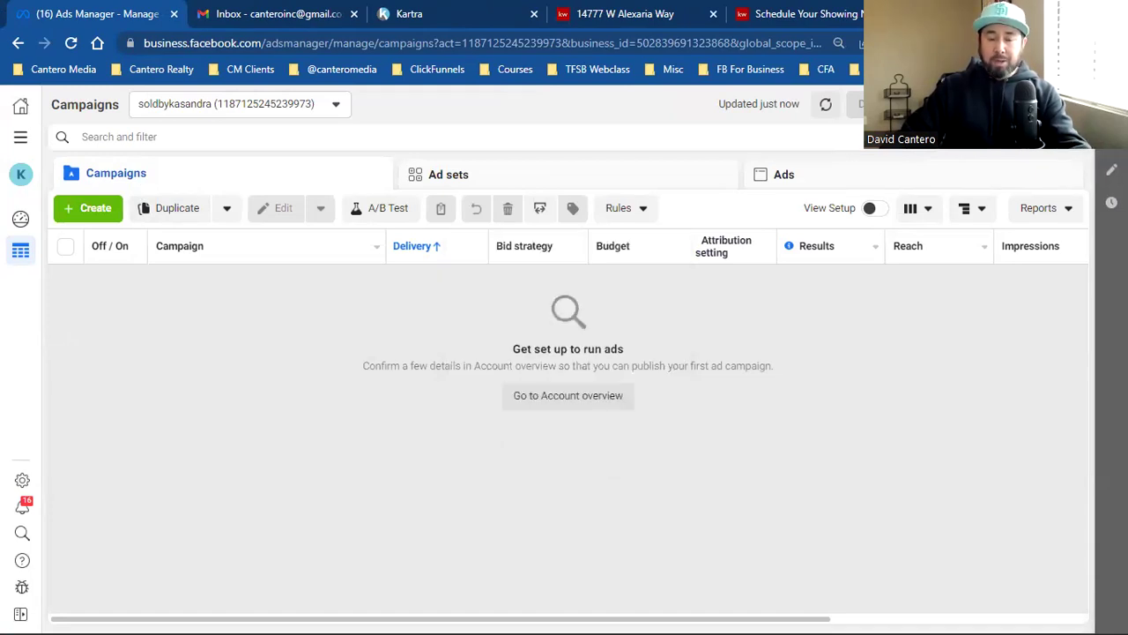
# Step: Bookmark the Ads Manager campaigns page with the name 'Ads Manager'
pyautogui.hotkey('ctrl', 'd')
pyautogui.write('Ads Manager')
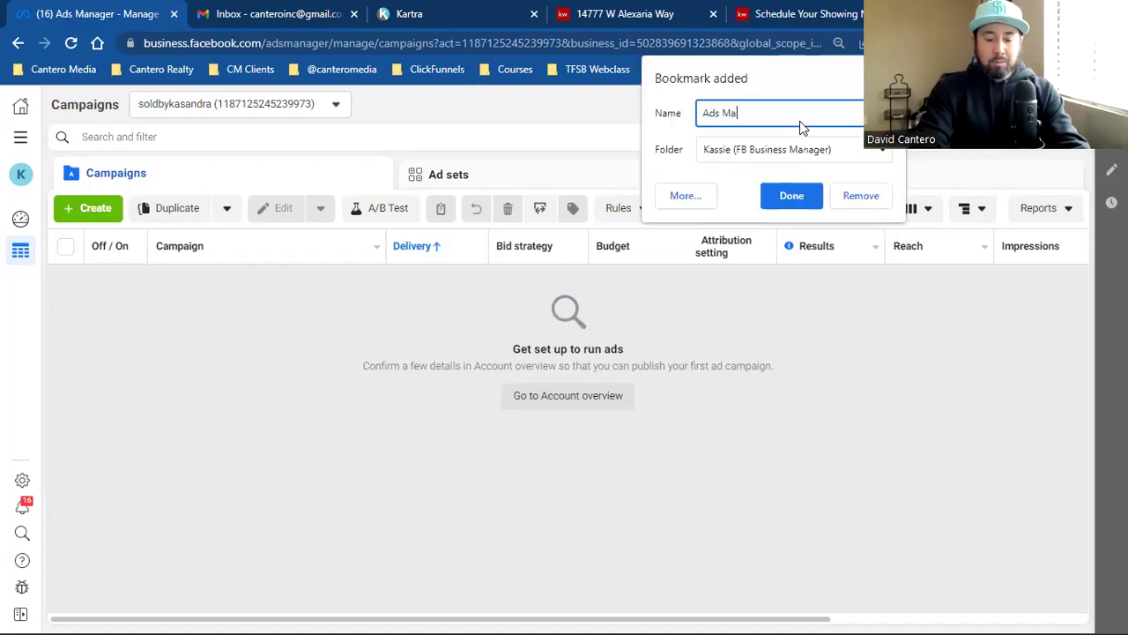
pyautogui.click(784, 194)
pyautogui.click(20, 141)
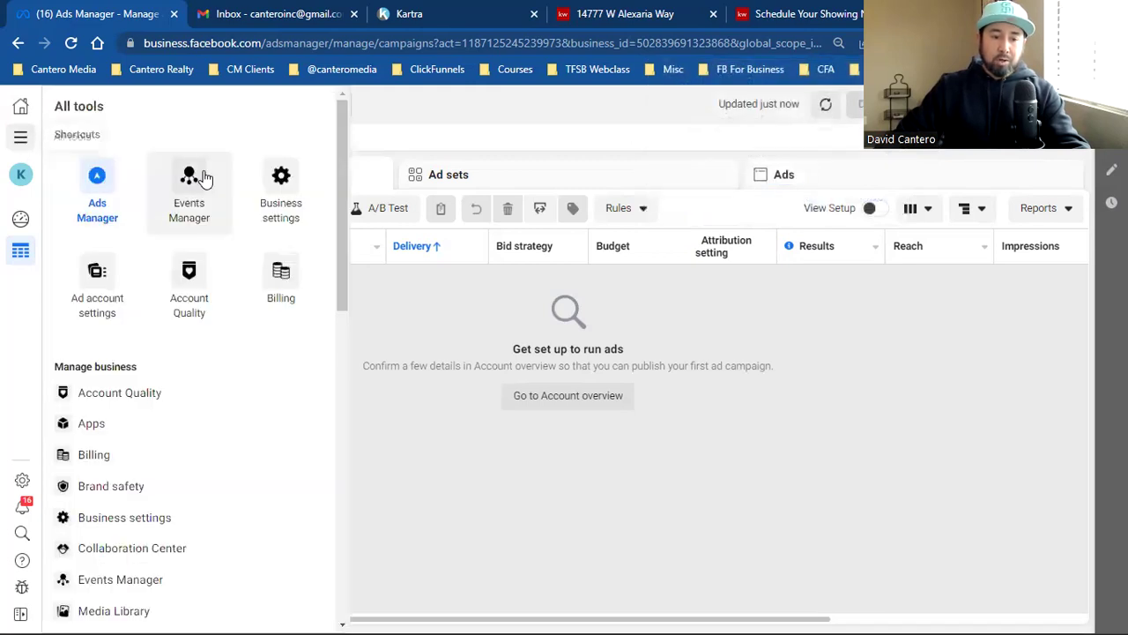
# Step: In Business Settings, go to Brand Safety > Domains and start creating a new domain
pyautogui.click(280, 198)
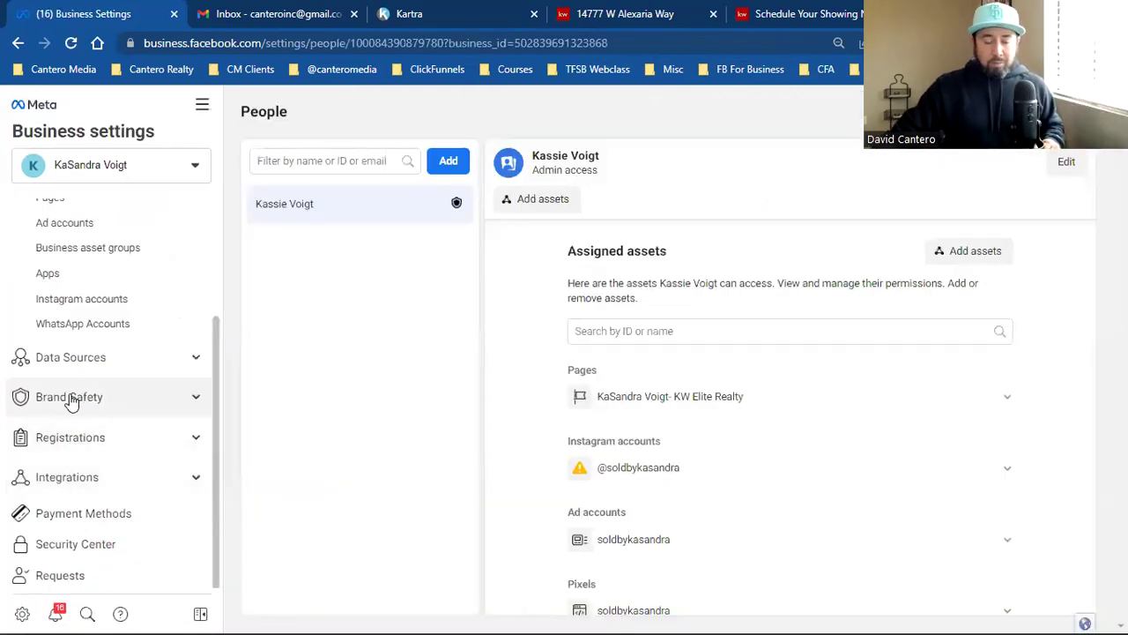
pyautogui.click(93, 398)
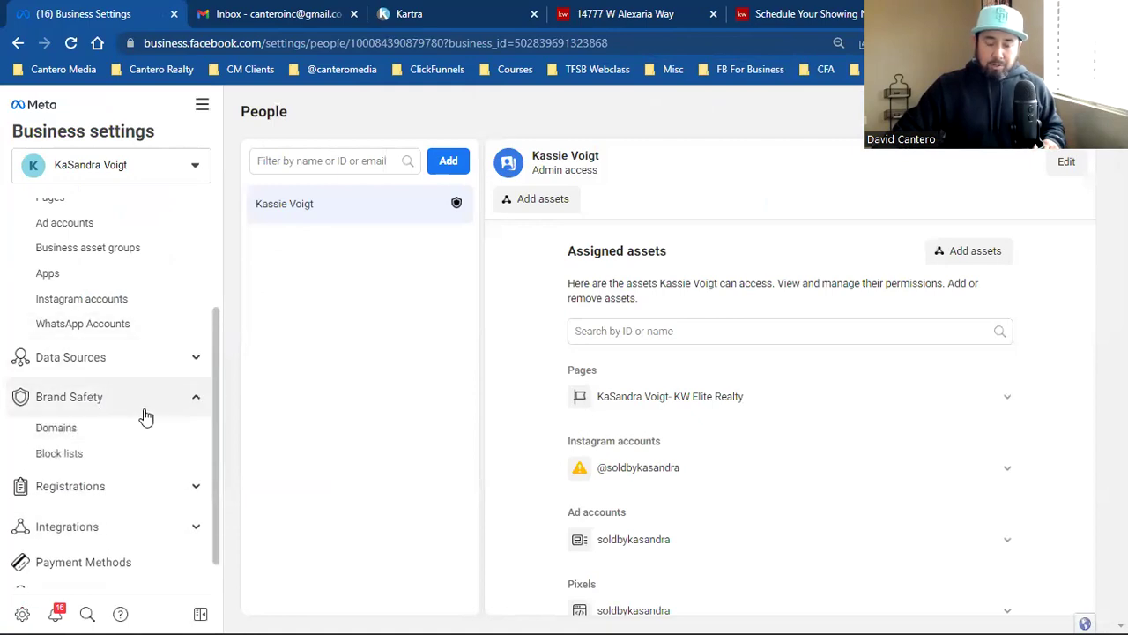
pyautogui.click(68, 438)
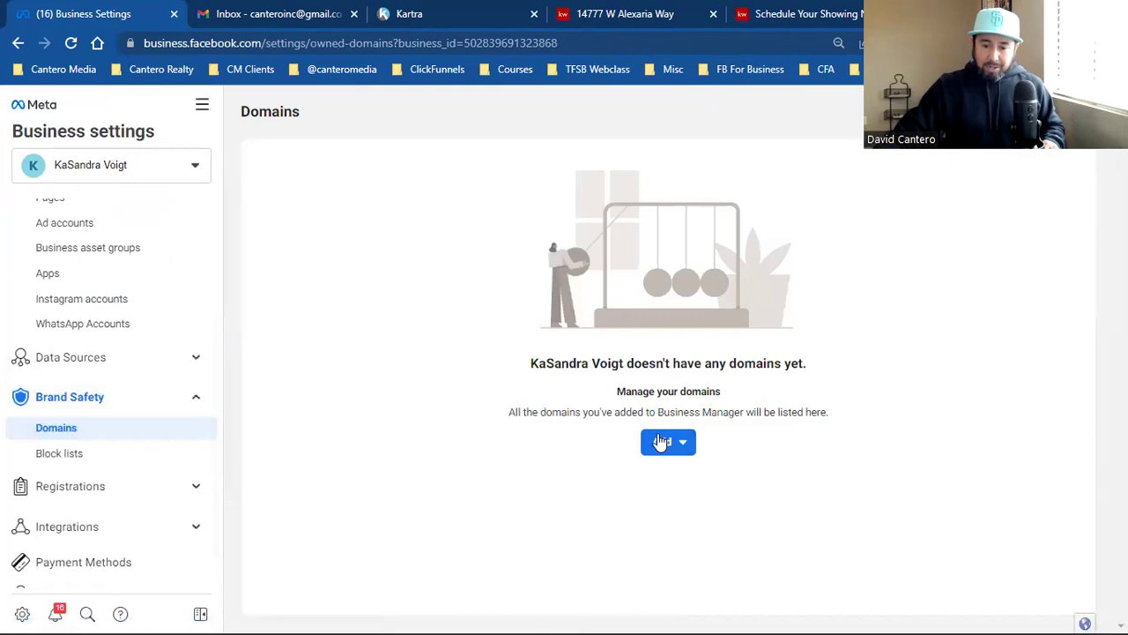
pyautogui.click(670, 452)
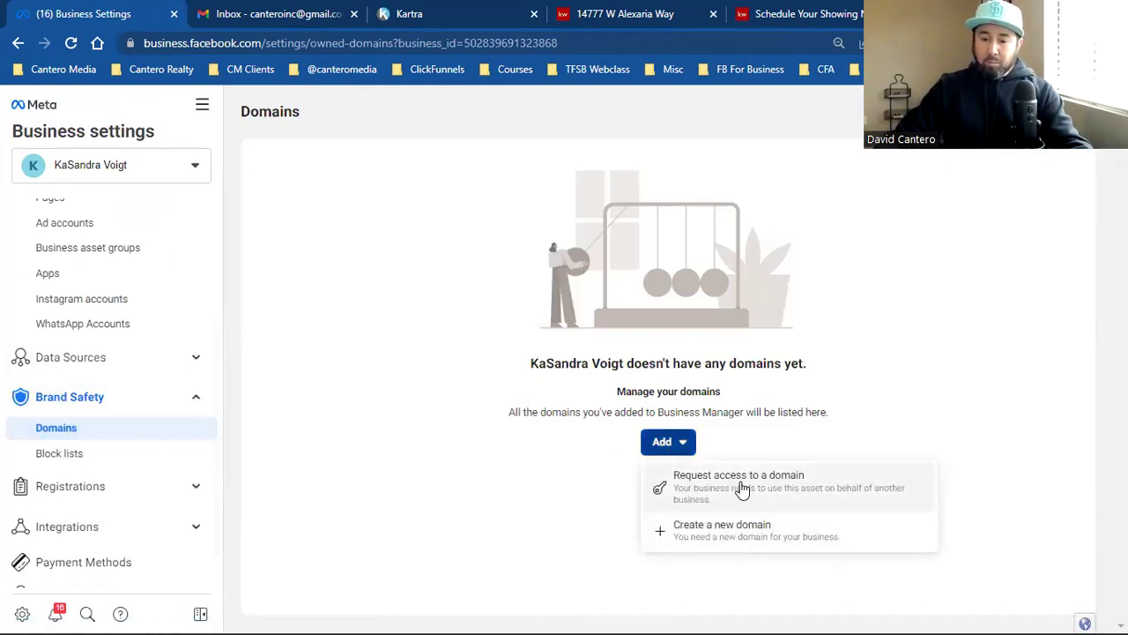
pyautogui.click(750, 534)
pyautogui.click(539, 316)
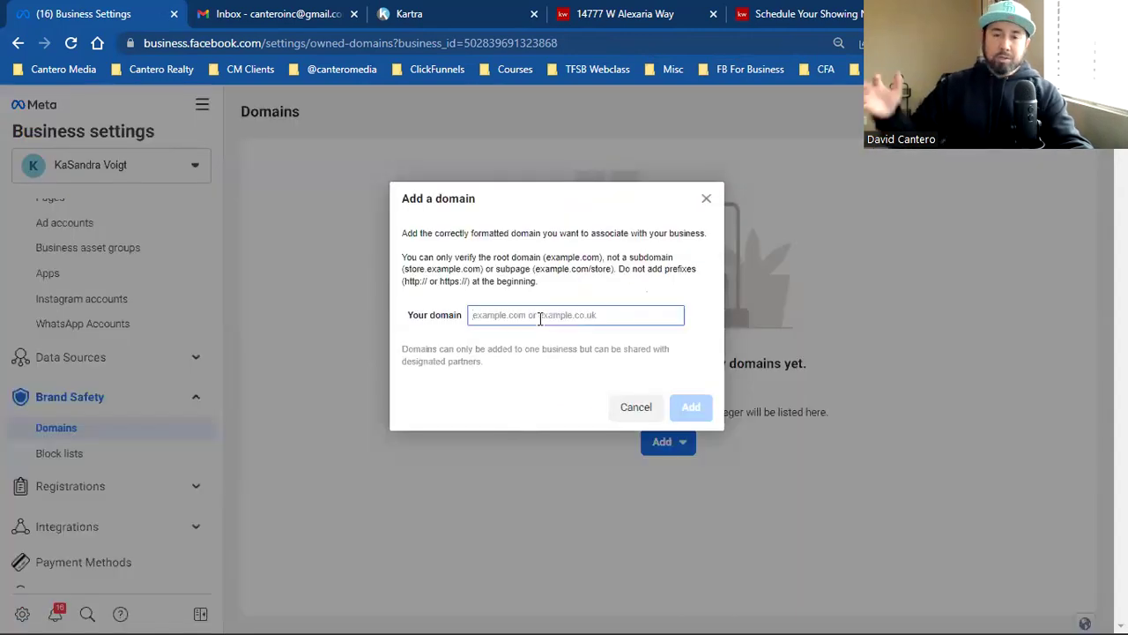
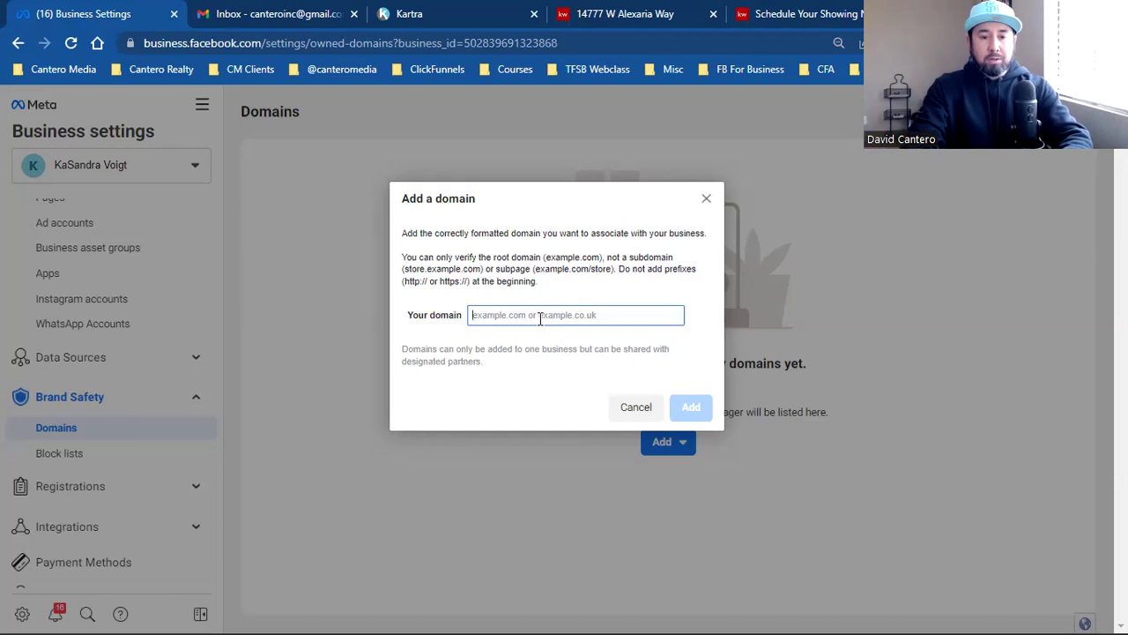
# Step: Enter soldbykasandra.com as the new domain in the Add a domain dialog
pyautogui.write('sold')
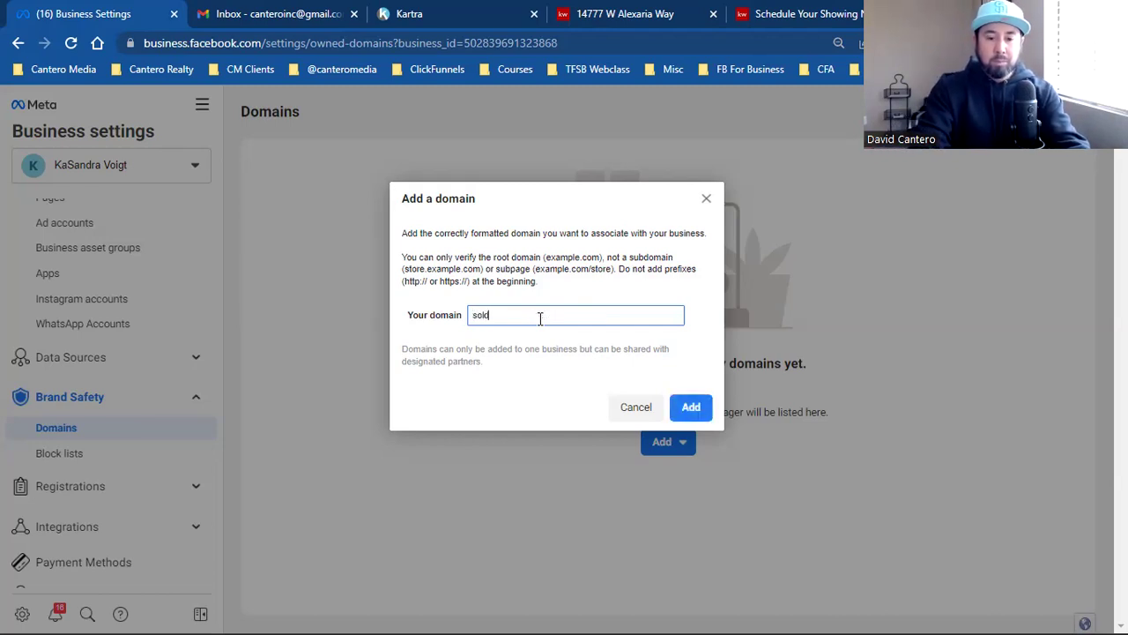
pyautogui.write('by')
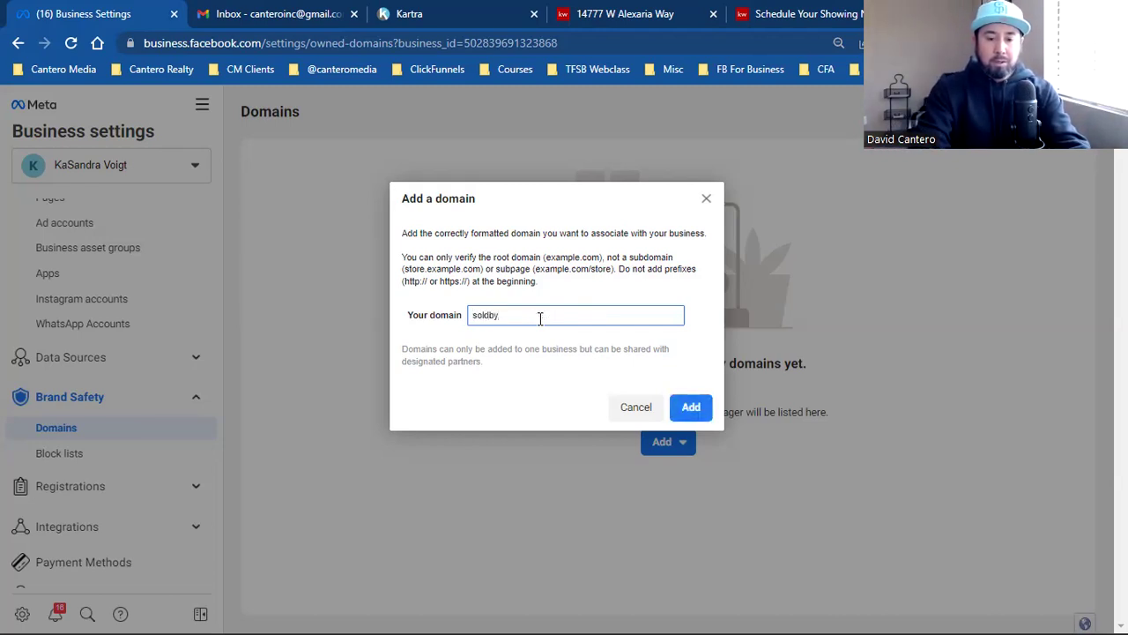
pyautogui.write('kasandra.com')
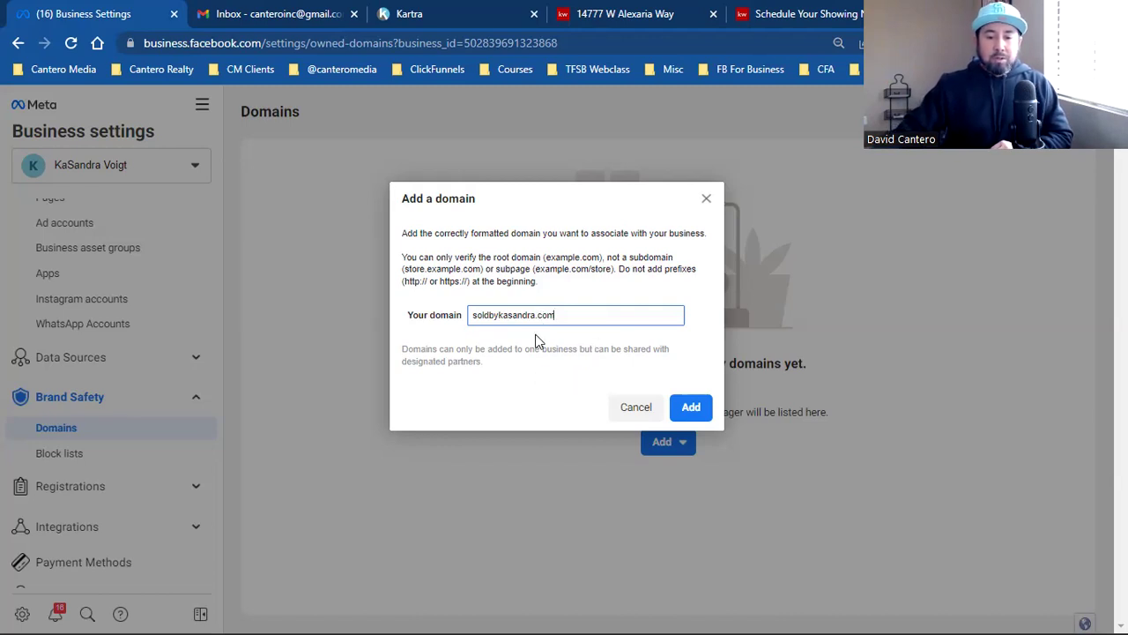
pyautogui.click(275, 13)
pyautogui.click(353, 69)
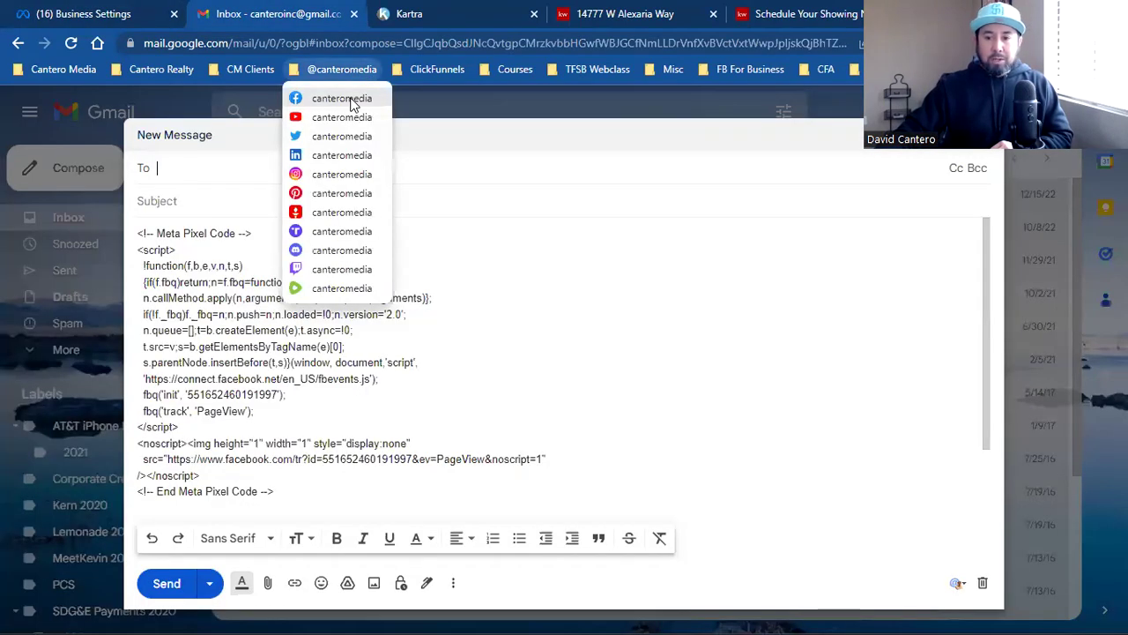
pyautogui.click(353, 99)
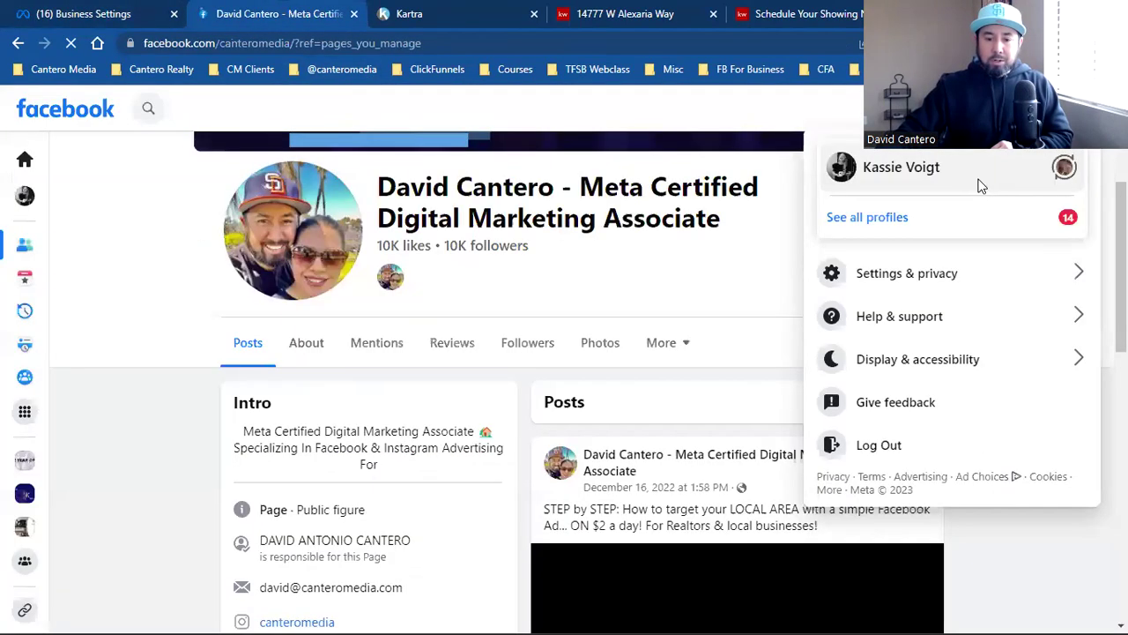
pyautogui.click(977, 184)
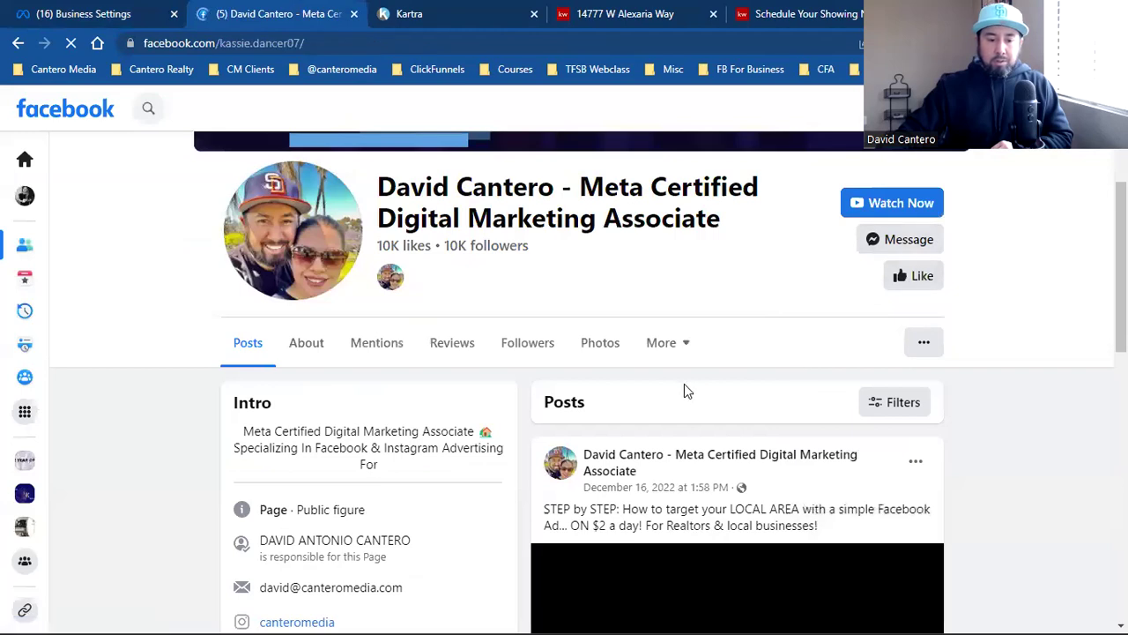
pyautogui.scroll(-3, 509, 410)
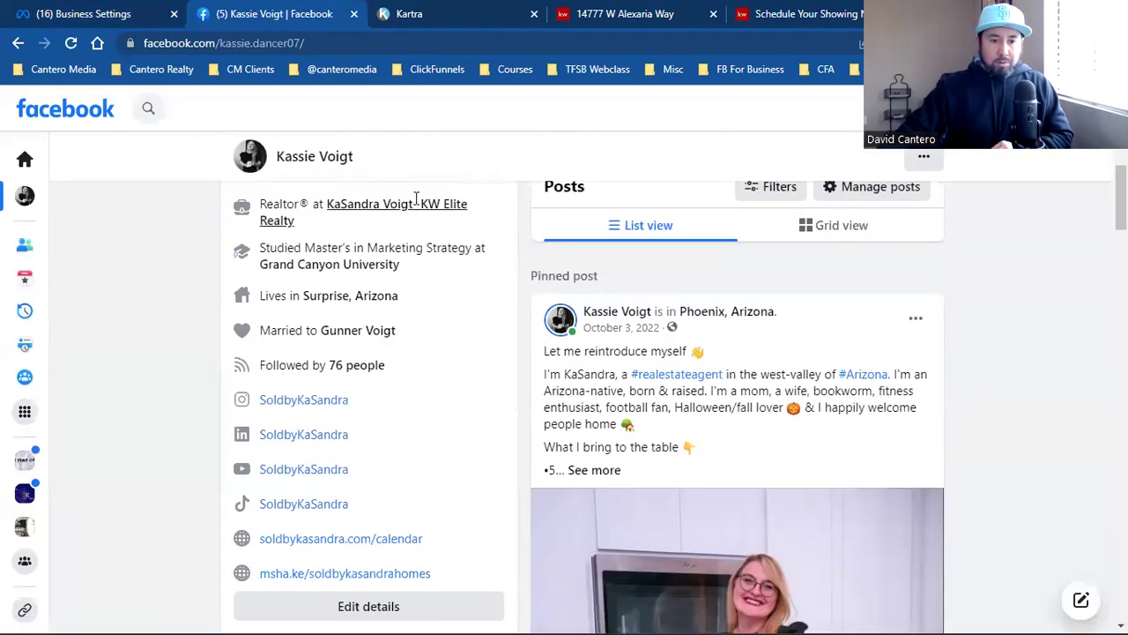
pyautogui.click(84, 13)
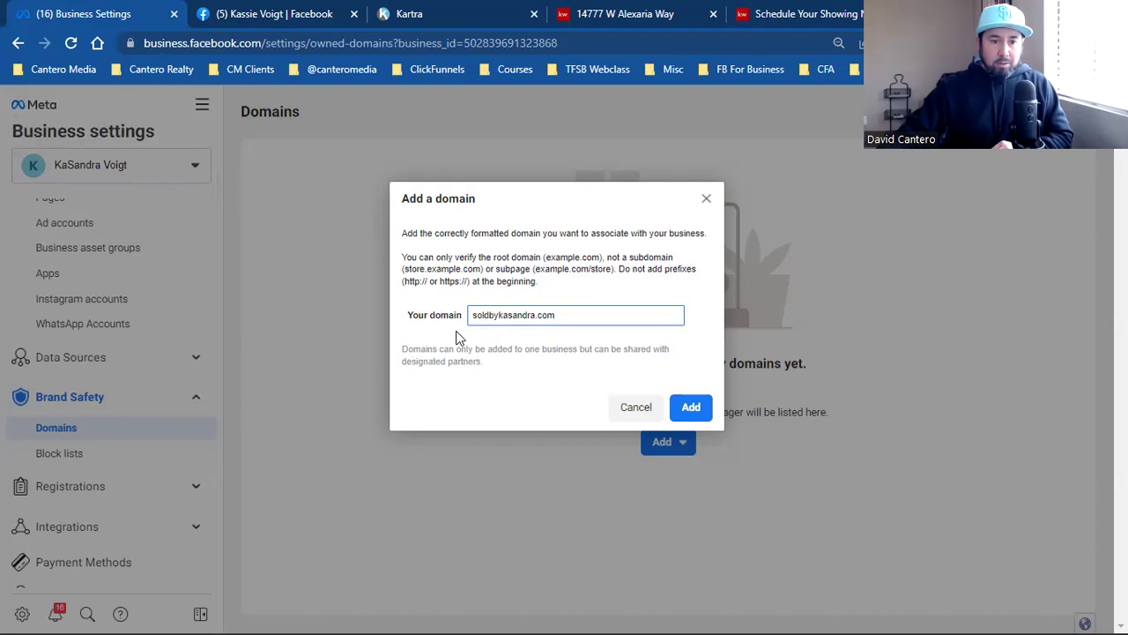
# Step: Add soldbykasandra.com, choose DNS TXT record verification, and copy the verification code
pyautogui.click(692, 411)
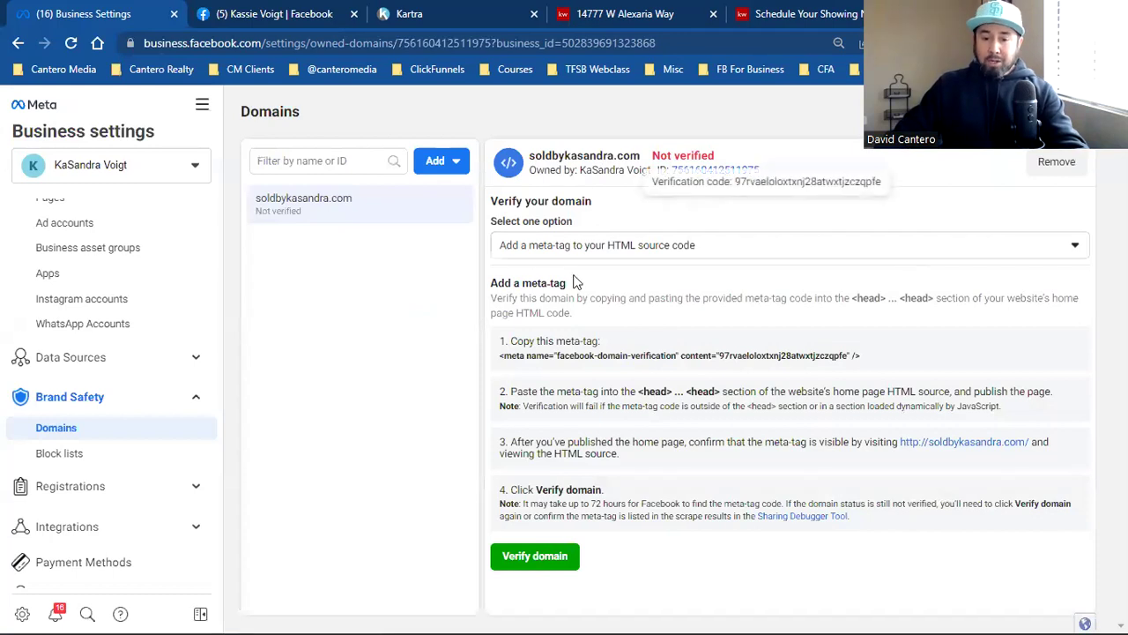
pyautogui.click(591, 252)
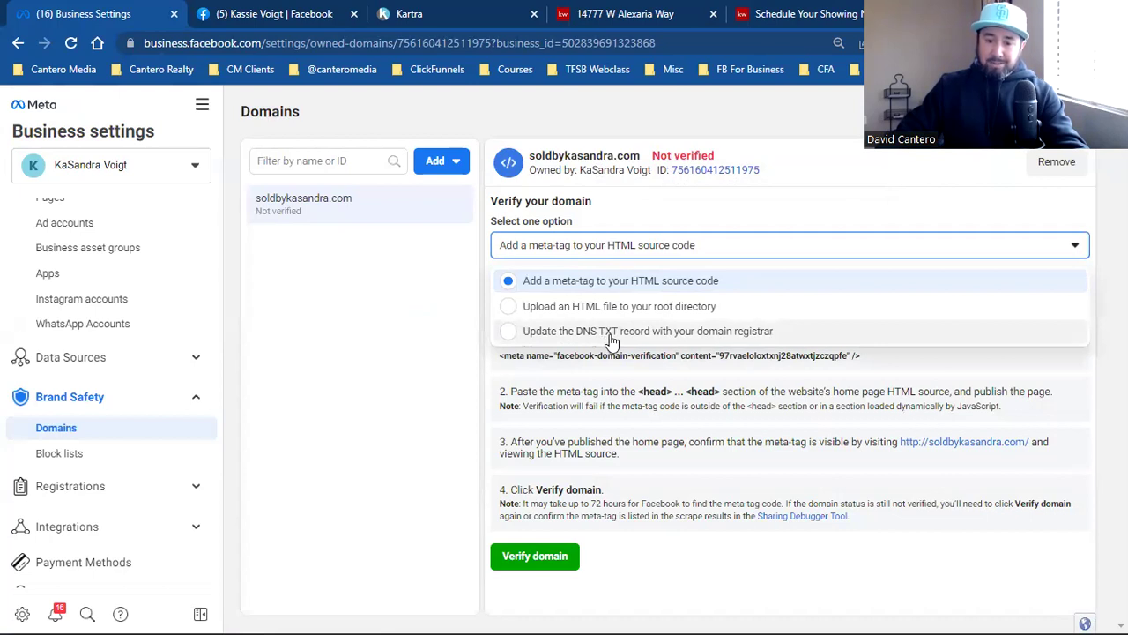
pyautogui.click(647, 338)
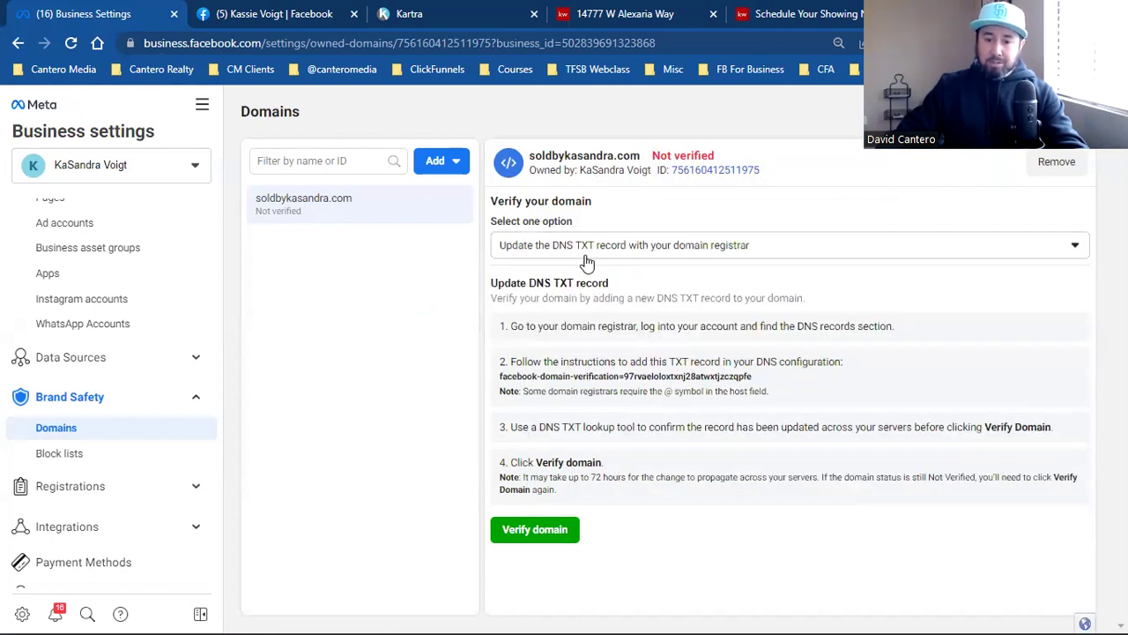
pyautogui.click(559, 379)
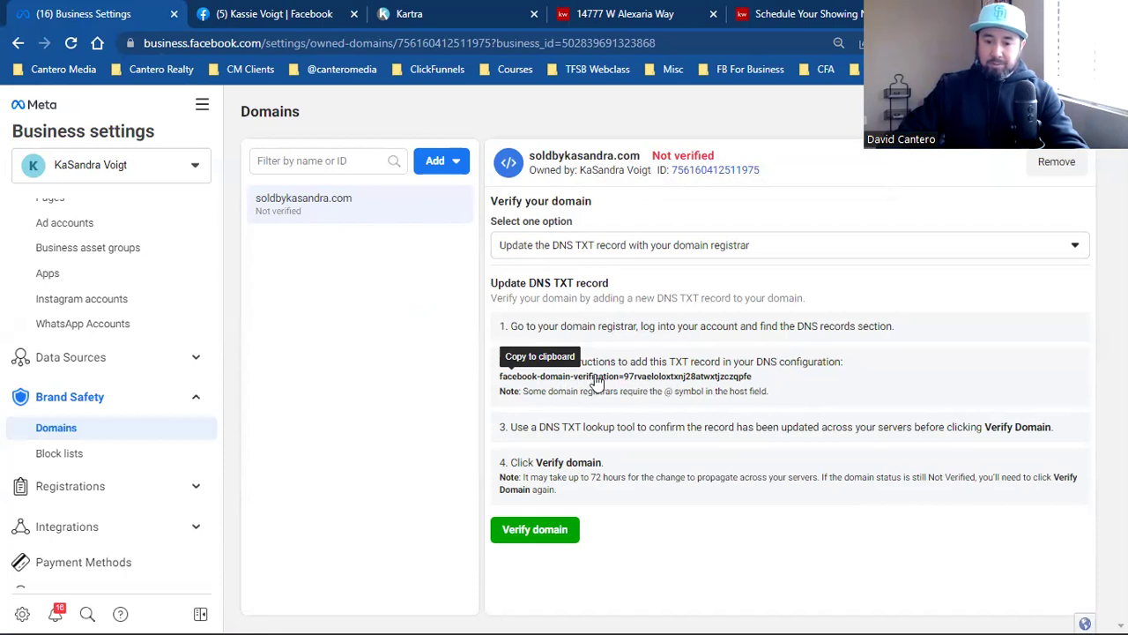
pyautogui.click(595, 382)
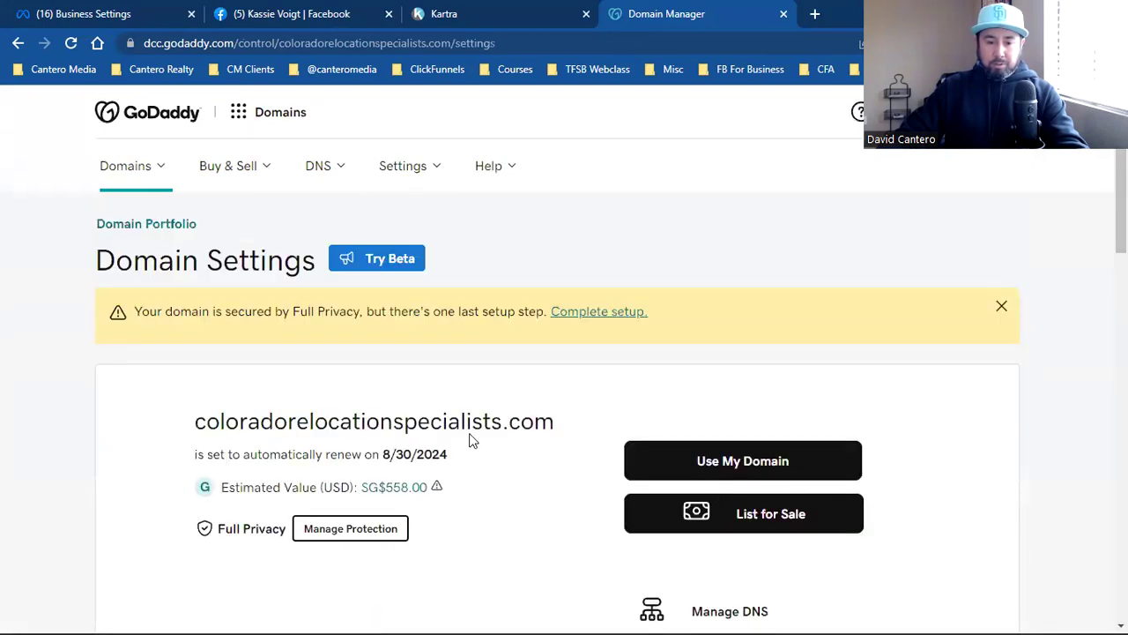
# Step: Open GoDaddy DNS management for coloradorelocationspecialists.com and bring the DNS Records section into view
pyautogui.scroll(-2, 533, 379)
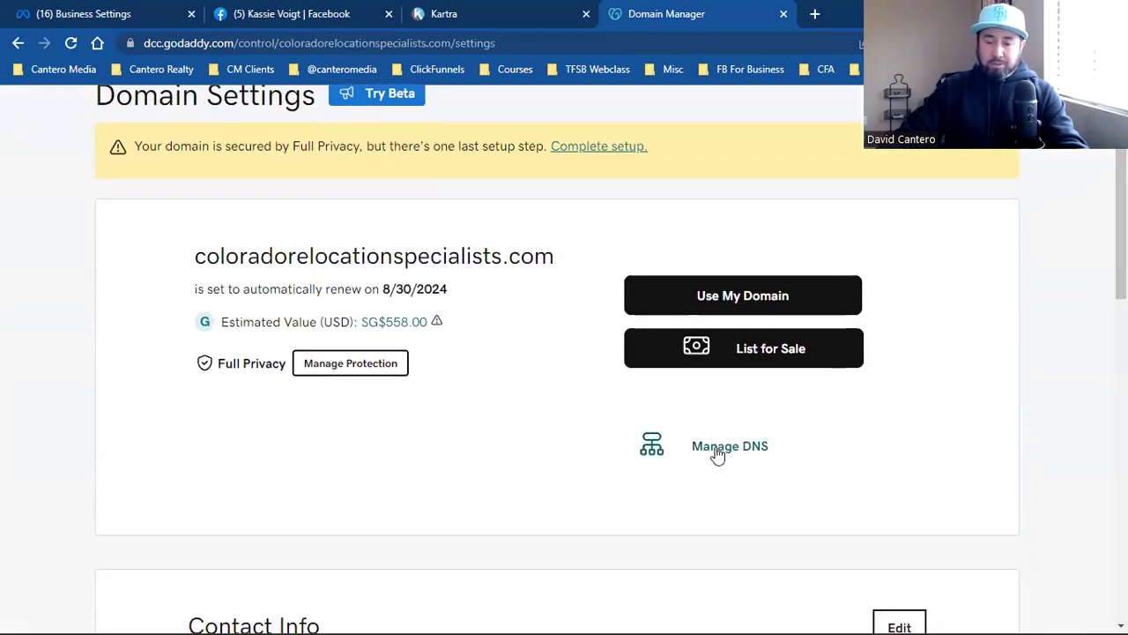
pyautogui.click(723, 449)
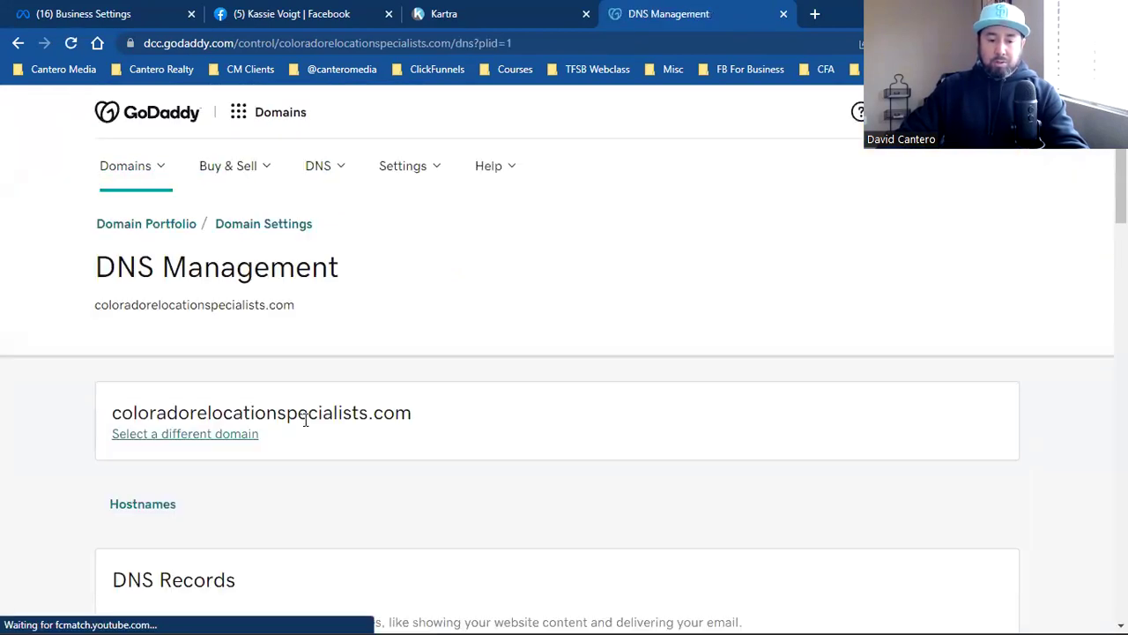
pyautogui.scroll(-1, 305, 421)
pyautogui.tripleClick(180, 499)
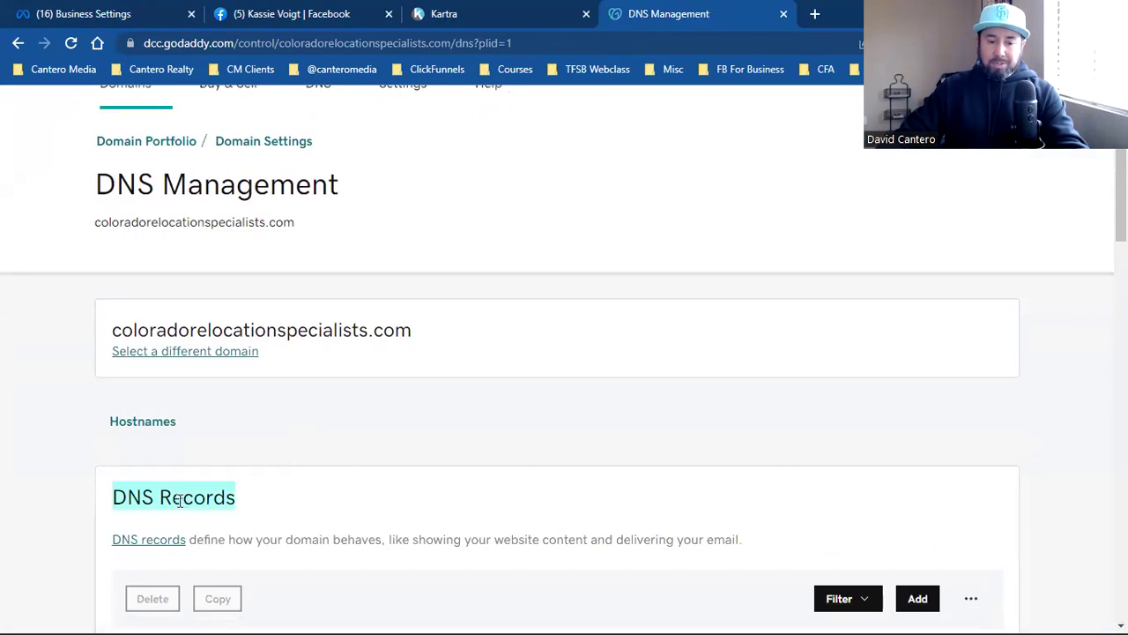
pyautogui.scroll(-3, 406, 460)
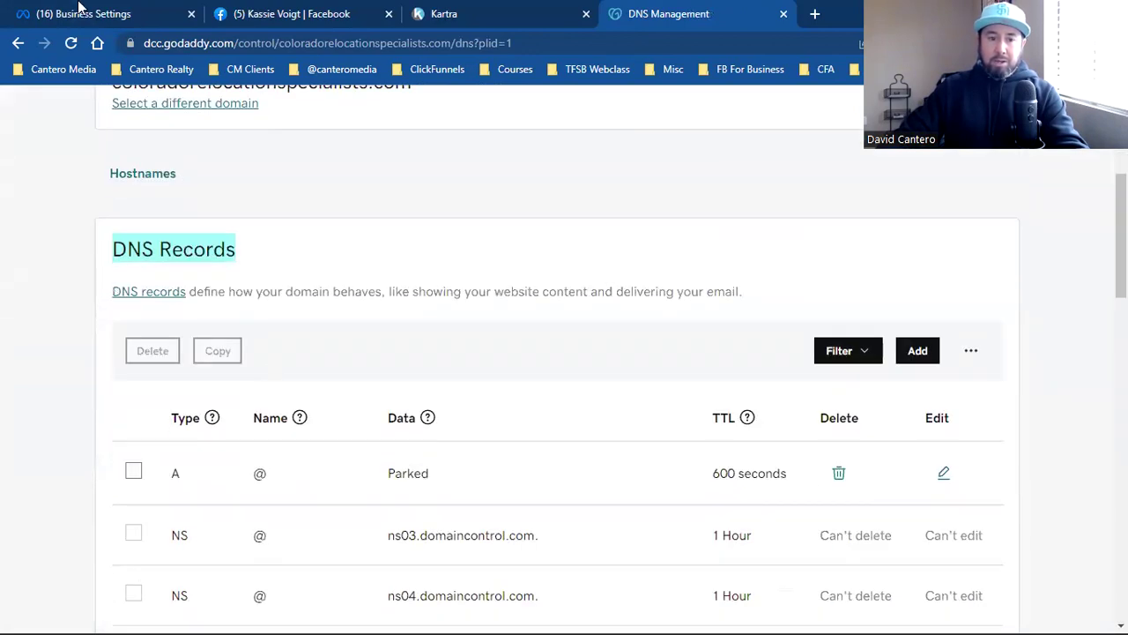
# Step: Return to Meta's instructions and highlight the steps for adding the TXT record
pyautogui.click(79, 9)
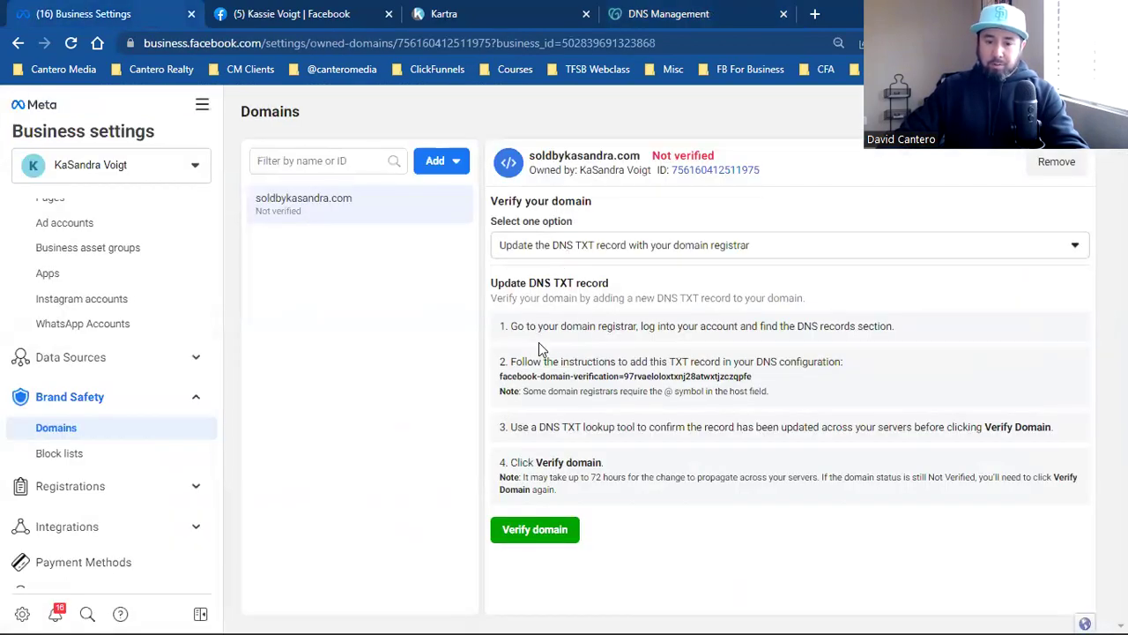
pyautogui.tripleClick(563, 328)
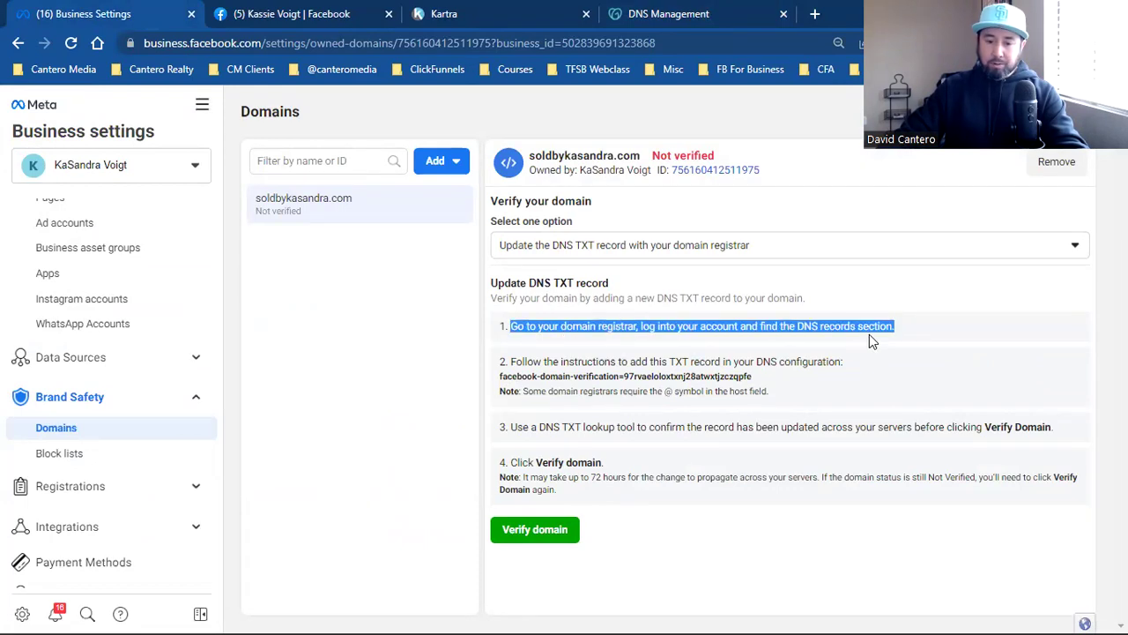
pyautogui.tripleClick(588, 361)
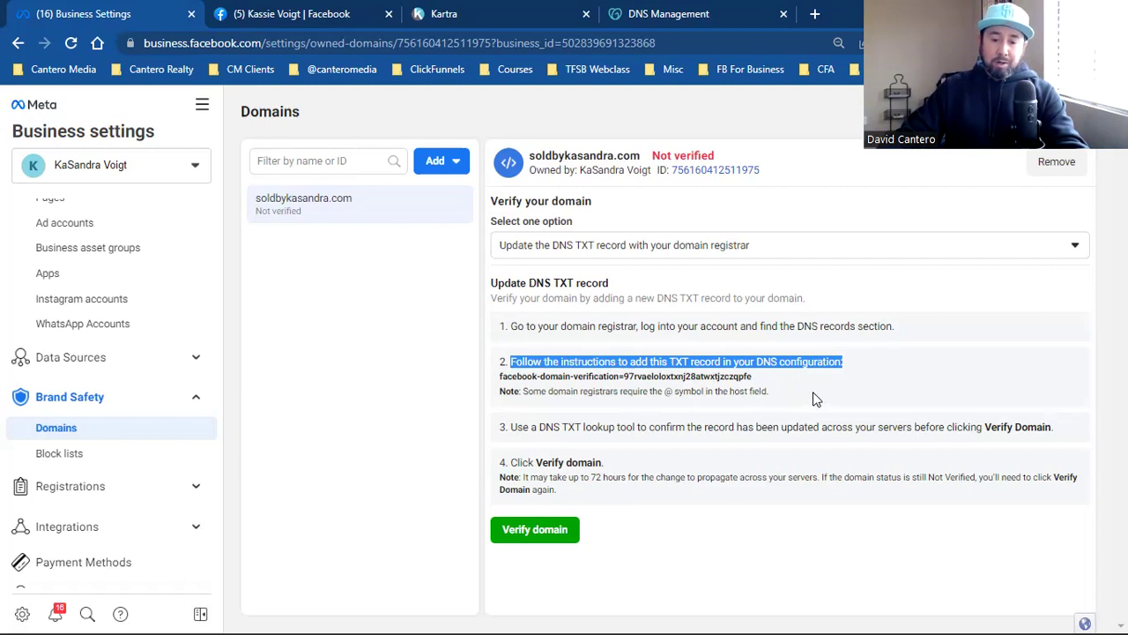
# Step: Add a GoDaddy TXT record named @ with the pasted Facebook verification code as its value
pyautogui.click(644, 11)
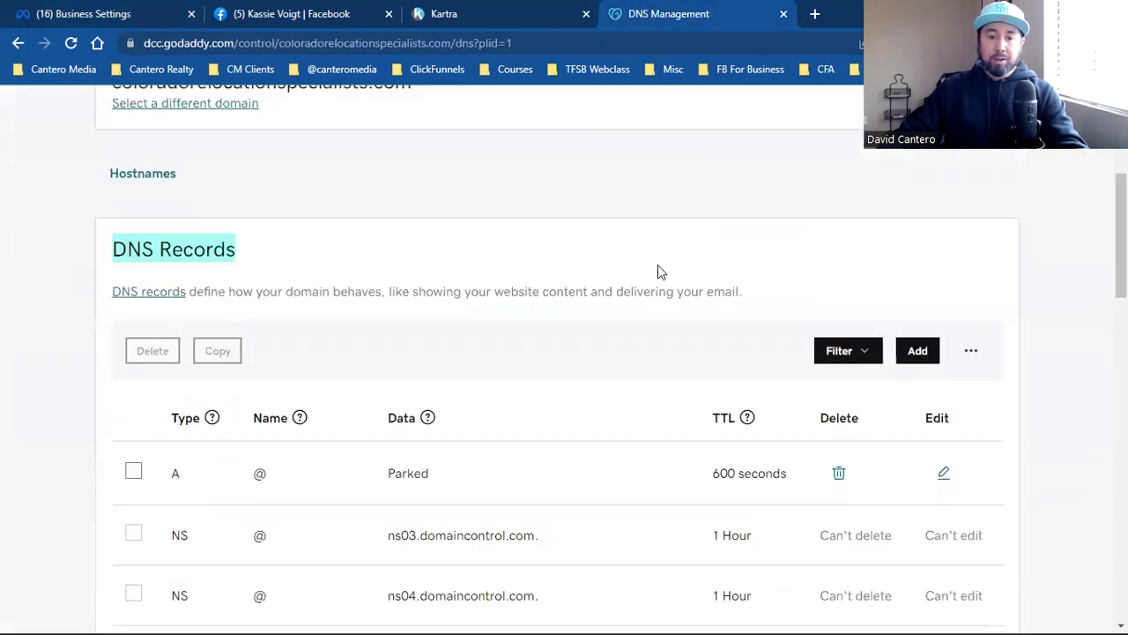
pyautogui.click(917, 351)
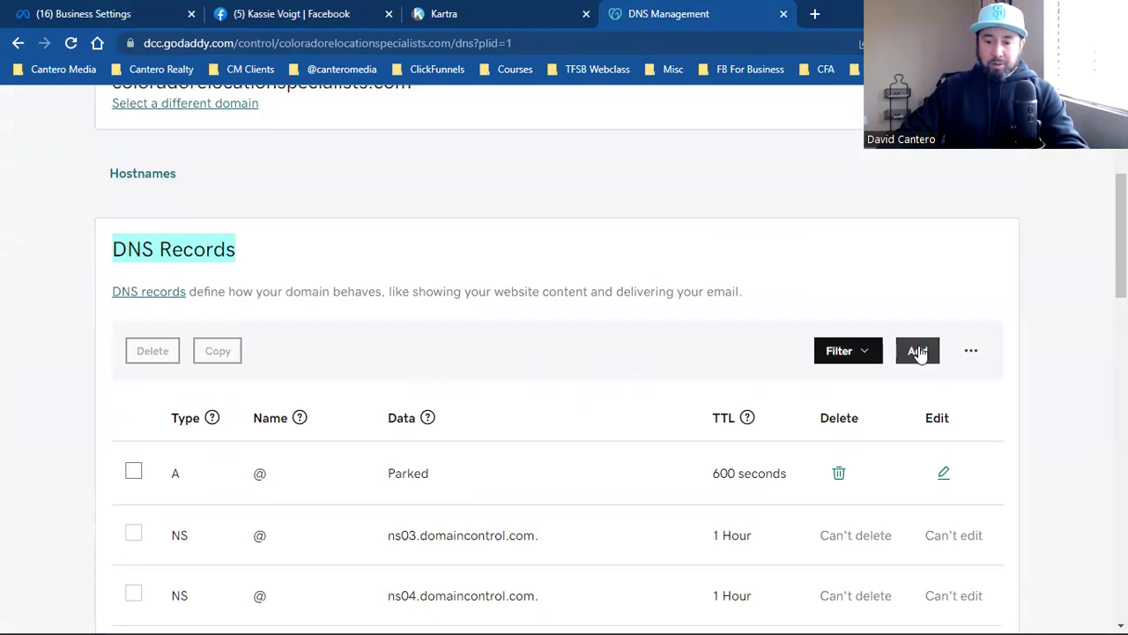
pyautogui.click(179, 488)
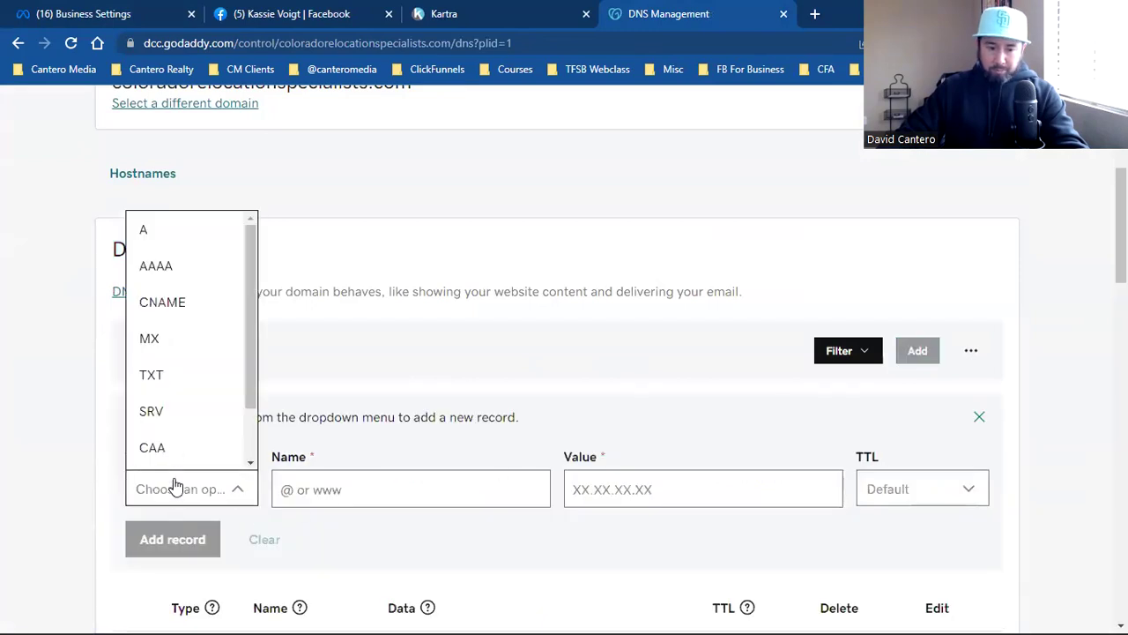
pyautogui.click(152, 376)
pyautogui.click(344, 491)
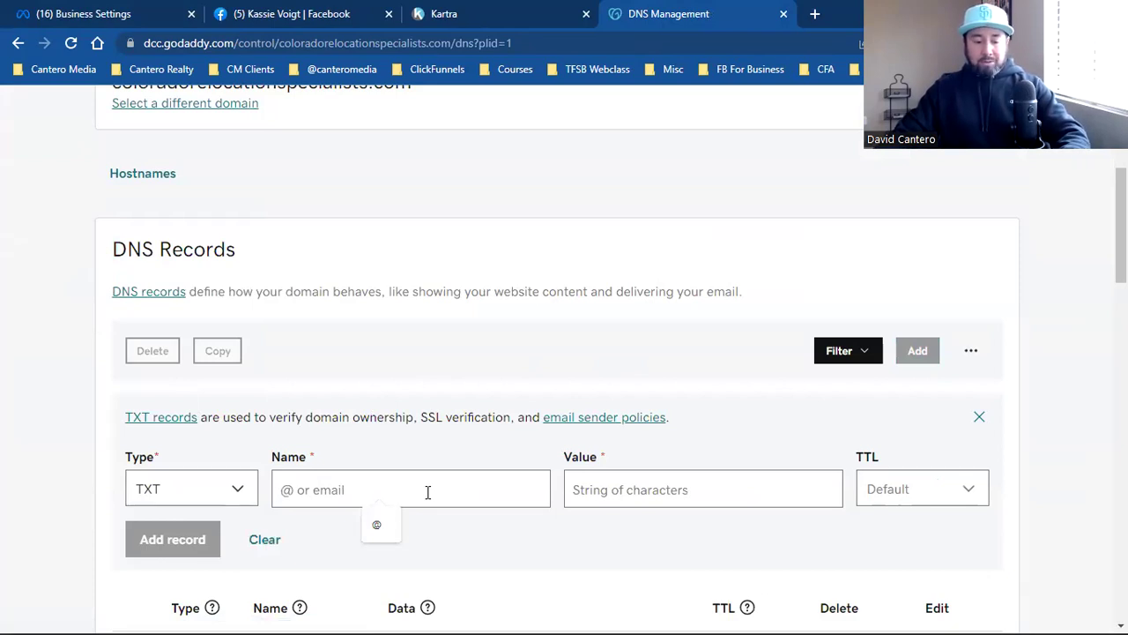
pyautogui.write('@')
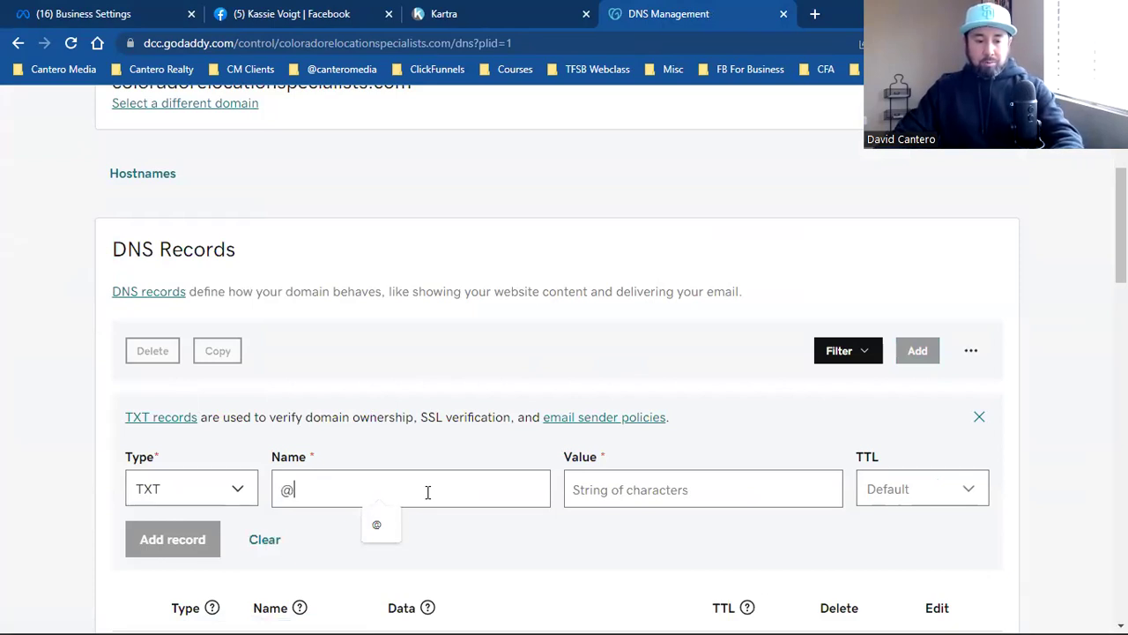
pyautogui.click(624, 489)
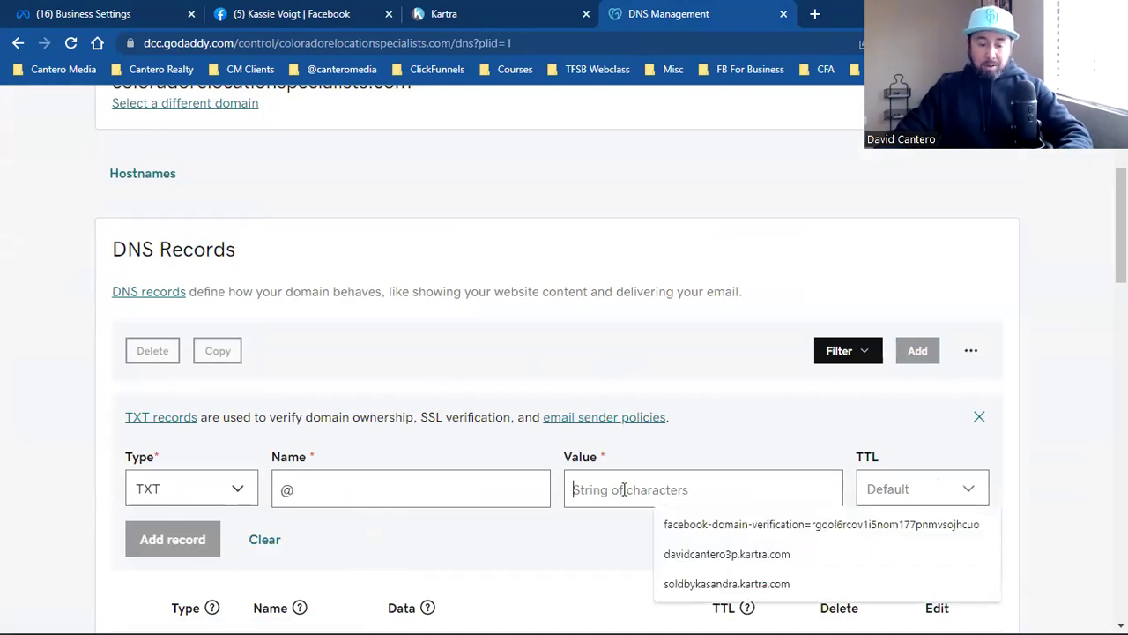
pyautogui.hotkey('ctrl', 'v')
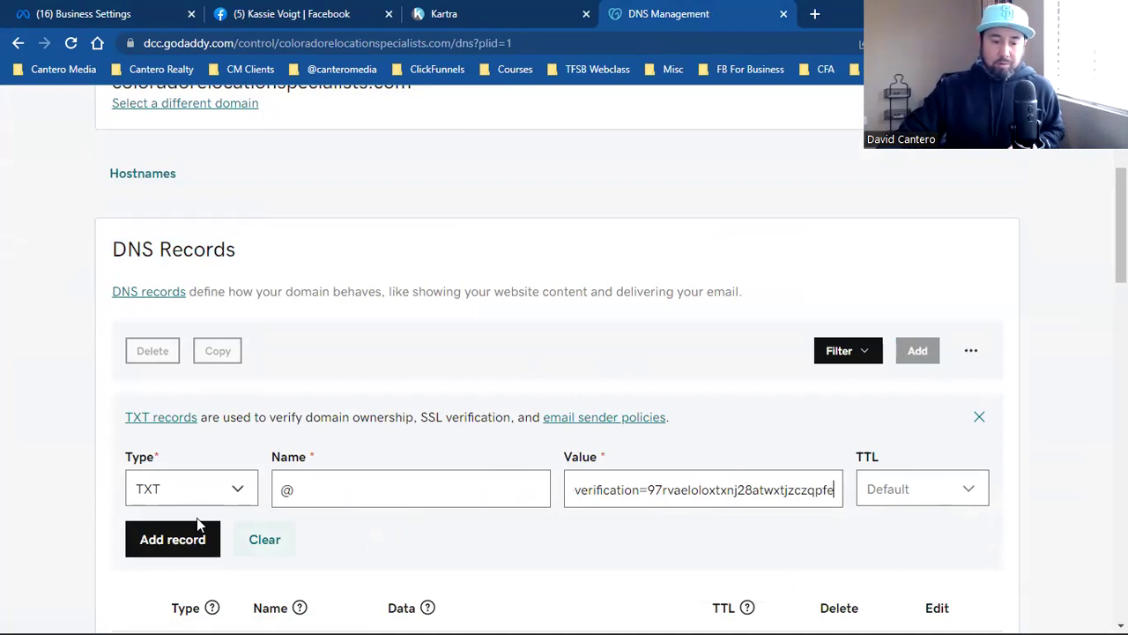
pyautogui.click(152, 545)
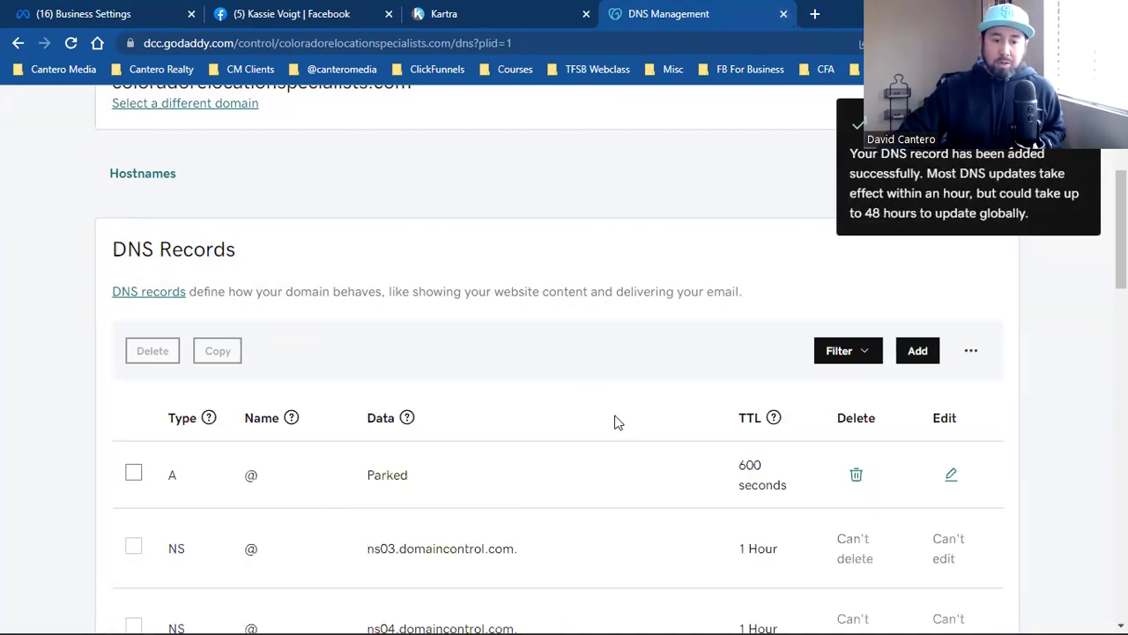
pyautogui.scroll(-7, 615, 421)
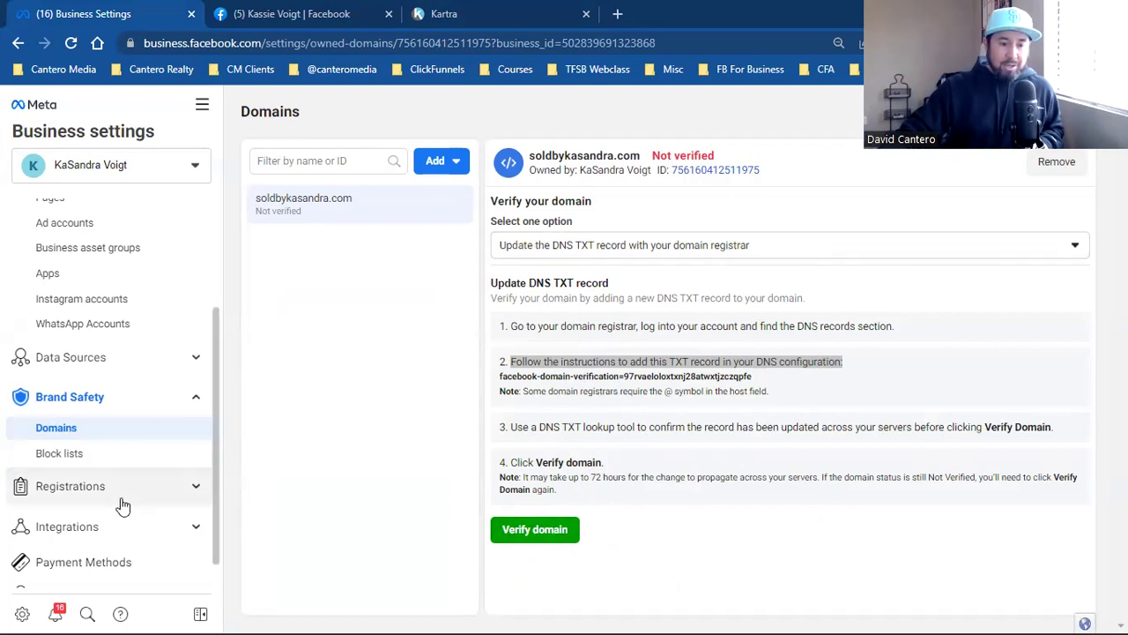
# Step: Open Business info, point out the empty Tax ID and legal name, and start editing details
pyautogui.scroll(-2, 121, 503)
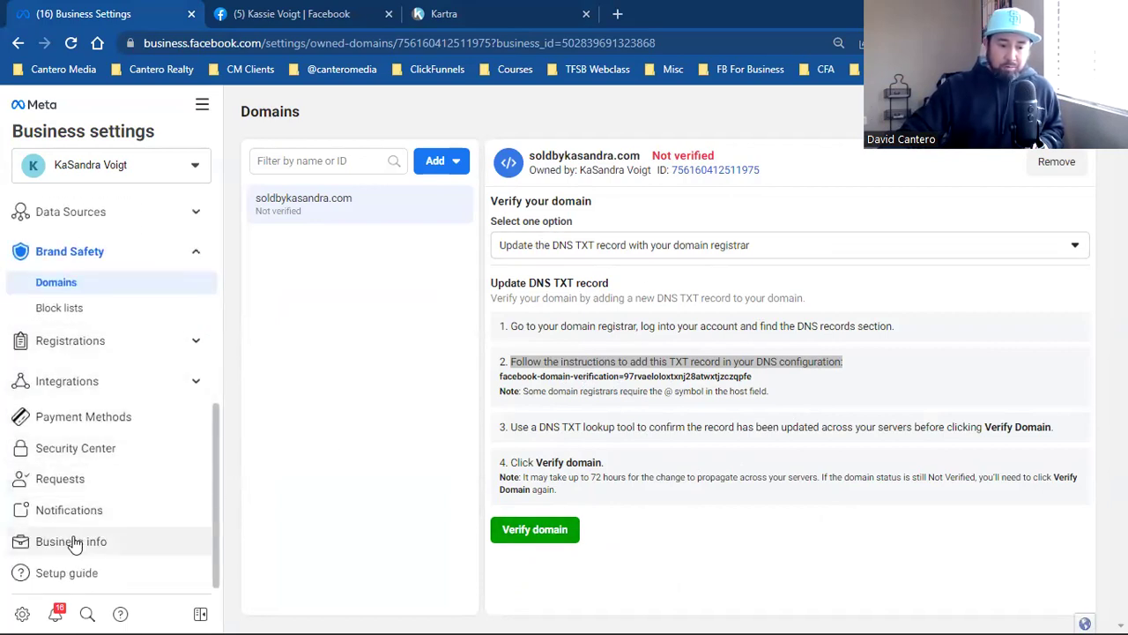
pyautogui.click(75, 544)
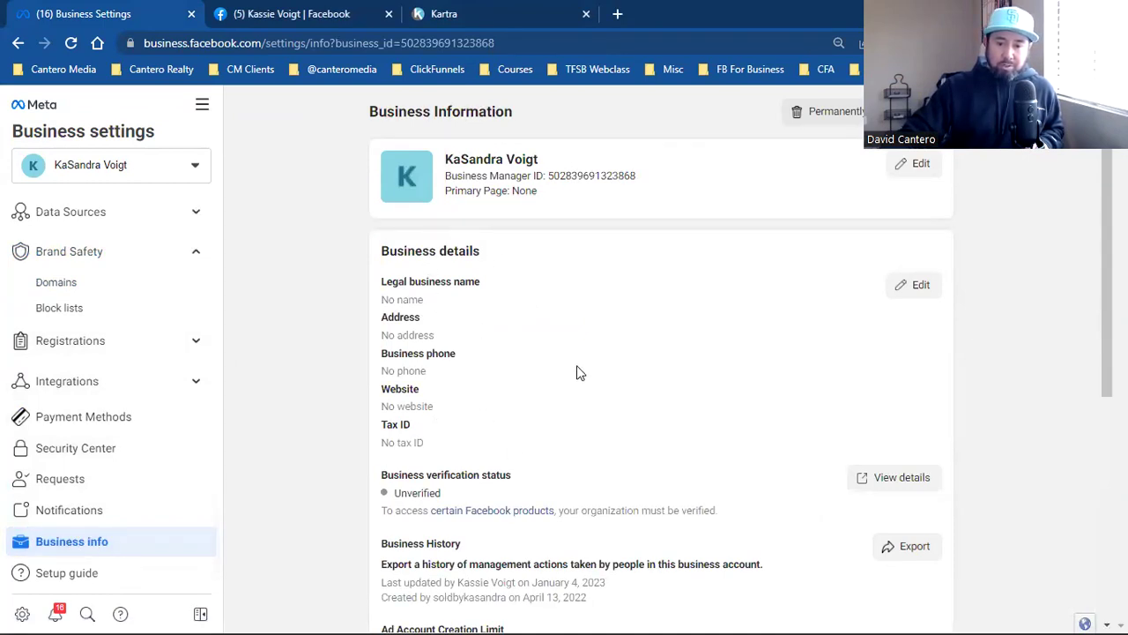
pyautogui.tripleClick(406, 441)
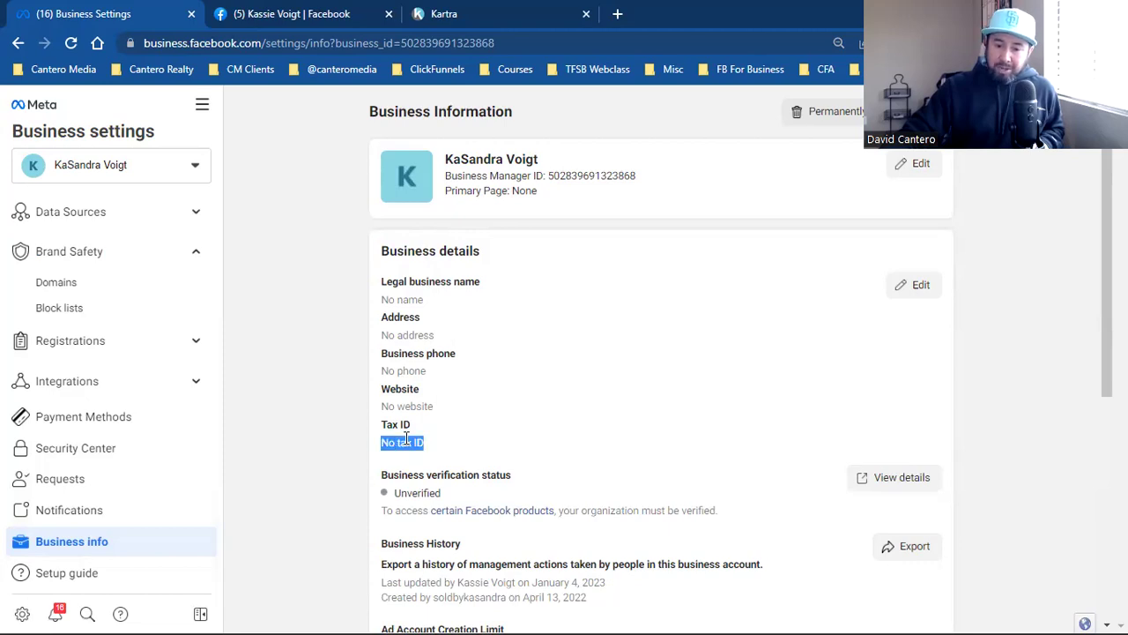
pyautogui.tripleClick(399, 282)
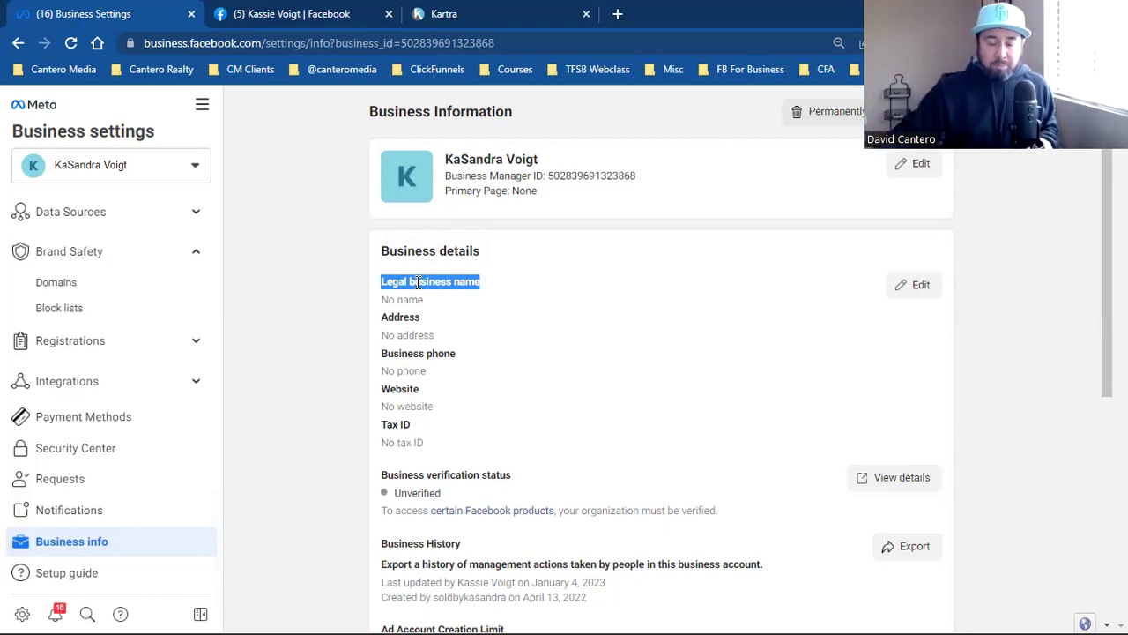
pyautogui.click(818, 297)
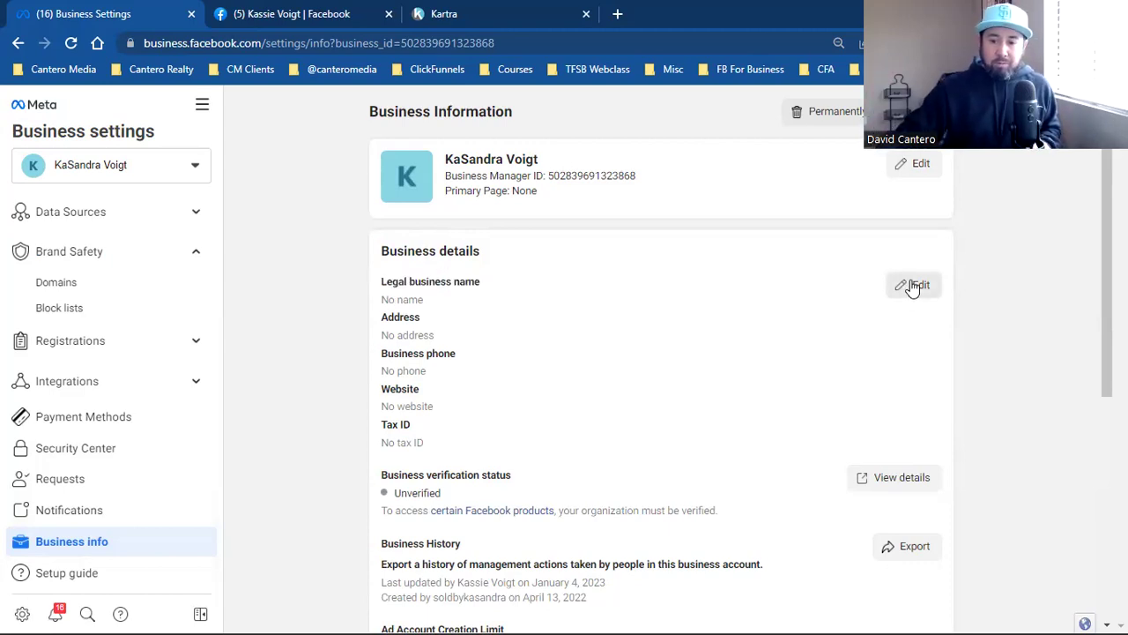
pyautogui.click(915, 284)
pyautogui.click(403, 197)
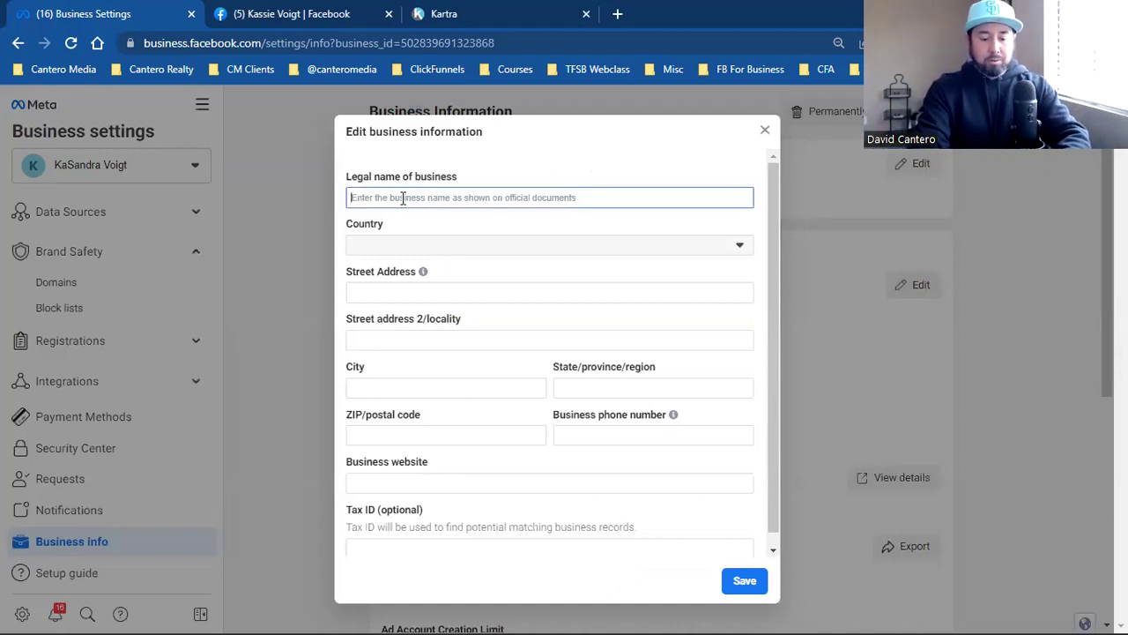
pyautogui.write('facebook-domain-verification=97rvaeloloxtxnj28atwxtjczqpfe')
pyautogui.tripleClick(402, 197)
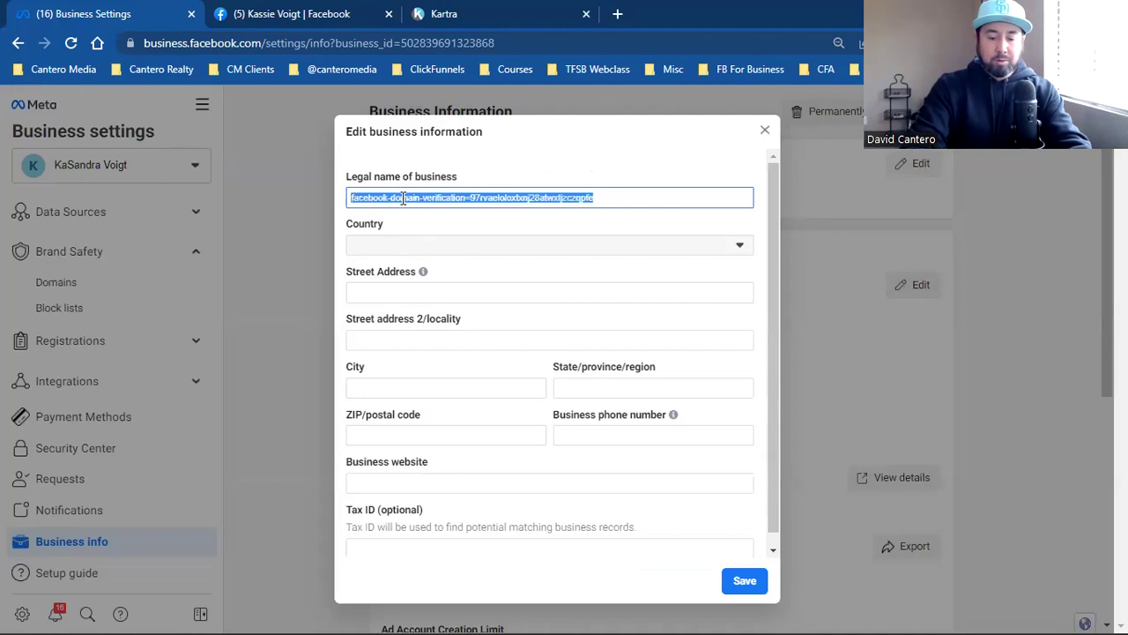
pyautogui.write('Sold By S')
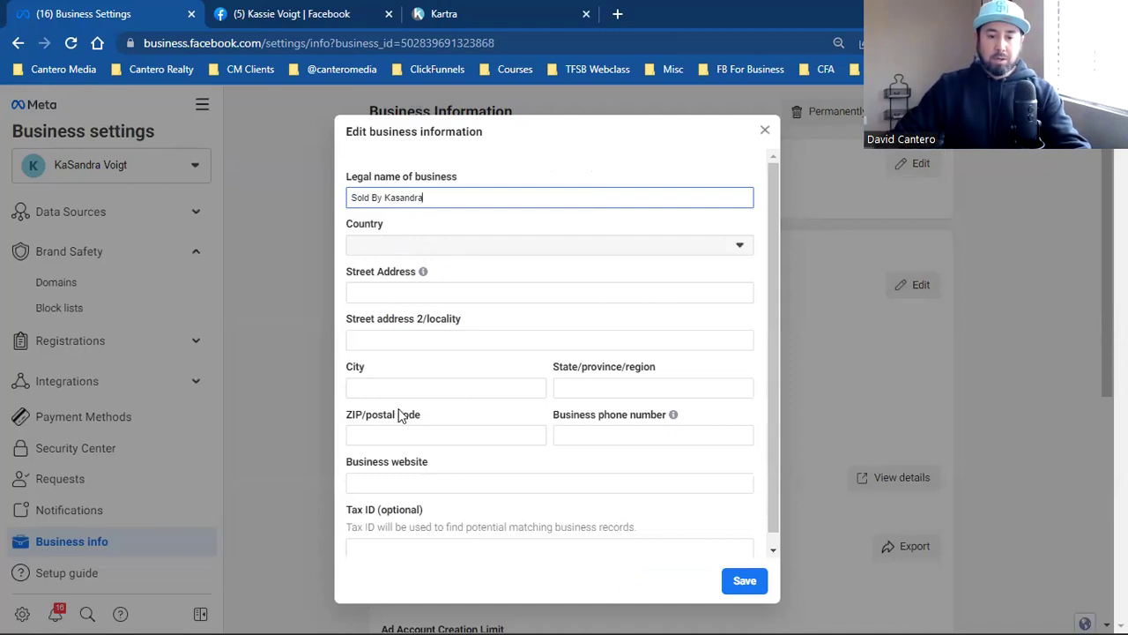
pyautogui.click(748, 581)
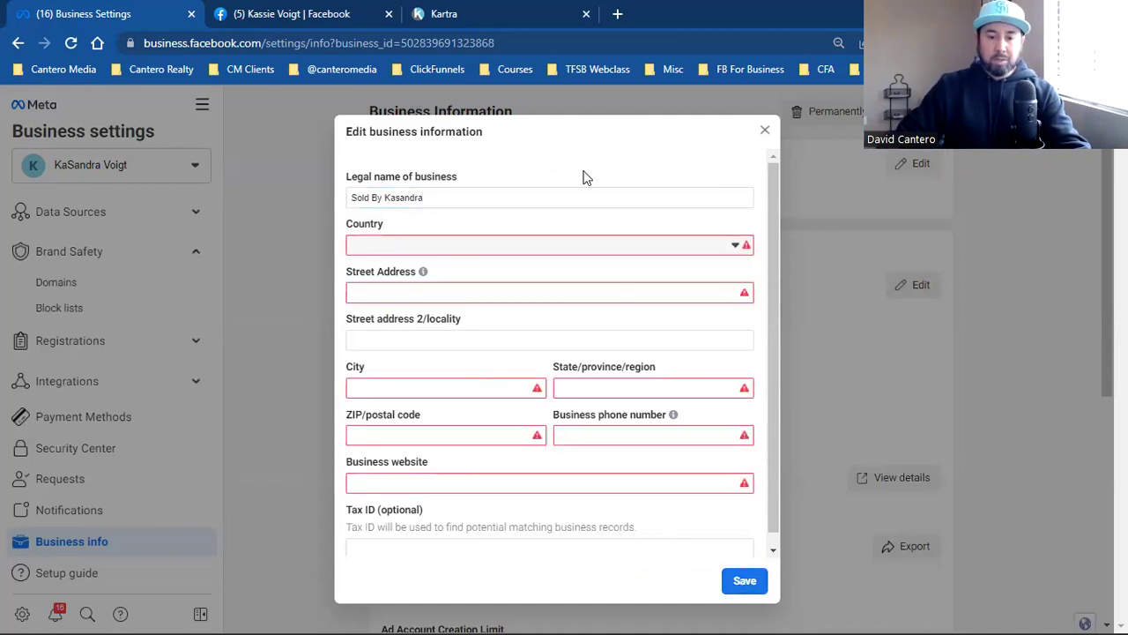
pyautogui.press('Escape')
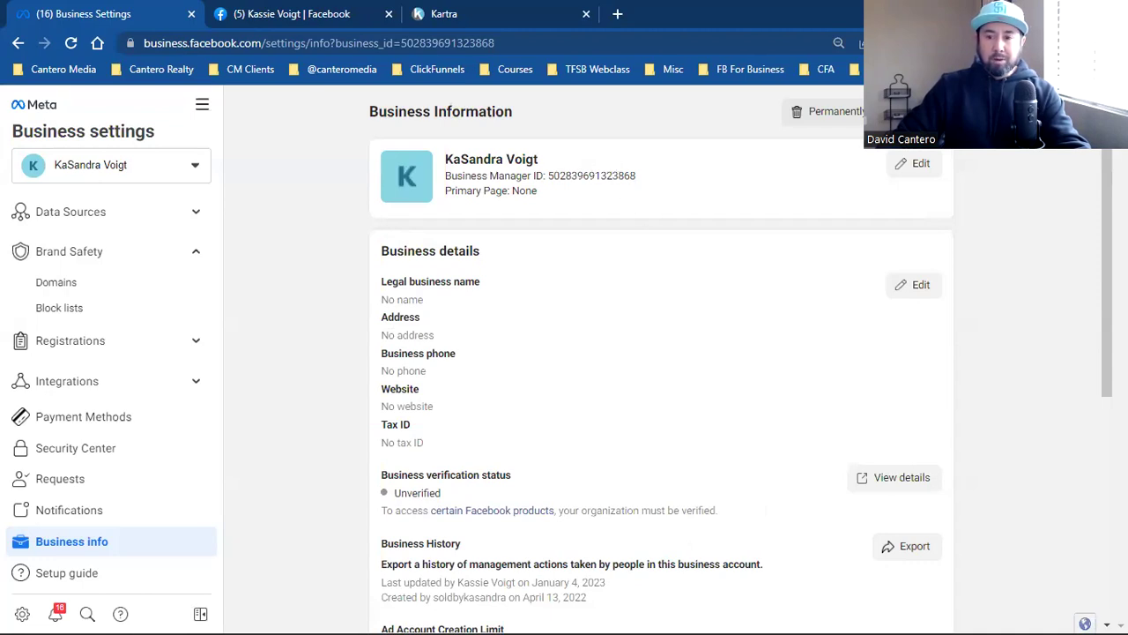
# Step: Search for and save the KW Elite Realty Page as the primary Page, then reload
pyautogui.click(913, 163)
pyautogui.click(571, 225)
pyautogui.write('sold')
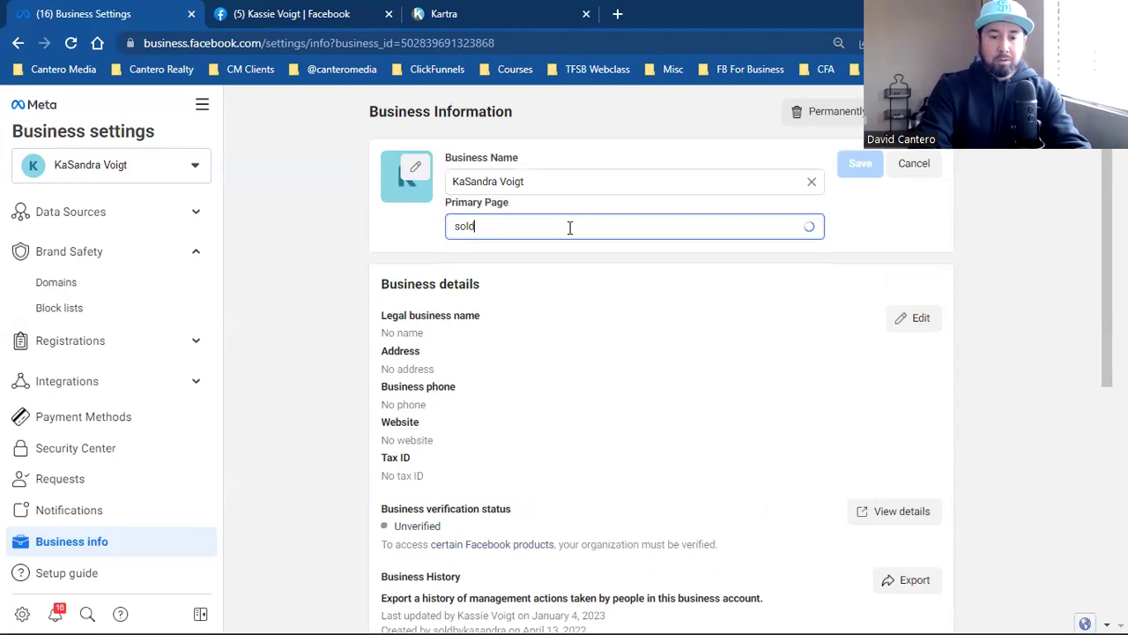
pyautogui.press('BackSpace')
pyautogui.press('BackSpace')
pyautogui.press('BackSpace')
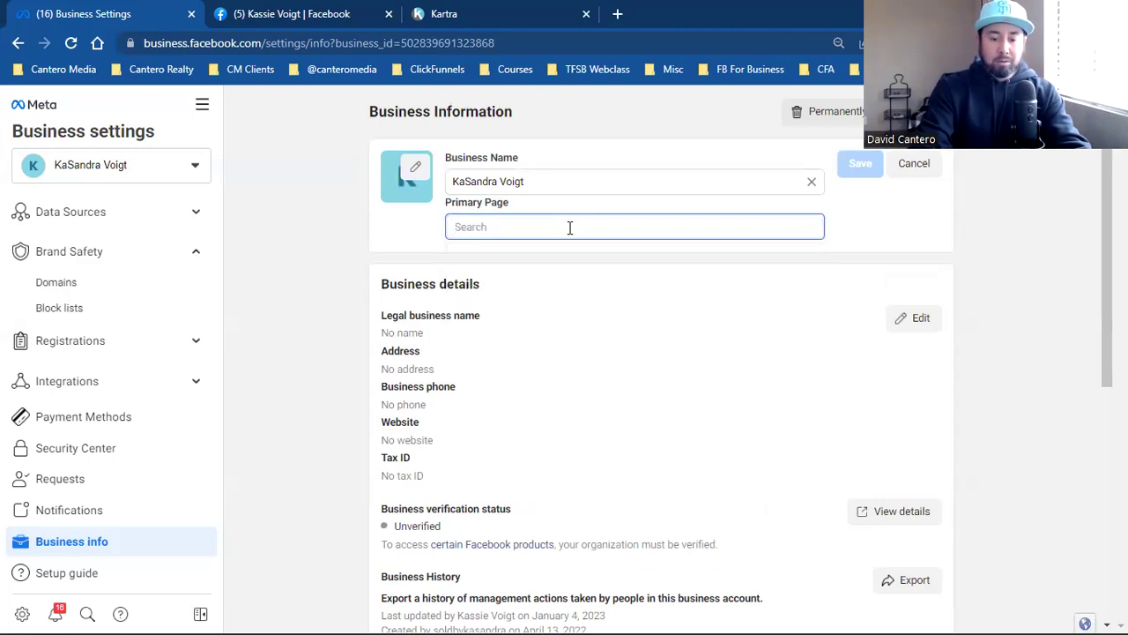
pyautogui.write('ka')
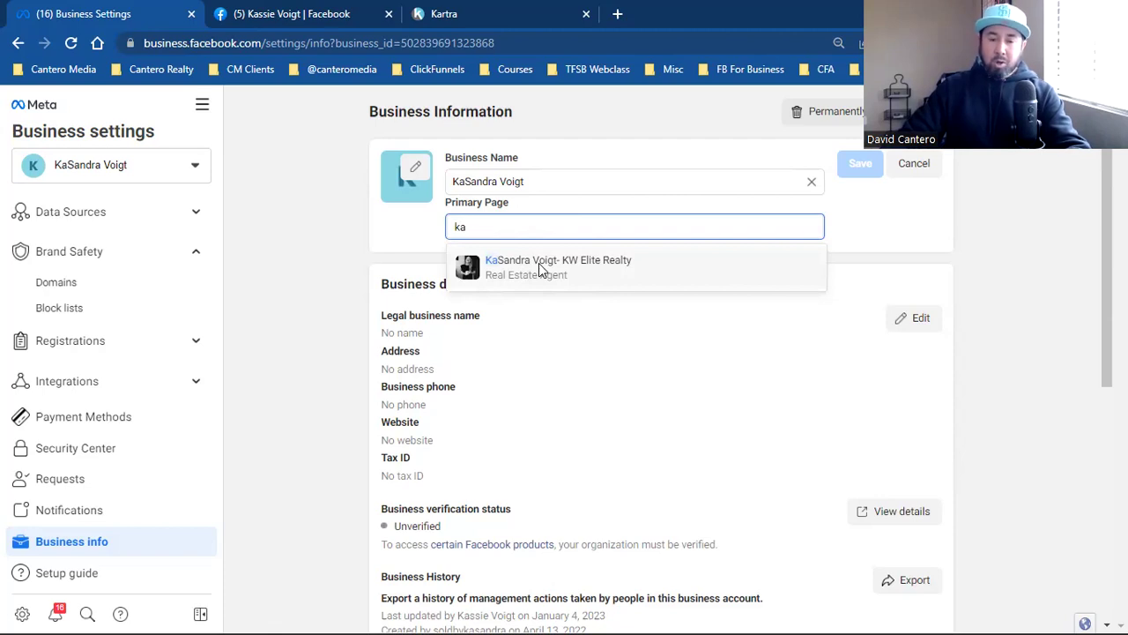
pyautogui.click(566, 270)
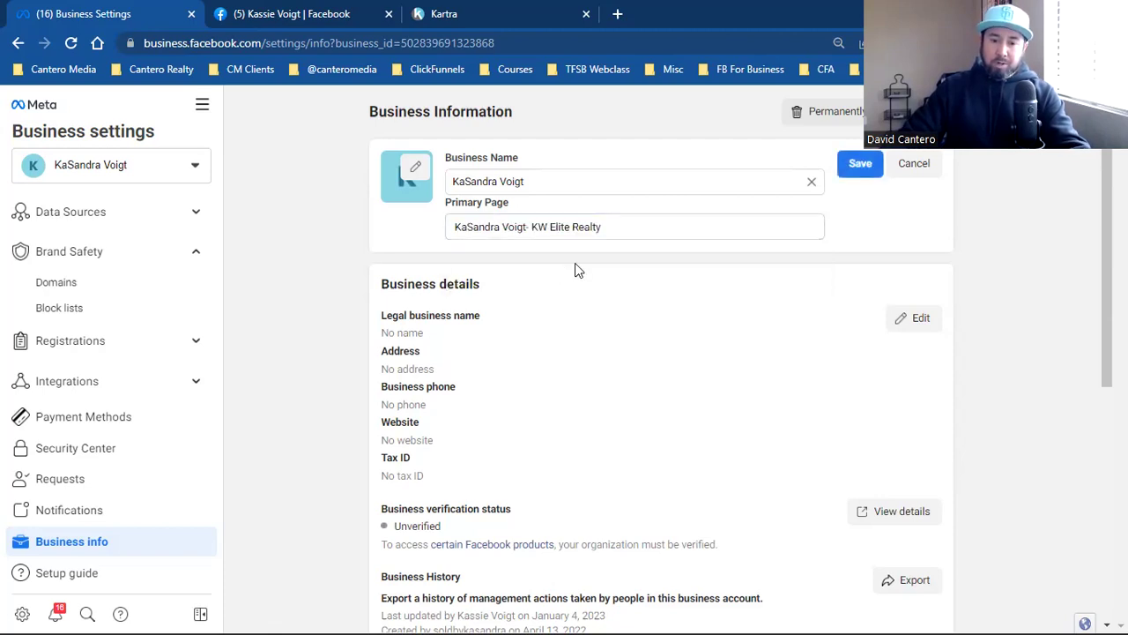
pyautogui.click(860, 164)
pyautogui.press('F5')
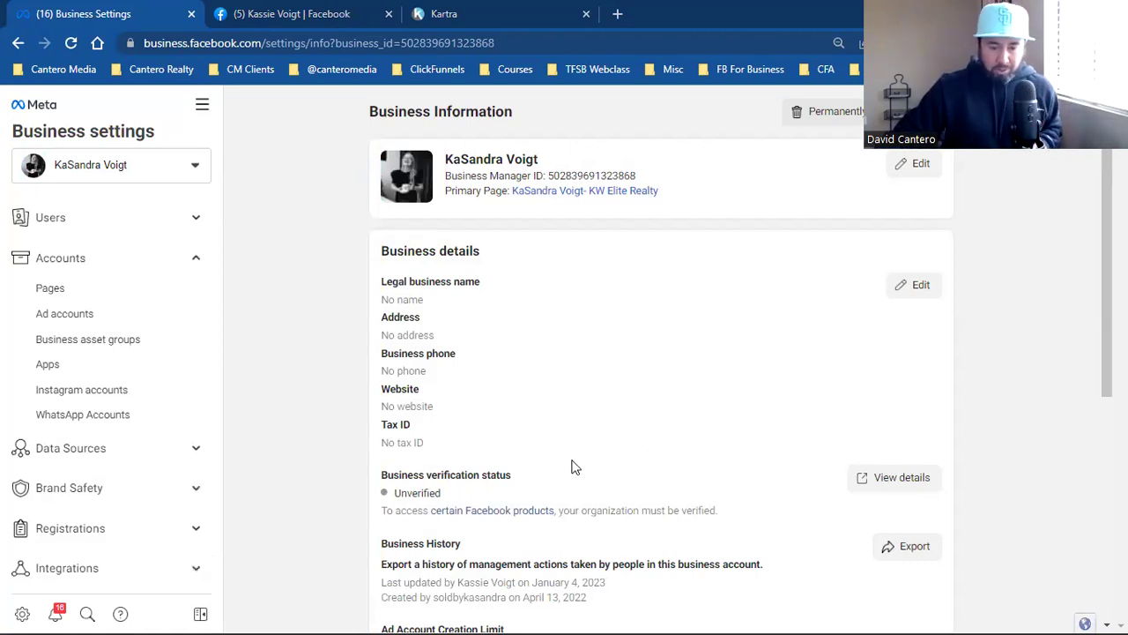
# Step: Review the empty business details and leave two-factor authentication set to No one
pyautogui.moveTo(418, 256); pyautogui.dragTo(455, 405)
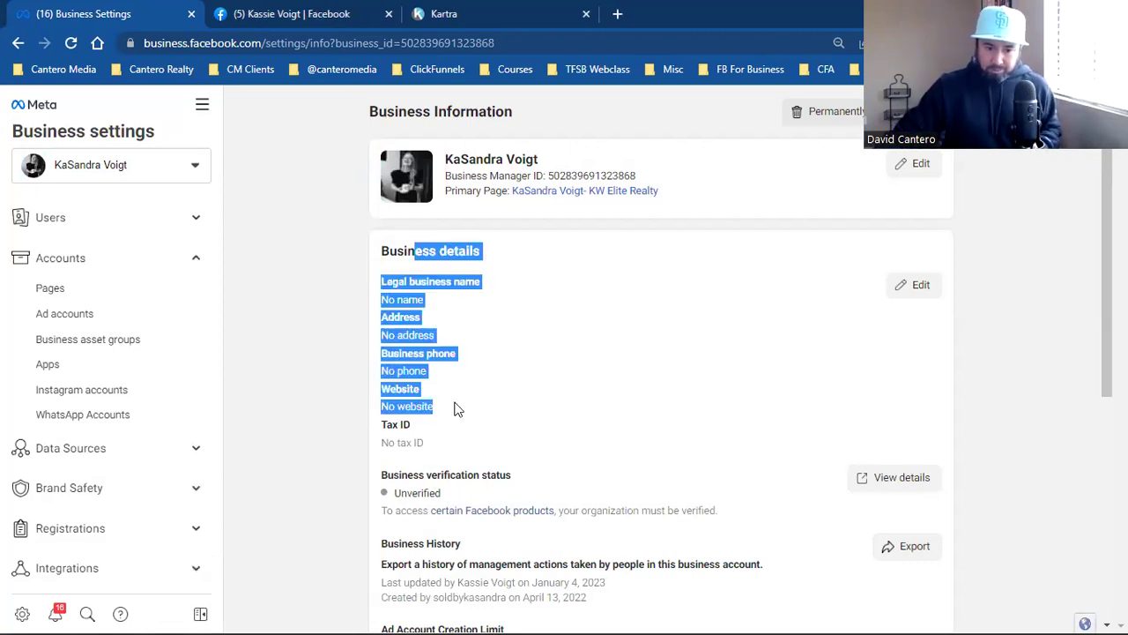
pyautogui.scroll(-2, 547, 430)
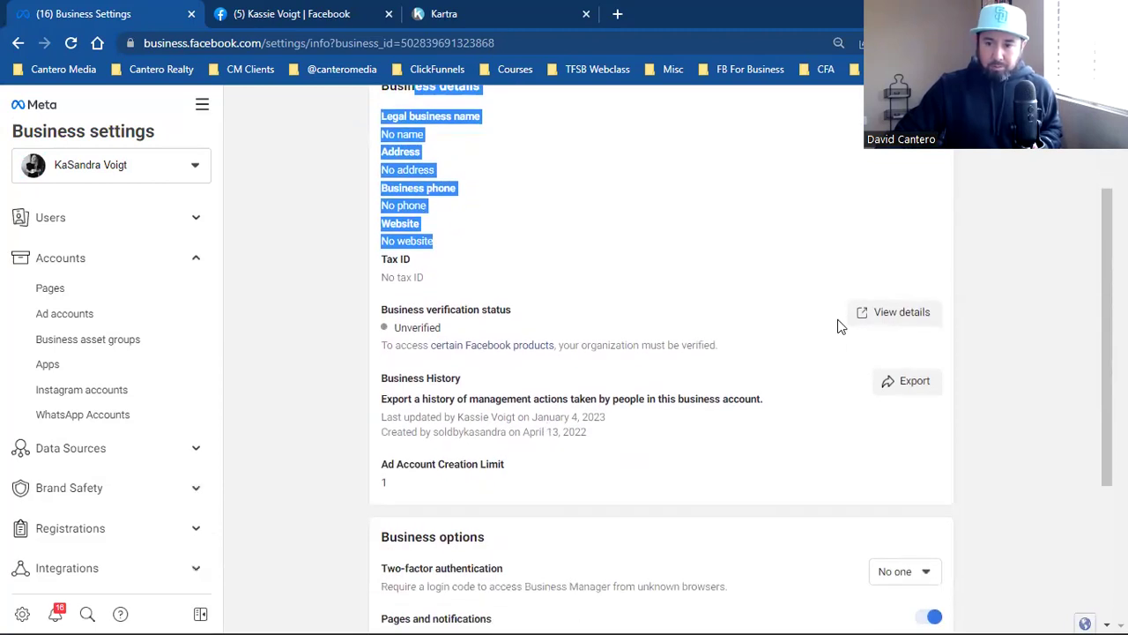
pyautogui.scroll(-2, 789, 349)
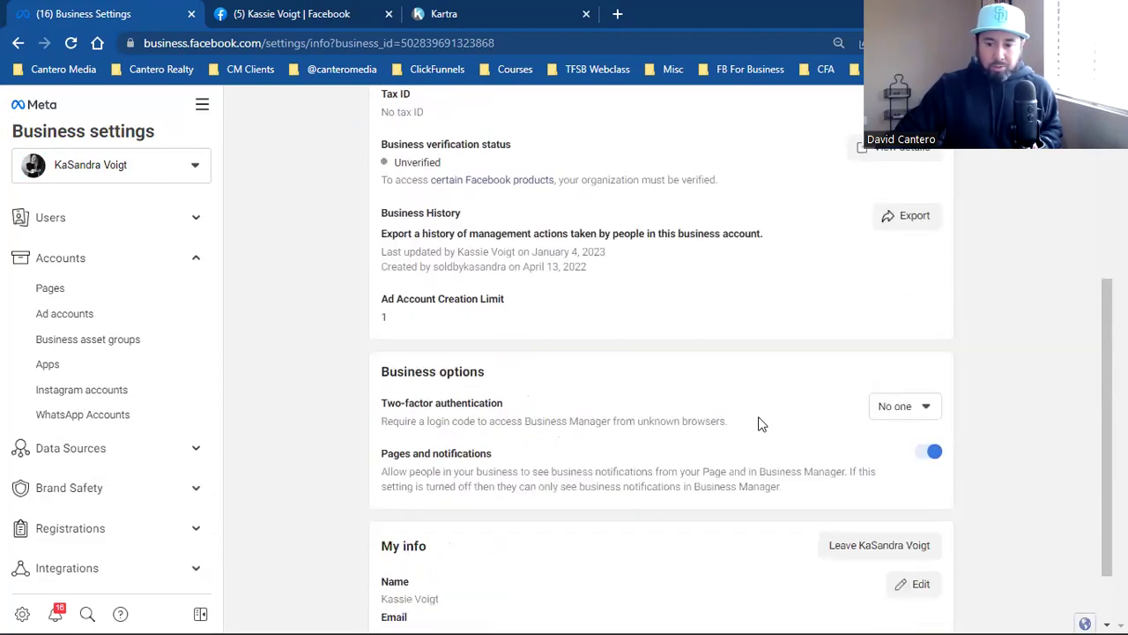
pyautogui.tripleClick(499, 403)
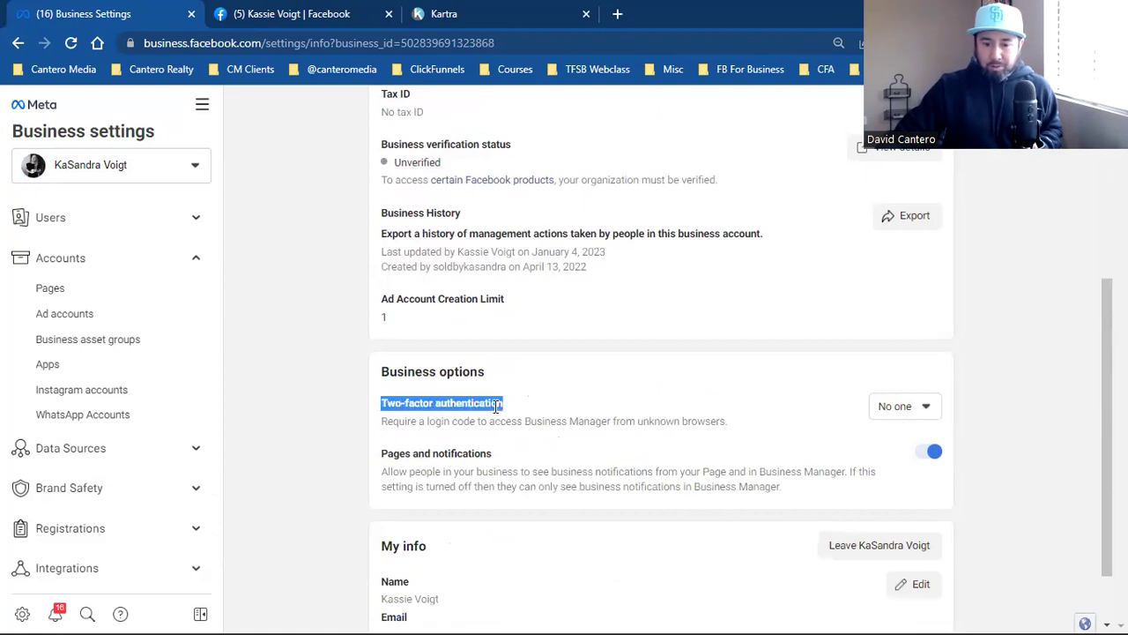
pyautogui.click(902, 412)
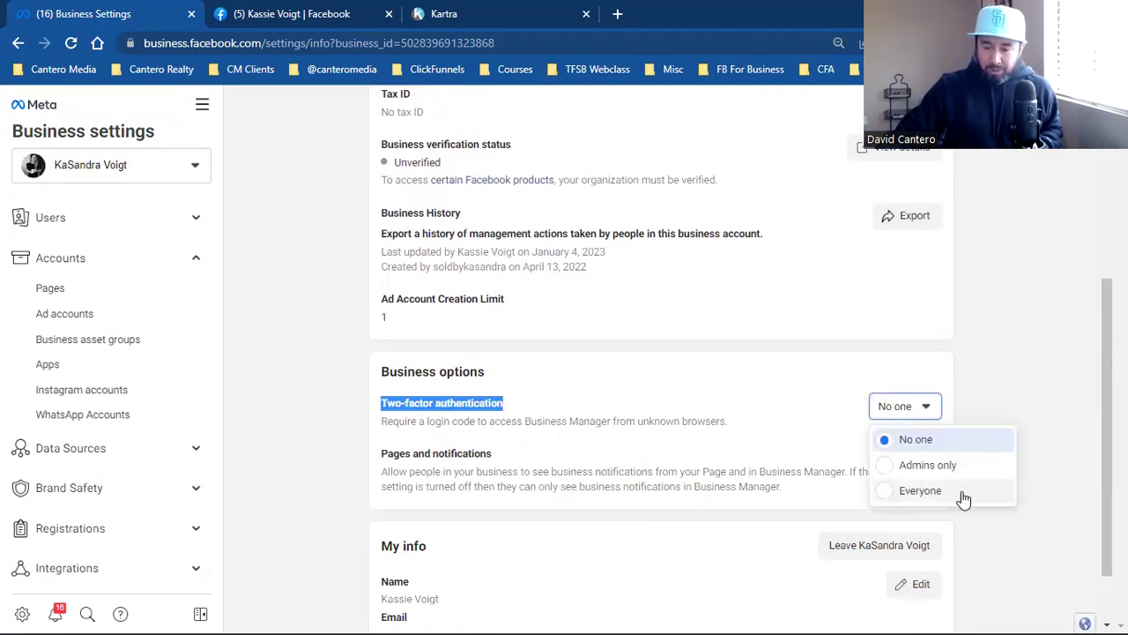
pyautogui.click(999, 358)
# Step: Open the editor for your own user info under My info
pyautogui.scroll(-1, 999, 358)
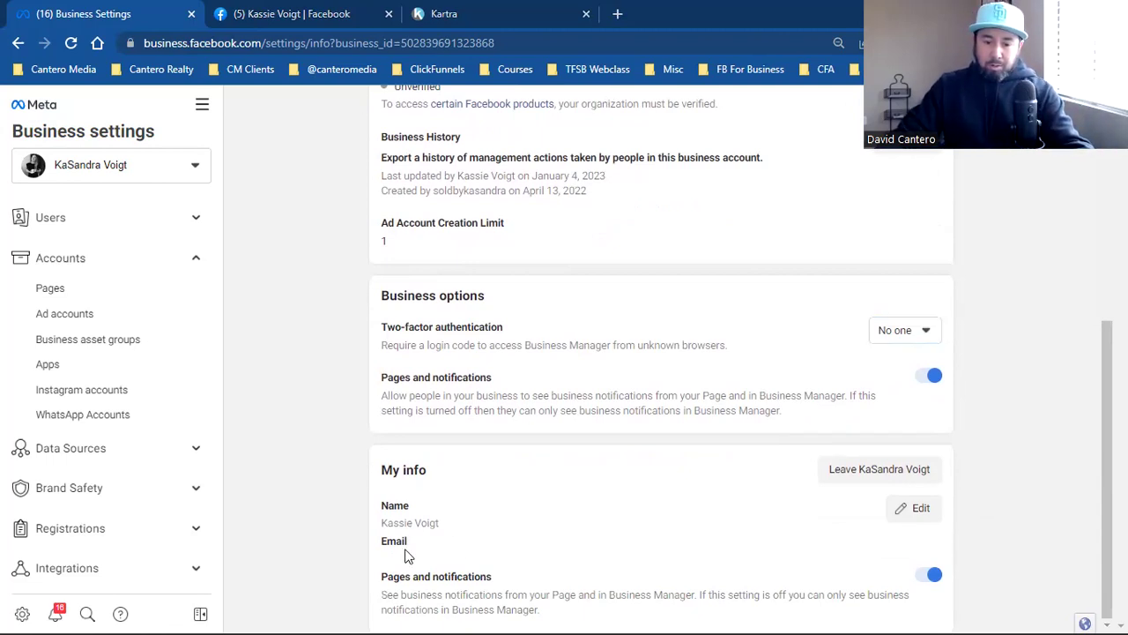
pyautogui.click(913, 511)
pyautogui.scroll(-1, 517, 510)
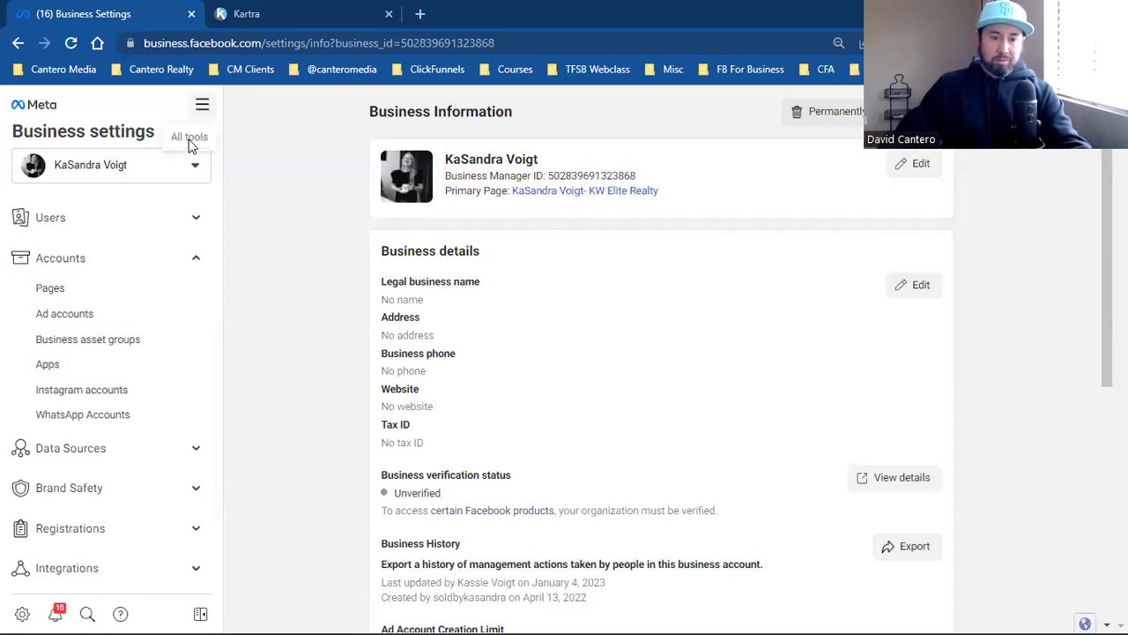
# Step: Go to the ad account's billing Payment settings page through the All tools menu
pyautogui.click(202, 104)
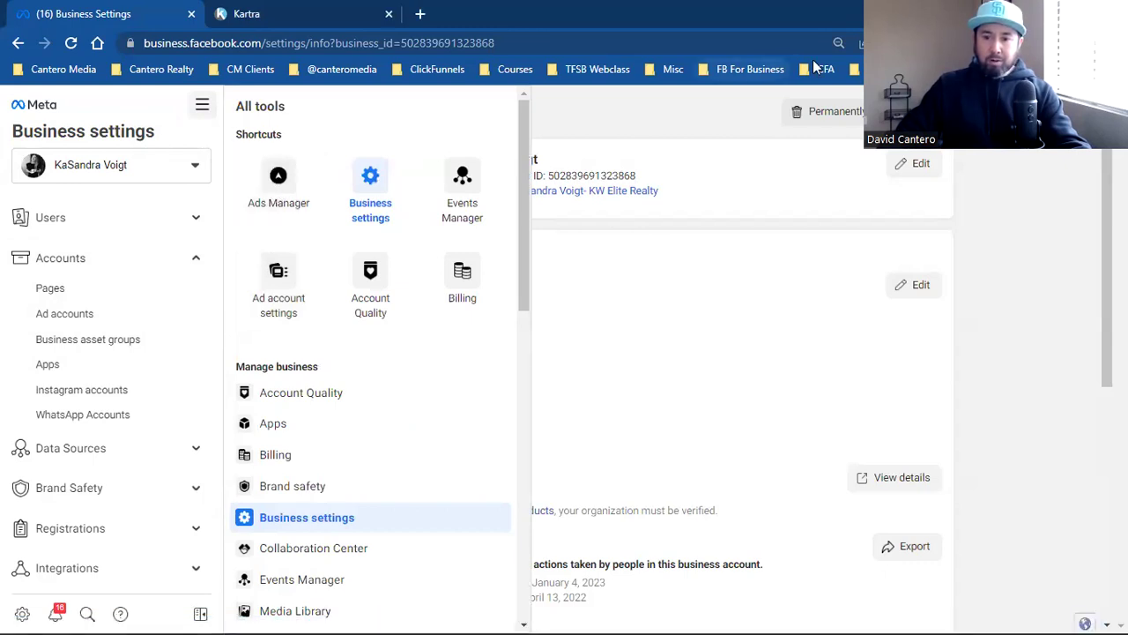
pyautogui.click(855, 69)
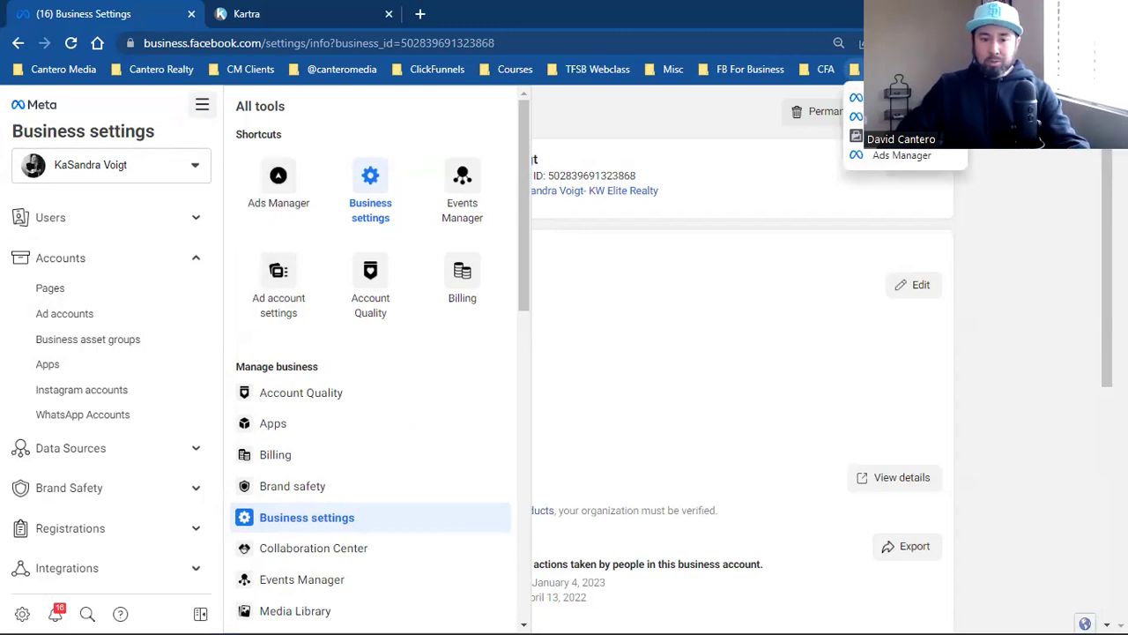
pyautogui.click(476, 283)
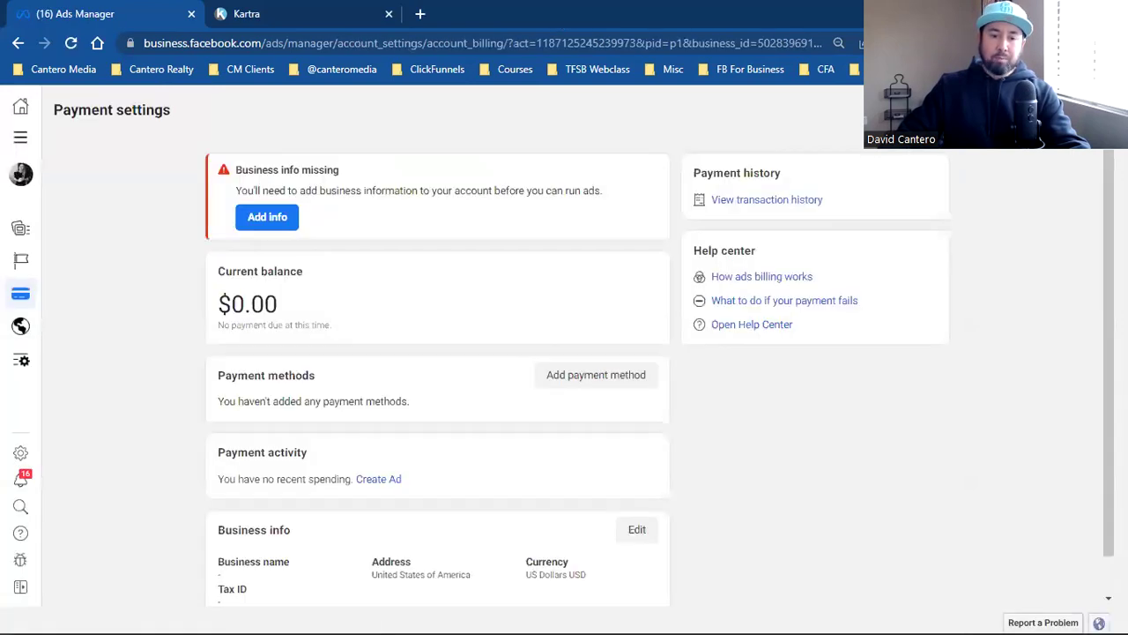
# Step: Bookmark the payment settings page as 'Billing' and point out the $0.00 balance
pyautogui.hotkey('ctrl', 'd')
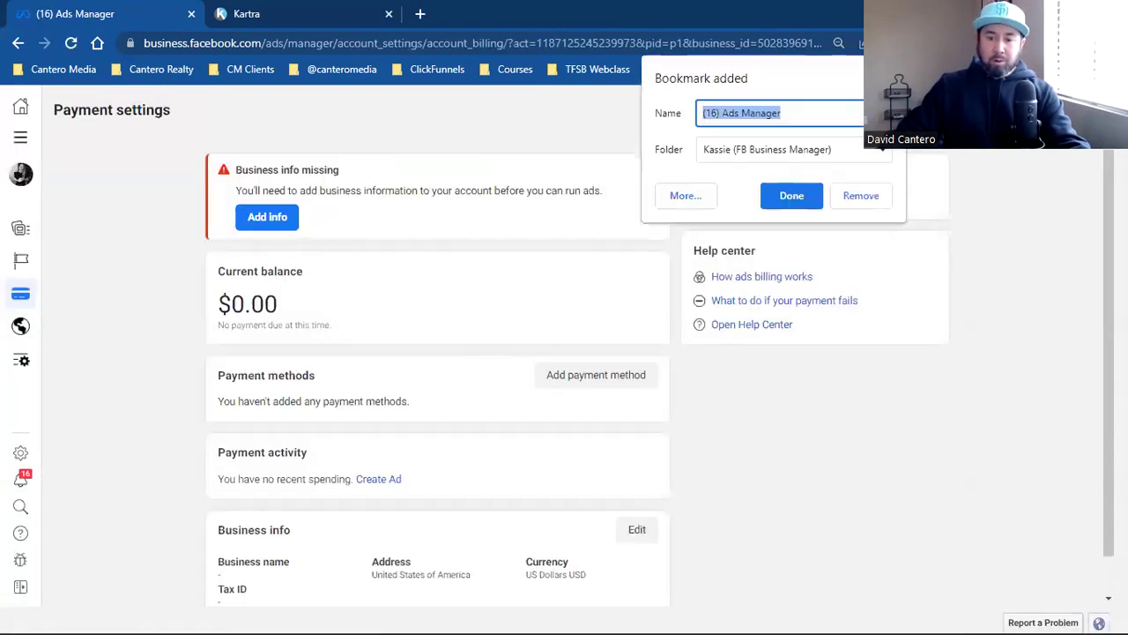
pyautogui.write('Billing')
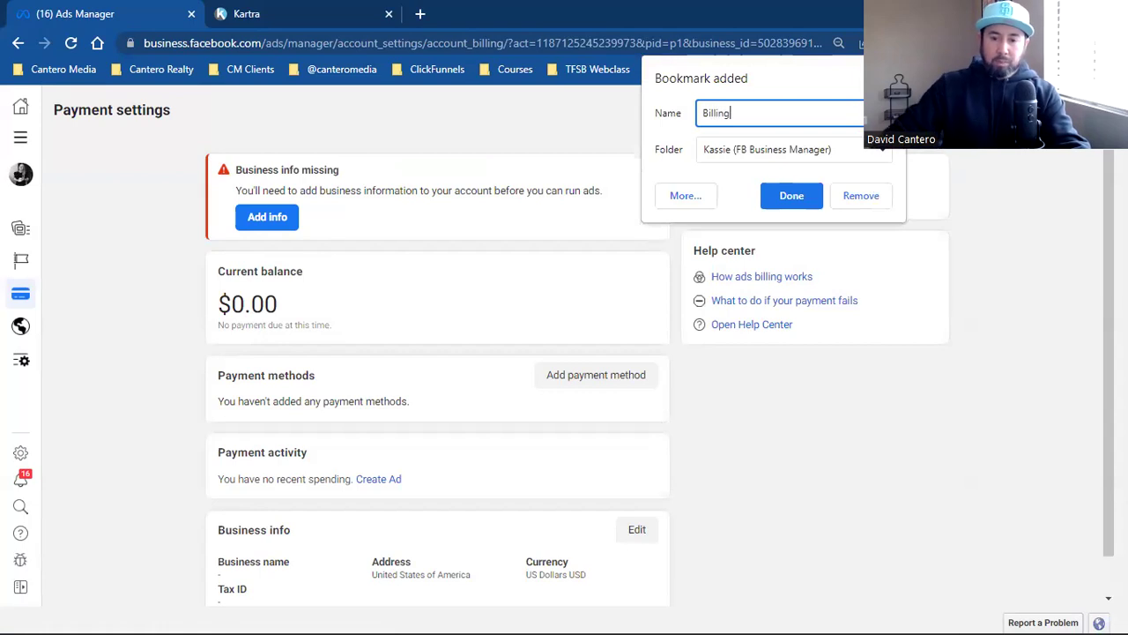
pyautogui.click(788, 193)
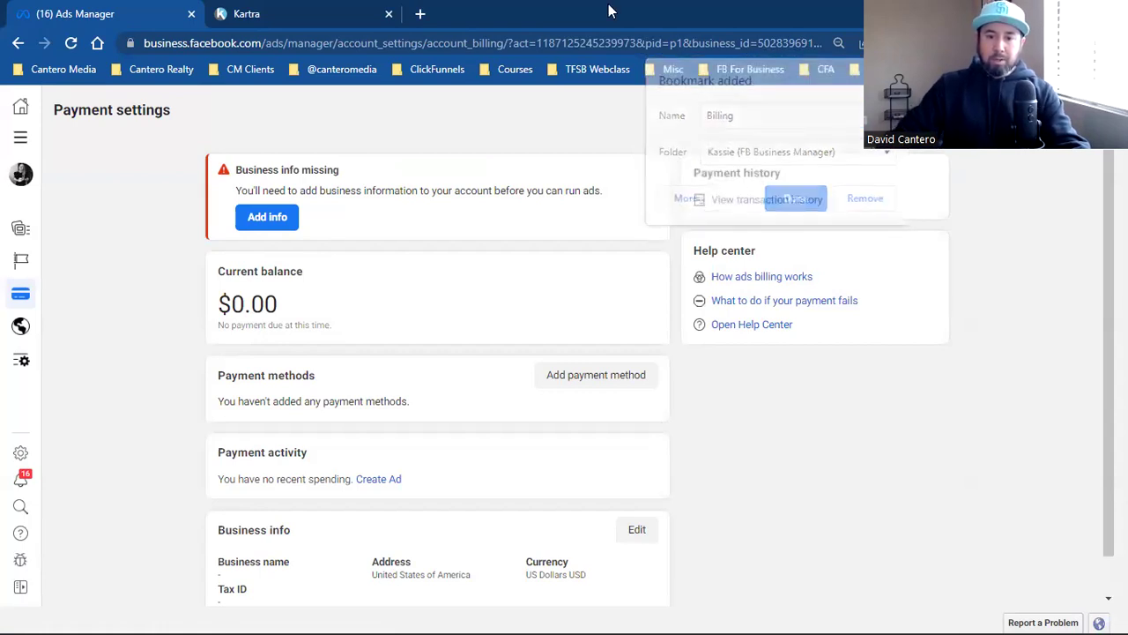
pyautogui.doubleClick(250, 303)
pyautogui.scroll(-1, 345, 426)
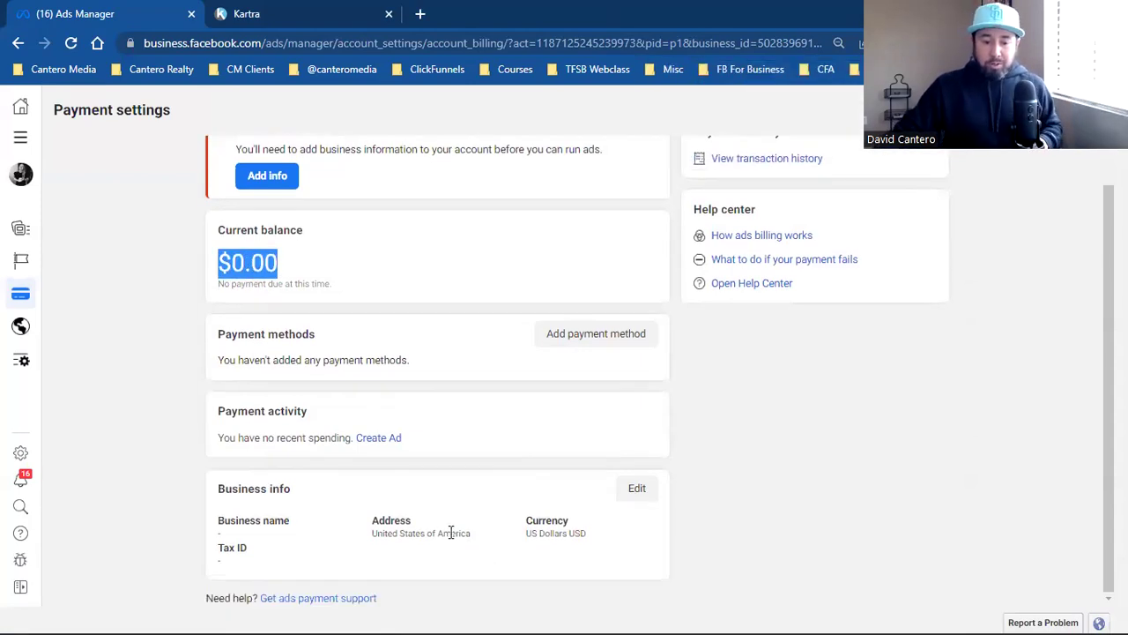
# Step: Type 'Sold' into the Business Info form's name field, then close it without saving
pyautogui.click(631, 495)
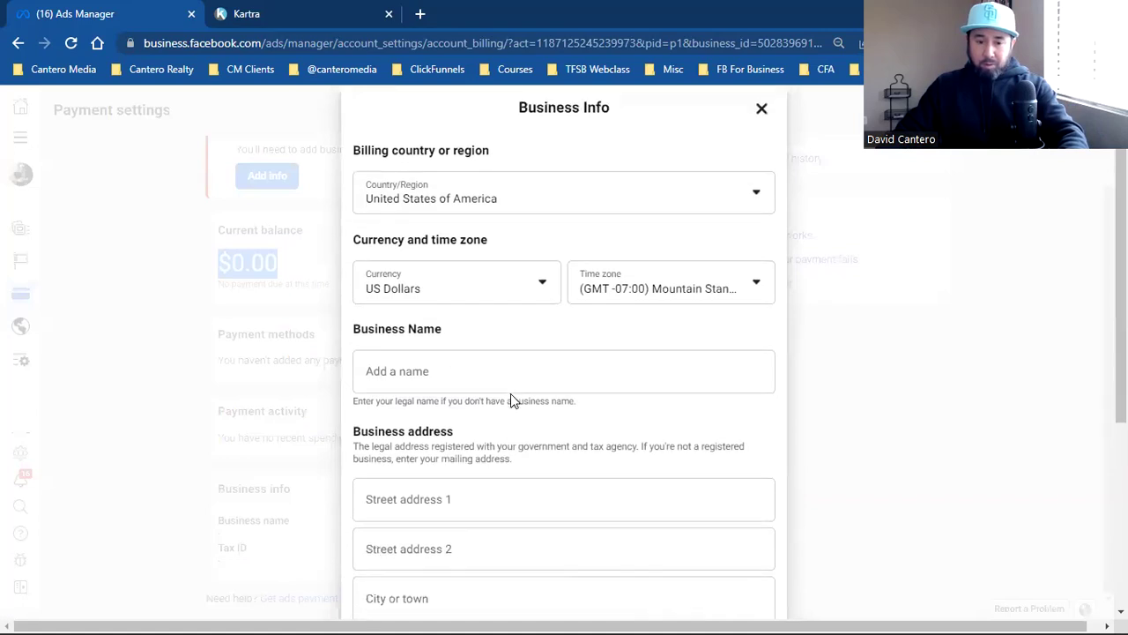
pyautogui.click(457, 416)
pyautogui.write('Sold')
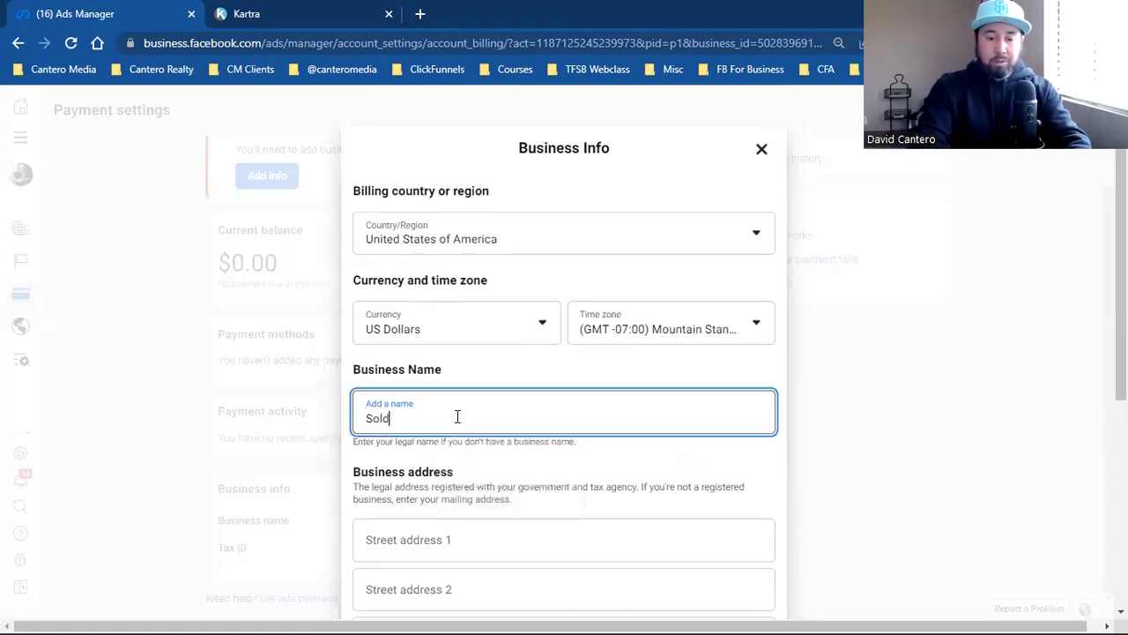
pyautogui.scroll(-4, 523, 421)
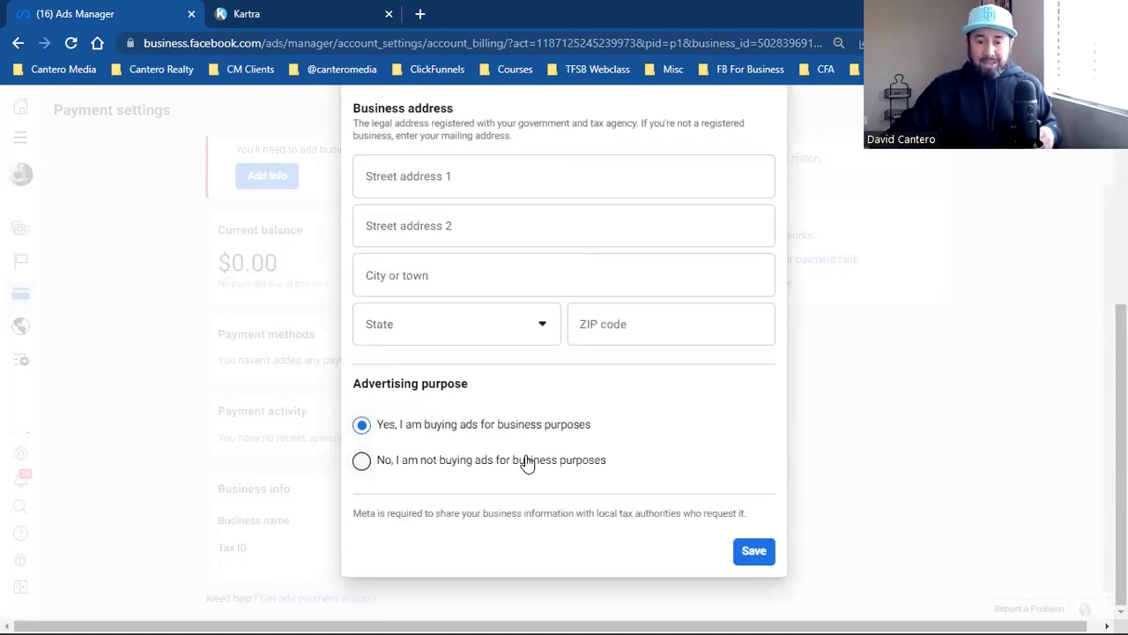
pyautogui.scroll(3, 526, 461)
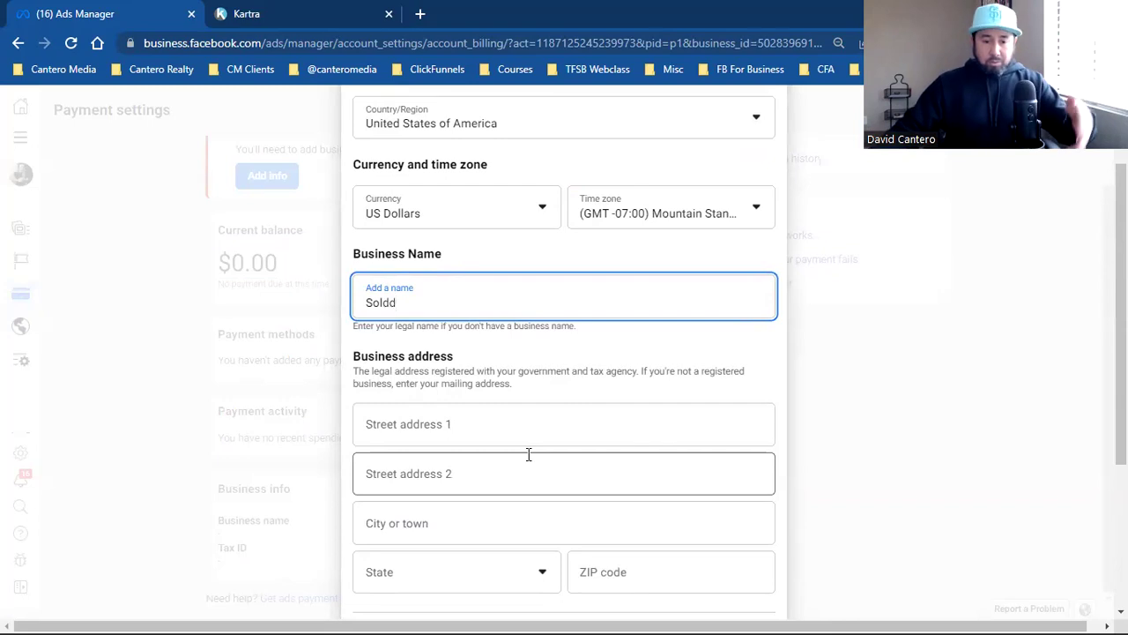
pyautogui.scroll(2, 529, 453)
pyautogui.click(761, 151)
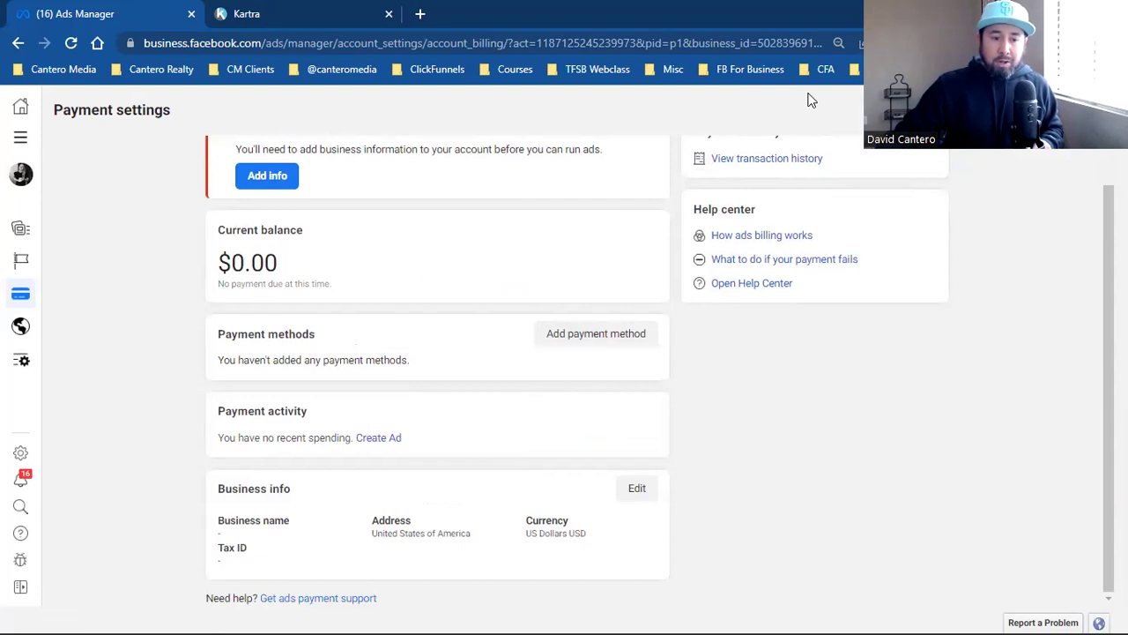
# Step: Open the soldbykasandra ad account's Audiences page from the Advertise section of All tools
pyautogui.click(21, 136)
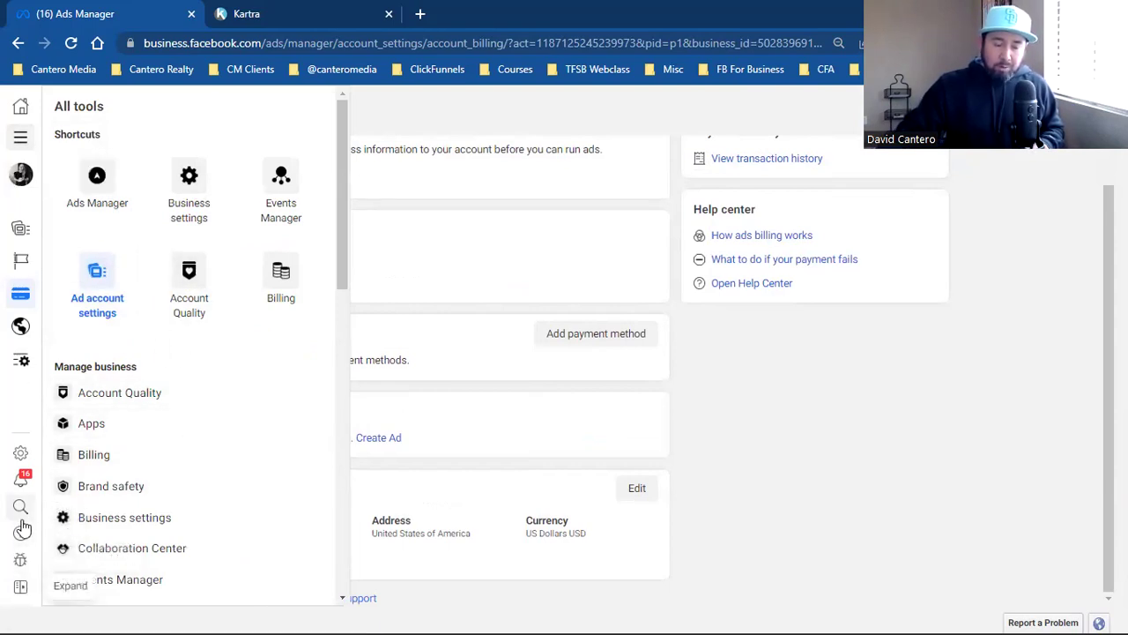
pyautogui.click(841, 440)
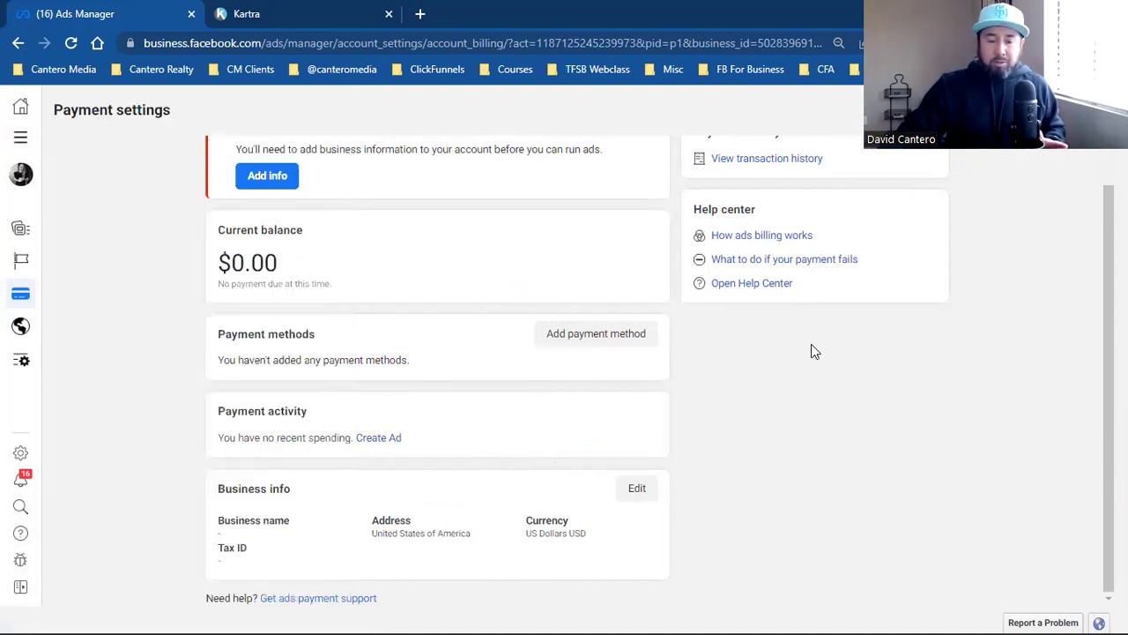
pyautogui.tripleClick(236, 483)
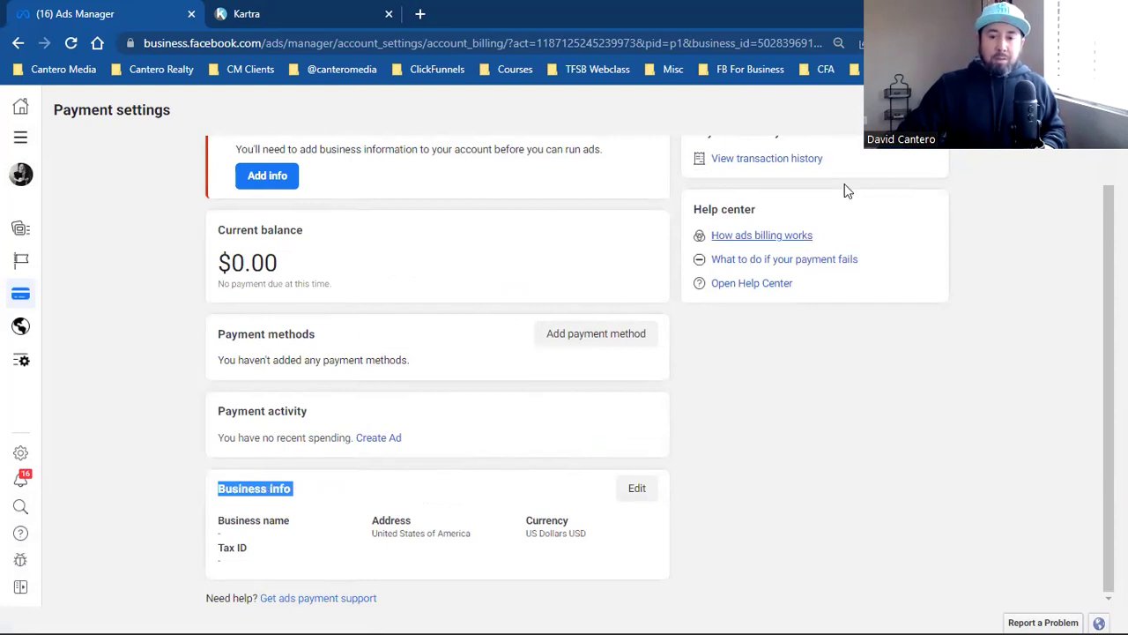
pyautogui.click(21, 137)
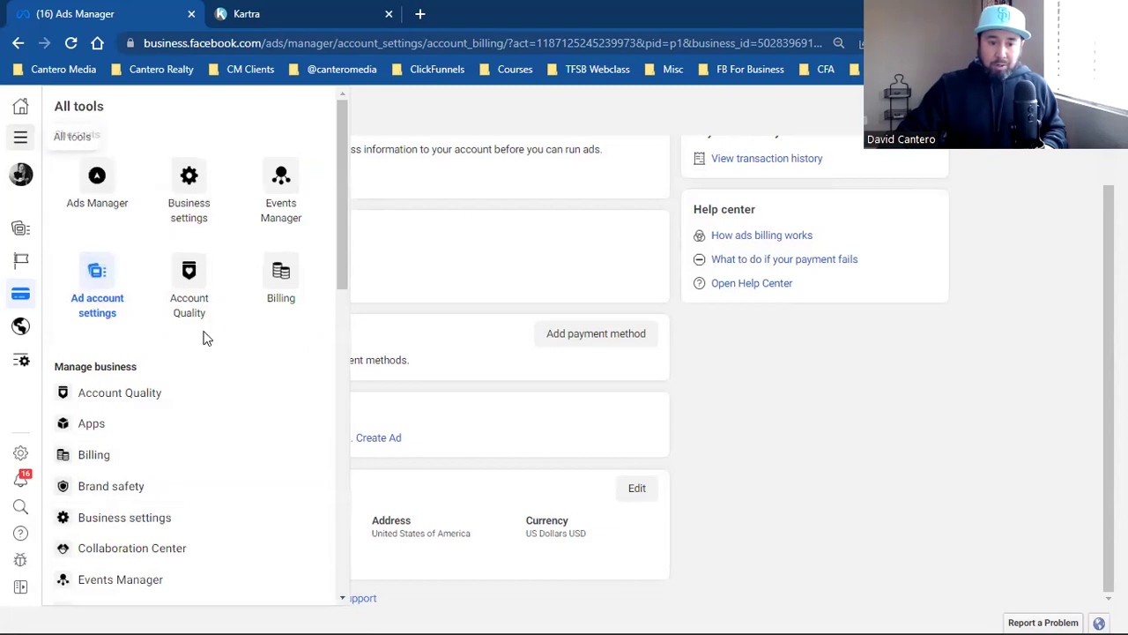
pyautogui.scroll(-2, 172, 453)
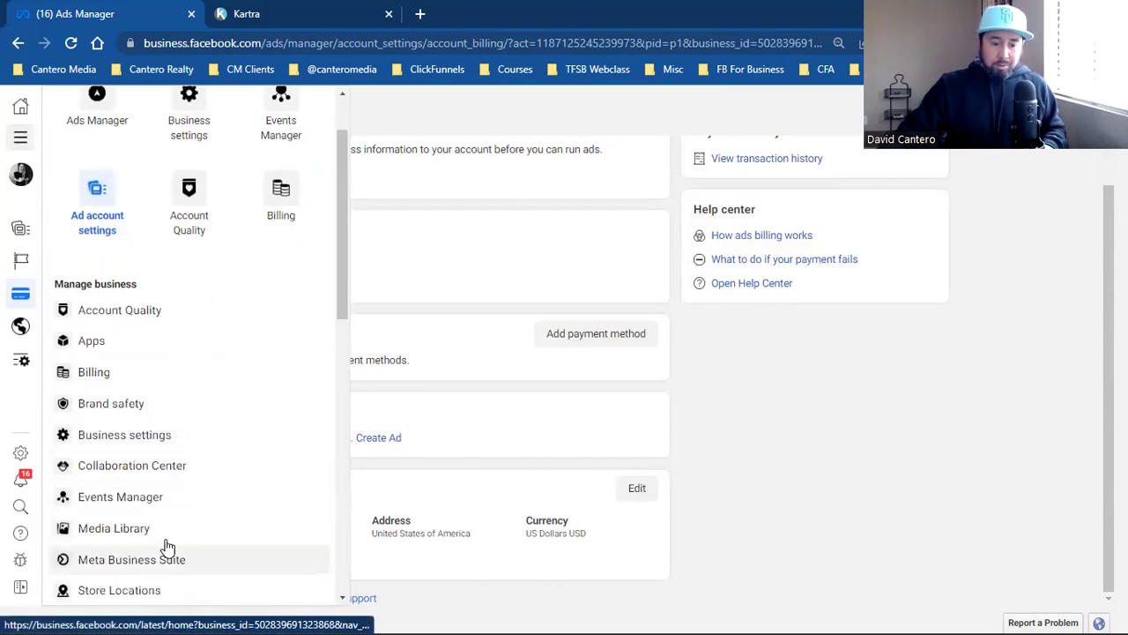
pyautogui.scroll(-1, 182, 446)
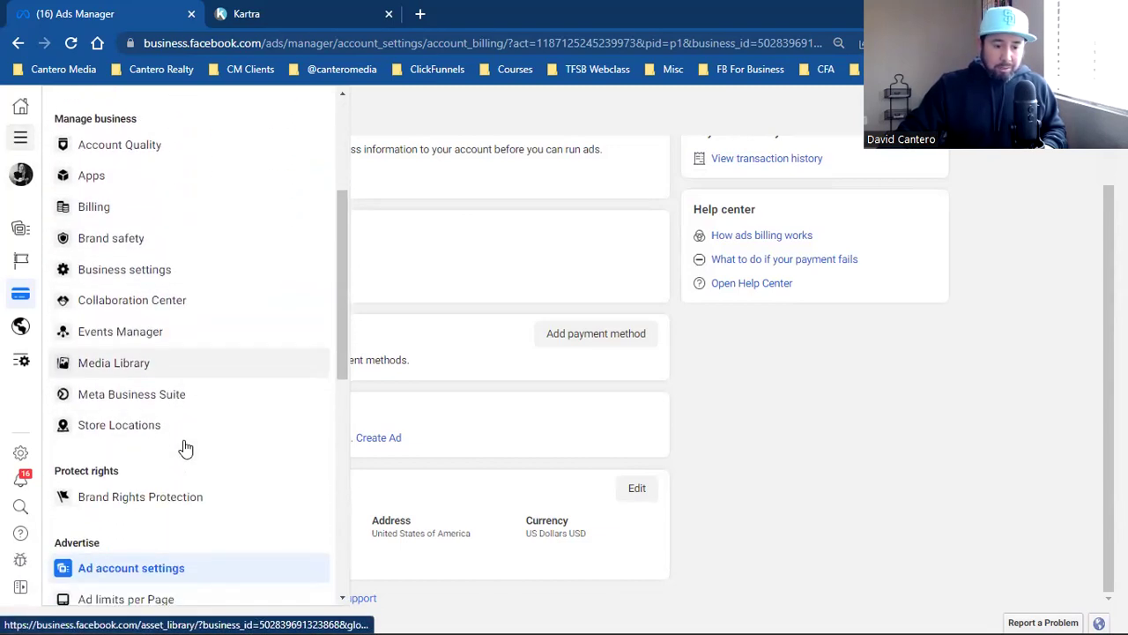
pyautogui.scroll(-1, 186, 448)
pyautogui.click(131, 579)
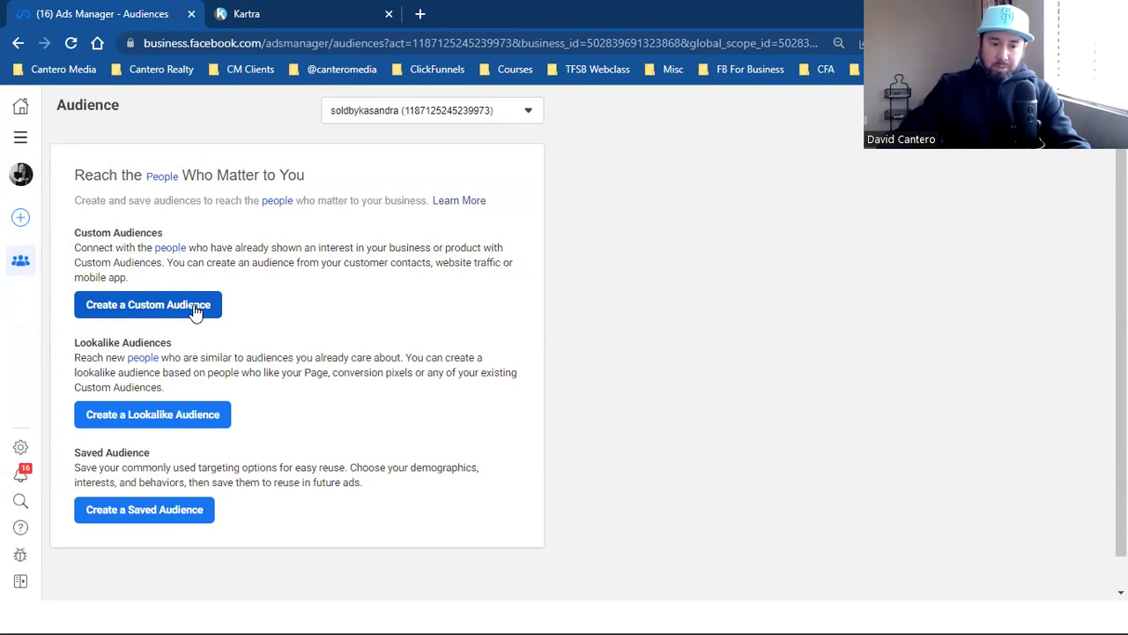
# Step: Start a new custom audience to list the Website, Customer list, Video and other sources
pyautogui.click(194, 307)
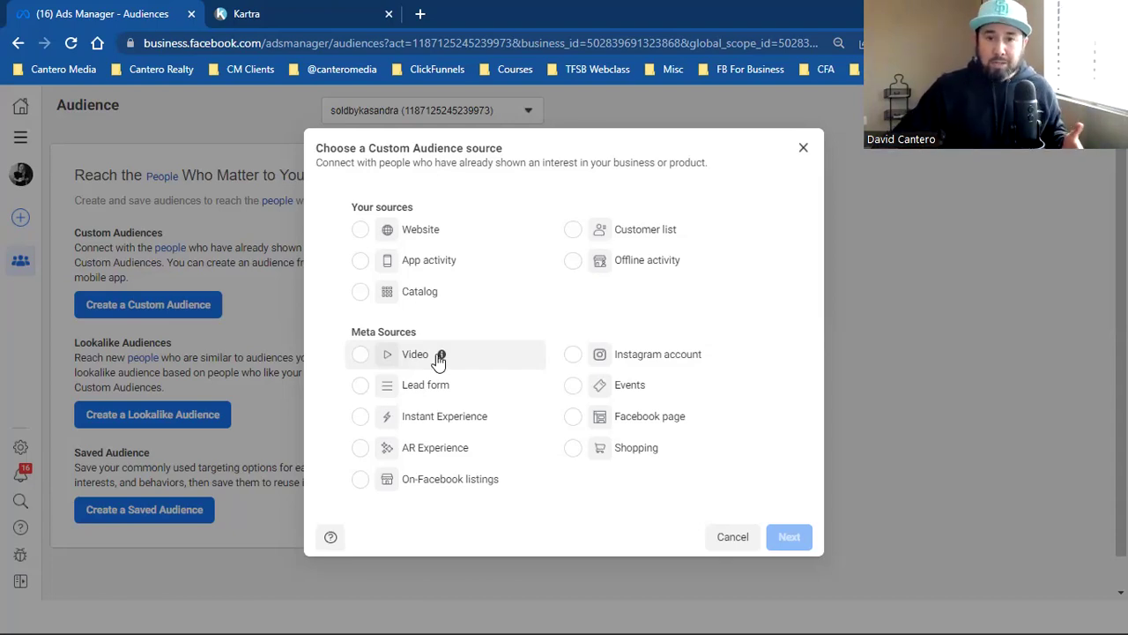
pyautogui.moveTo(440, 359)
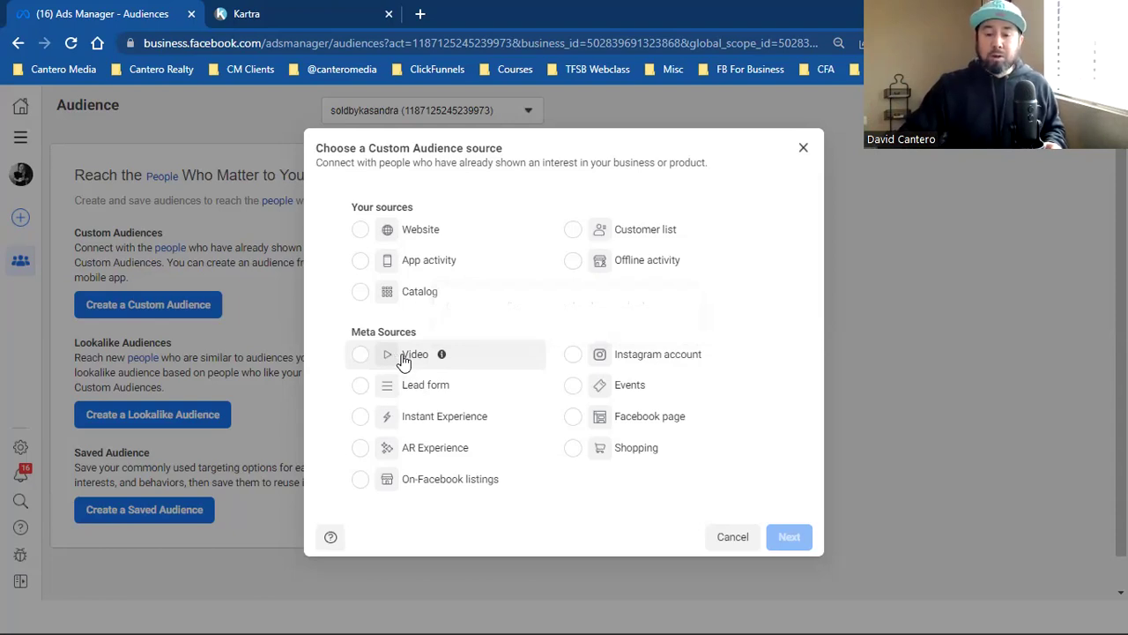
# Step: Select Video under Meta Sources as the new audience's source
pyautogui.click(403, 358)
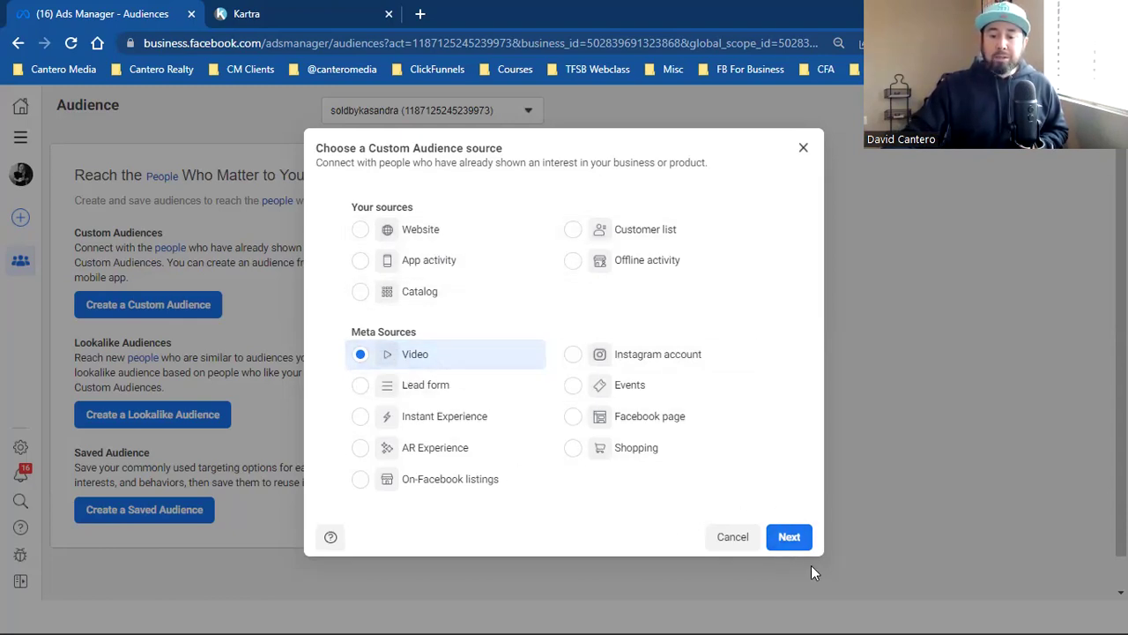
# Step: Continue to the video engagement setup and target ThruPlay viewers
pyautogui.click(798, 537)
pyautogui.click(402, 255)
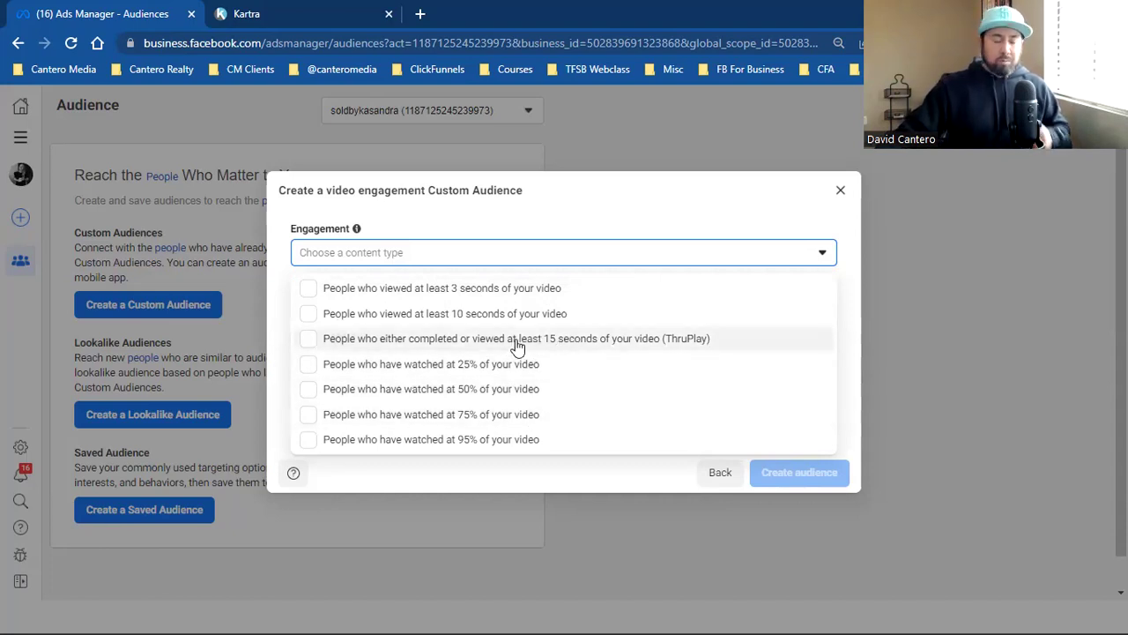
pyautogui.click(578, 348)
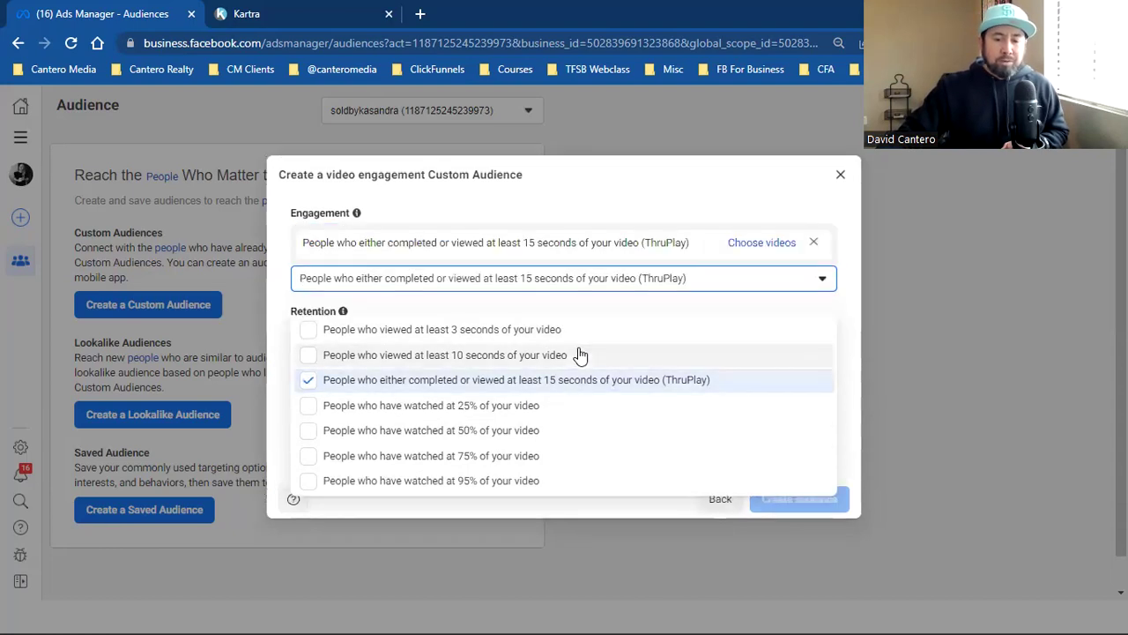
# Step: Keep the current Facebook Page and select the first video in the Select videos list
pyautogui.click(763, 245)
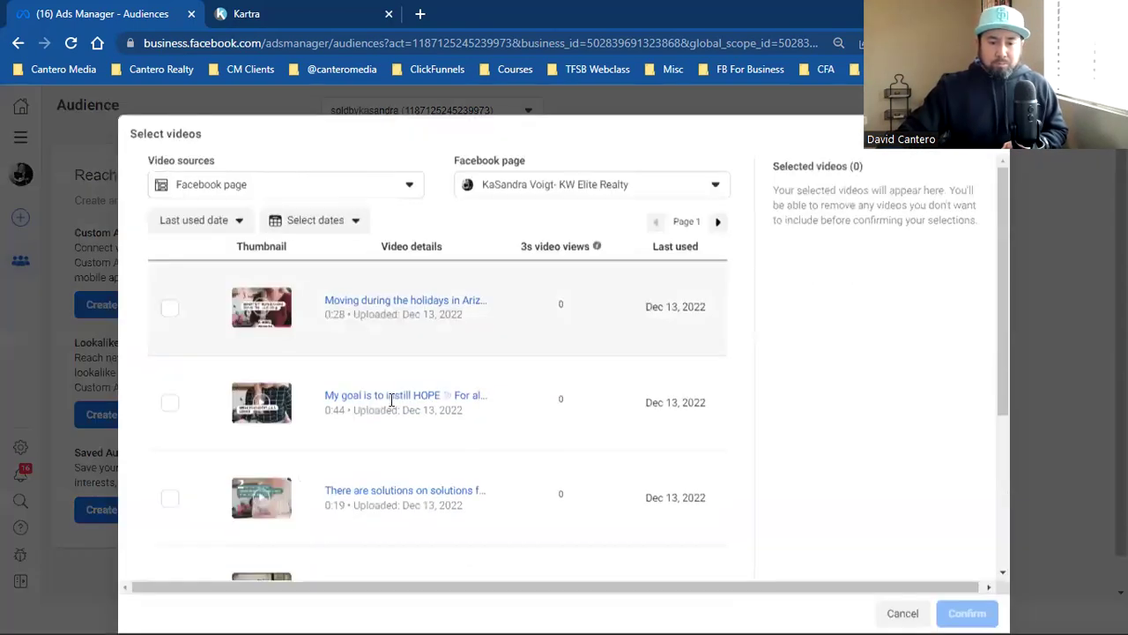
pyautogui.scroll(-5, 343, 448)
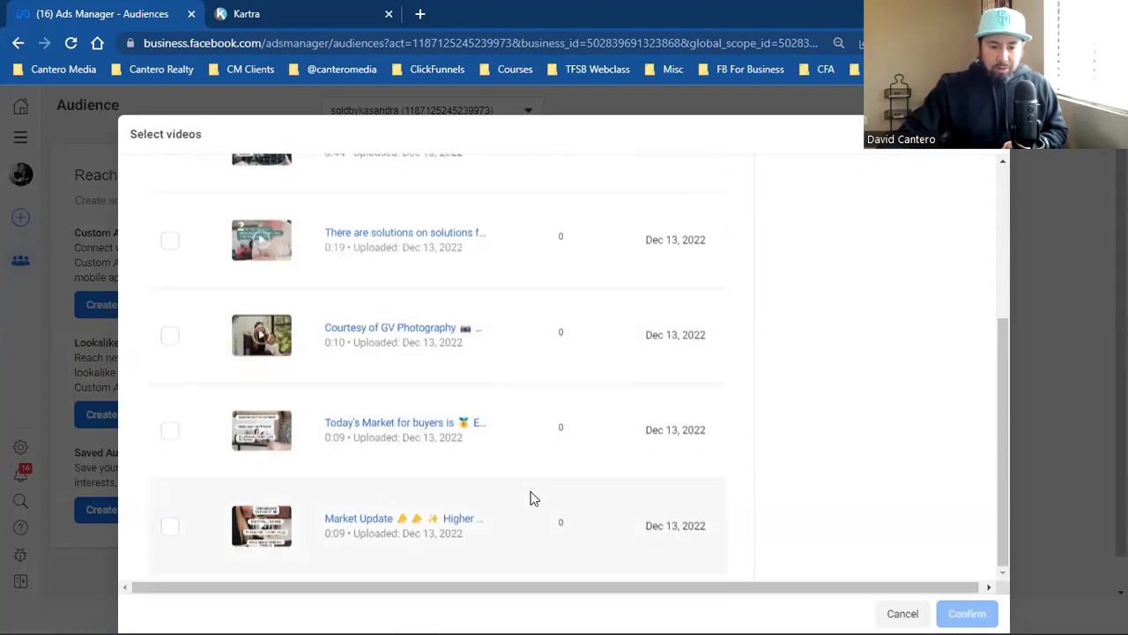
pyautogui.scroll(5, 529, 496)
pyautogui.click(549, 187)
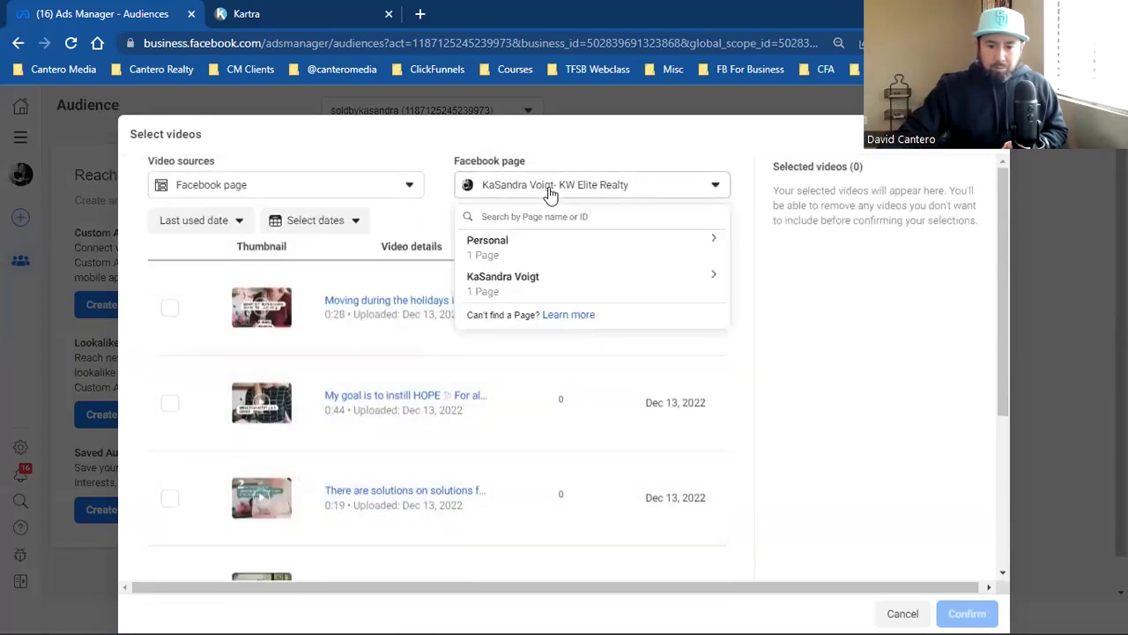
pyautogui.click(617, 144)
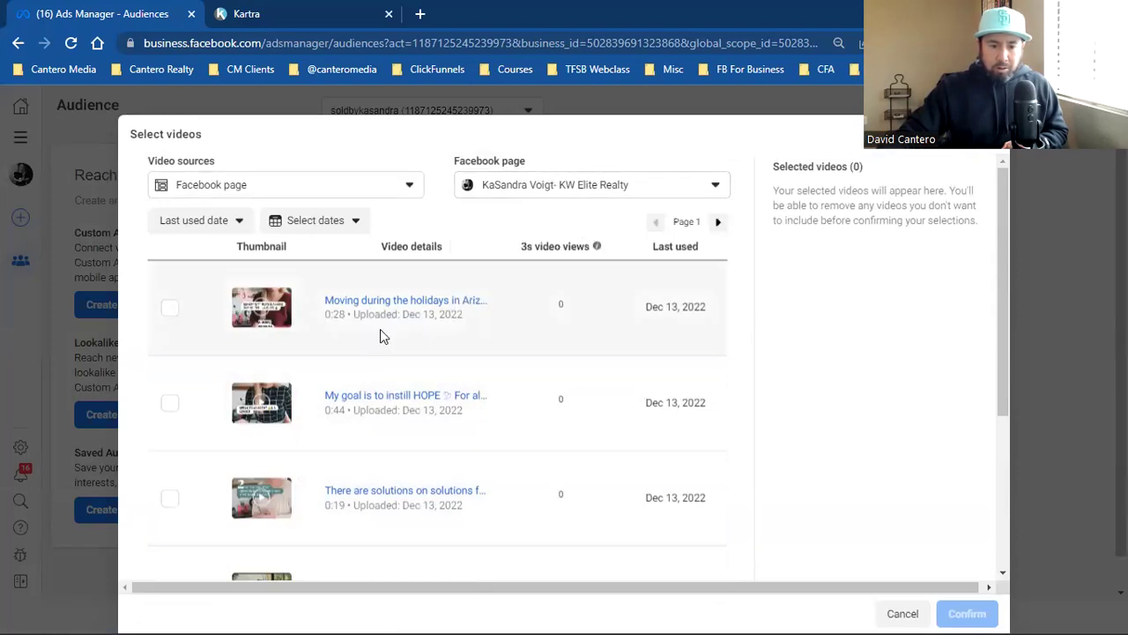
pyautogui.click(643, 186)
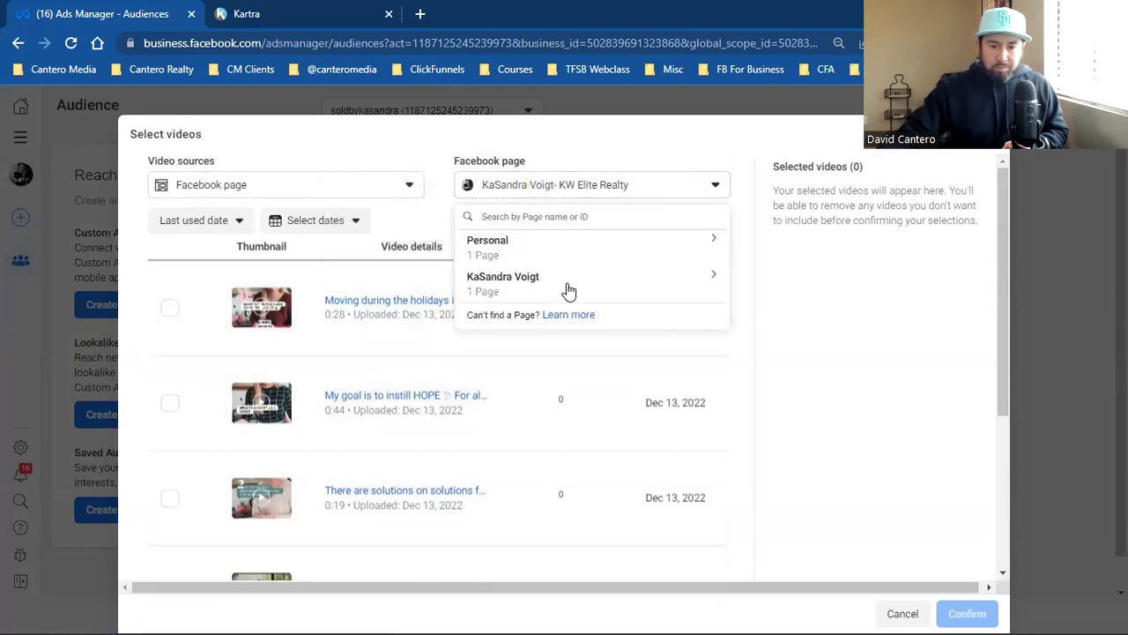
pyautogui.click(697, 148)
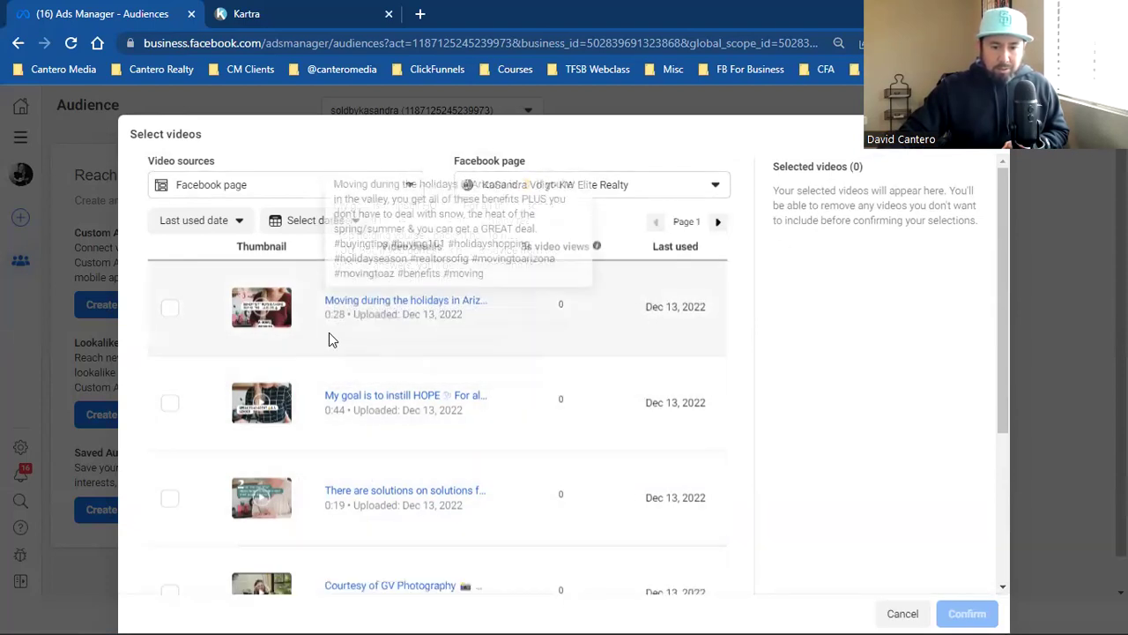
pyautogui.click(181, 312)
# Step: Confirm the video, set retention to 45 days, and create the audience 'Example Video (15sec)'
pyautogui.click(965, 613)
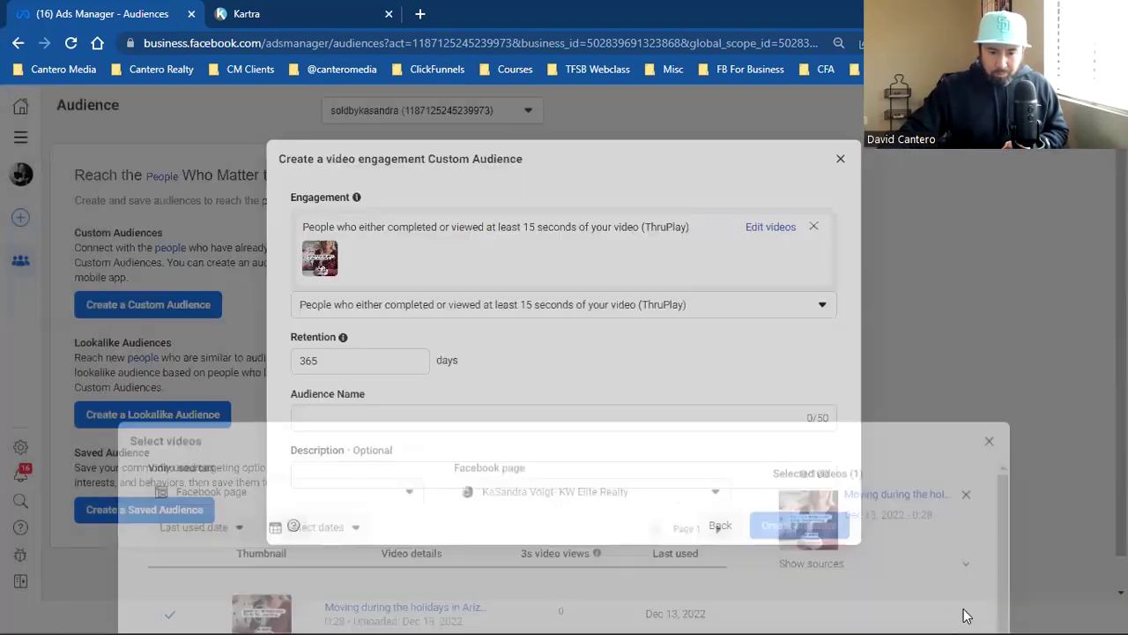
pyautogui.doubleClick(358, 367)
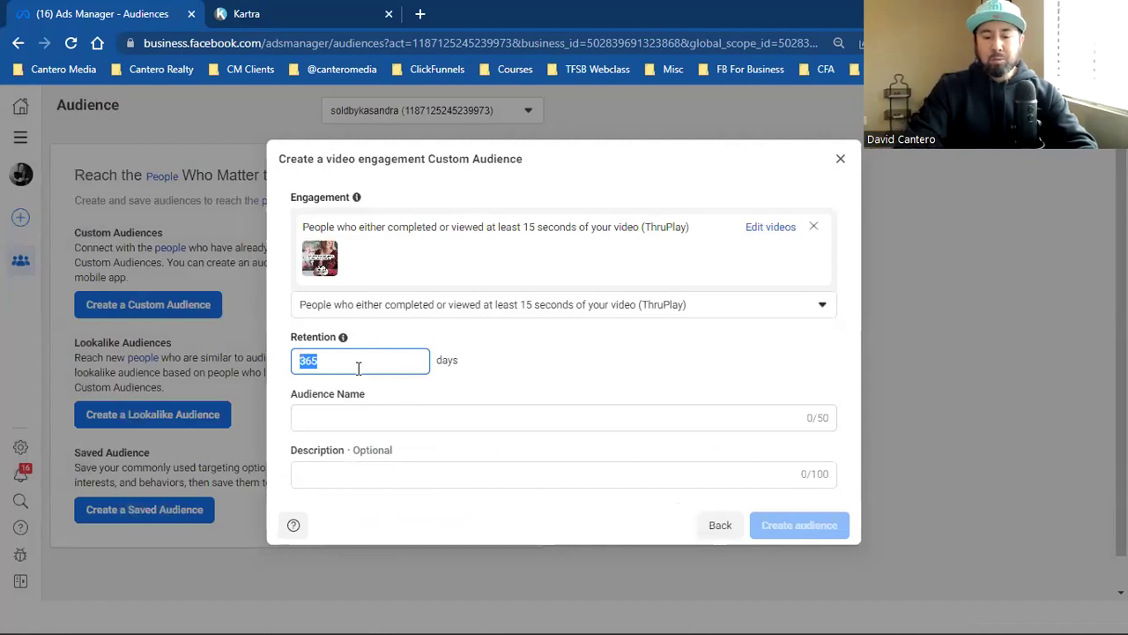
pyautogui.write('45')
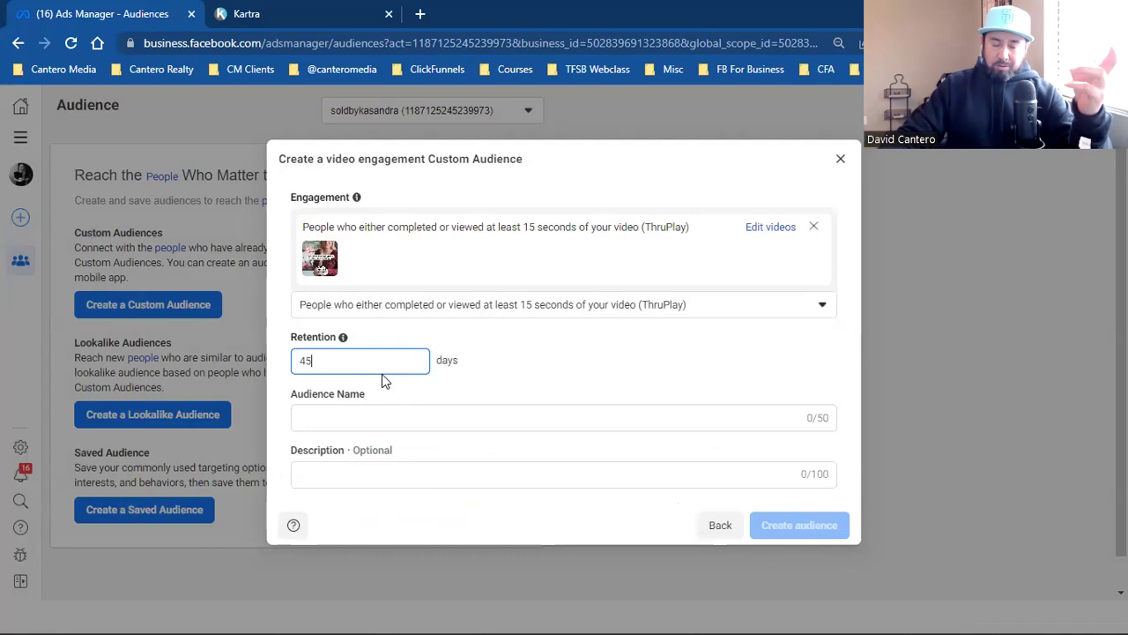
pyautogui.click(403, 417)
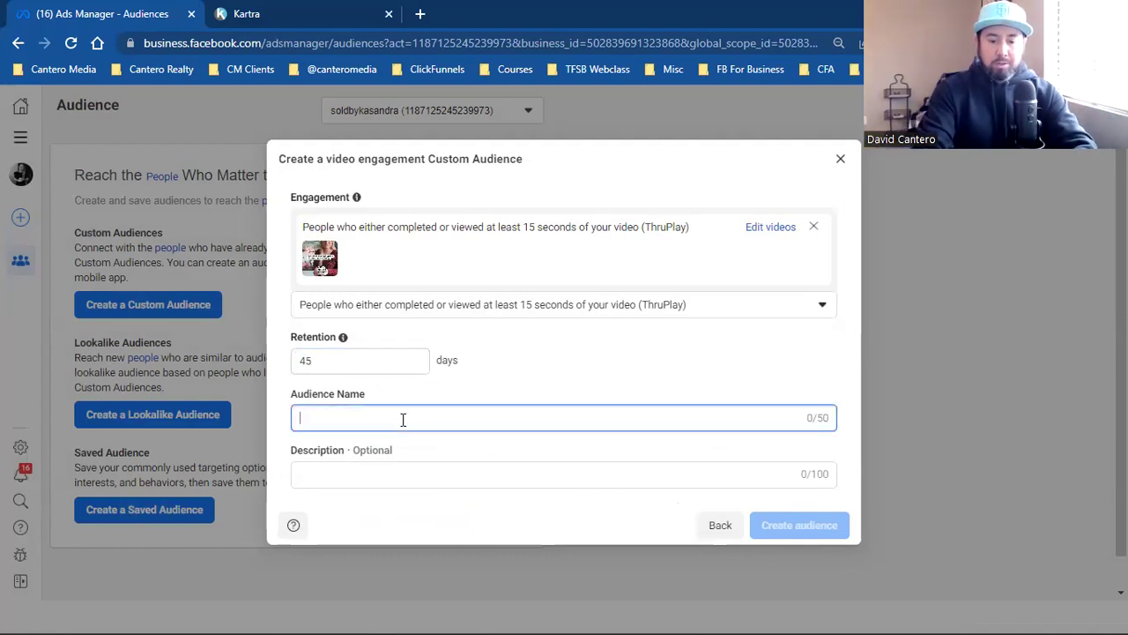
pyautogui.write('Example Video (15sec')
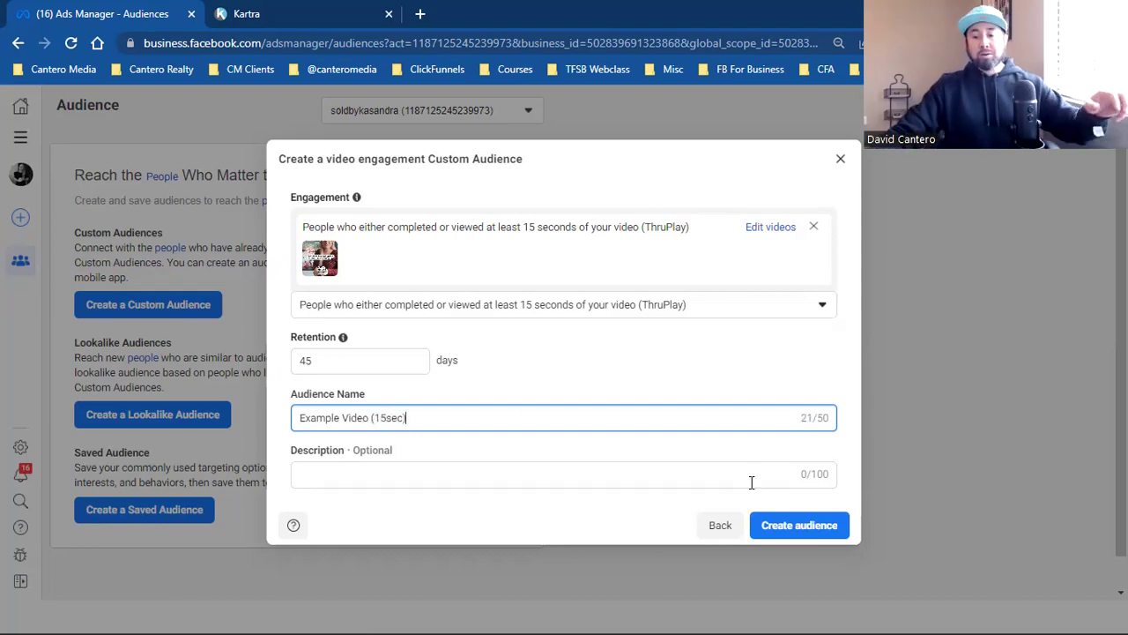
pyautogui.click(817, 526)
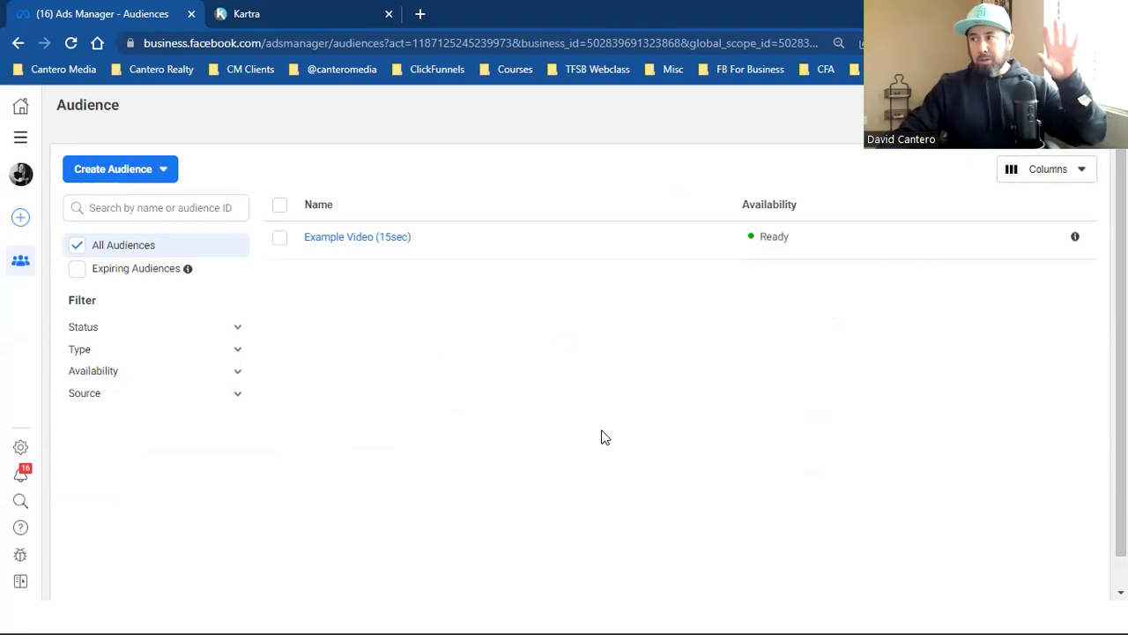
# Step: Review the Example Video (15sec) audience's details and change history
pyautogui.moveTo(369, 240)
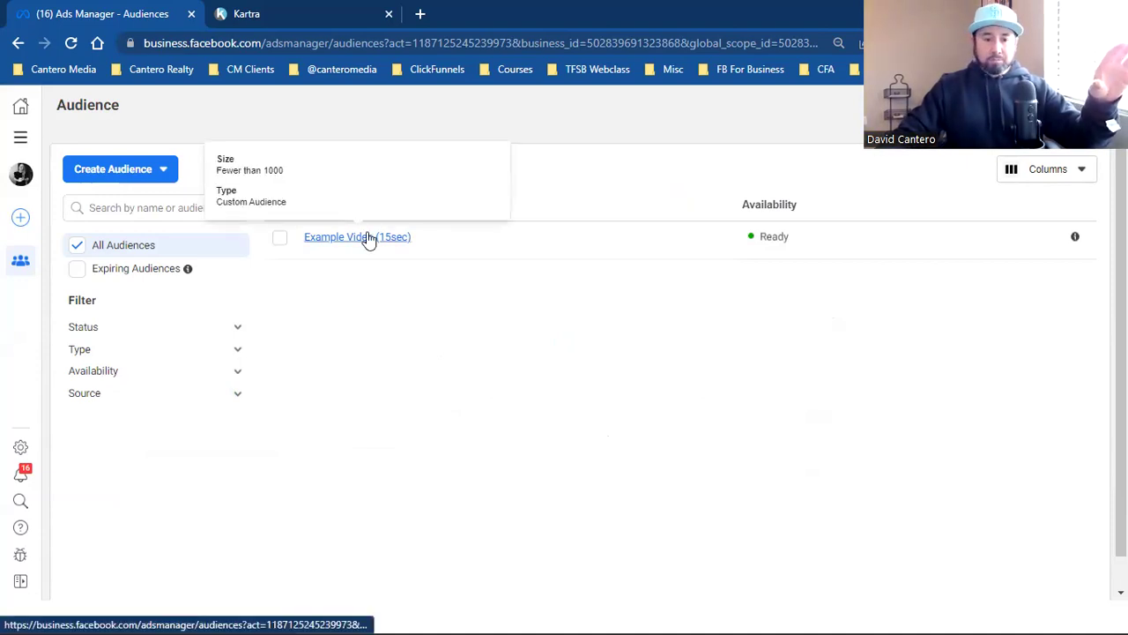
pyautogui.click(350, 240)
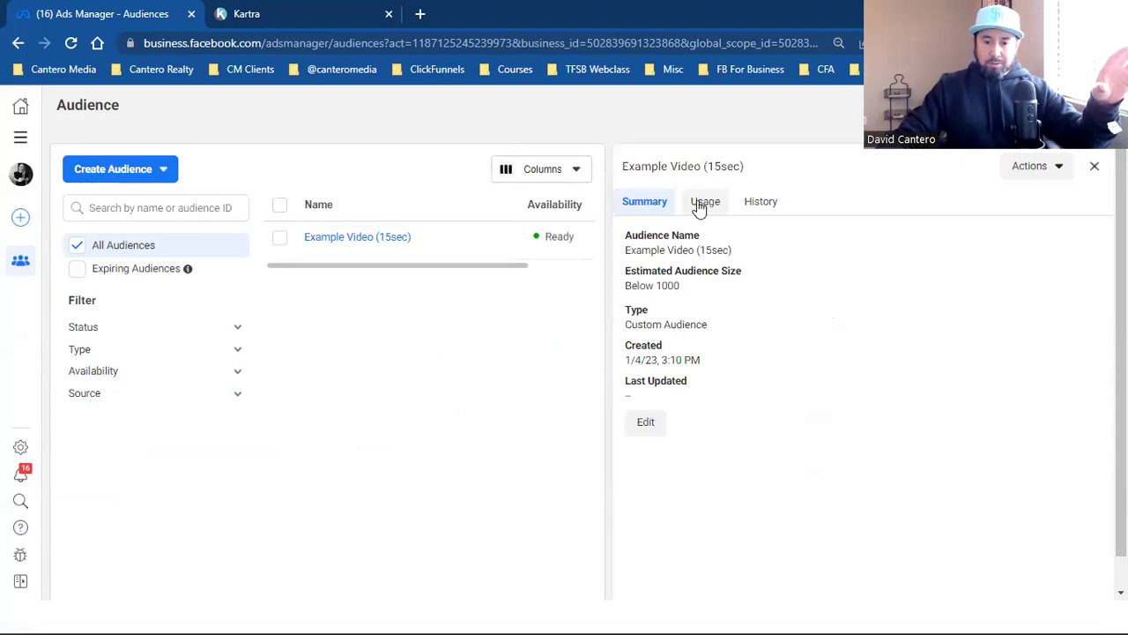
pyautogui.click(764, 204)
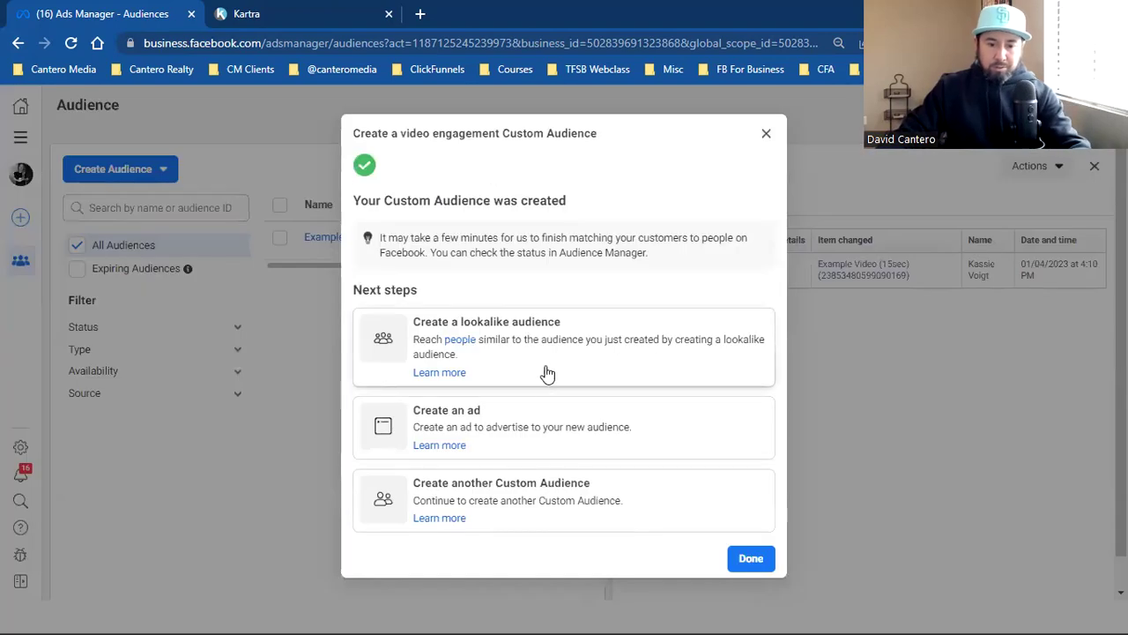
pyautogui.click(750, 557)
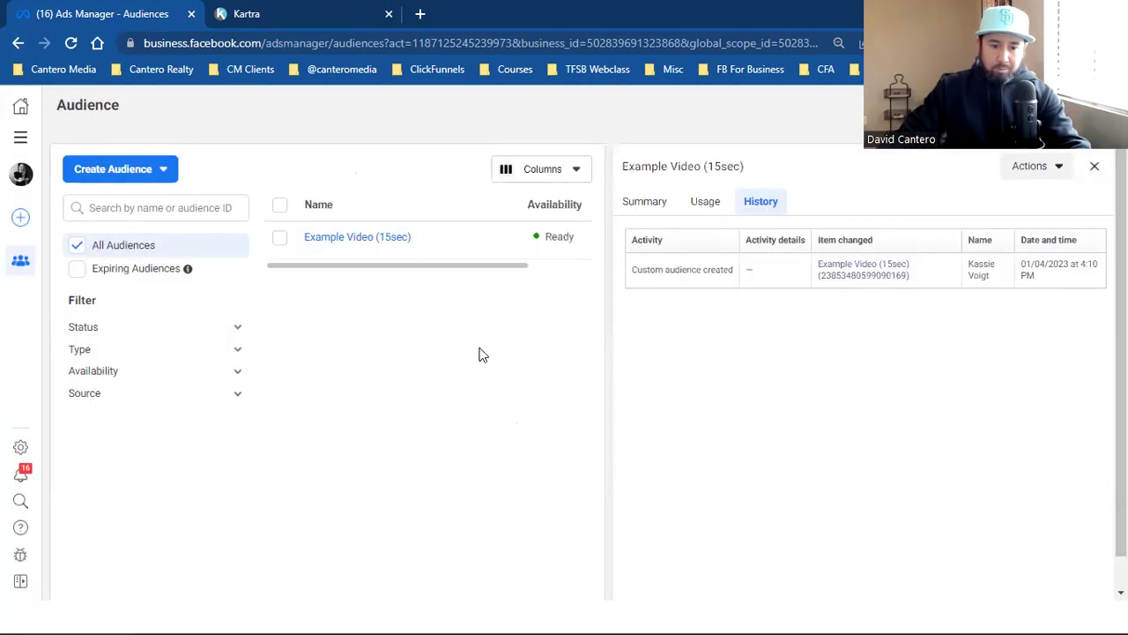
# Step: Start another Custom Audience from Video, check the retention settings, then cancel without creating
pyautogui.click(157, 170)
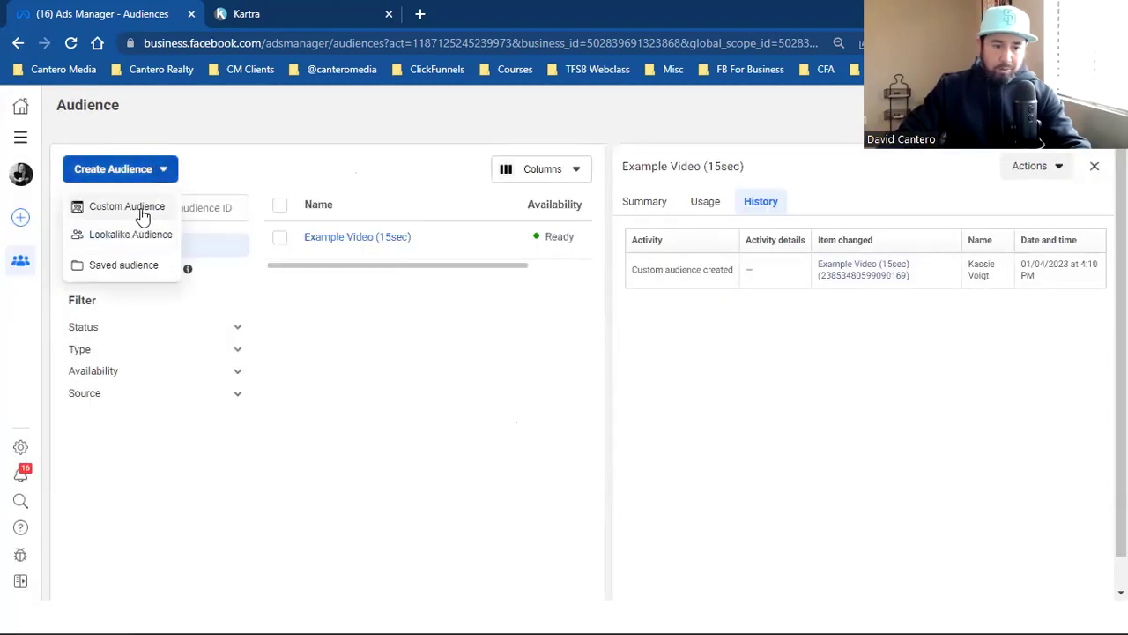
pyautogui.click(141, 216)
pyautogui.click(414, 353)
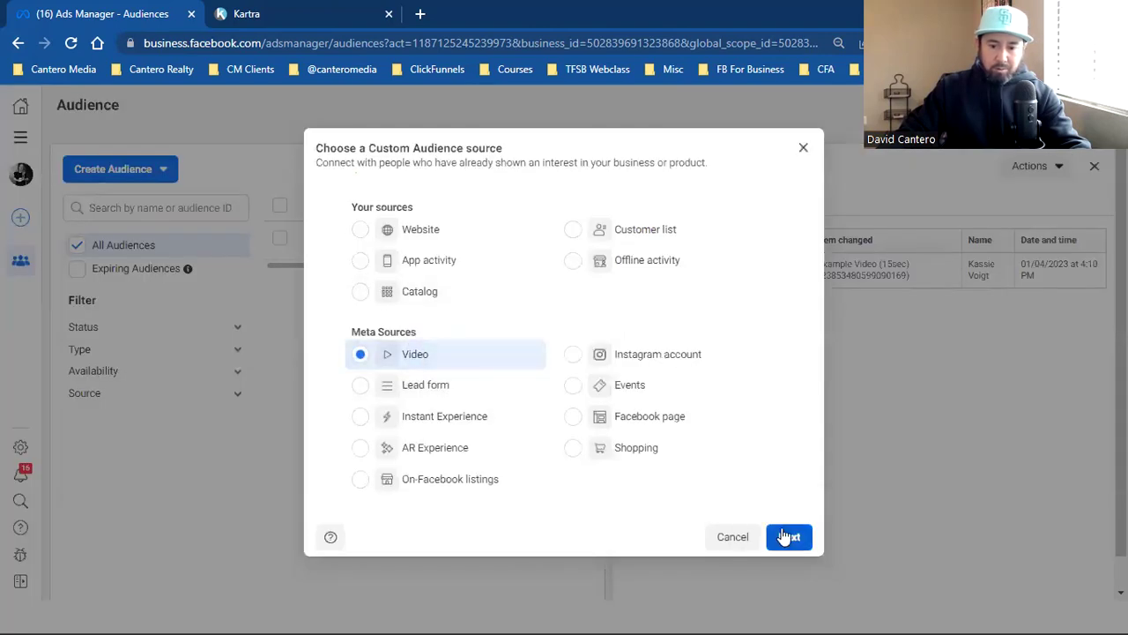
pyautogui.click(788, 537)
pyautogui.doubleClick(324, 284)
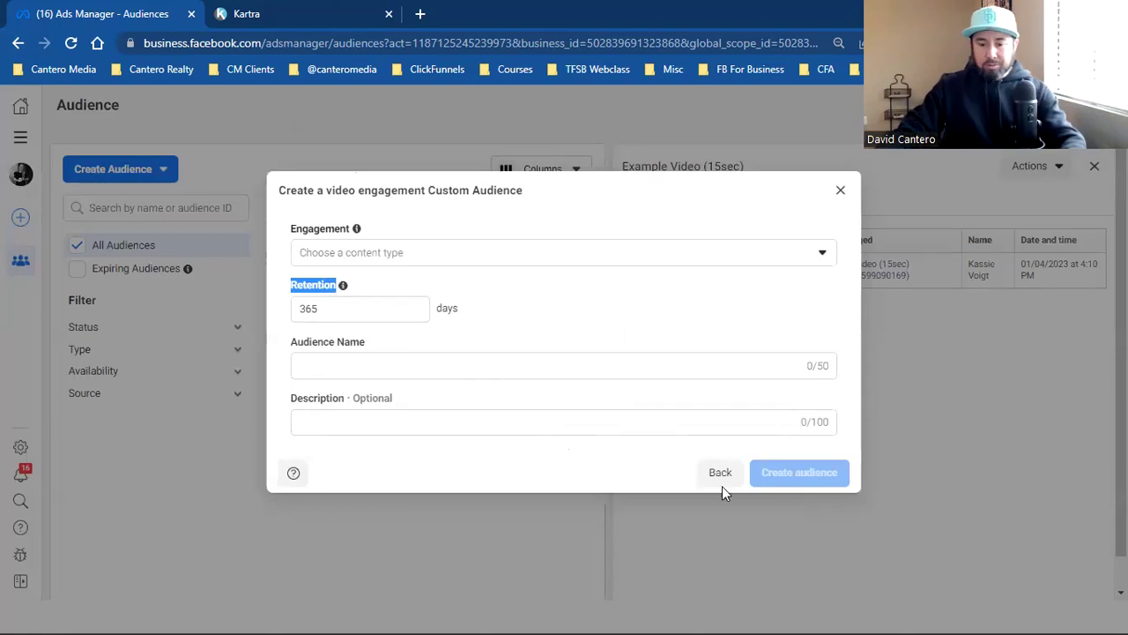
pyautogui.click(840, 189)
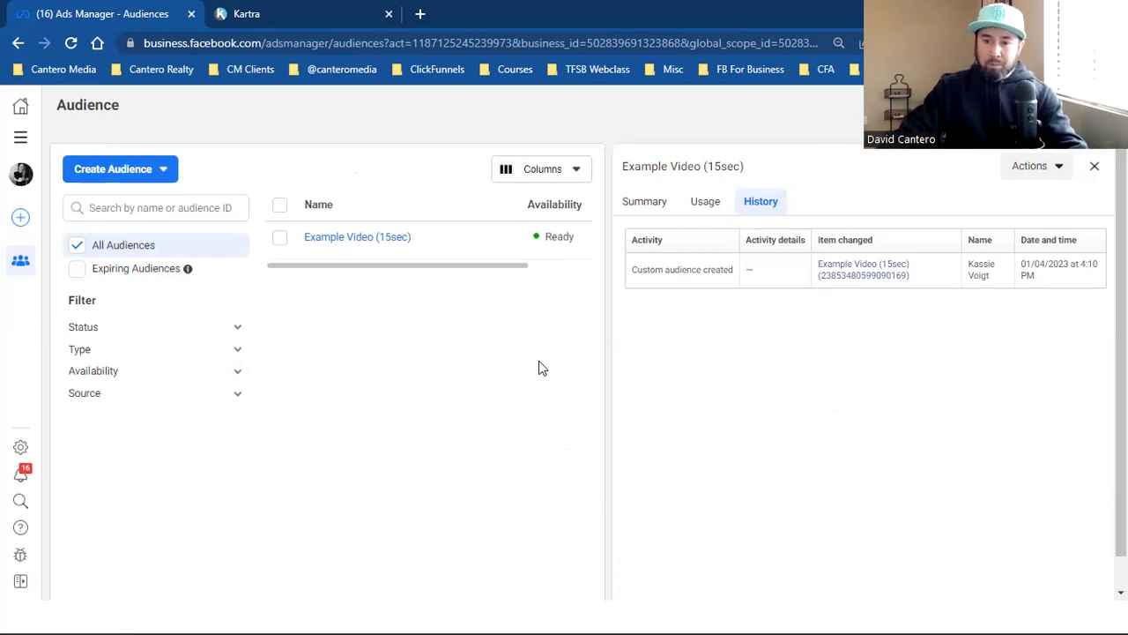
# Step: Bookmark the Audiences page under the name 'Custom Audiences'
pyautogui.hotkey('ctrl', 'd')
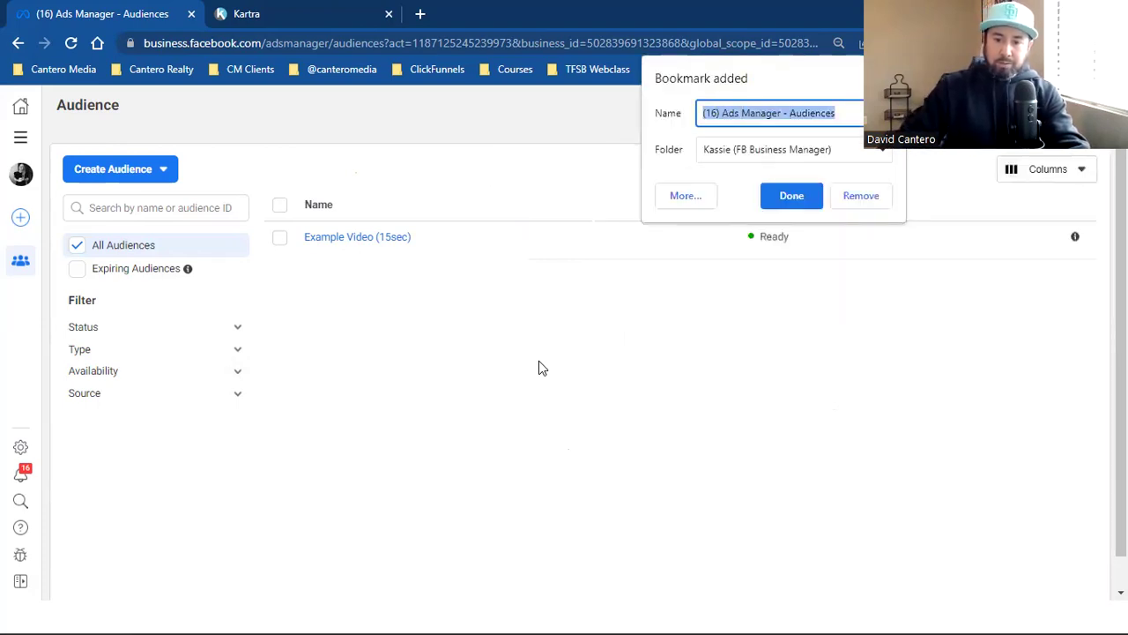
pyautogui.click(796, 113)
pyautogui.hotkey('shift', 'Home')
pyautogui.press('BackSpace')
pyautogui.write('Custom')
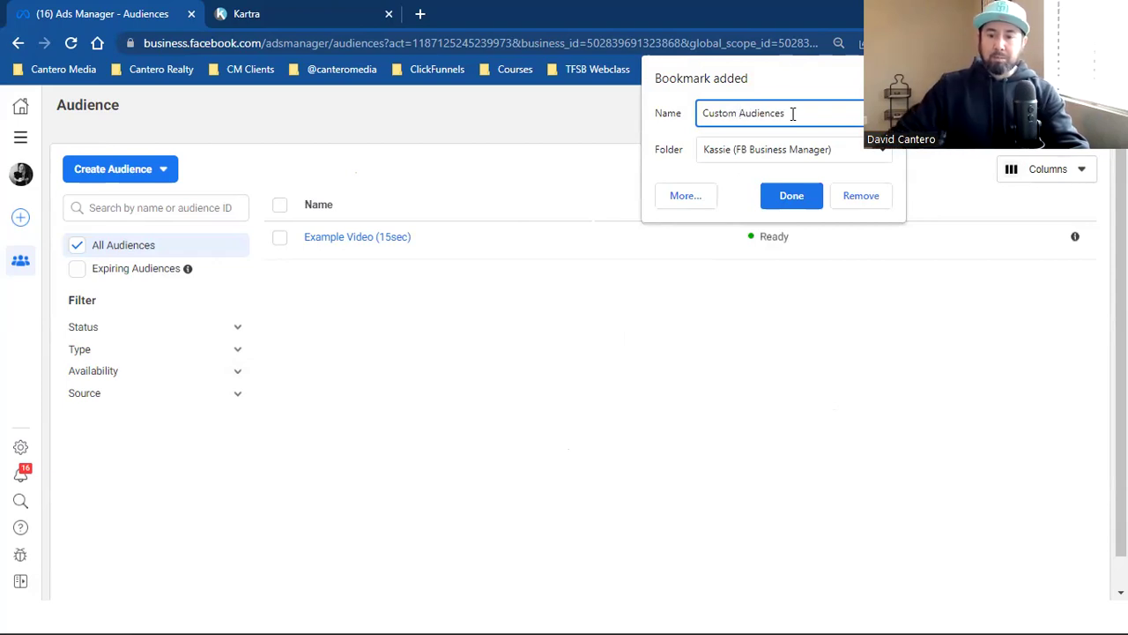
pyautogui.click(780, 201)
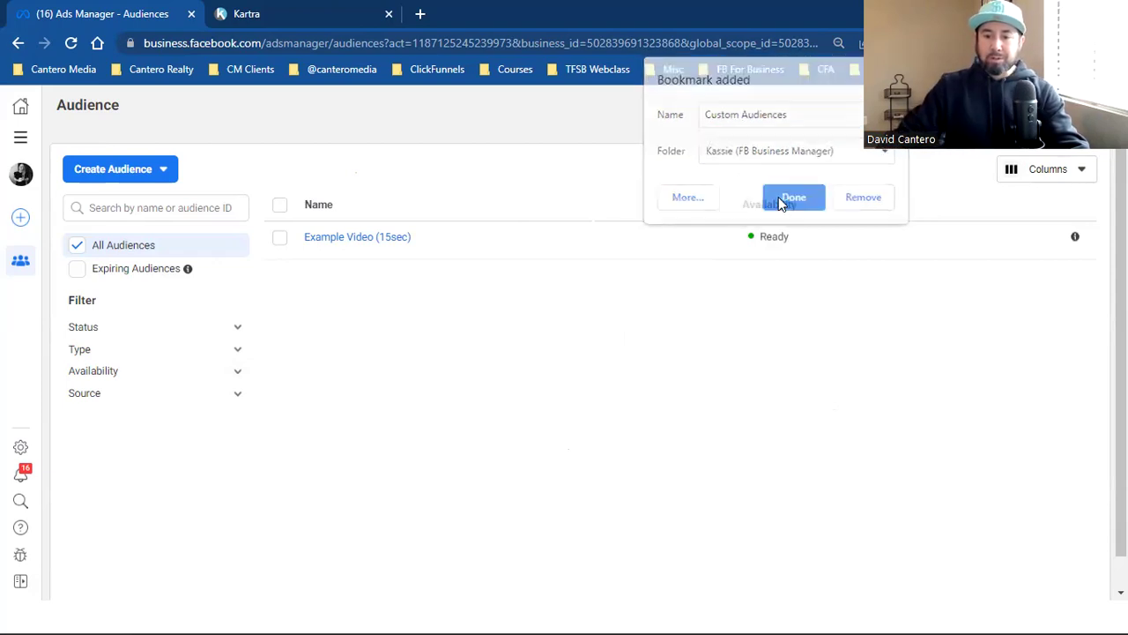
pyautogui.click(21, 136)
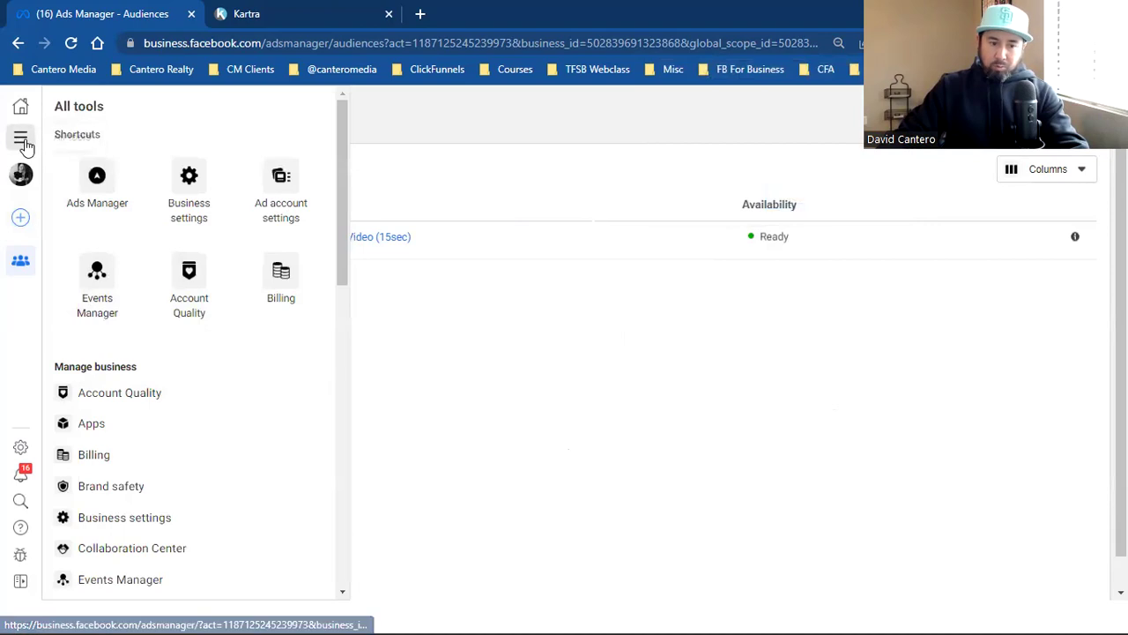
# Step: In Events Manager, pick the business account and start a new custom conversion for soldbykasandra
pyautogui.click(102, 294)
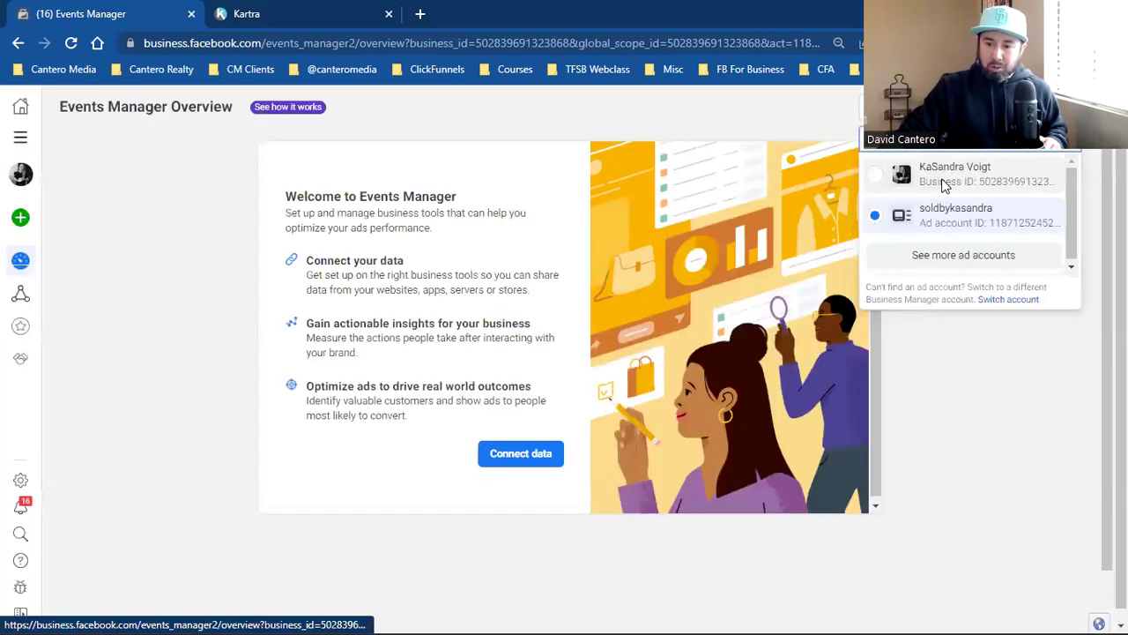
pyautogui.click(942, 184)
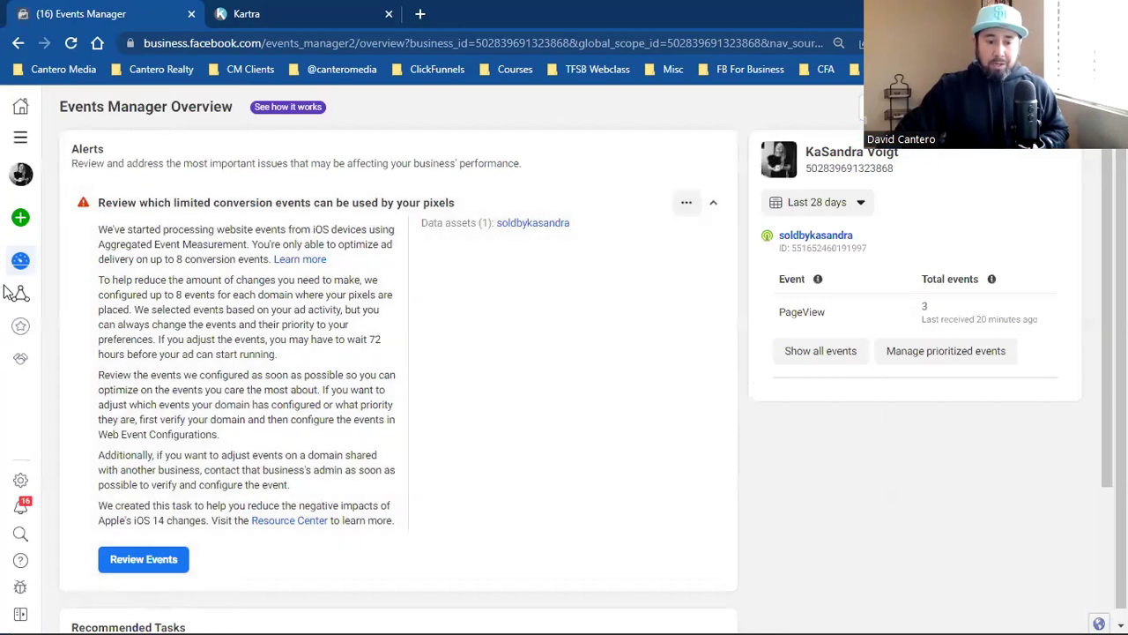
pyautogui.moveTo(16, 295)
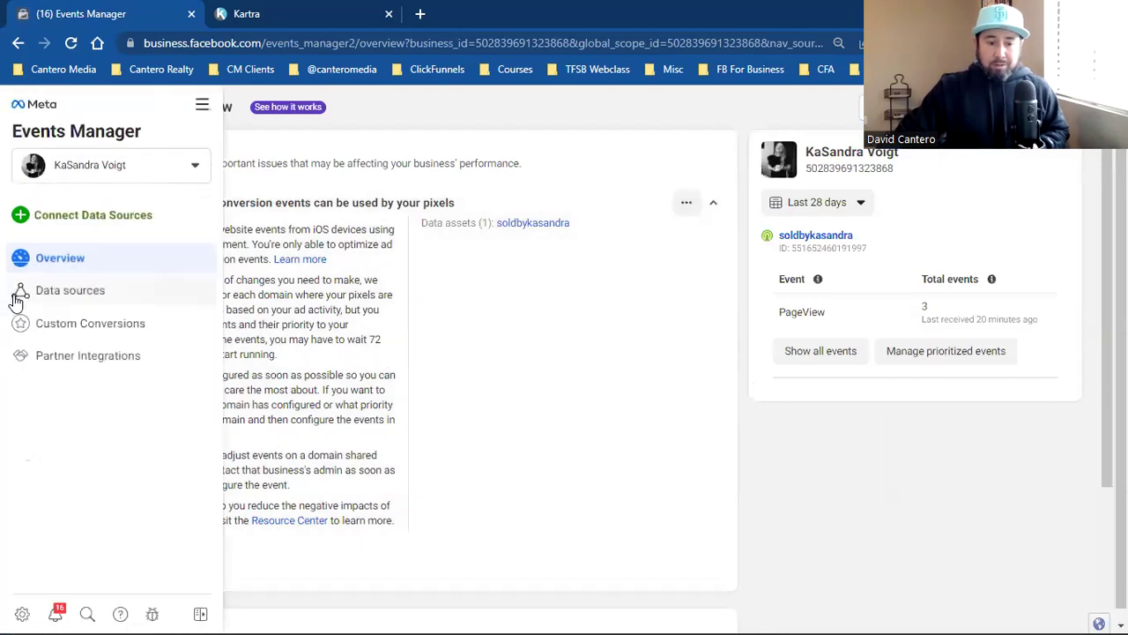
pyautogui.click(117, 334)
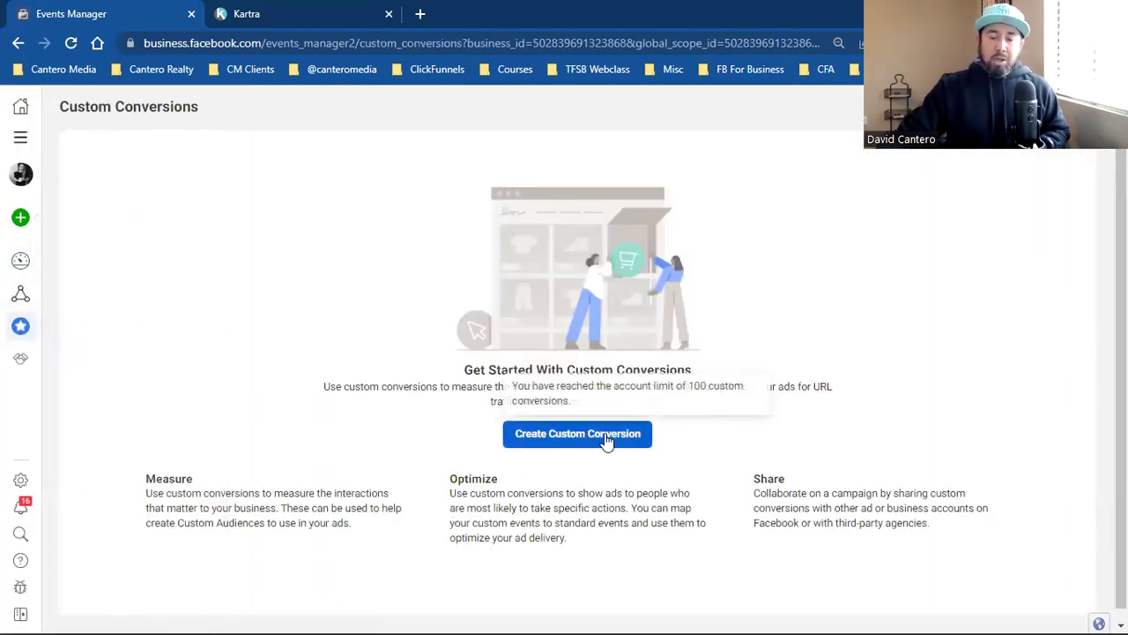
pyautogui.click(604, 434)
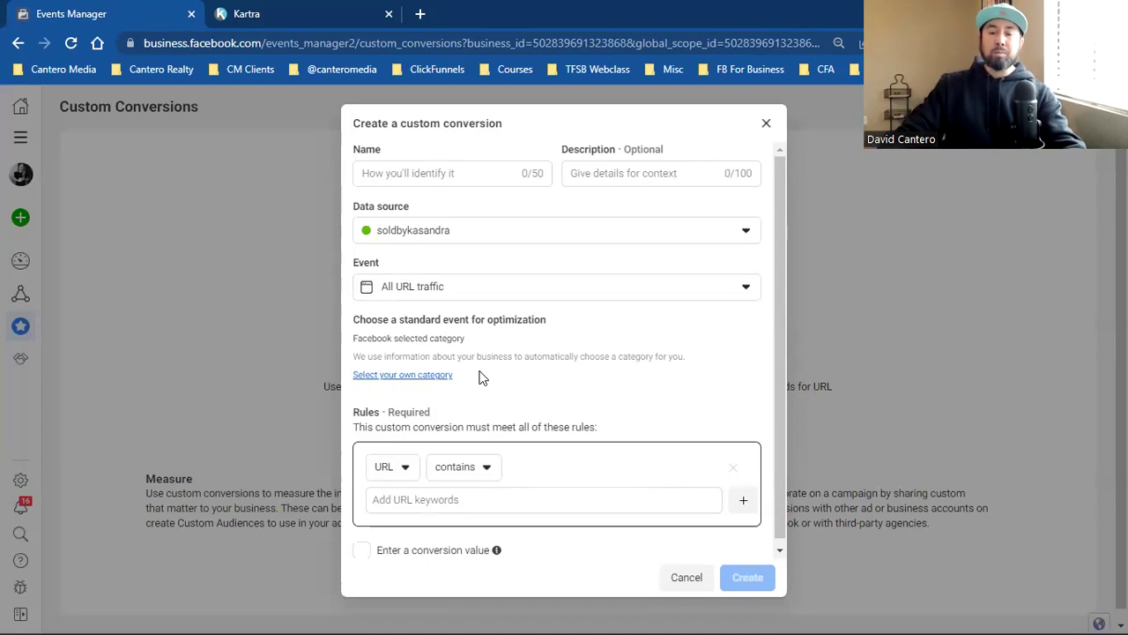
pyautogui.hotkey('ctrl', 'Tab')
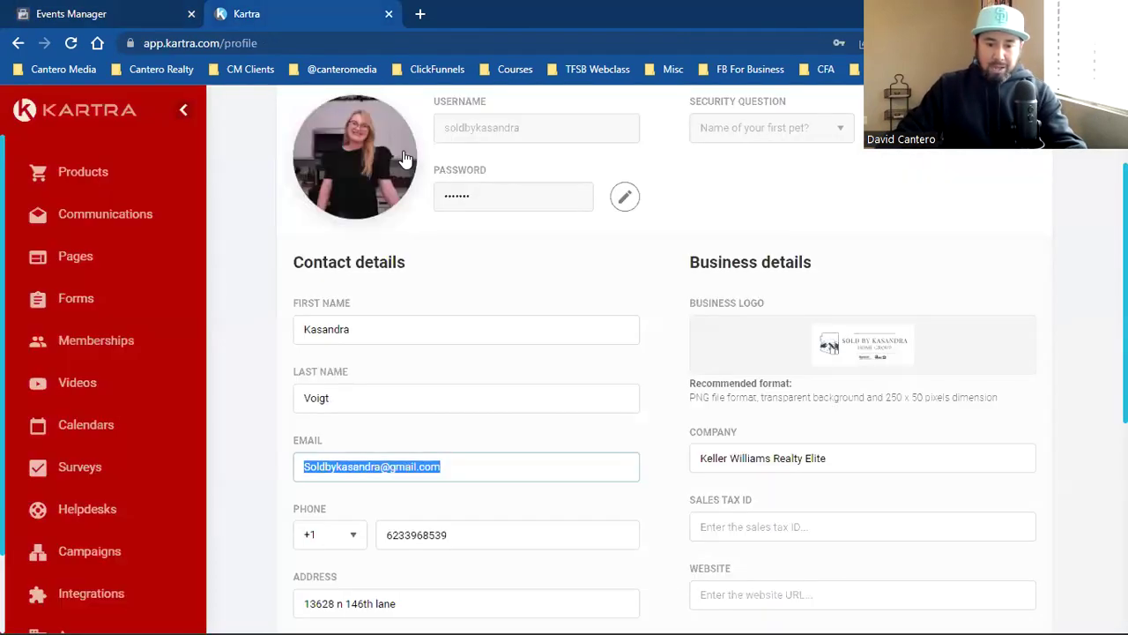
pyautogui.click(72, 266)
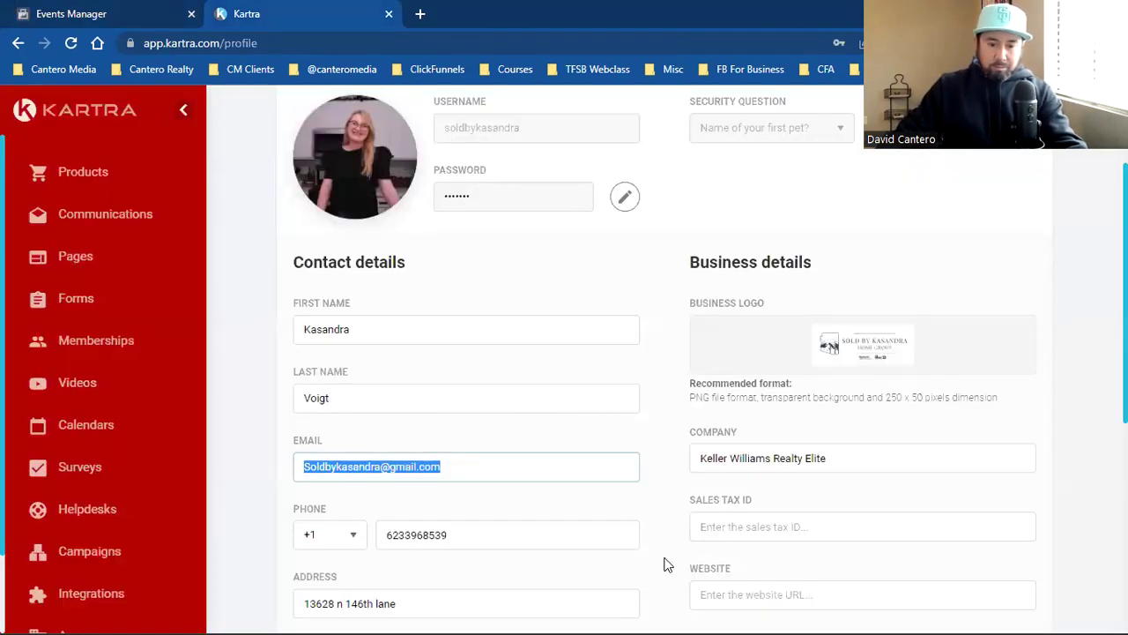
pyautogui.scroll(-2, 740, 489)
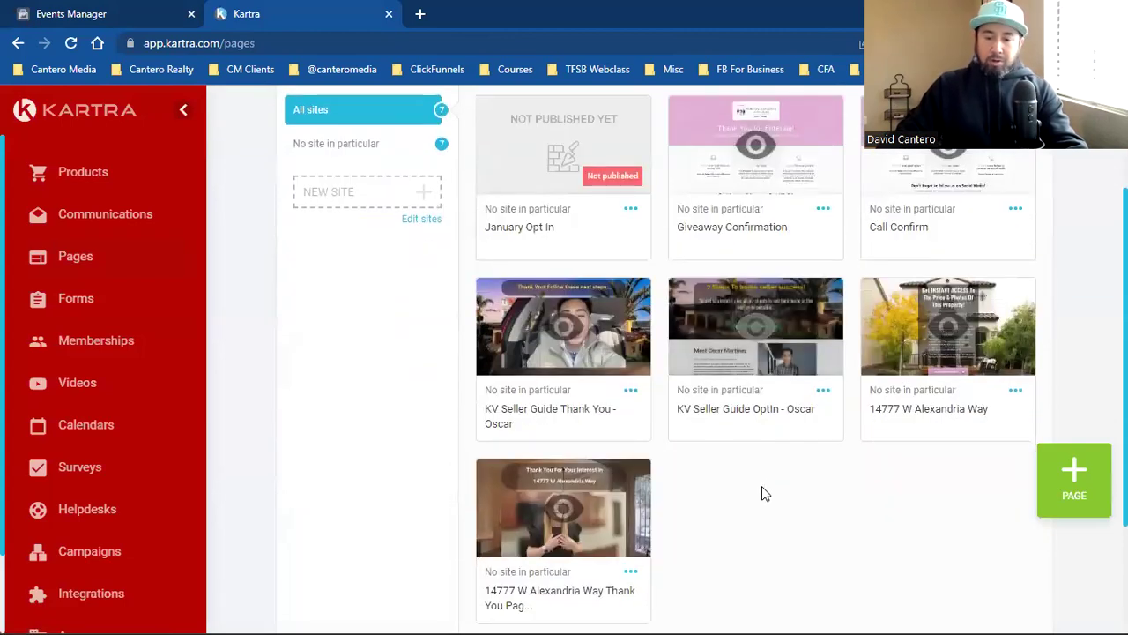
pyautogui.click(1015, 390)
pyautogui.click(937, 360)
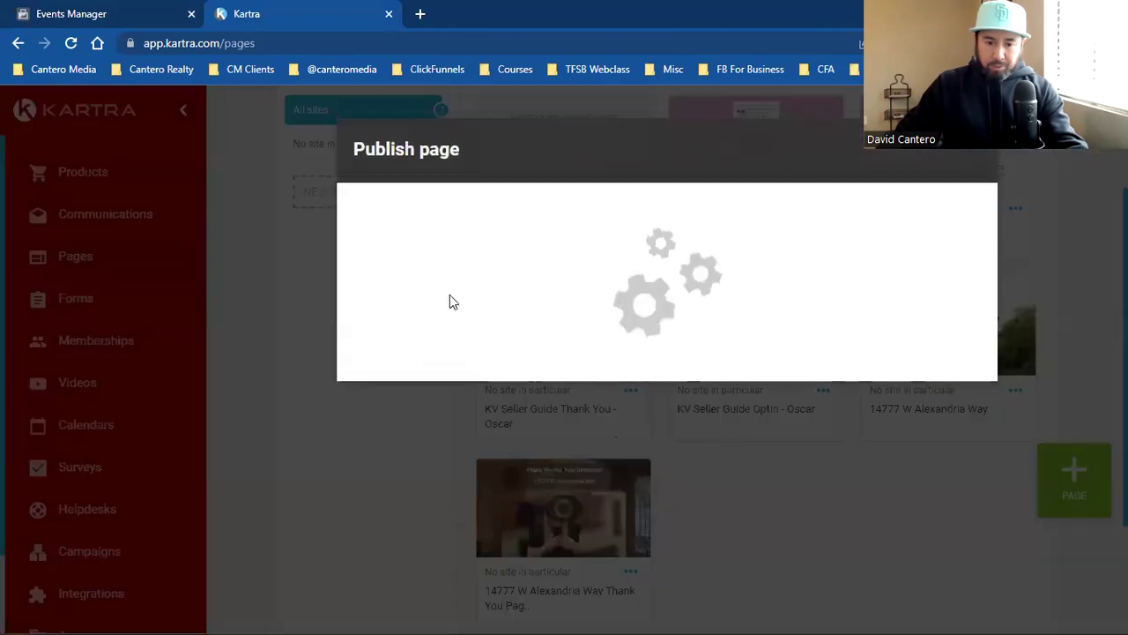
pyautogui.doubleClick(440, 530)
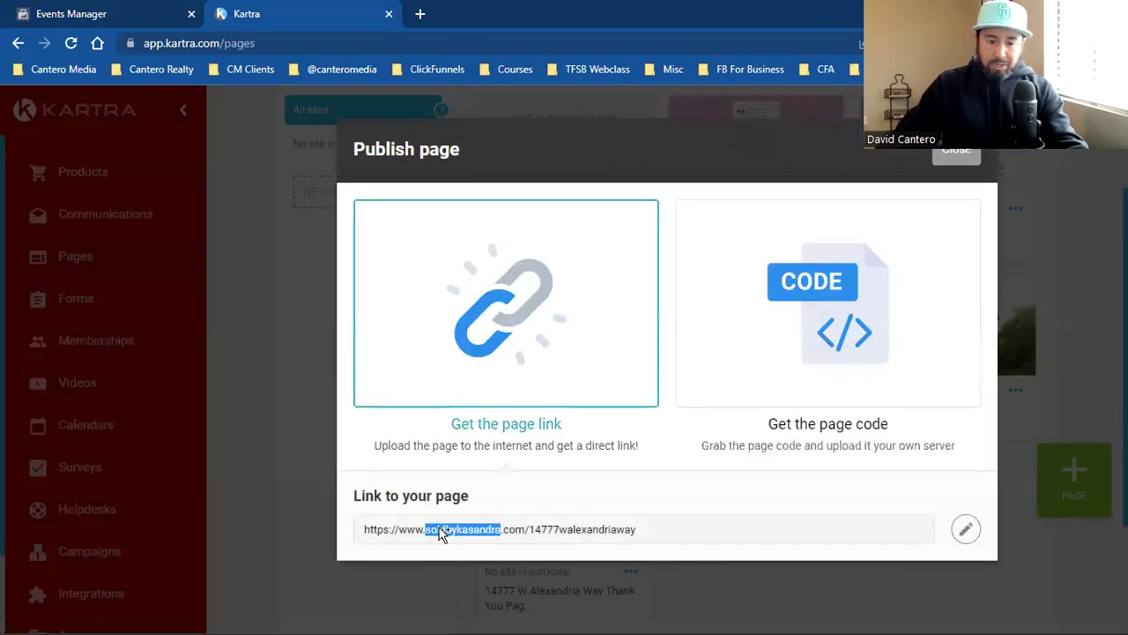
pyautogui.tripleClick(440, 529)
pyautogui.rightClick(440, 530)
pyautogui.click(495, 402)
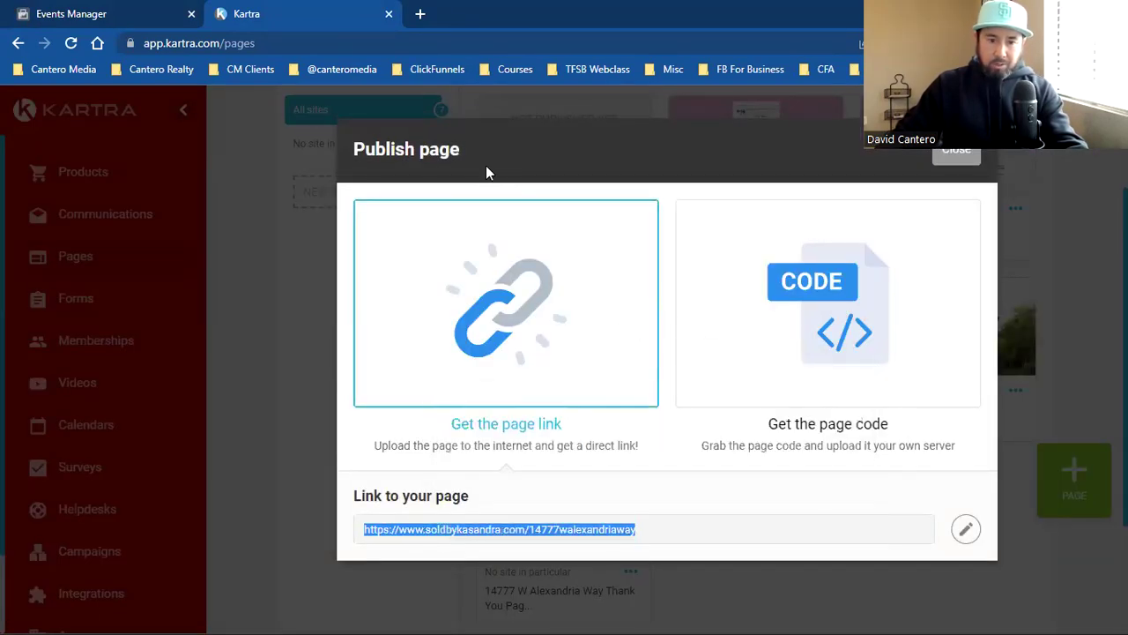
pyautogui.click(419, 13)
pyautogui.hotkey('ctrl', 'v')
pyautogui.press('Return')
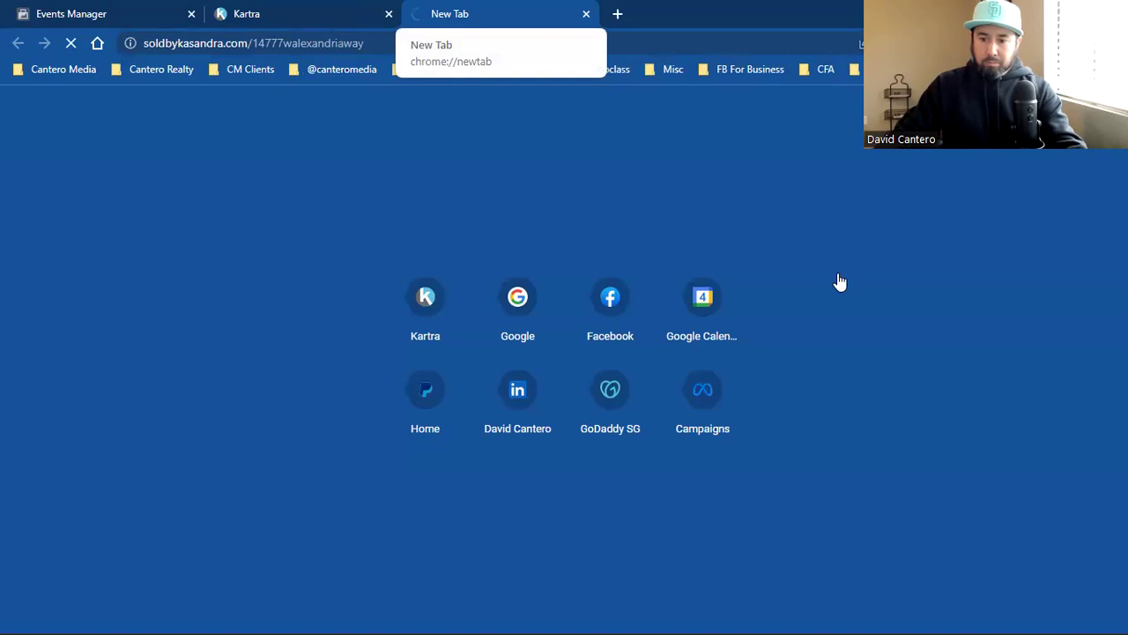
# Step: Copy the thank-you page link and paste it into another new tab
pyautogui.hotkey('ctrl', 'shift', 'Tab')
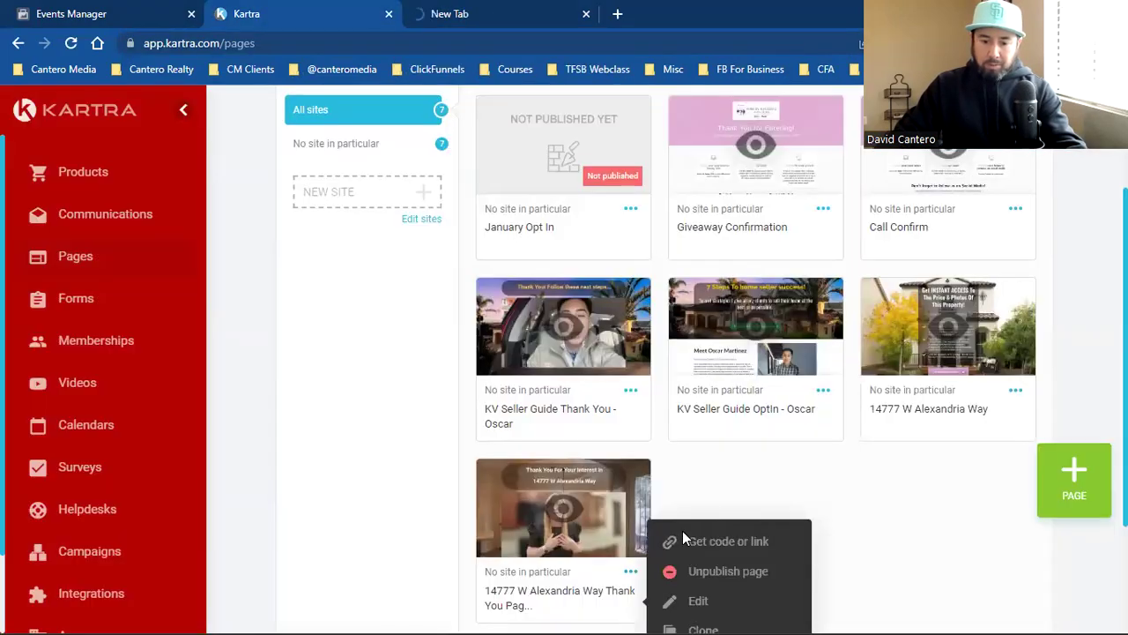
pyautogui.click(694, 540)
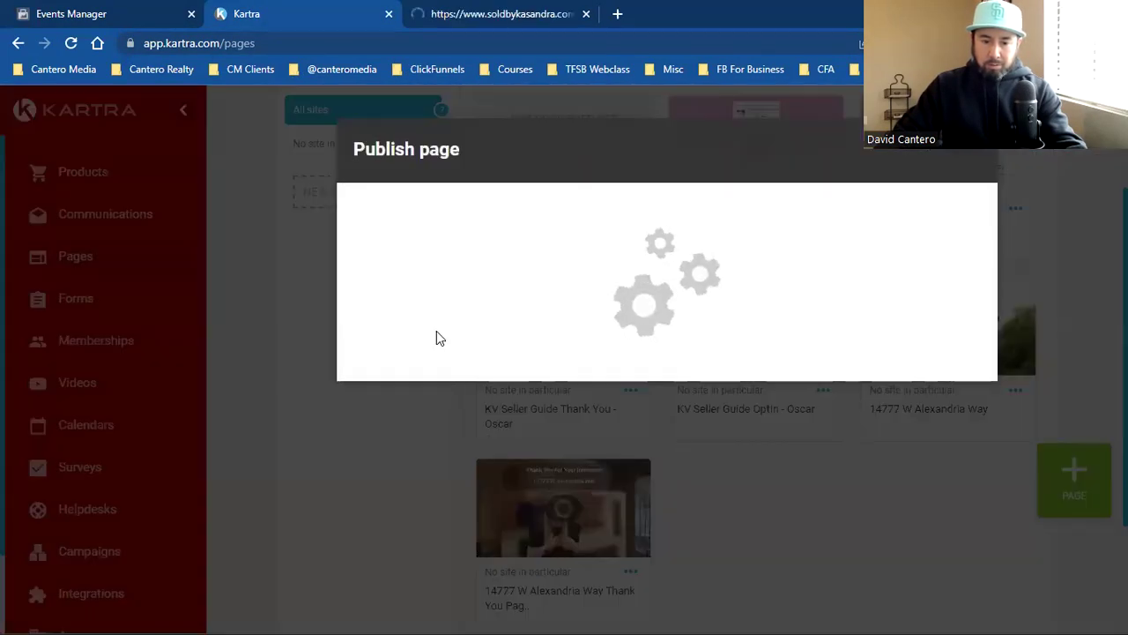
pyautogui.click(441, 532)
pyautogui.rightClick(440, 533)
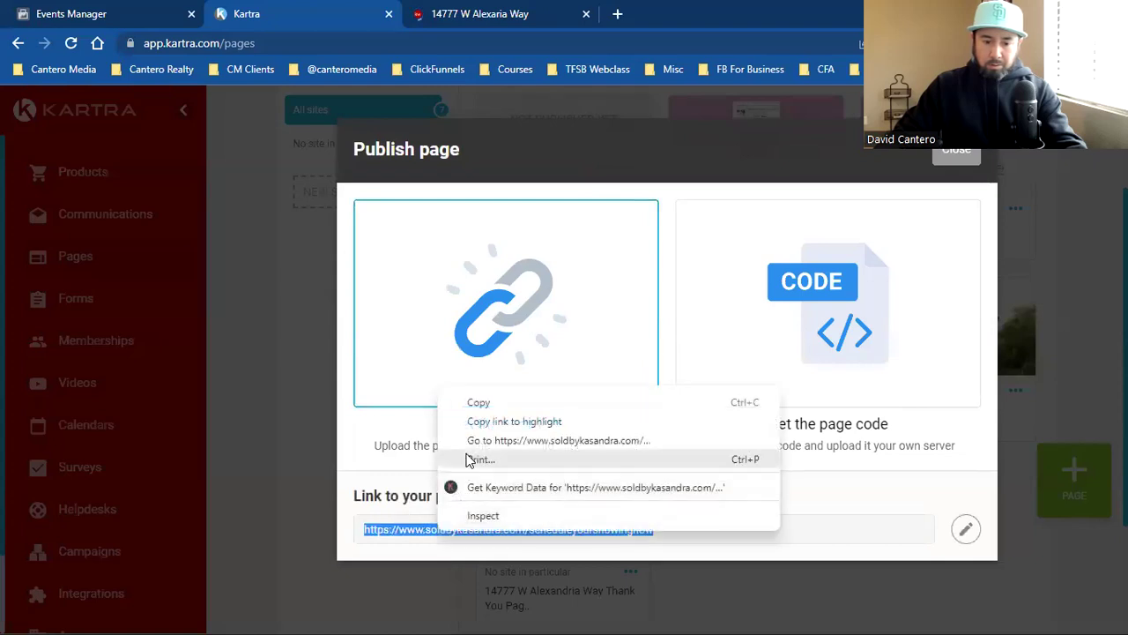
pyautogui.click(490, 394)
pyautogui.click(621, 13)
pyautogui.hotkey('ctrl', 'v')
# Step: Load the thank-you page, then open Facebook from bookmarks and scroll to the Keeping Current Matters ad
pyautogui.press('Return')
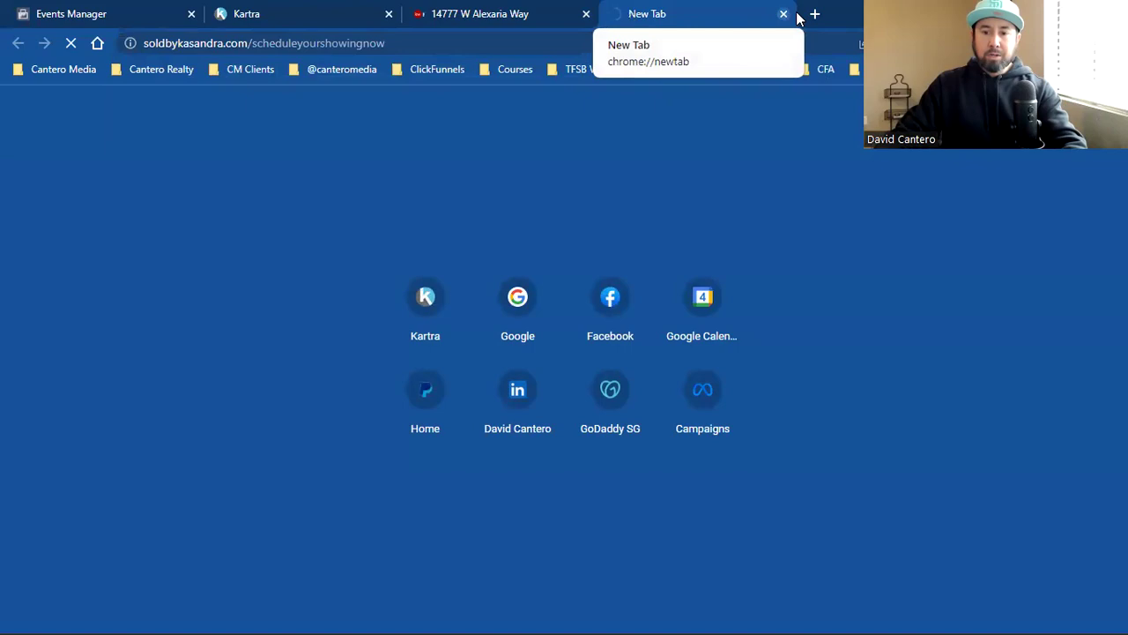
pyautogui.click(814, 15)
pyautogui.click(340, 68)
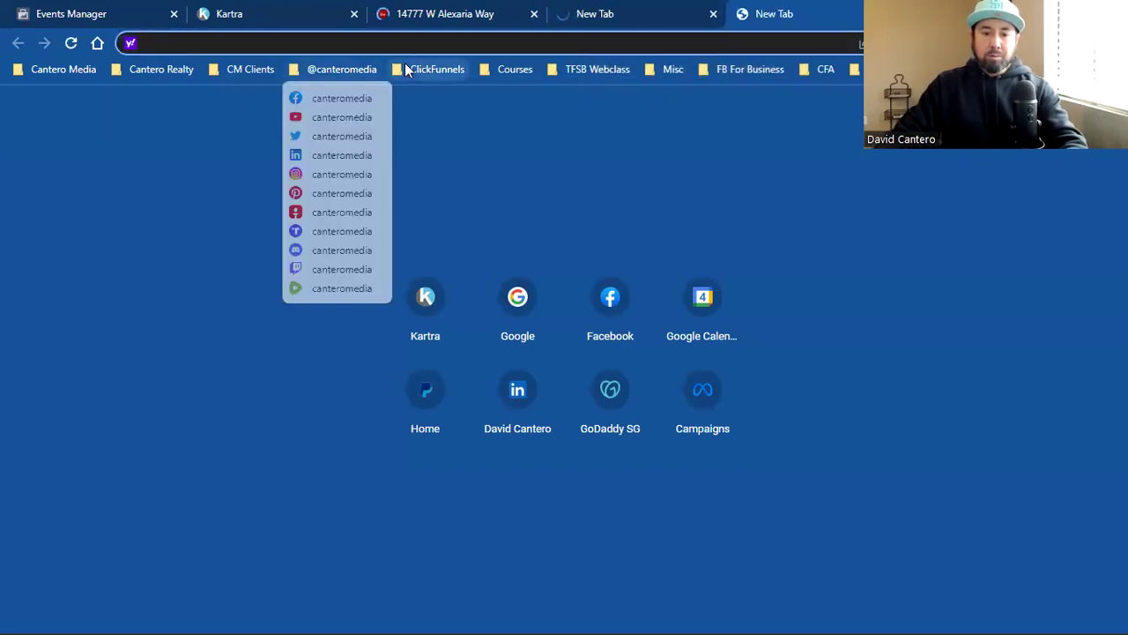
pyautogui.click(342, 98)
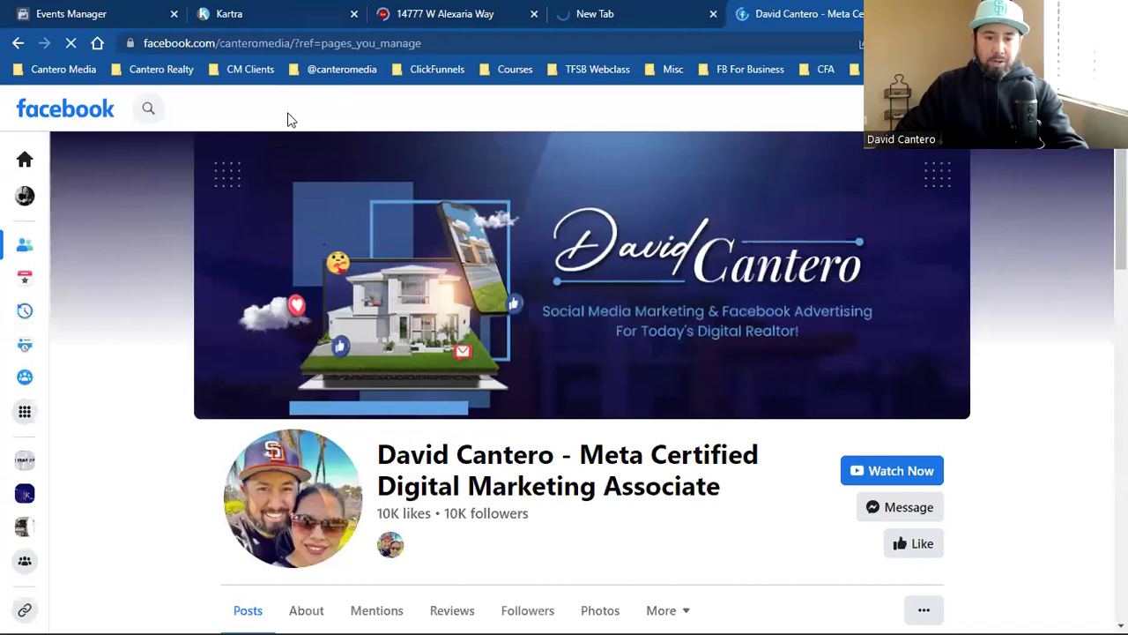
pyautogui.scroll(-3, 291, 118)
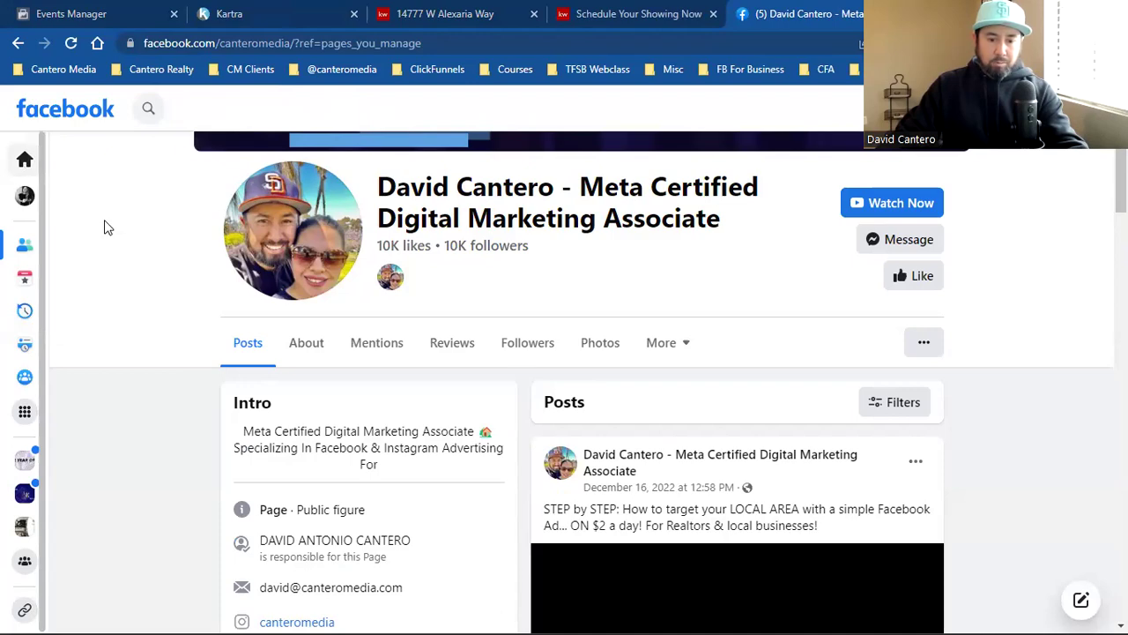
pyautogui.scroll(-4, 647, 411)
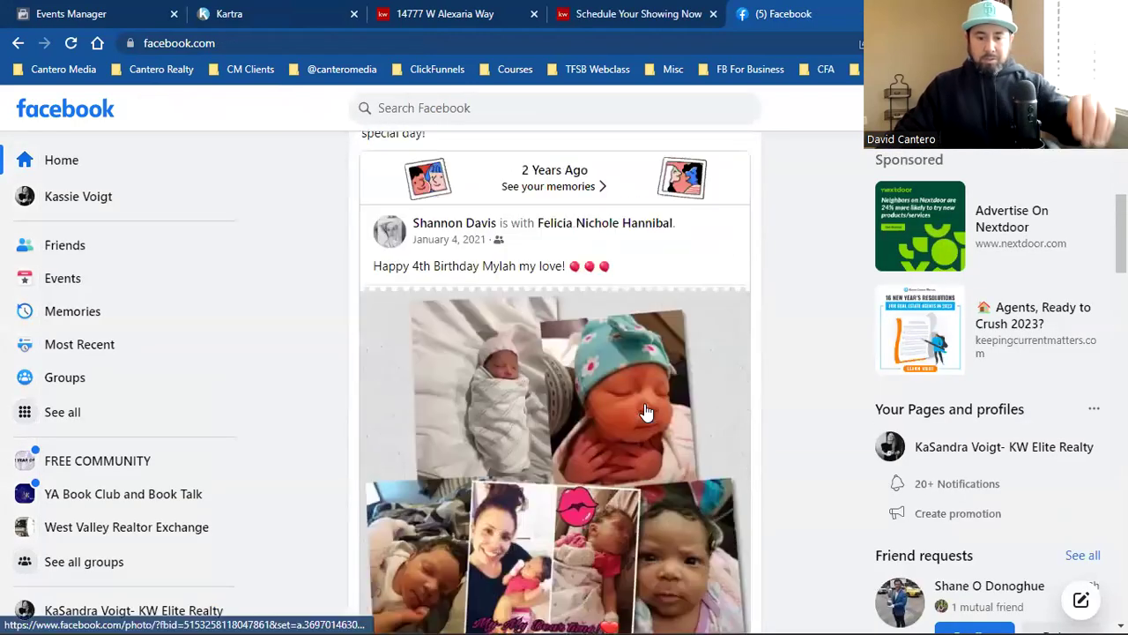
pyautogui.scroll(-8, 647, 410)
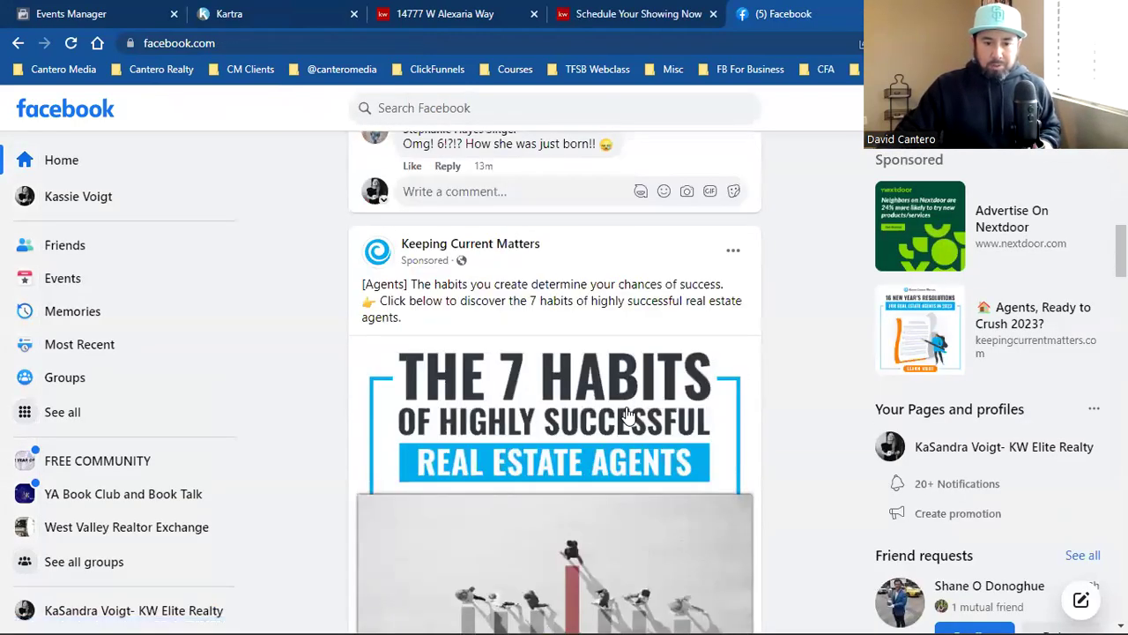
pyautogui.scroll(-1, 628, 415)
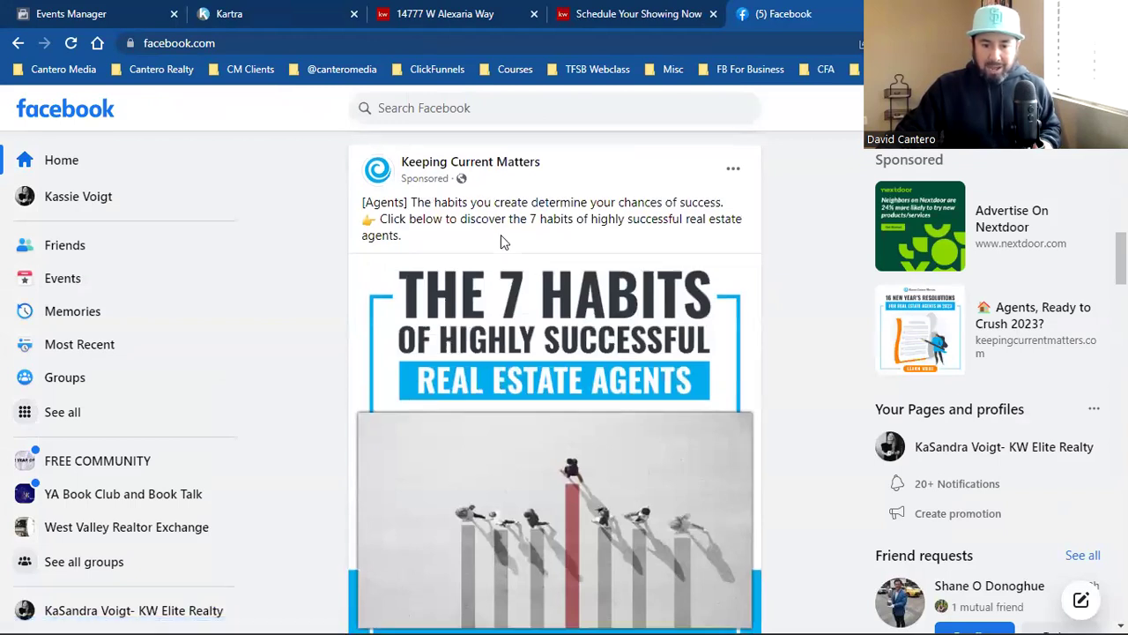
pyautogui.scroll(-3, 501, 241)
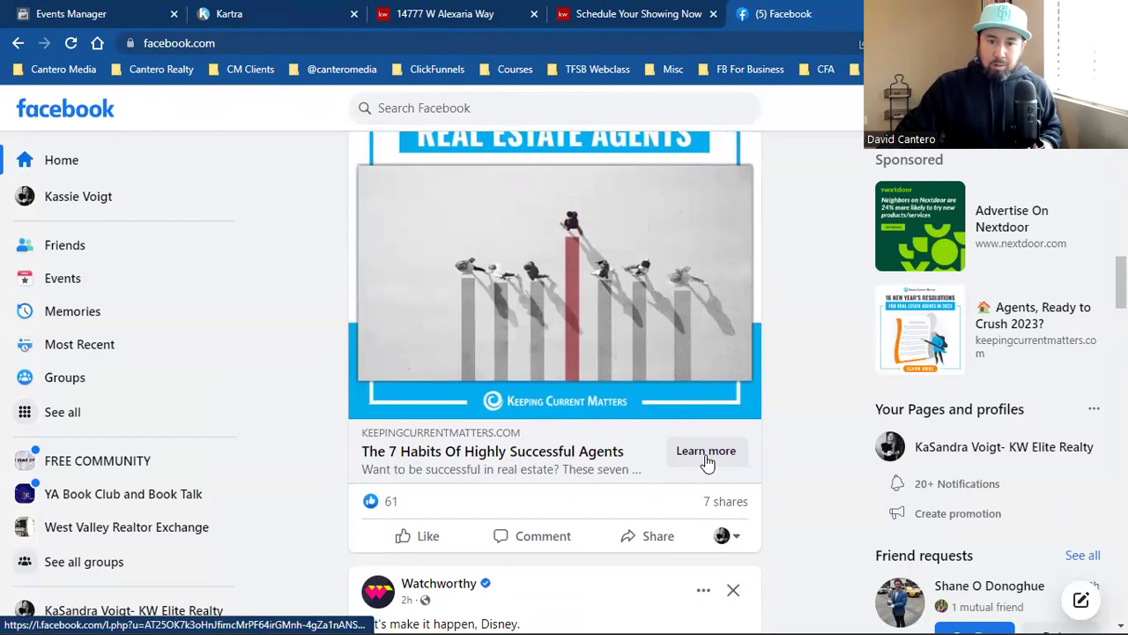
# Step: On the property landing page, open the 'Get all the details here!' request form
pyautogui.hotkey('ctrl', '3')
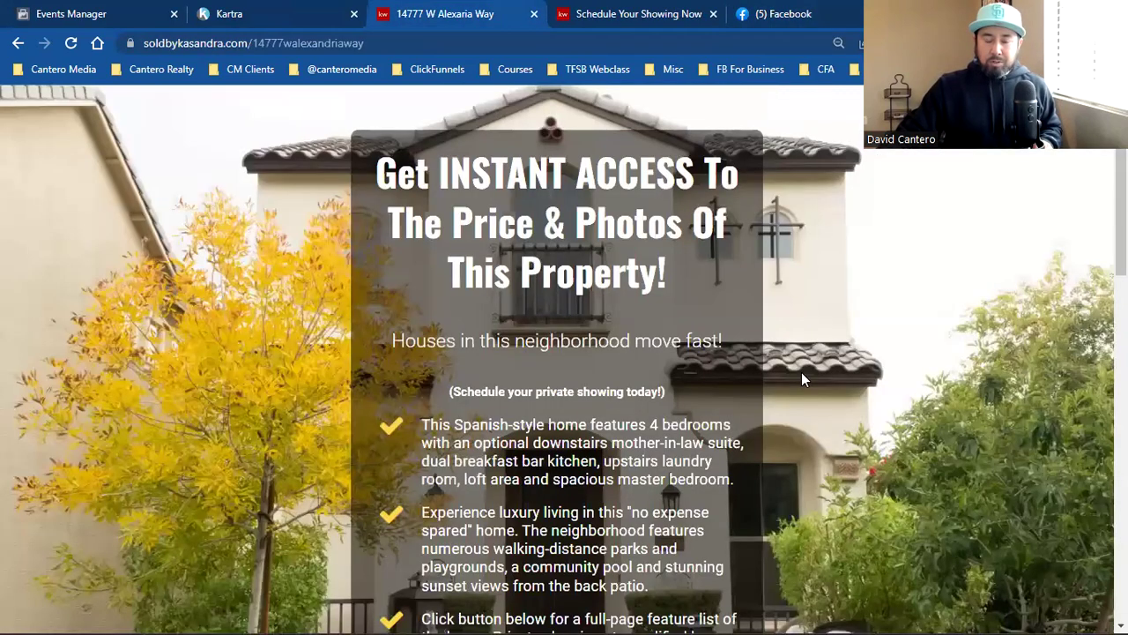
pyautogui.scroll(-3, 801, 377)
pyautogui.scroll(-5, 802, 388)
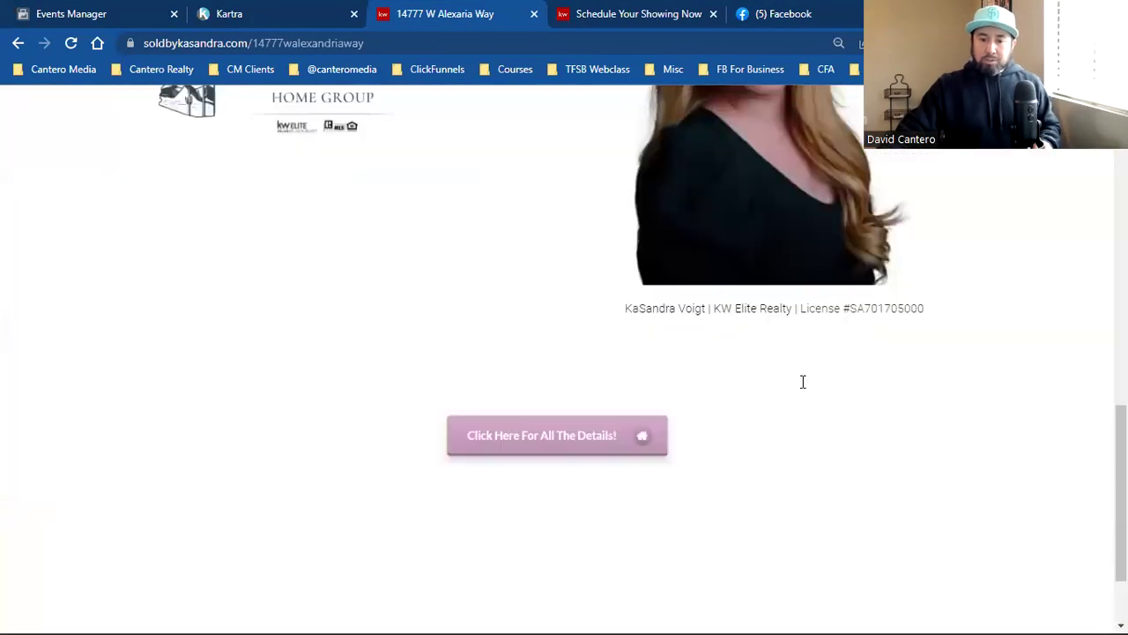
pyautogui.scroll(8, 801, 382)
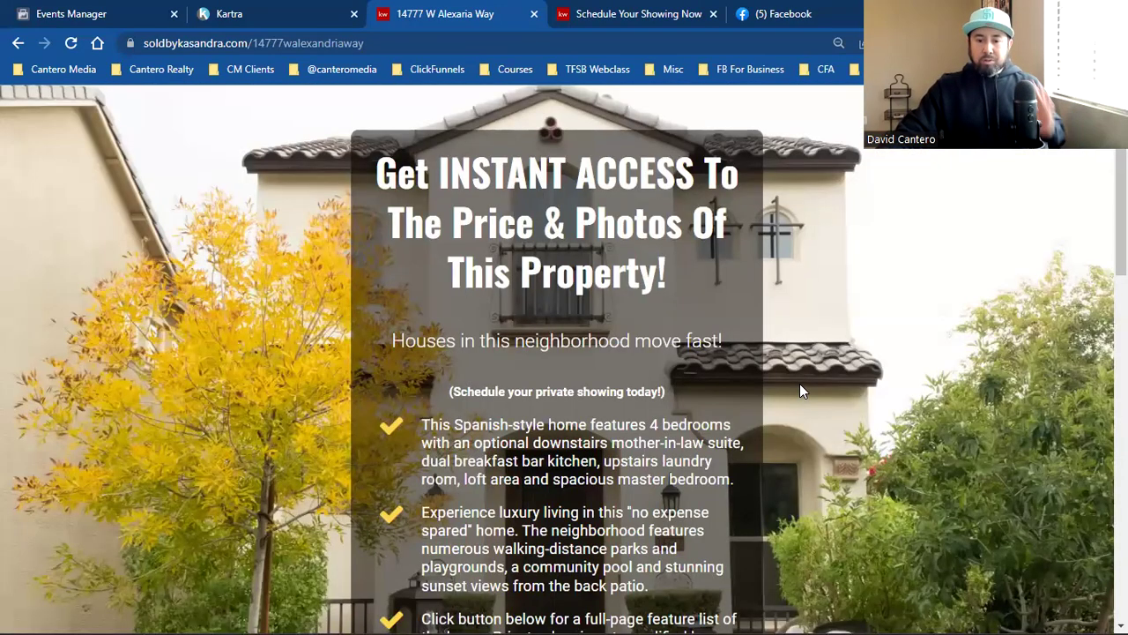
pyautogui.scroll(-5, 800, 388)
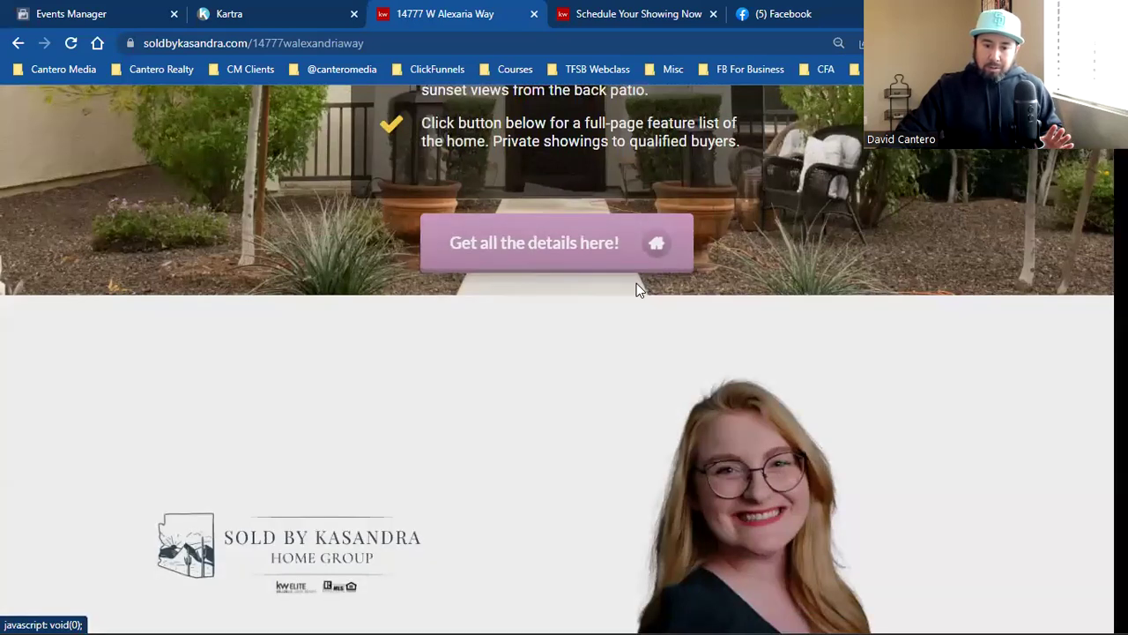
pyautogui.click(636, 282)
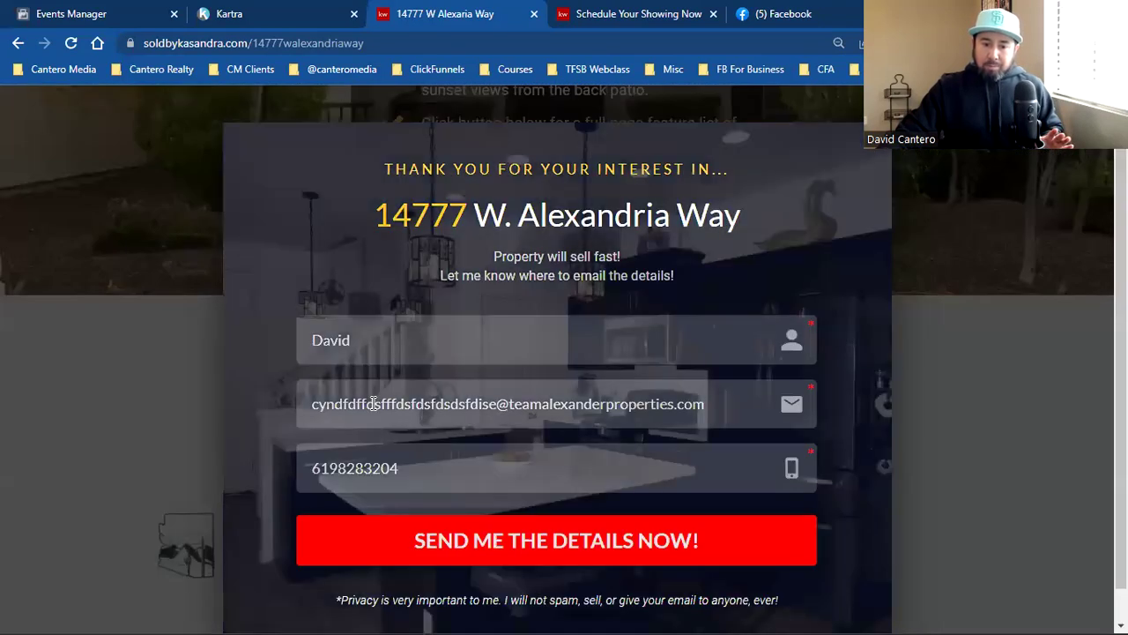
pyautogui.click(585, 7)
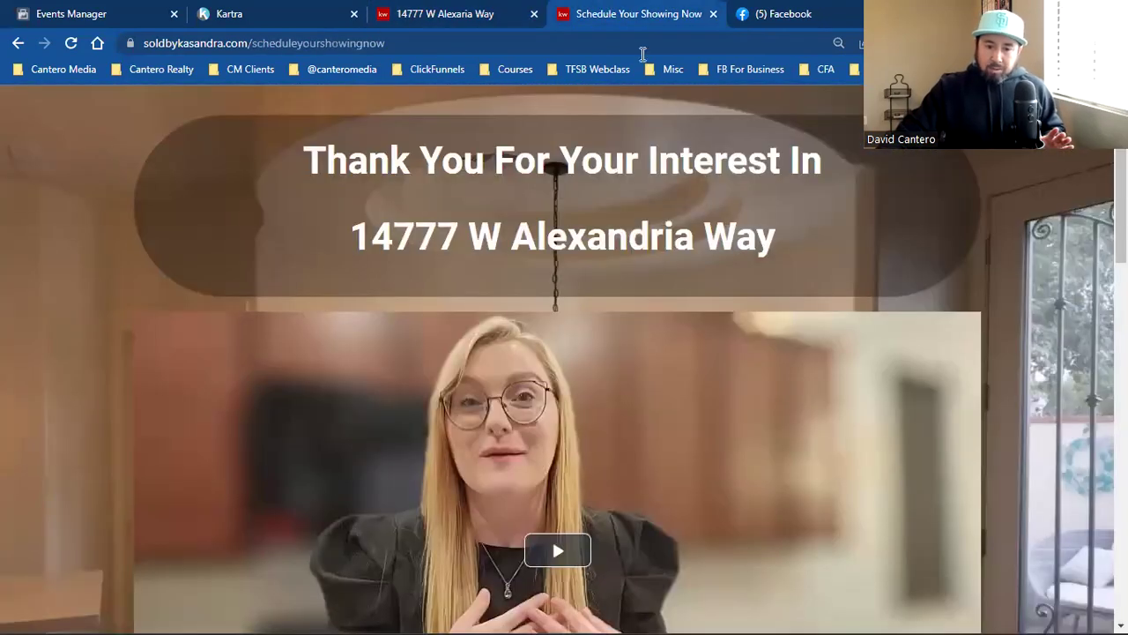
pyautogui.click(296, 45)
pyautogui.click(295, 46)
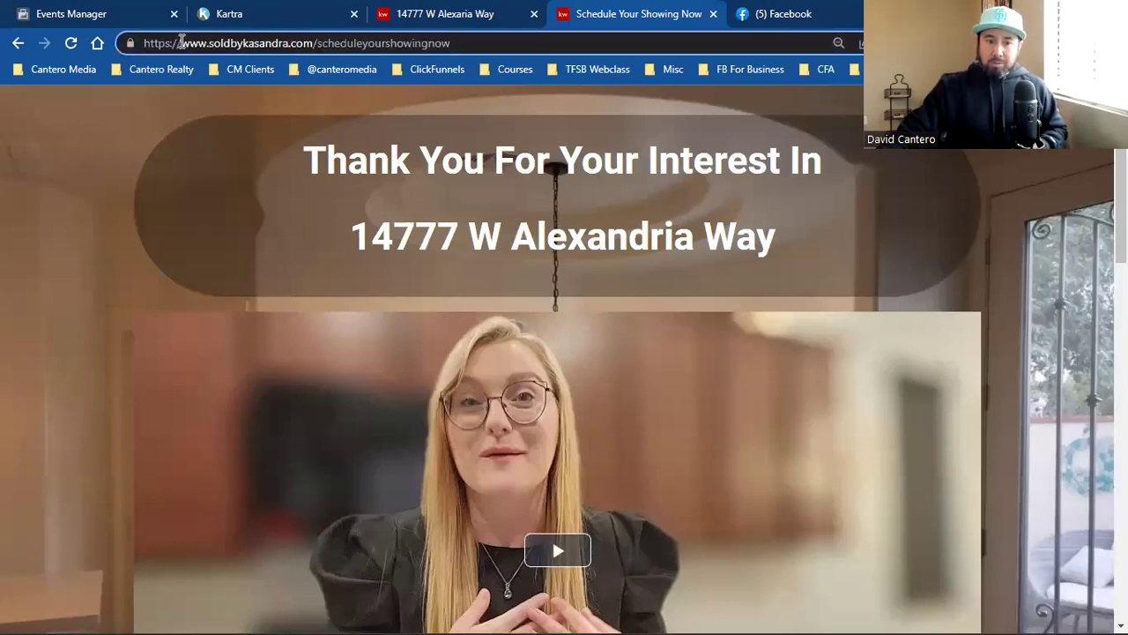
pyautogui.moveTo(183, 42); pyautogui.dragTo(479, 50)
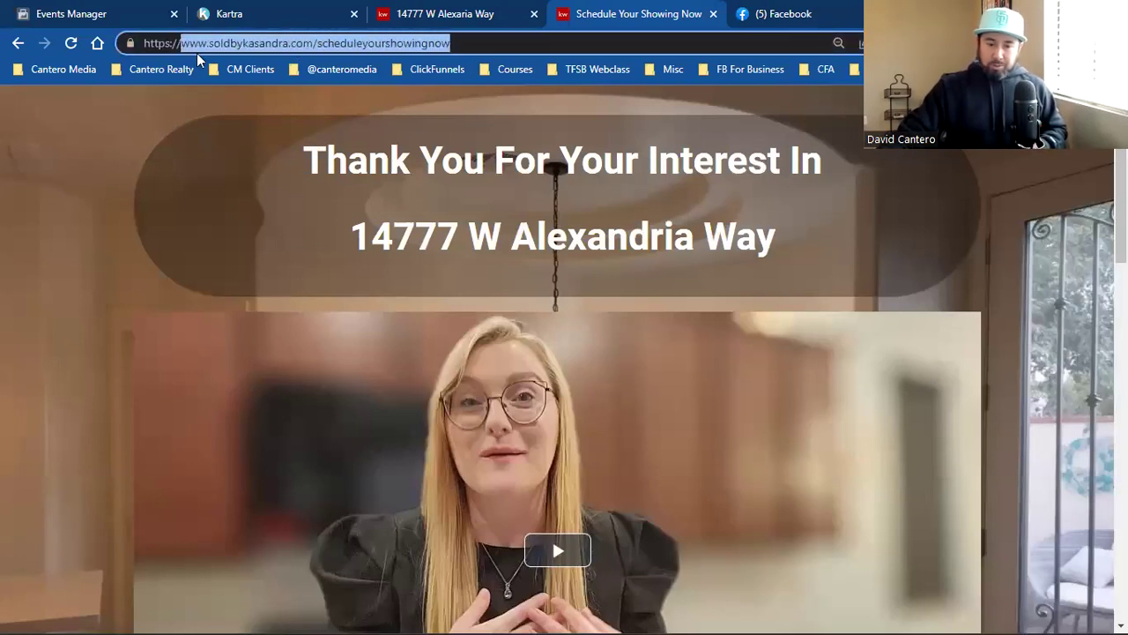
pyautogui.rightClick(276, 44)
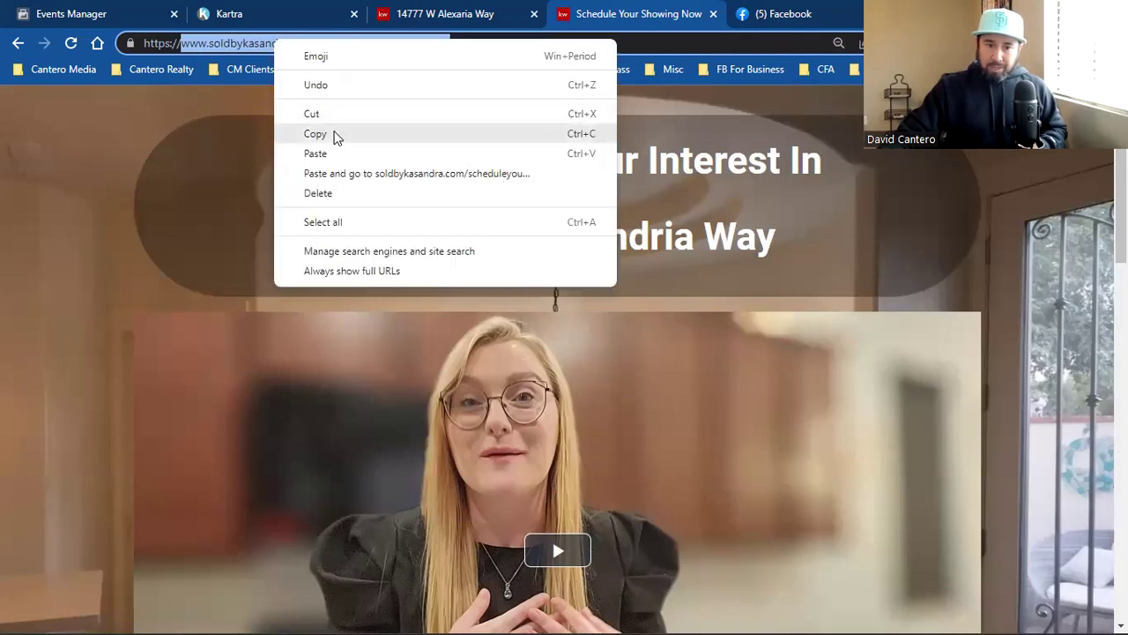
pyautogui.click(335, 134)
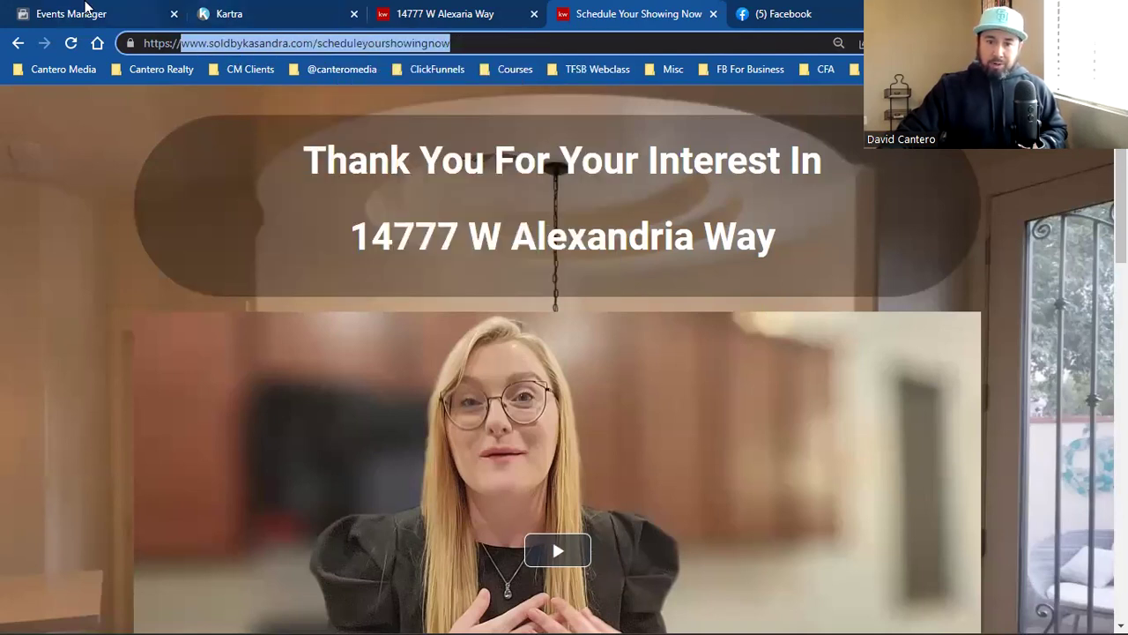
pyautogui.click(85, 13)
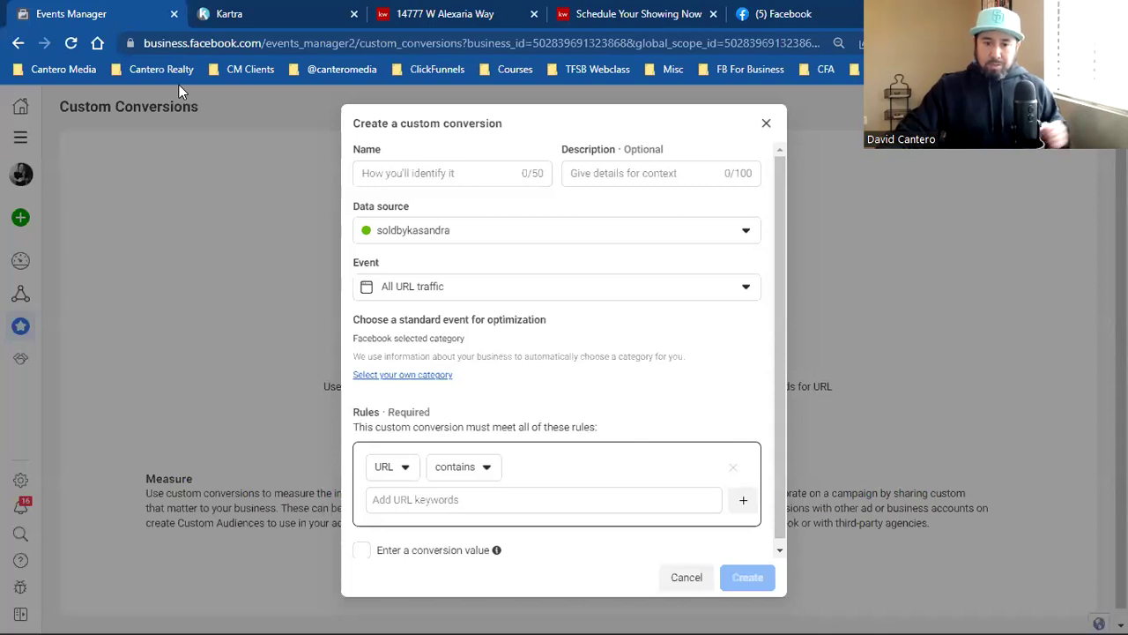
pyautogui.click(413, 180)
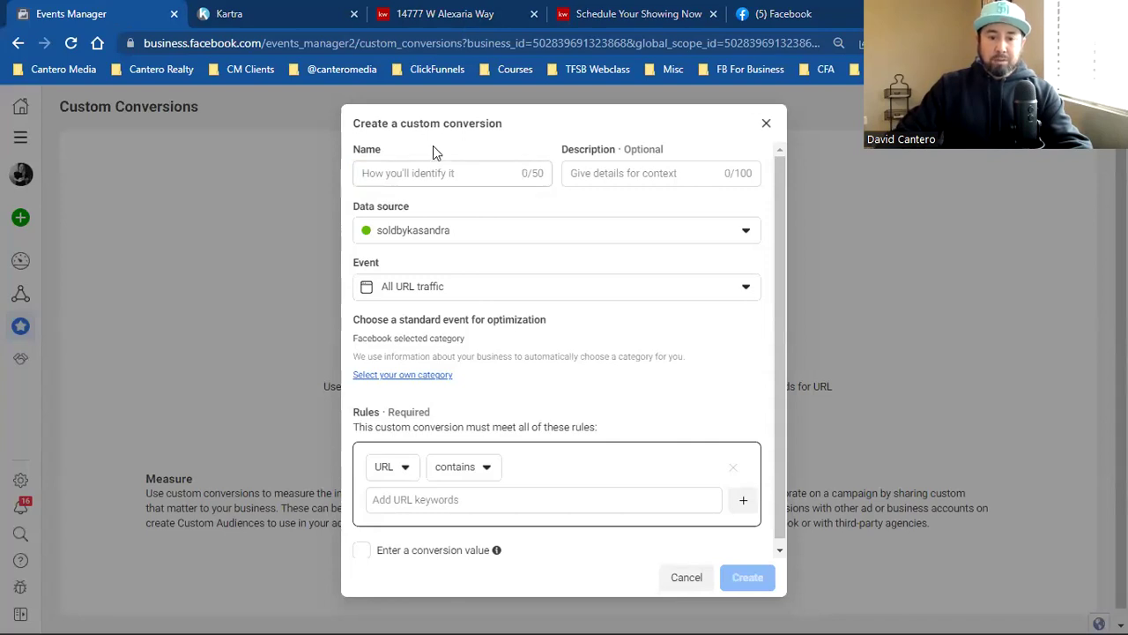
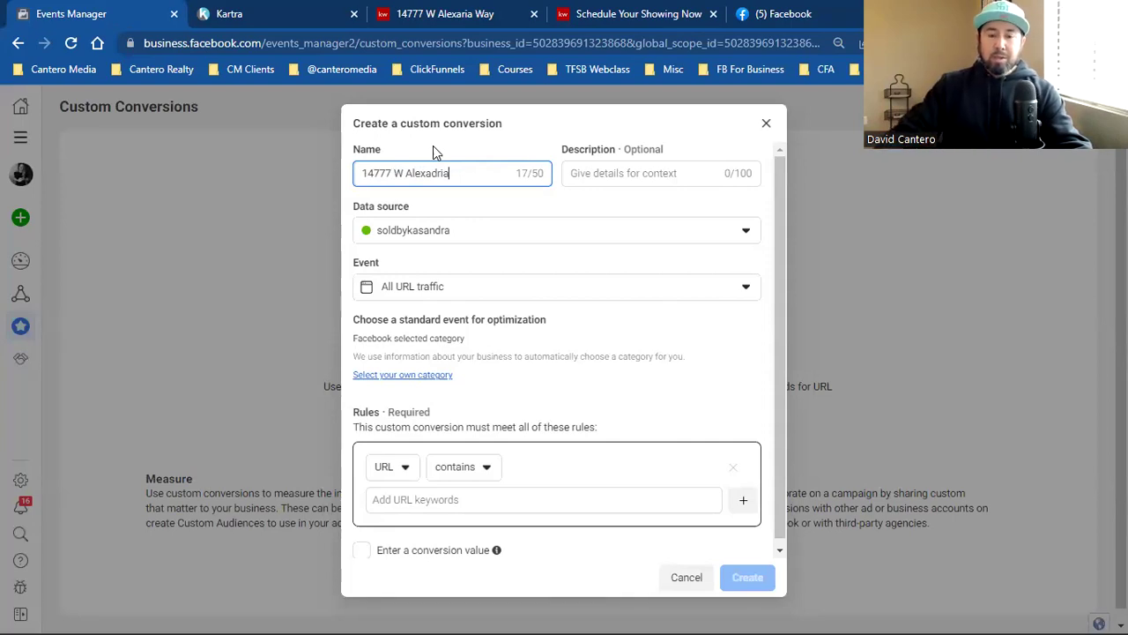
pyautogui.click(445, 10)
pyautogui.click(616, 13)
pyautogui.click(483, 11)
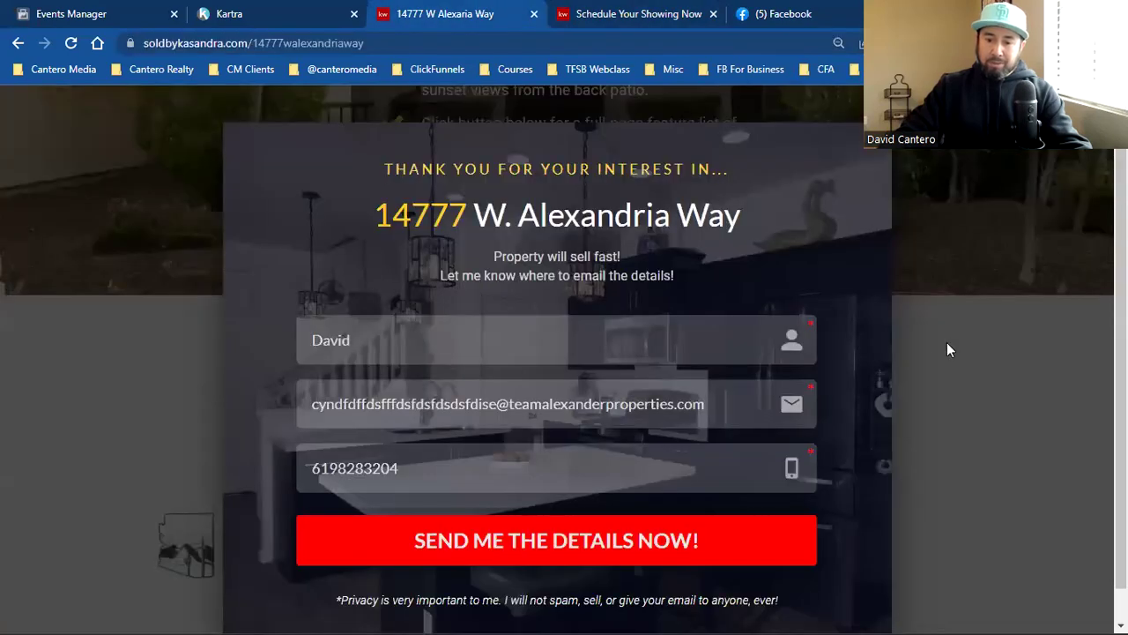
pyautogui.click(946, 350)
pyautogui.scroll(6, 941, 397)
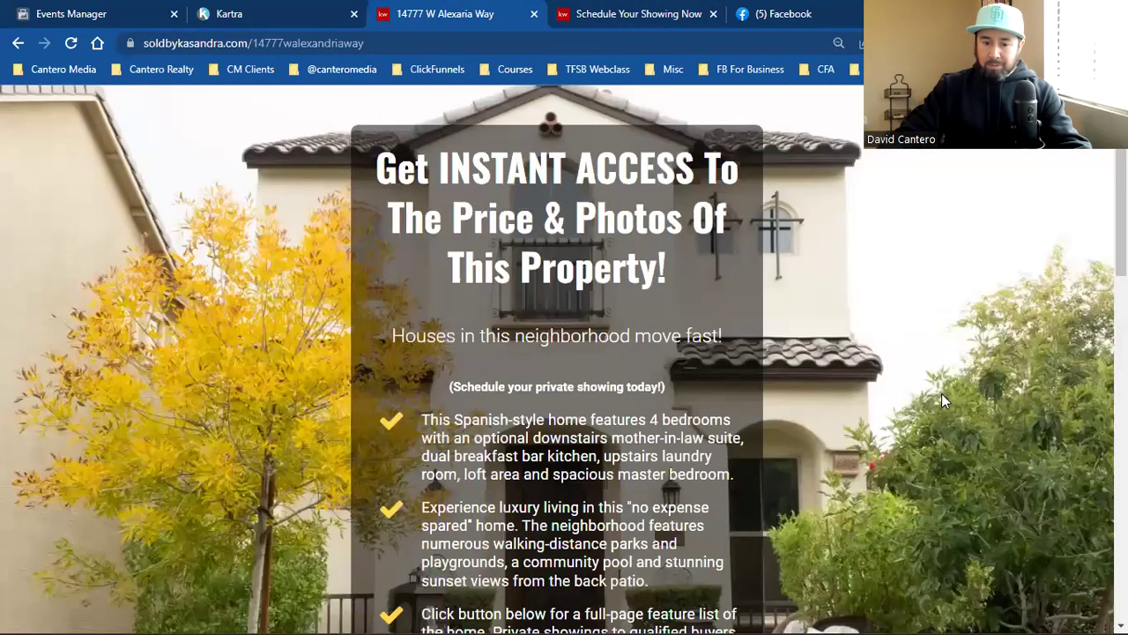
pyautogui.scroll(-3, 941, 399)
pyautogui.scroll(1, 939, 410)
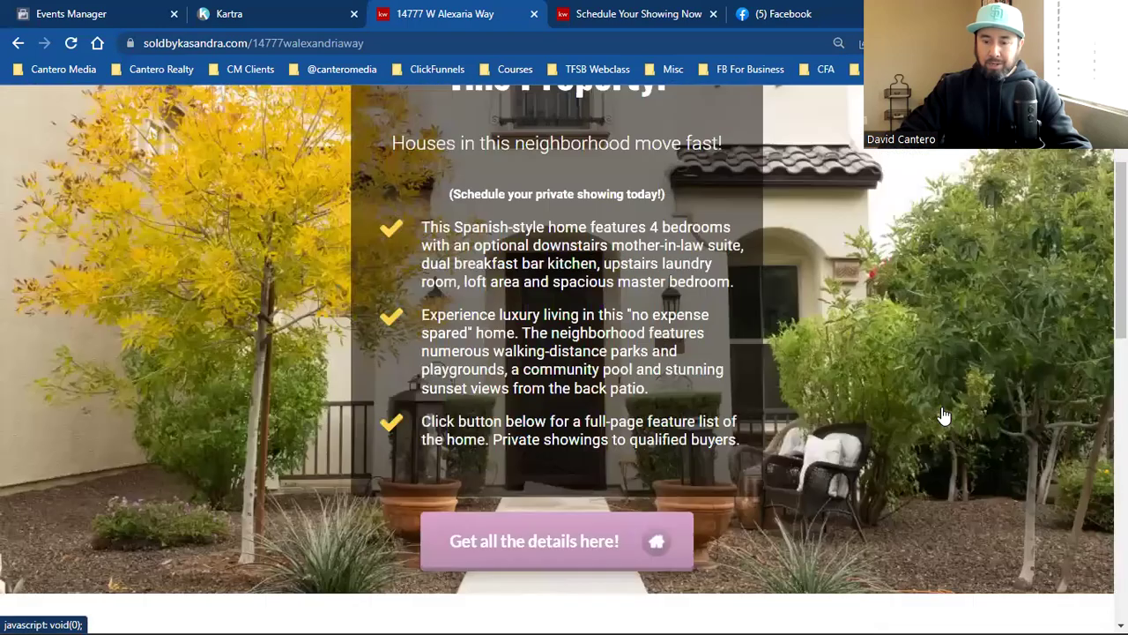
pyautogui.hotkey('ctrl', 'Tab')
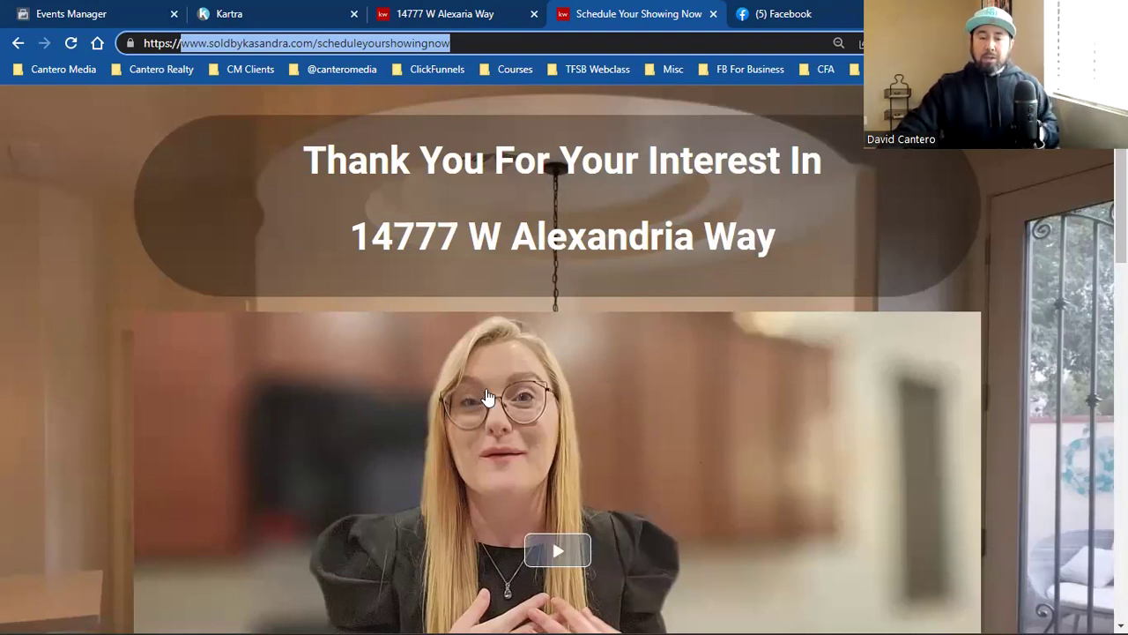
# Step: Scroll the Facebook feed to the Keeping Current Matters 'The 7 Habits Of Highly Successful Agents' sponsored ad
pyautogui.click(781, 9)
pyautogui.scroll(3, 786, 395)
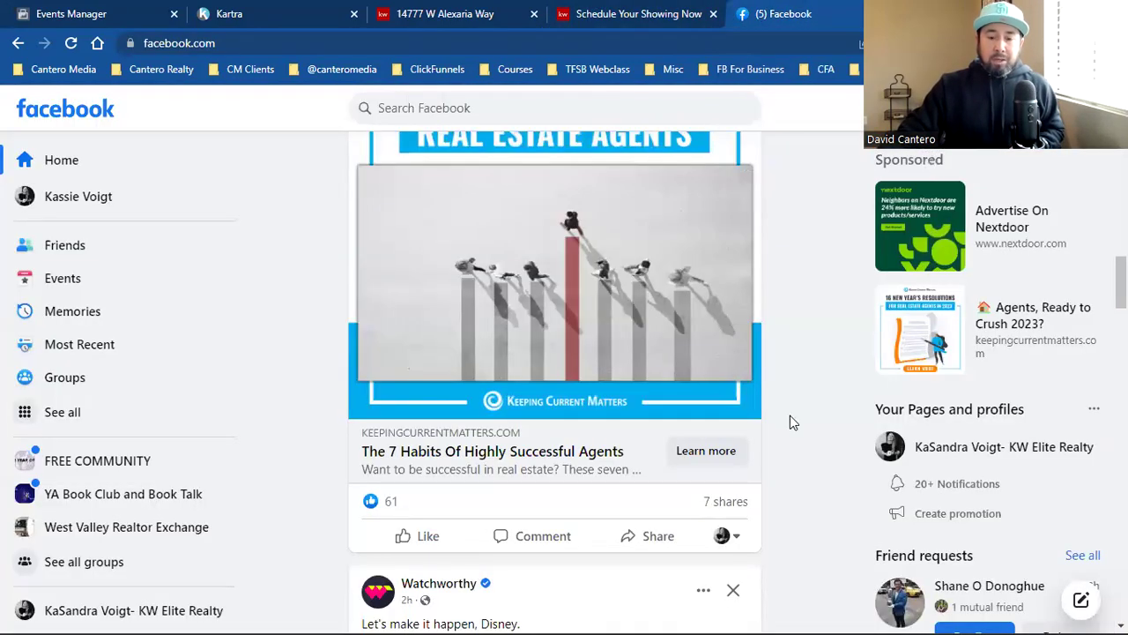
pyautogui.scroll(-1, 788, 419)
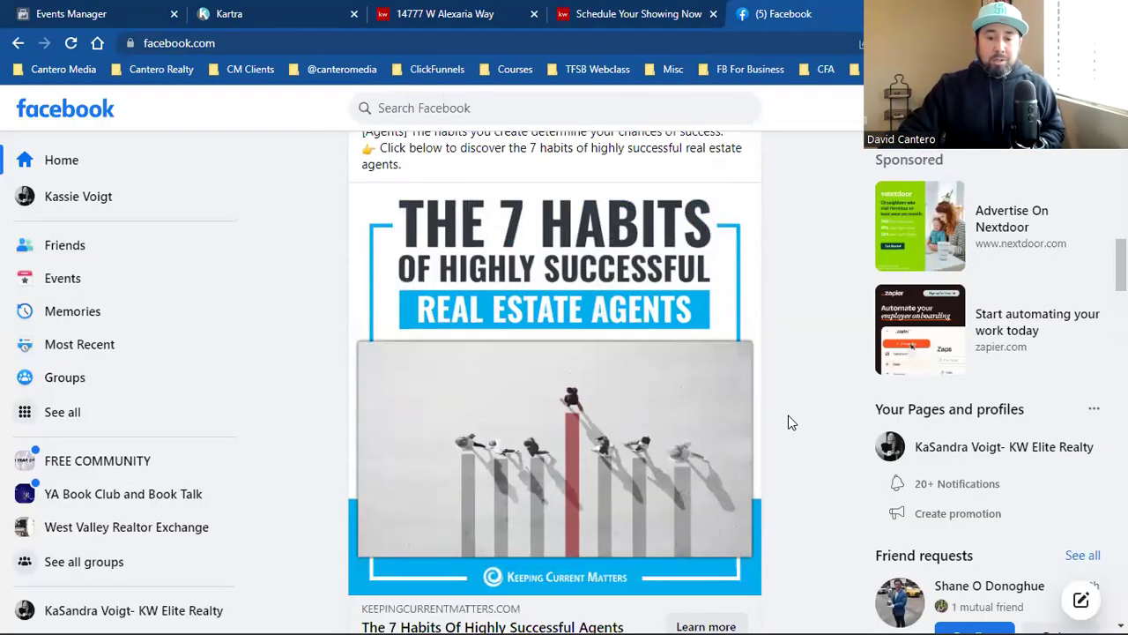
pyautogui.scroll(-1, 788, 421)
pyautogui.scroll(1, 791, 425)
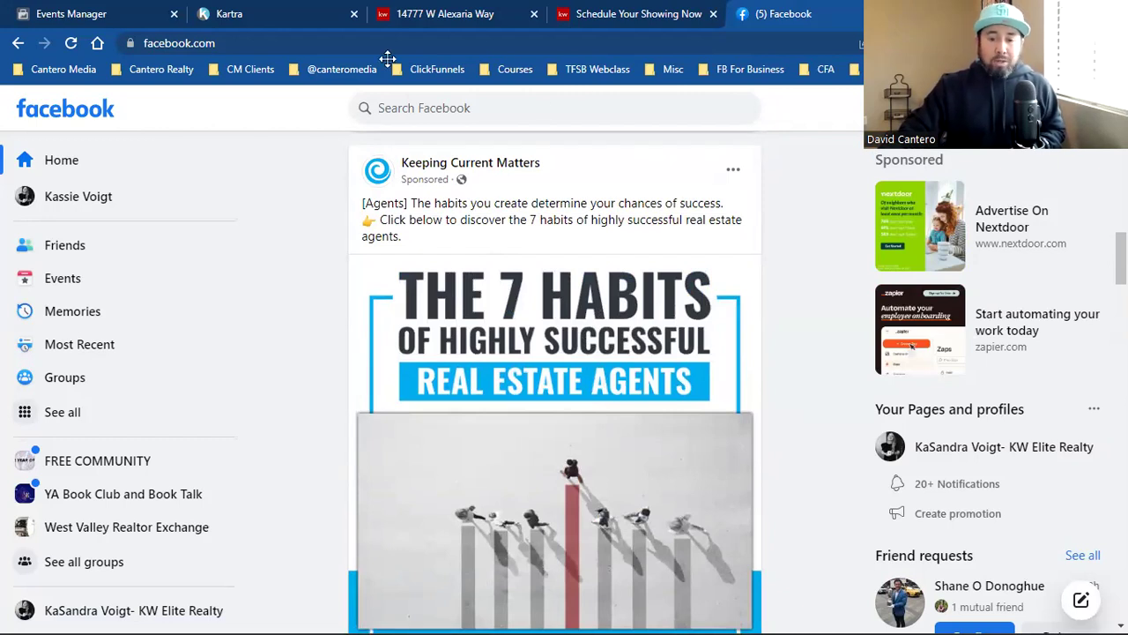
pyautogui.scroll(1, 811, 376)
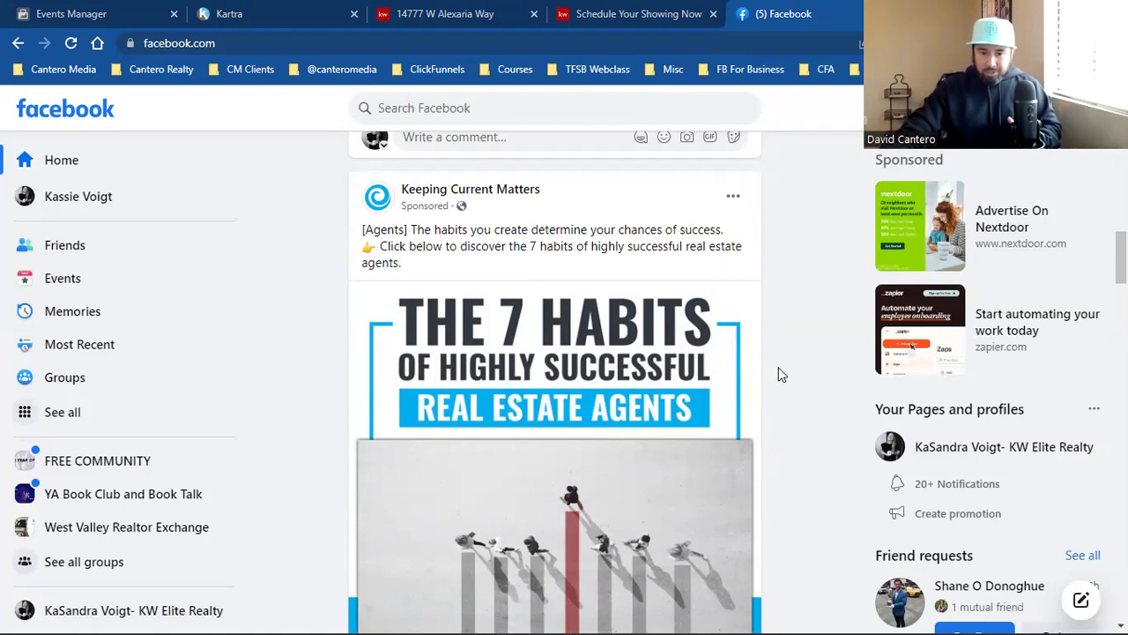
pyautogui.scroll(-1, 792, 372)
pyautogui.scroll(-3, 791, 372)
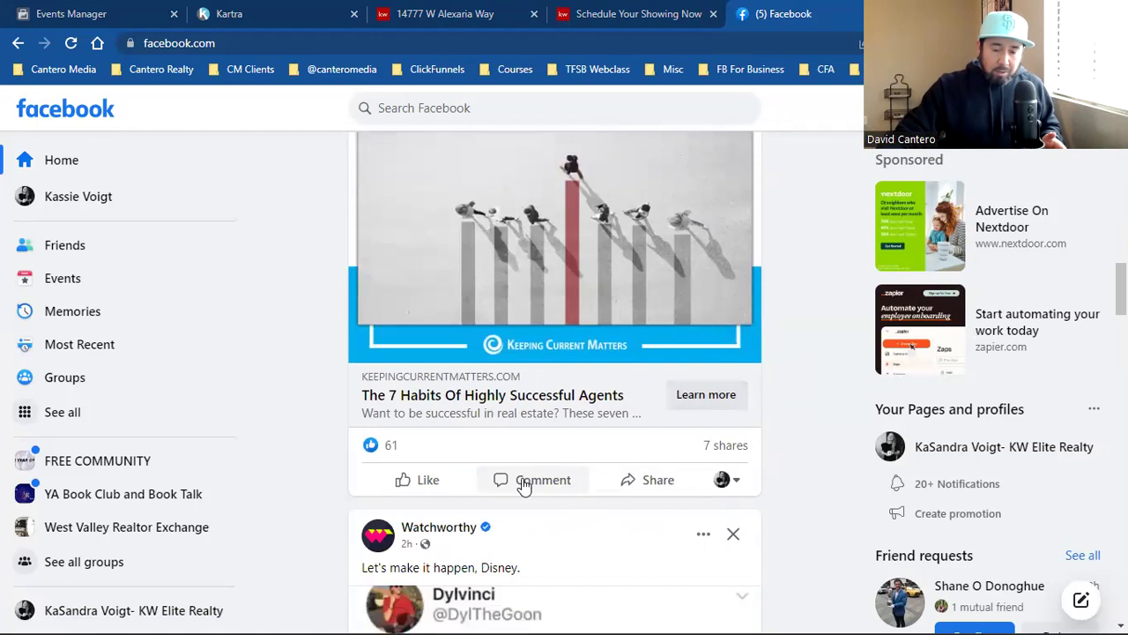
pyautogui.scroll(3, 696, 408)
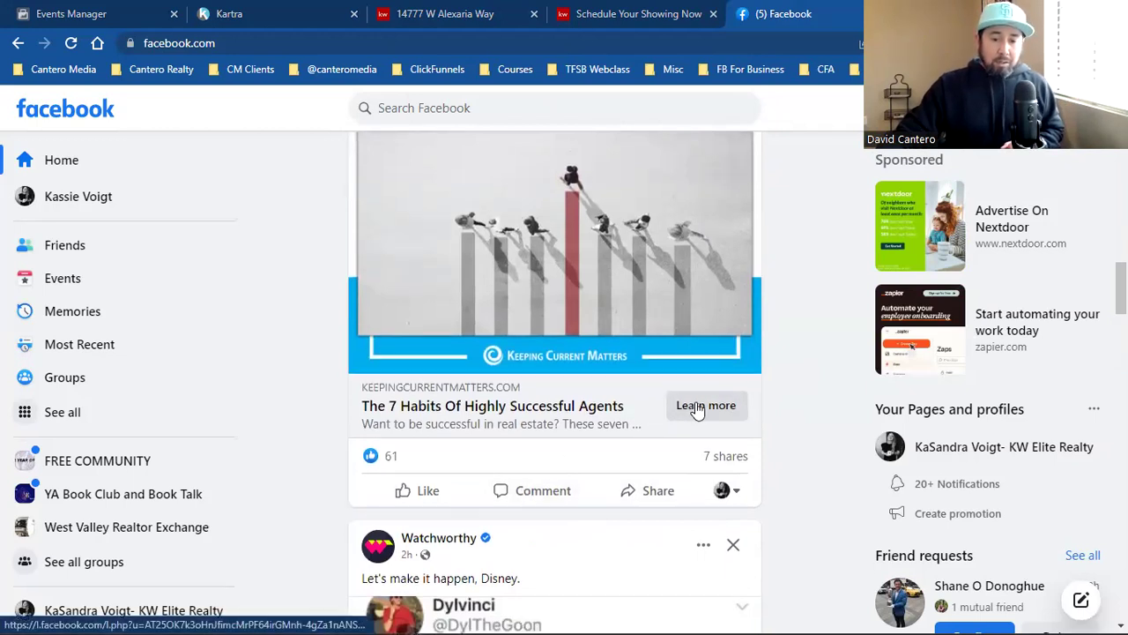
pyautogui.scroll(1, 696, 409)
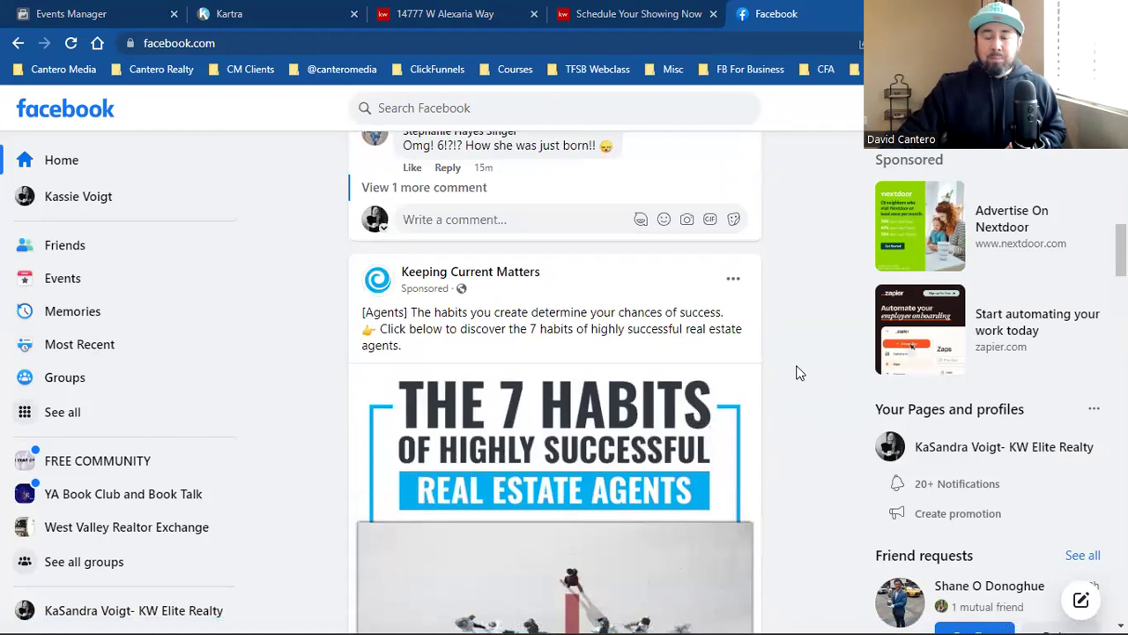
pyautogui.scroll(1, 798, 373)
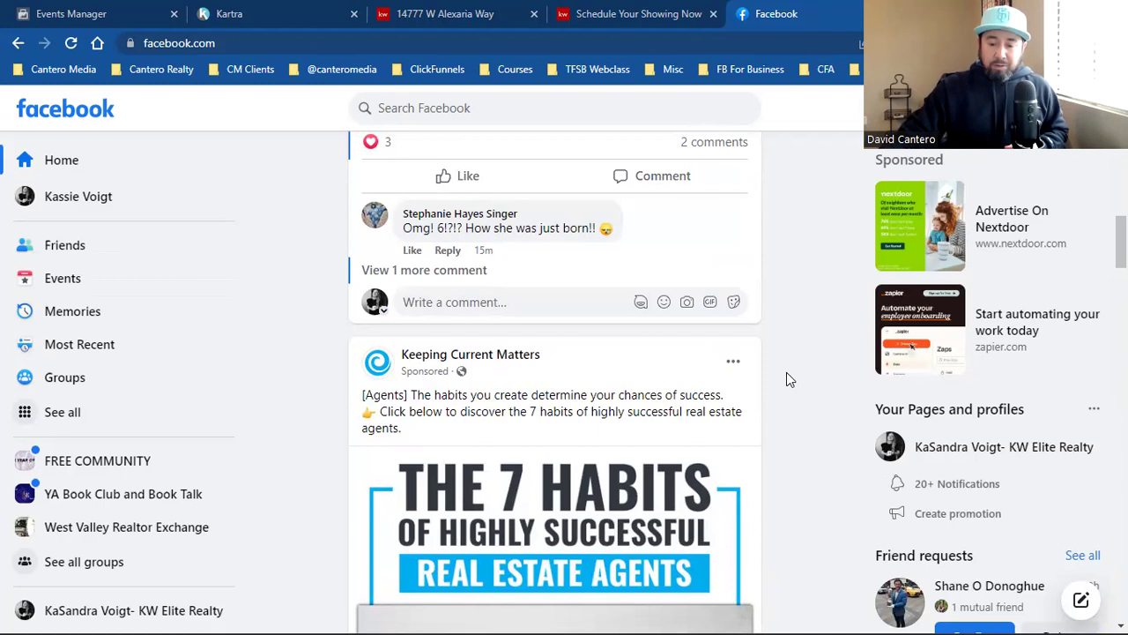
pyautogui.scroll(-5, 787, 372)
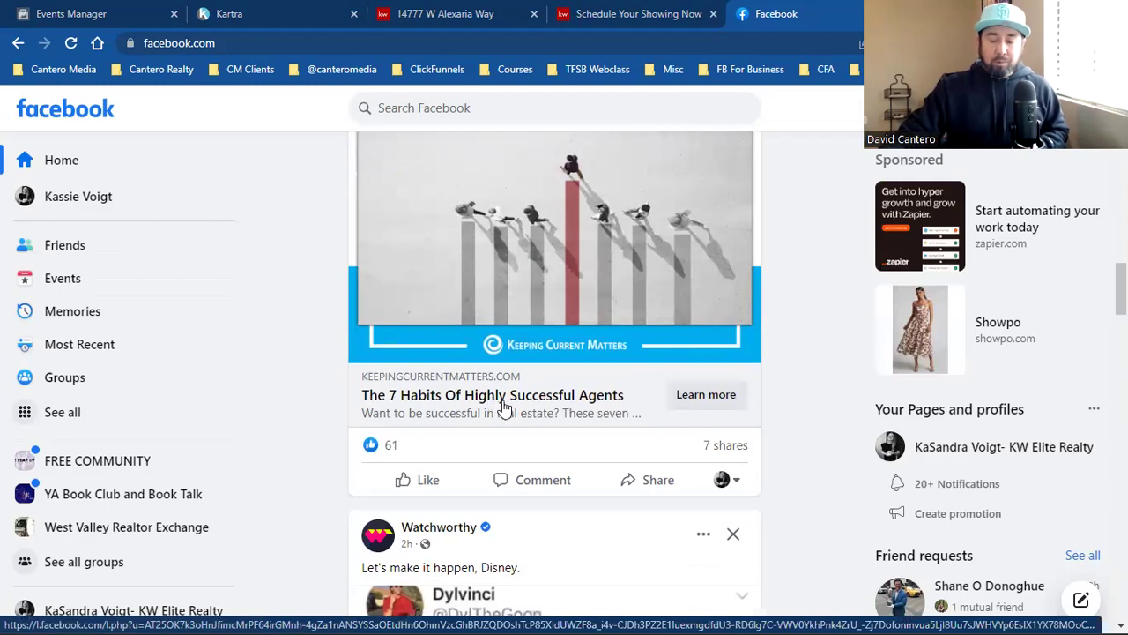
# Step: Open the 7 Habits article from the ad and accept the site's cookie notice
pyautogui.click(682, 405)
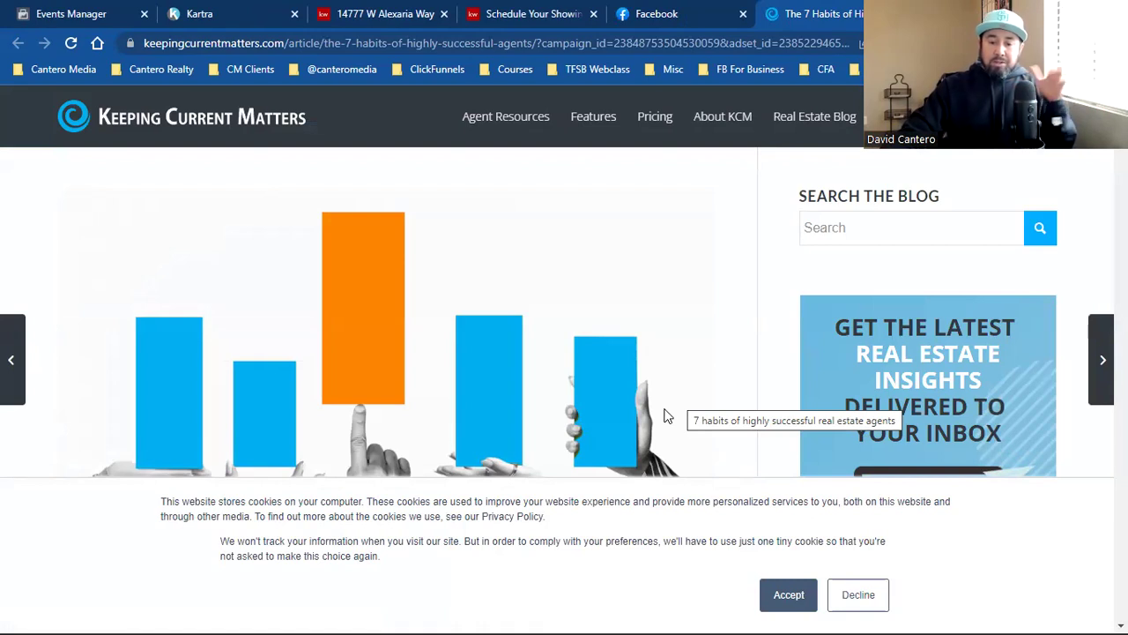
pyautogui.click(787, 594)
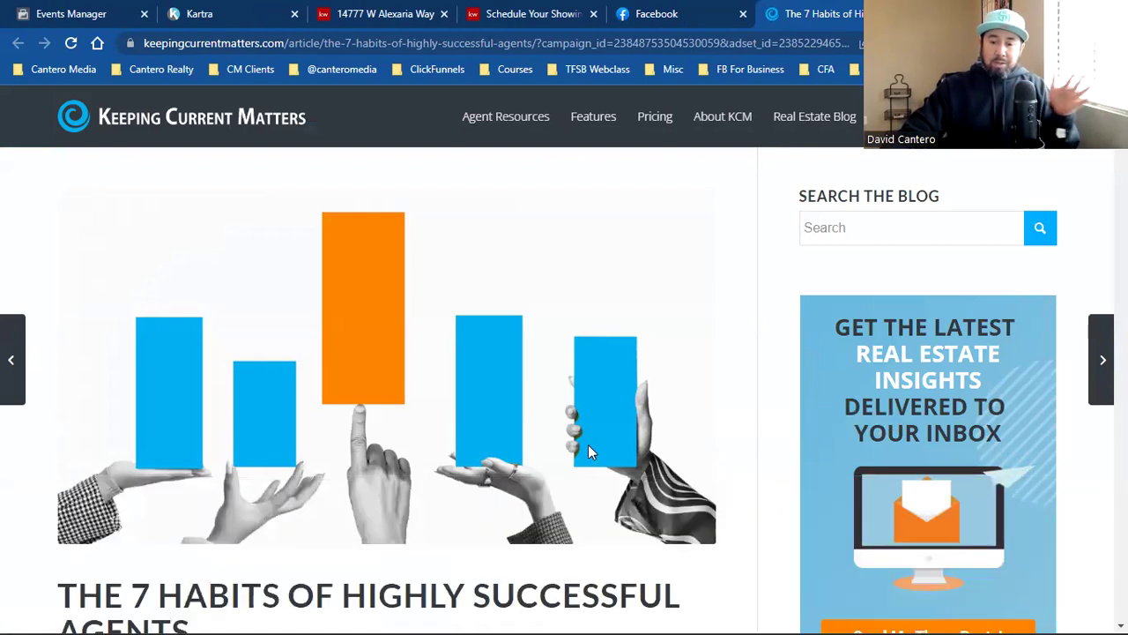
pyautogui.scroll(-3, 590, 446)
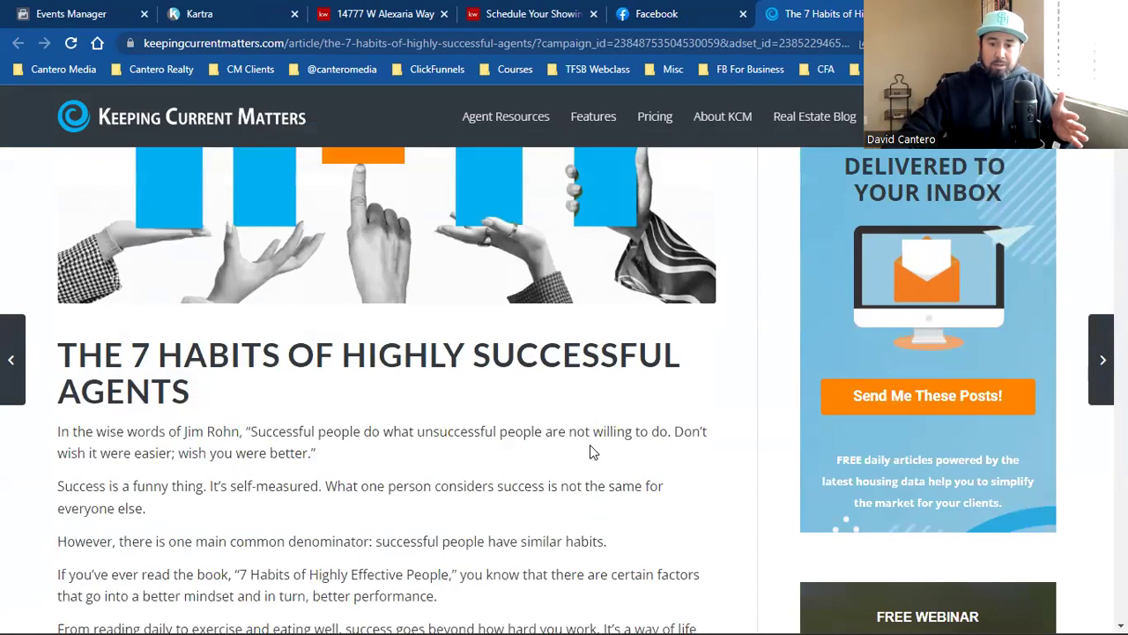
pyautogui.scroll(2, 589, 452)
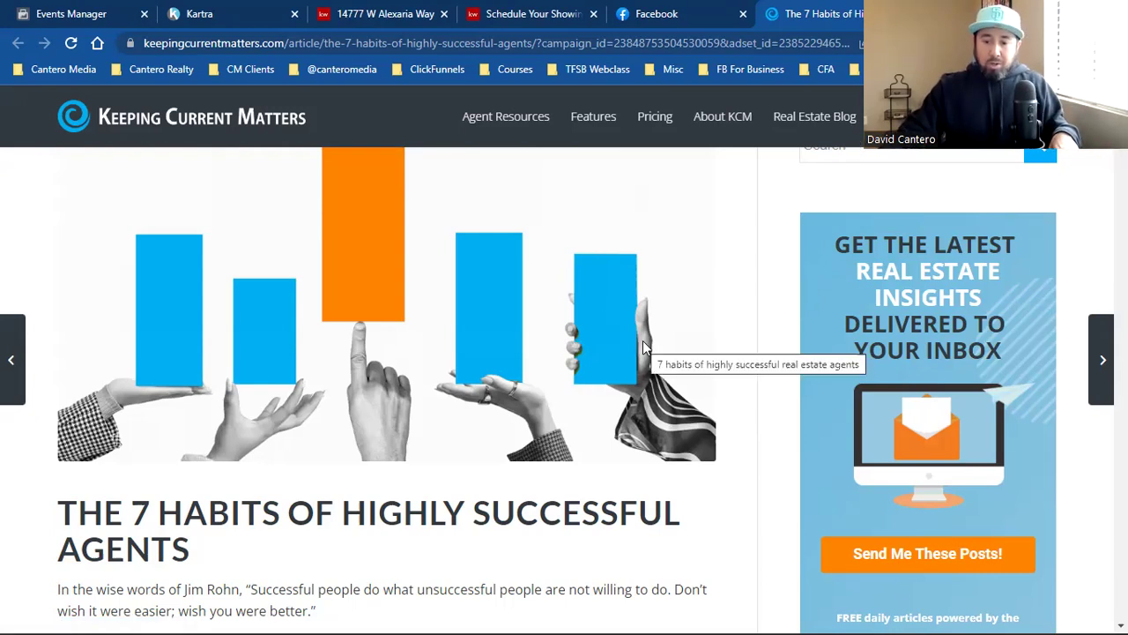
pyautogui.scroll(-15, 643, 344)
pyautogui.scroll(-15, 643, 344)
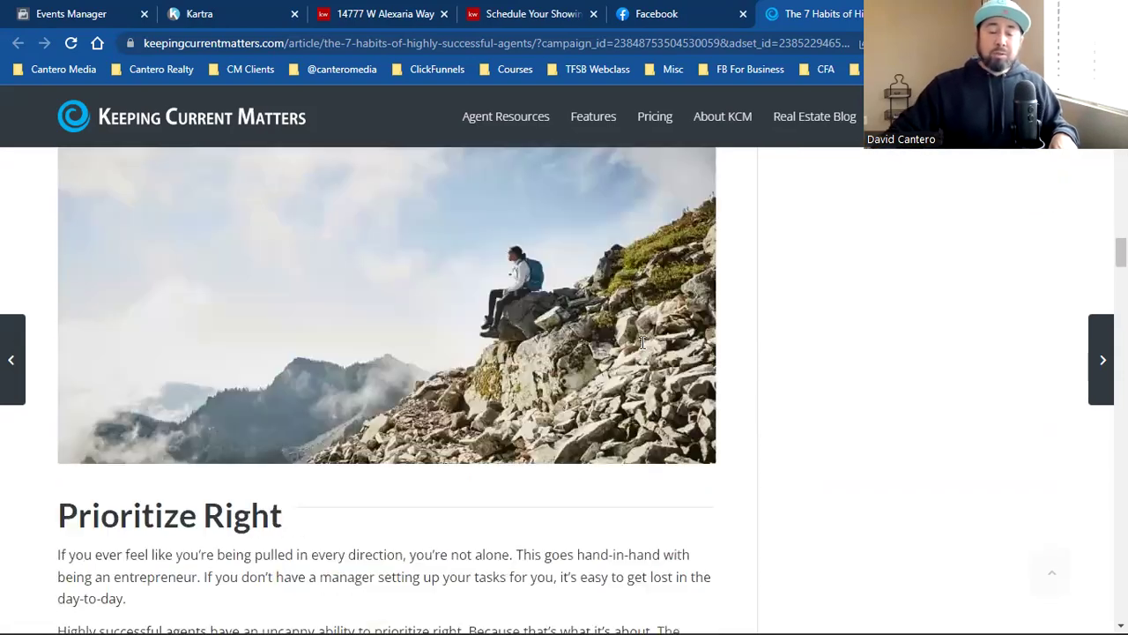
pyautogui.scroll(-7, 642, 342)
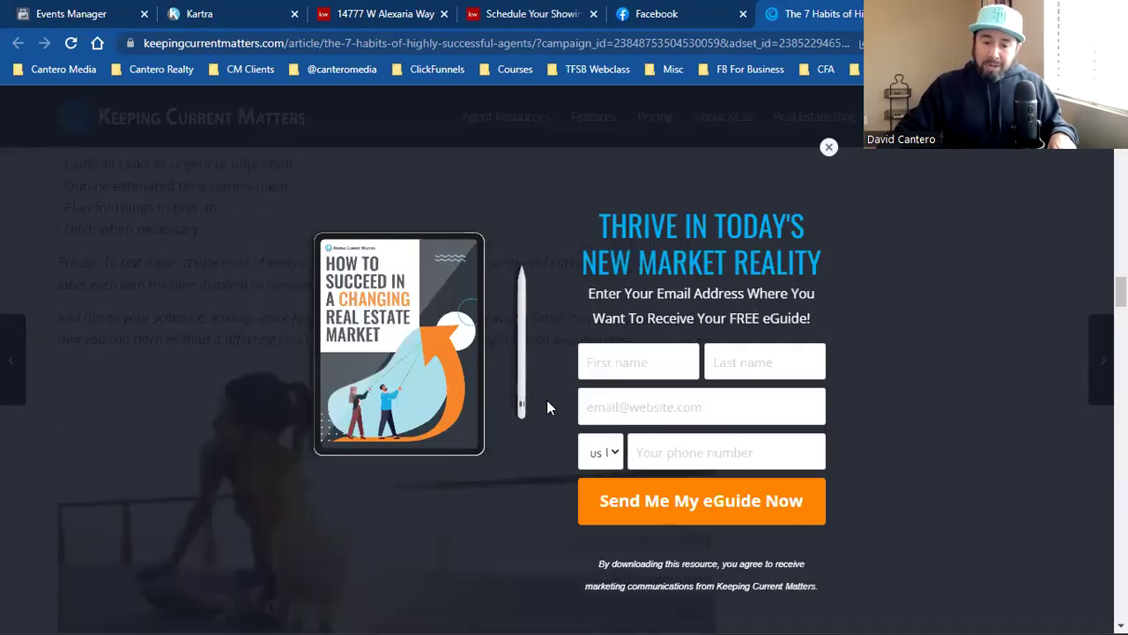
# Step: Dismiss the eGuide signup popup and look through the article
pyautogui.click(829, 148)
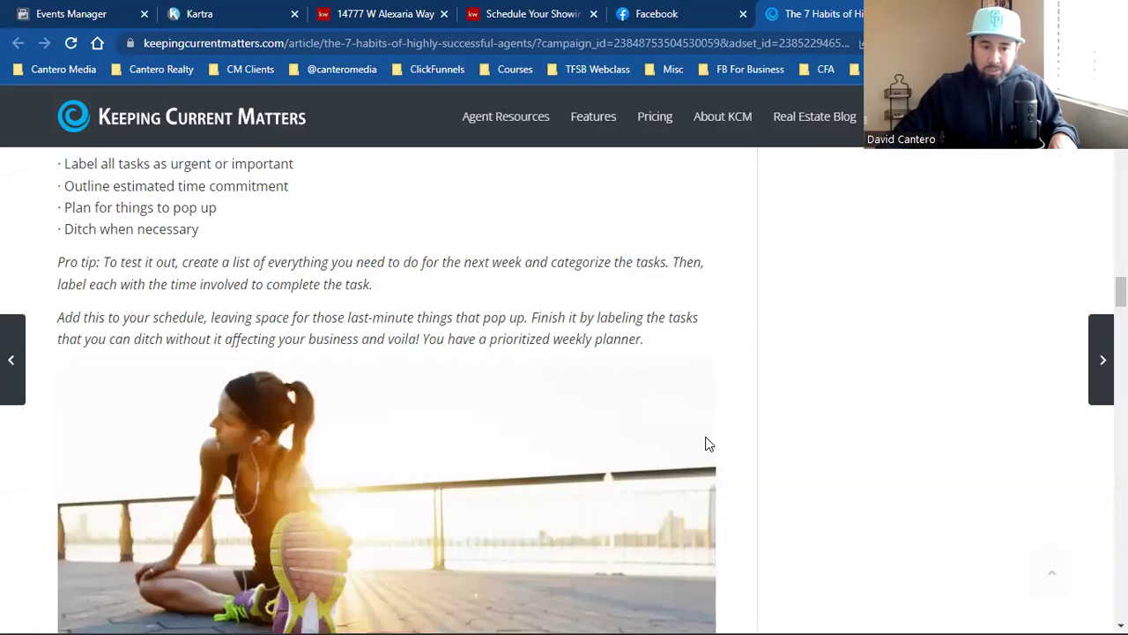
pyautogui.scroll(-10, 760, 491)
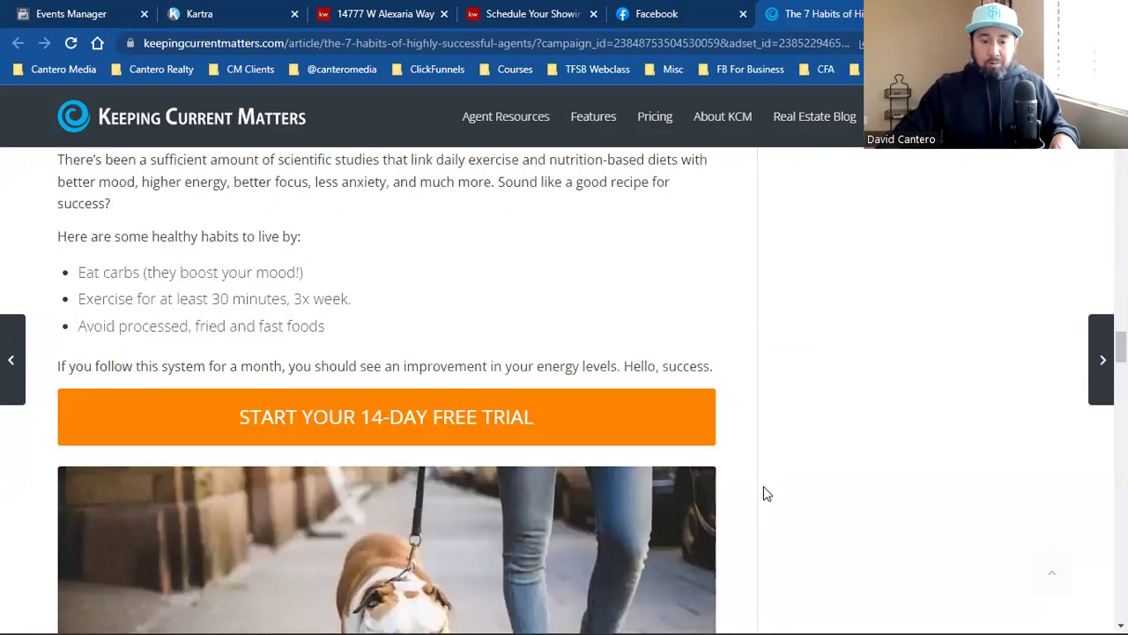
pyautogui.scroll(10, 763, 494)
pyautogui.scroll(-5, 763, 493)
pyautogui.scroll(15, 765, 493)
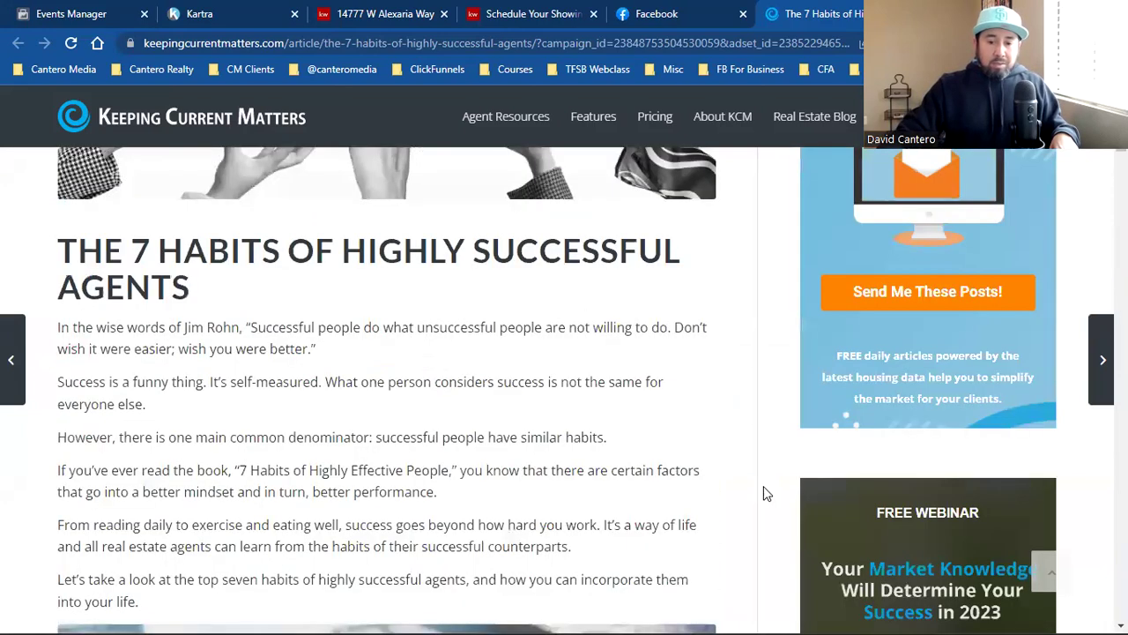
pyautogui.scroll(4, 763, 486)
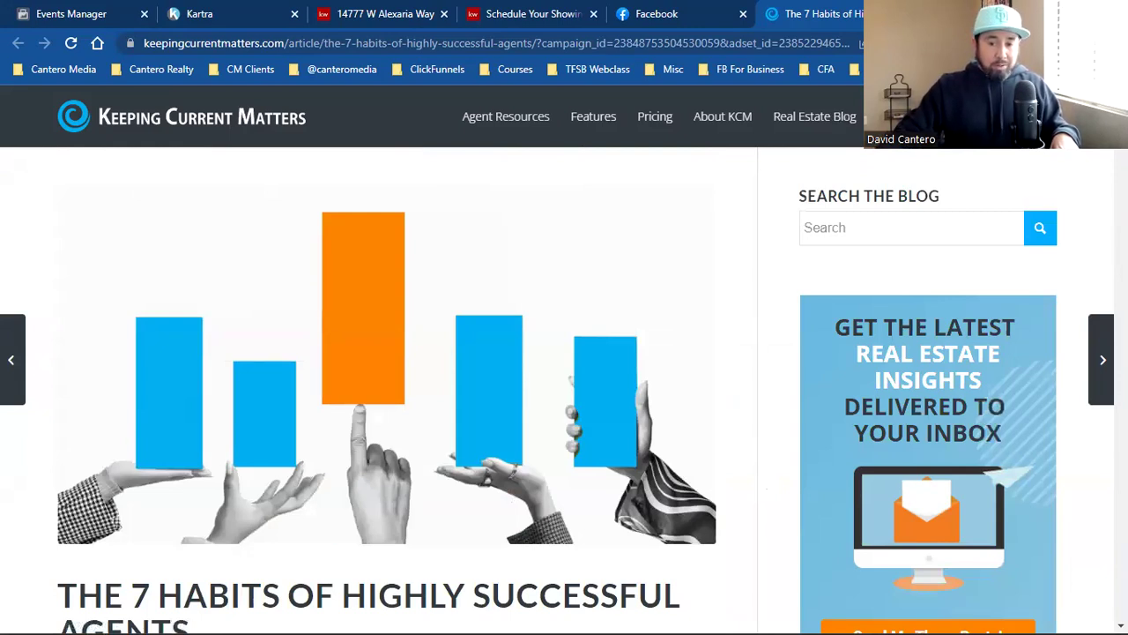
# Step: Confirm with Pixel Helper that two pixels fire PageView and ViewContent on the article
pyautogui.click(950, 42)
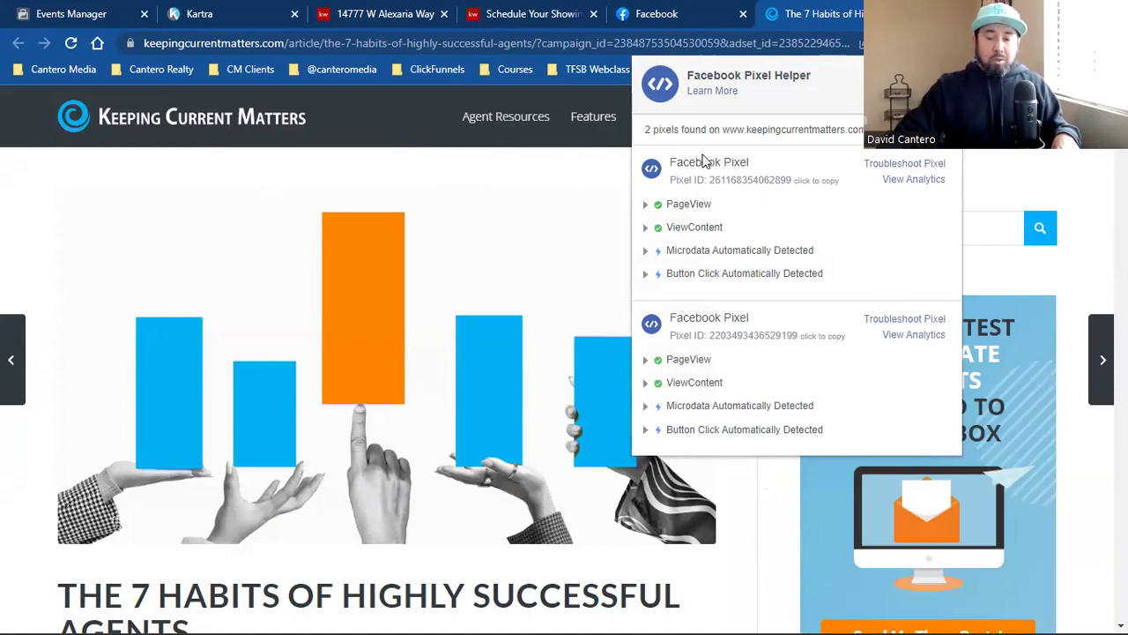
pyautogui.click(520, 230)
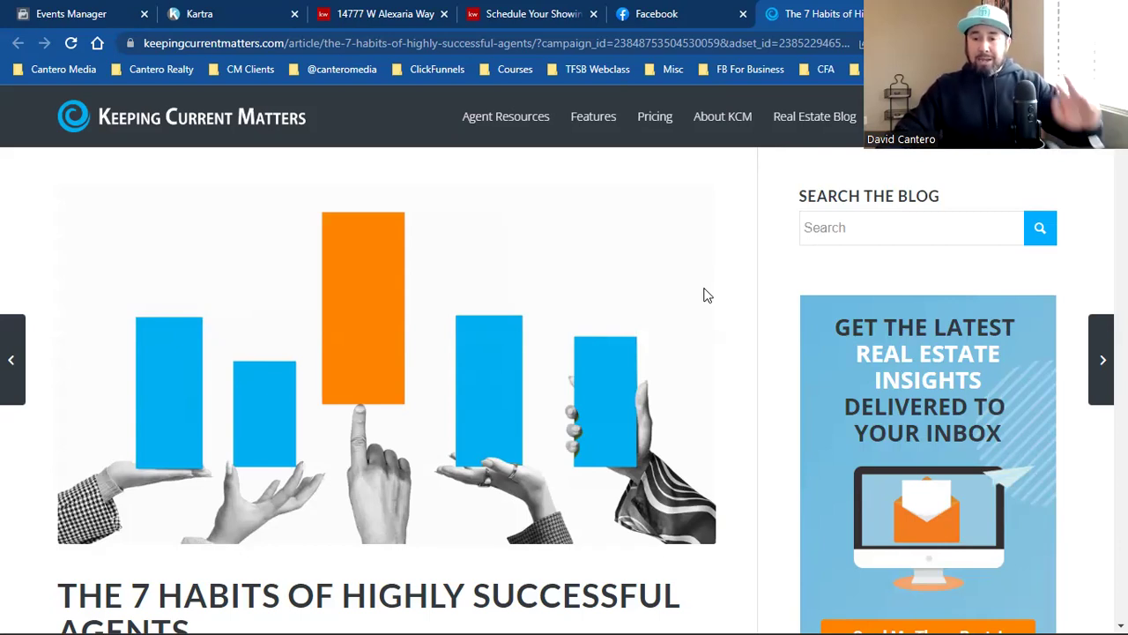
pyautogui.click(947, 42)
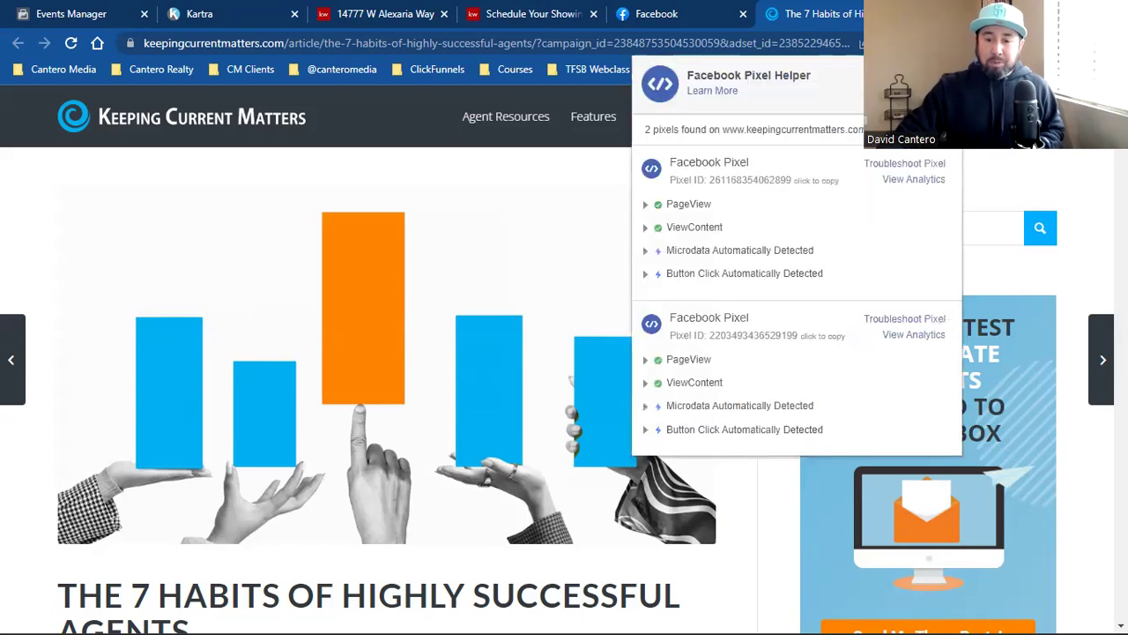
pyautogui.click(540, 209)
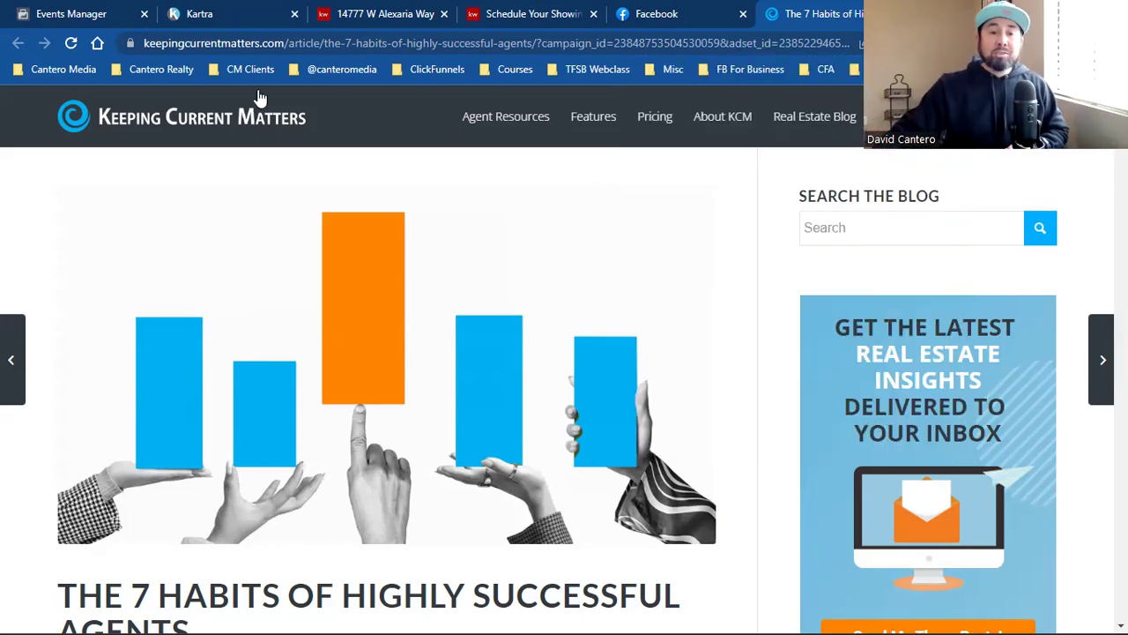
pyautogui.click(199, 13)
pyautogui.click(656, 14)
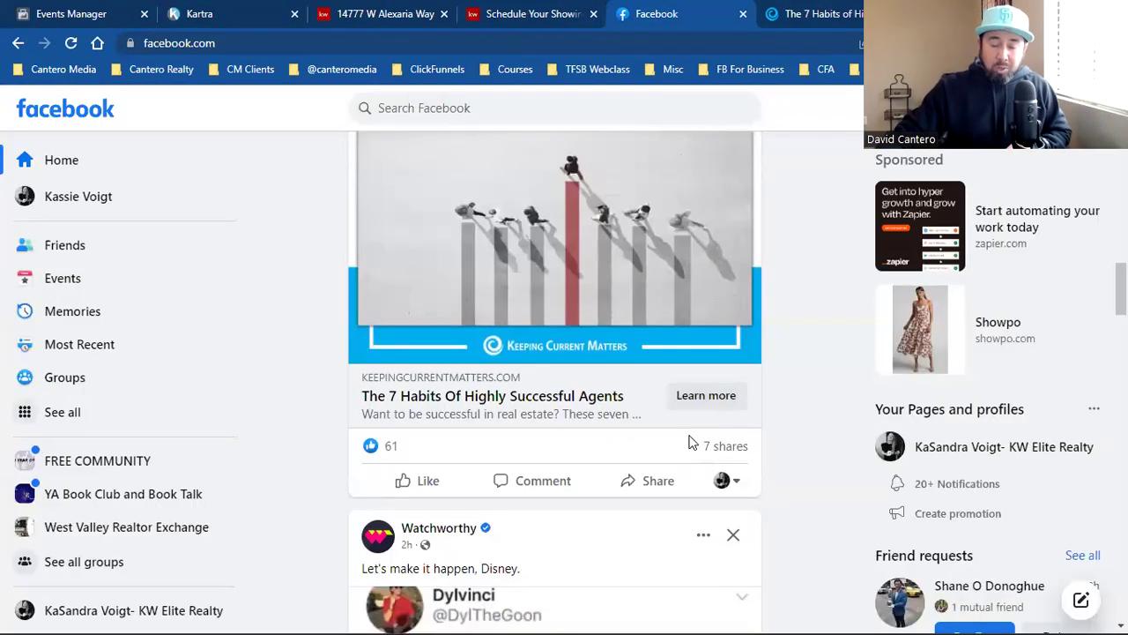
# Step: Revisit the 7 Habits article, the Kartra page and the custom conversion in progress
pyautogui.scroll(3, 691, 442)
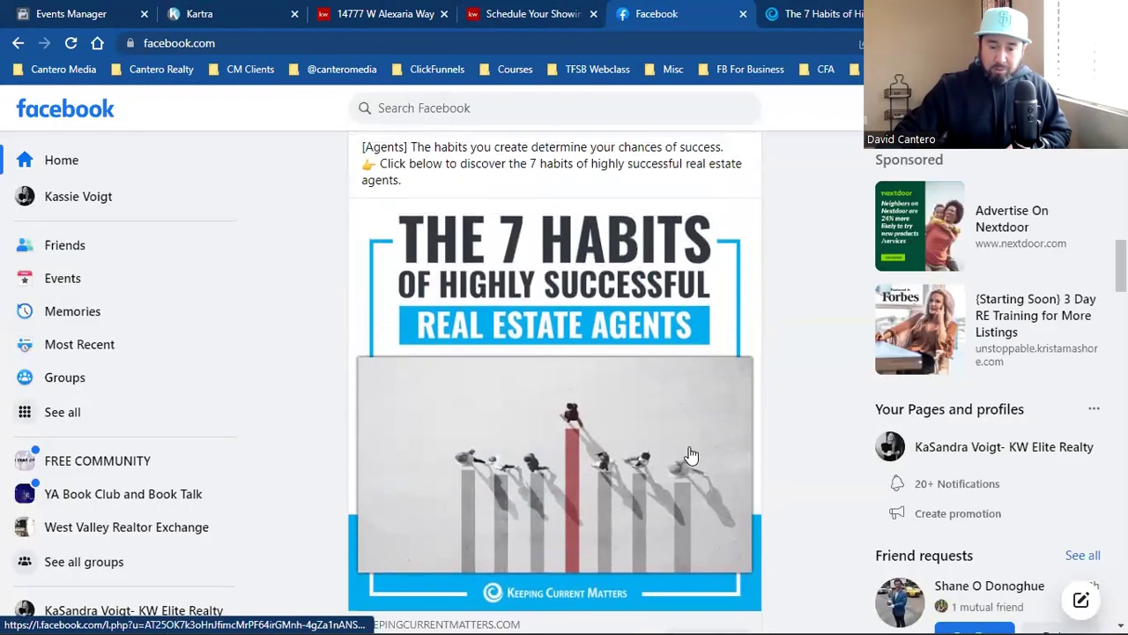
pyautogui.scroll(-2, 692, 442)
pyautogui.scroll(-1, 698, 448)
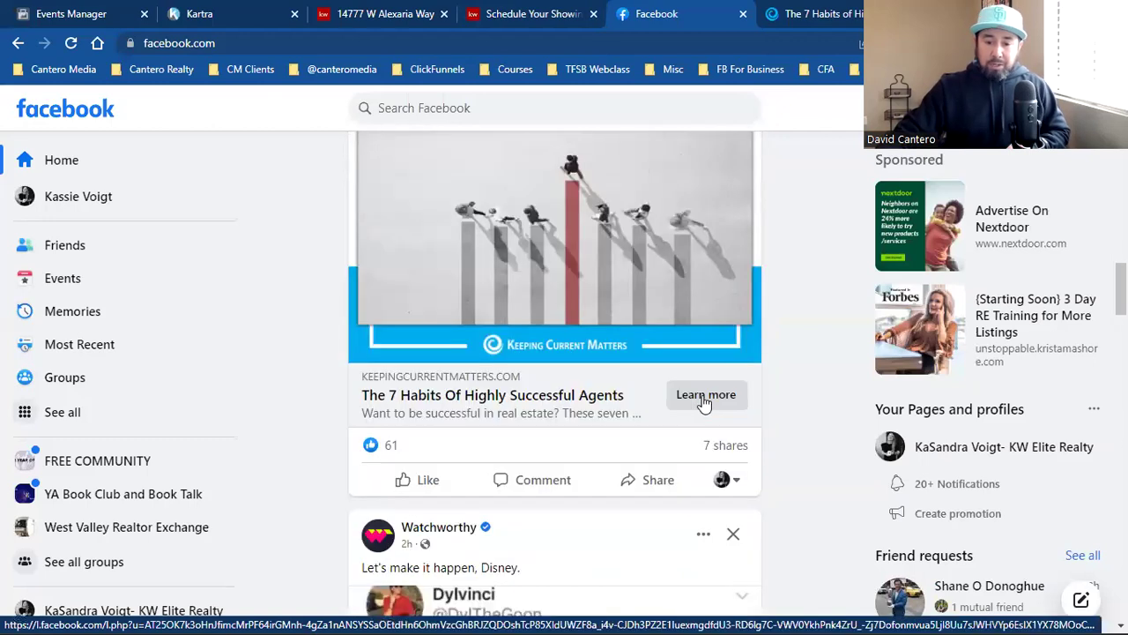
pyautogui.click(787, 9)
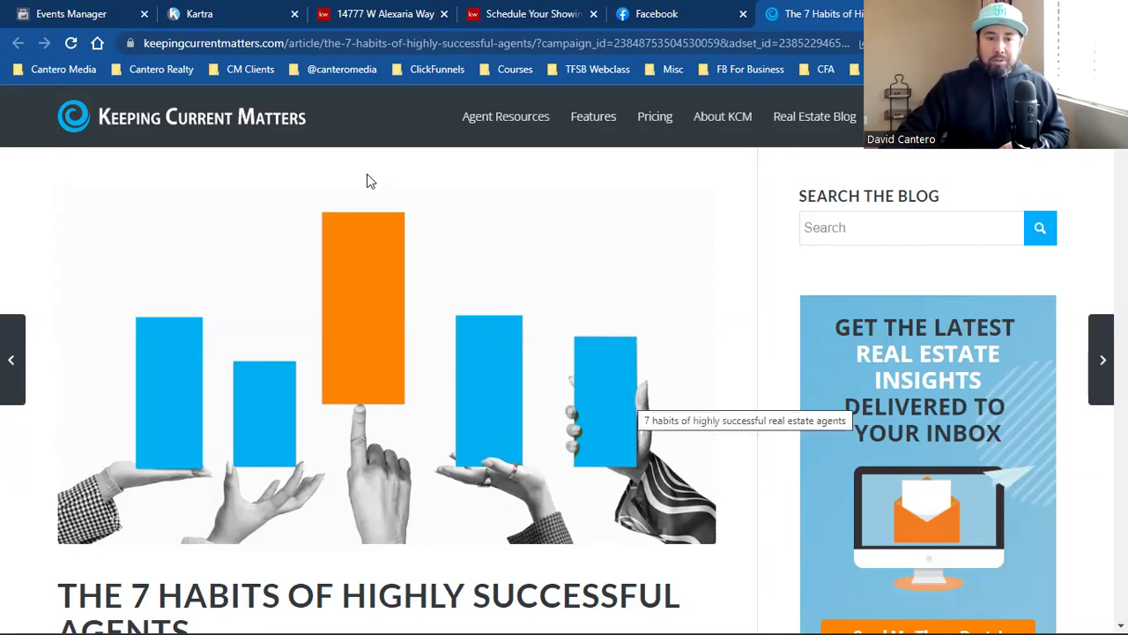
pyautogui.click(211, 11)
pyautogui.click(432, 10)
pyautogui.click(130, 10)
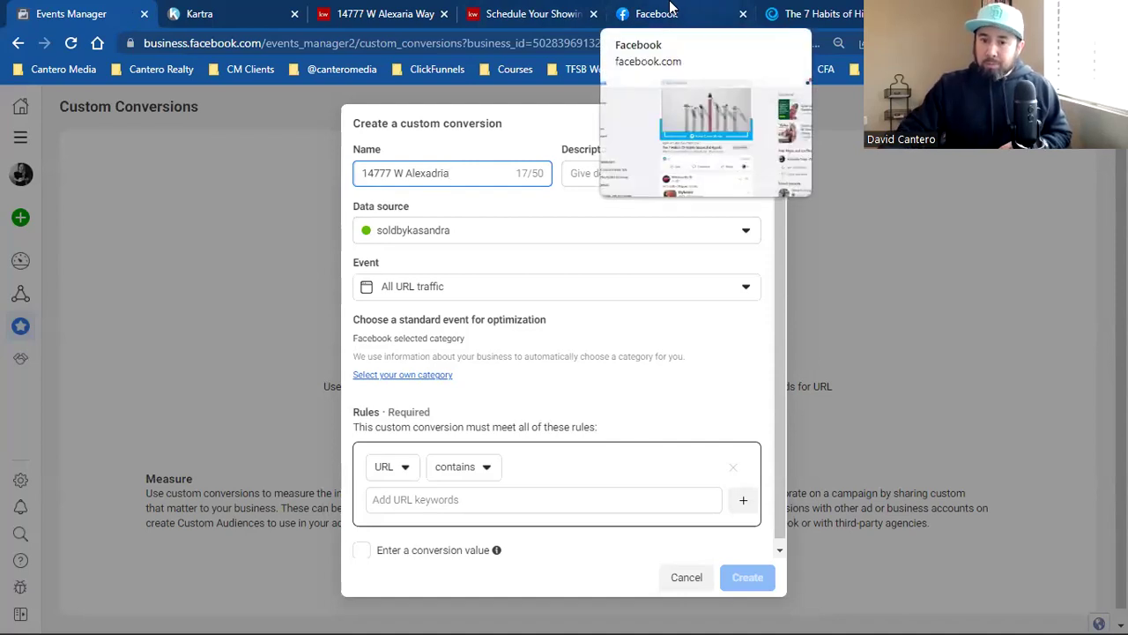
# Step: Reopen the article from the Facebook ad image, then bring up the Schedule Your Showing thank-you page
pyautogui.click(670, 10)
pyautogui.scroll(-3, 546, 302)
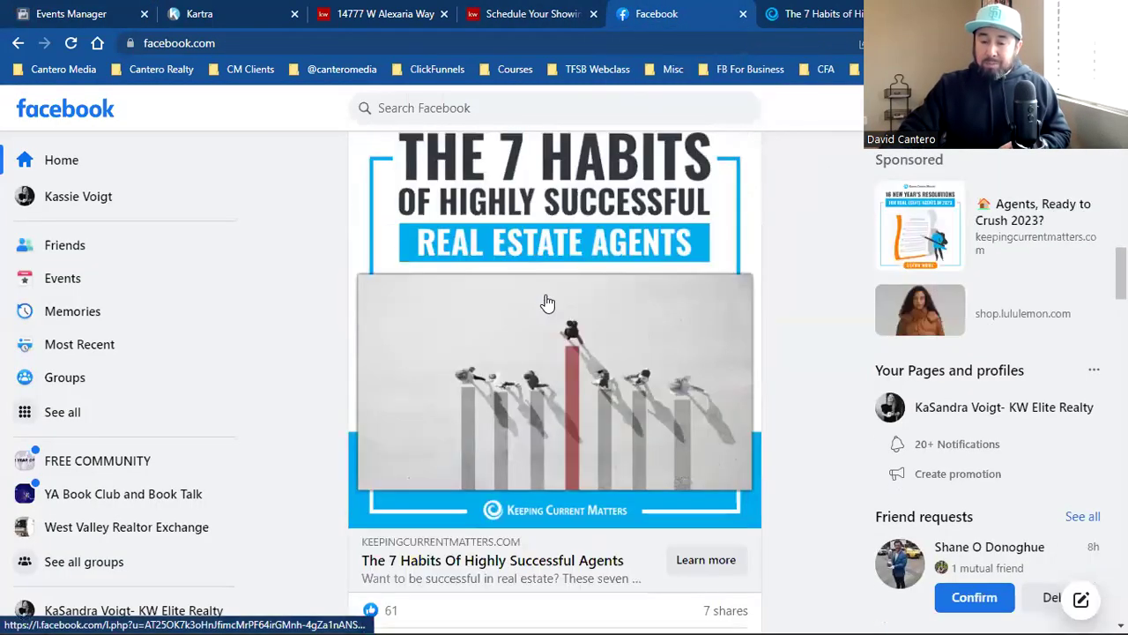
pyautogui.click(681, 497)
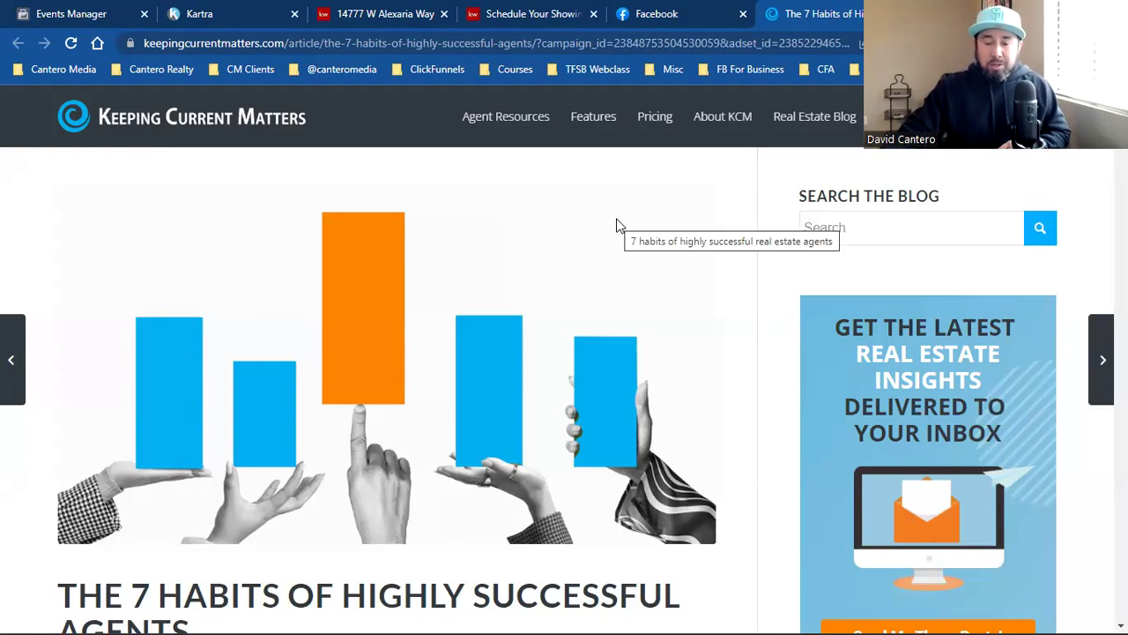
pyautogui.click(529, 14)
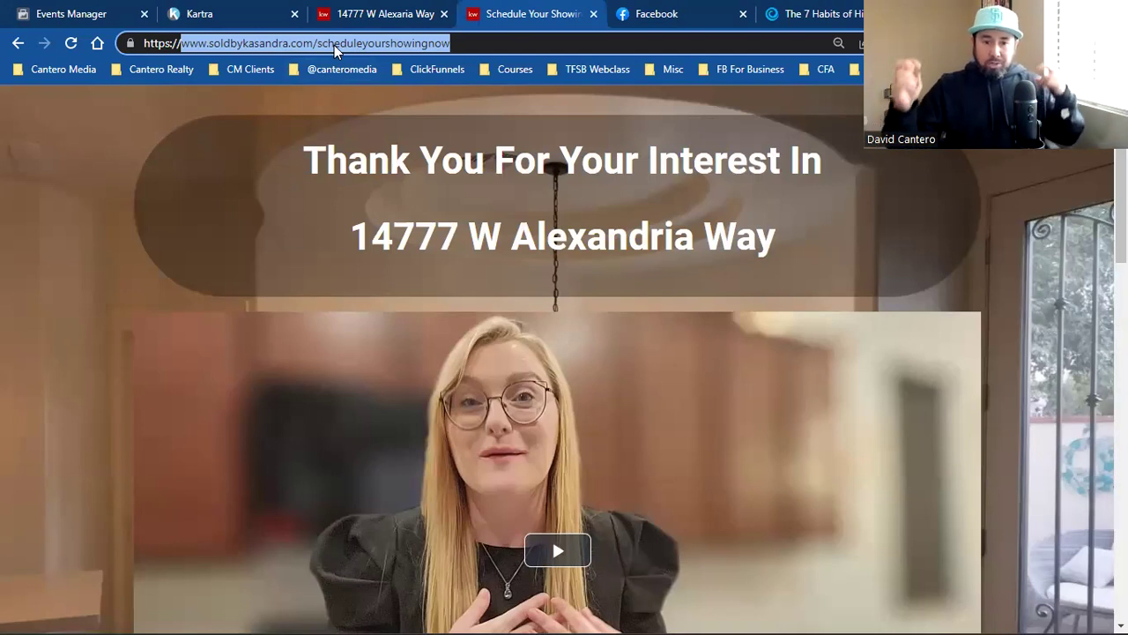
pyautogui.click(332, 46)
pyautogui.click(260, 44)
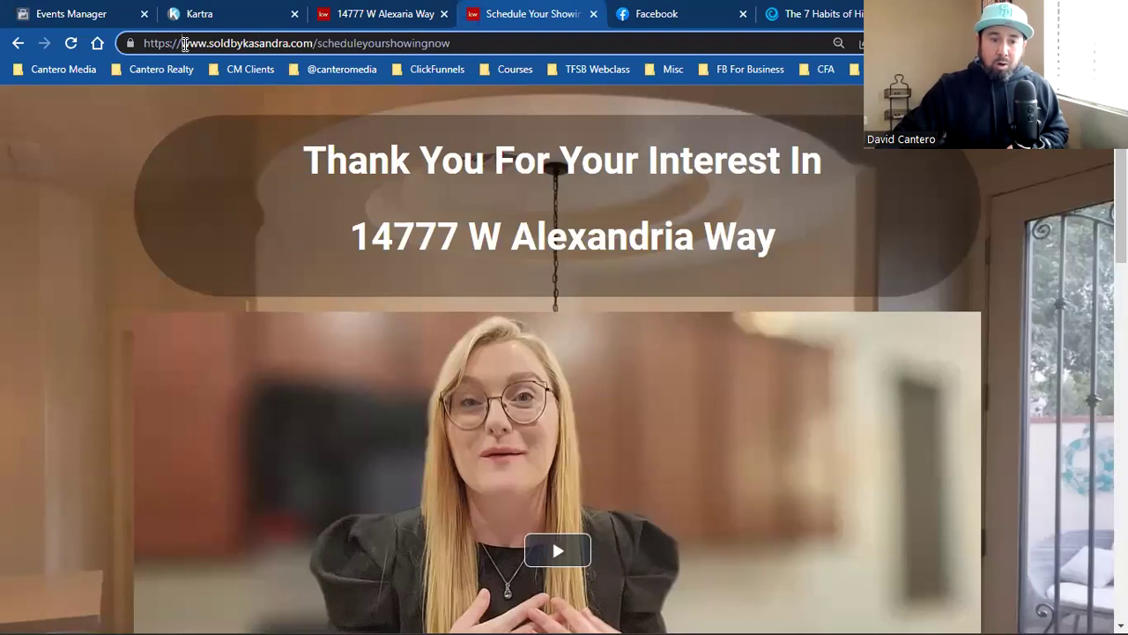
pyautogui.moveTo(184, 44); pyautogui.dragTo(451, 44)
pyautogui.rightClick(423, 51)
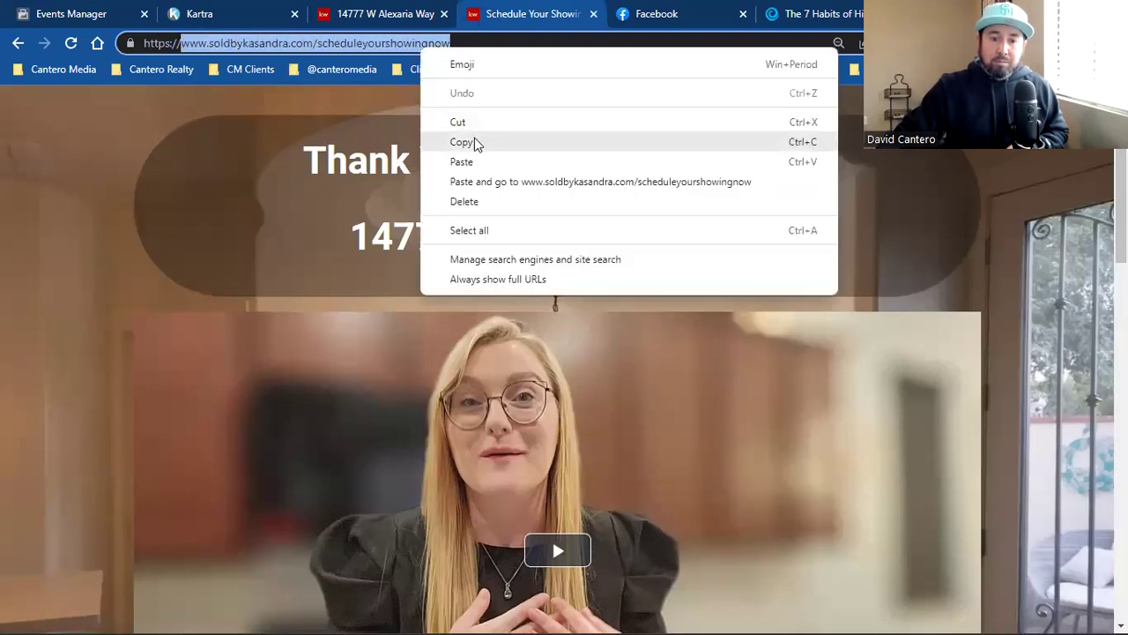
pyautogui.click(461, 141)
pyautogui.click(80, 13)
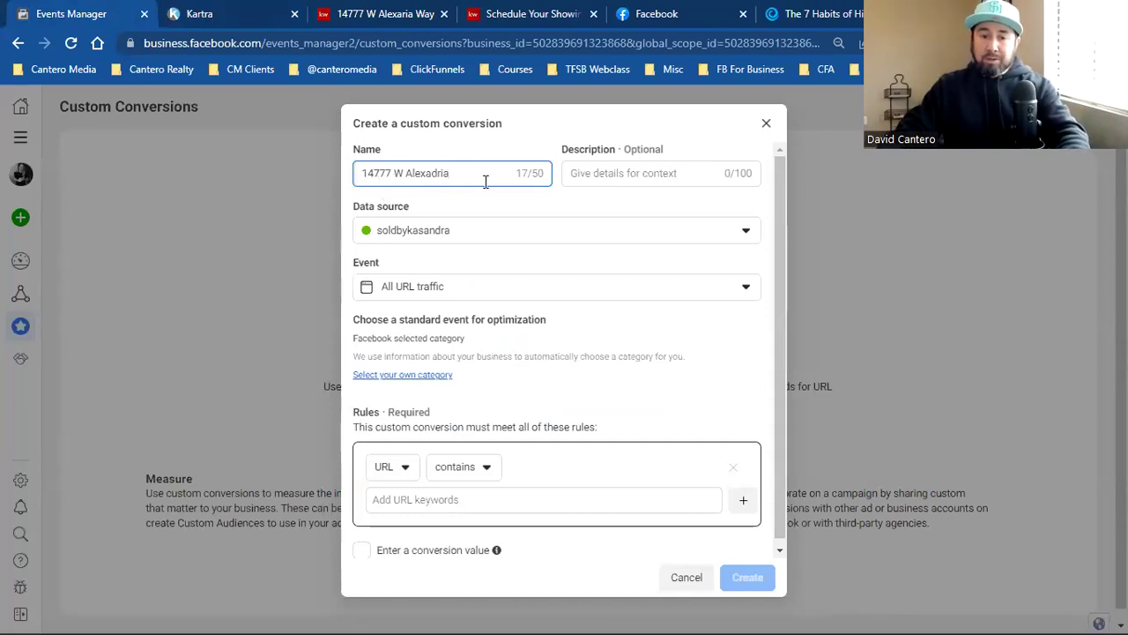
pyautogui.write('Leads ')
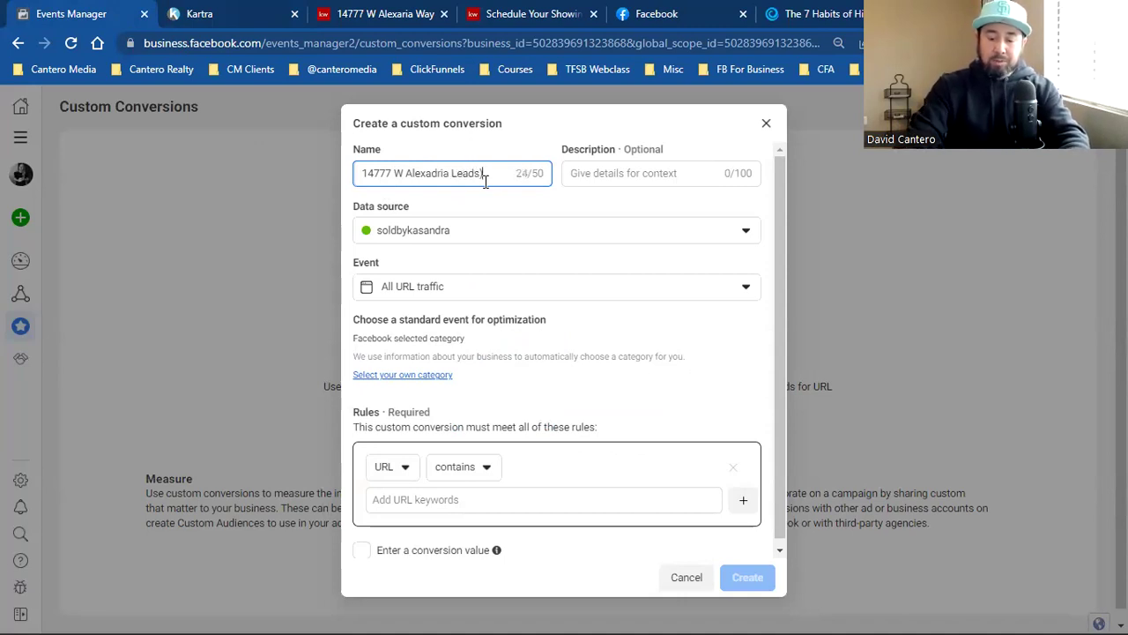
pyautogui.write('(')
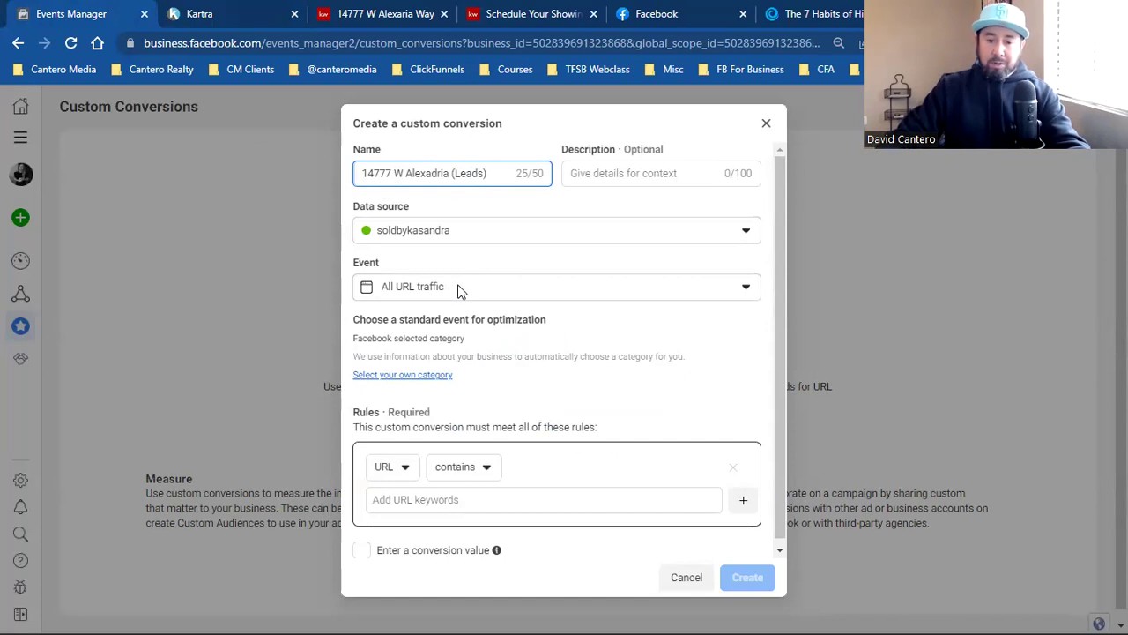
pyautogui.click(378, 377)
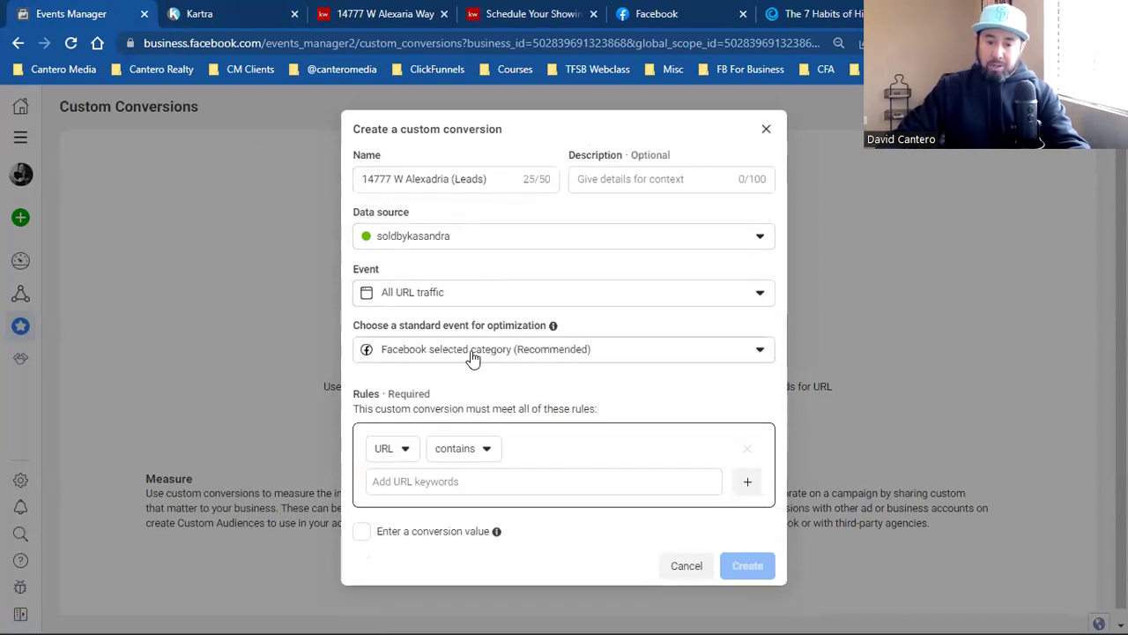
pyautogui.click(580, 353)
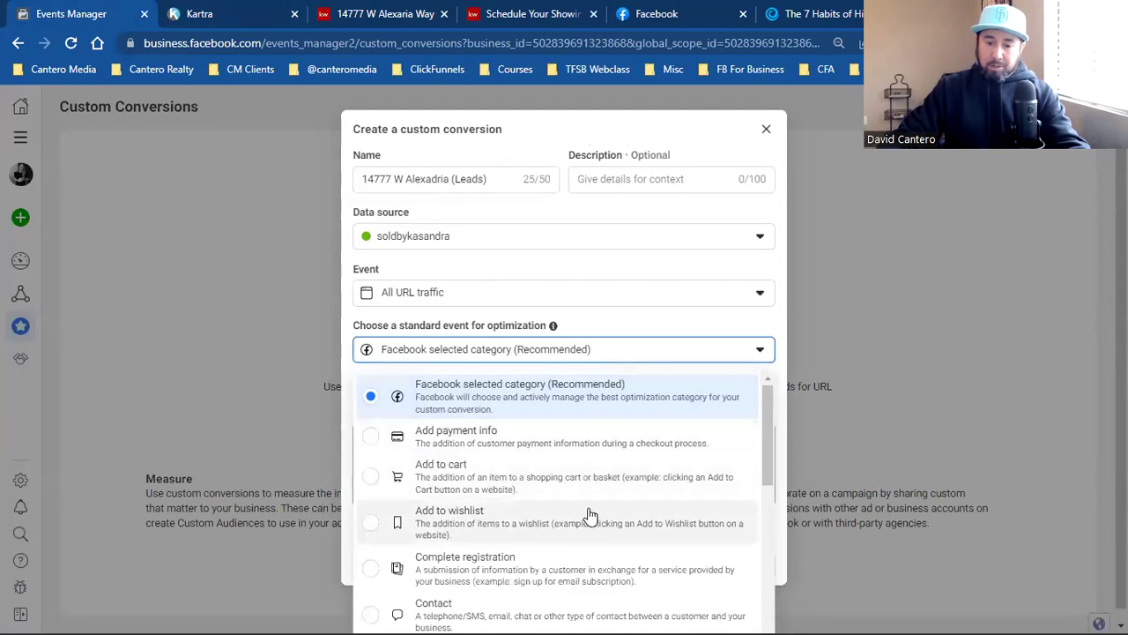
pyautogui.scroll(-3, 574, 533)
pyautogui.scroll(-4, 575, 534)
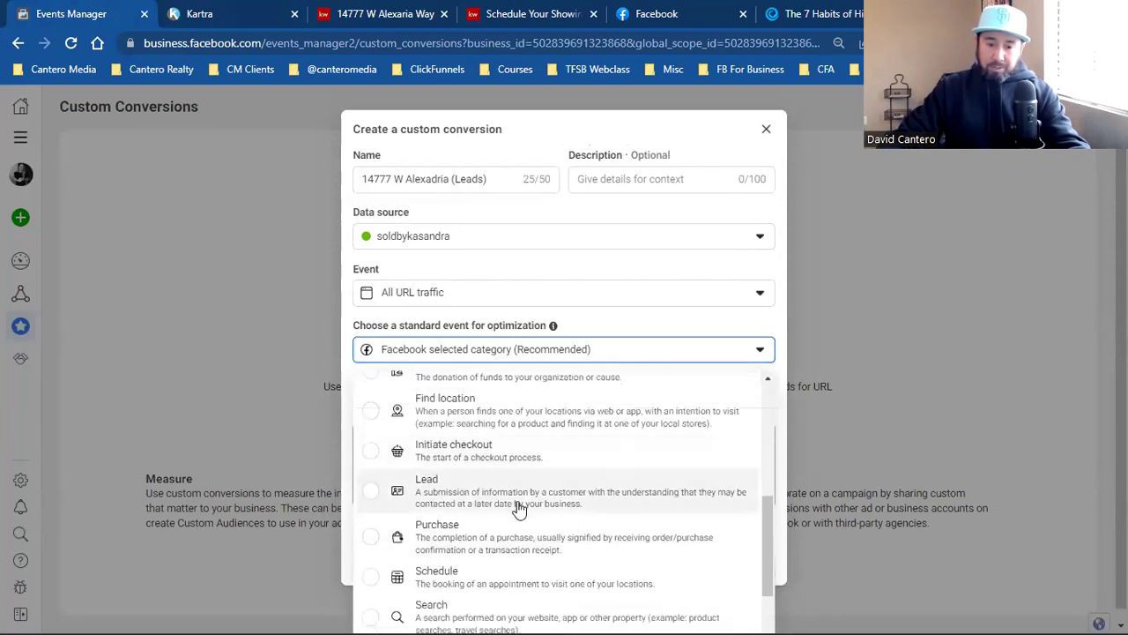
pyautogui.click(518, 504)
pyautogui.click(514, 480)
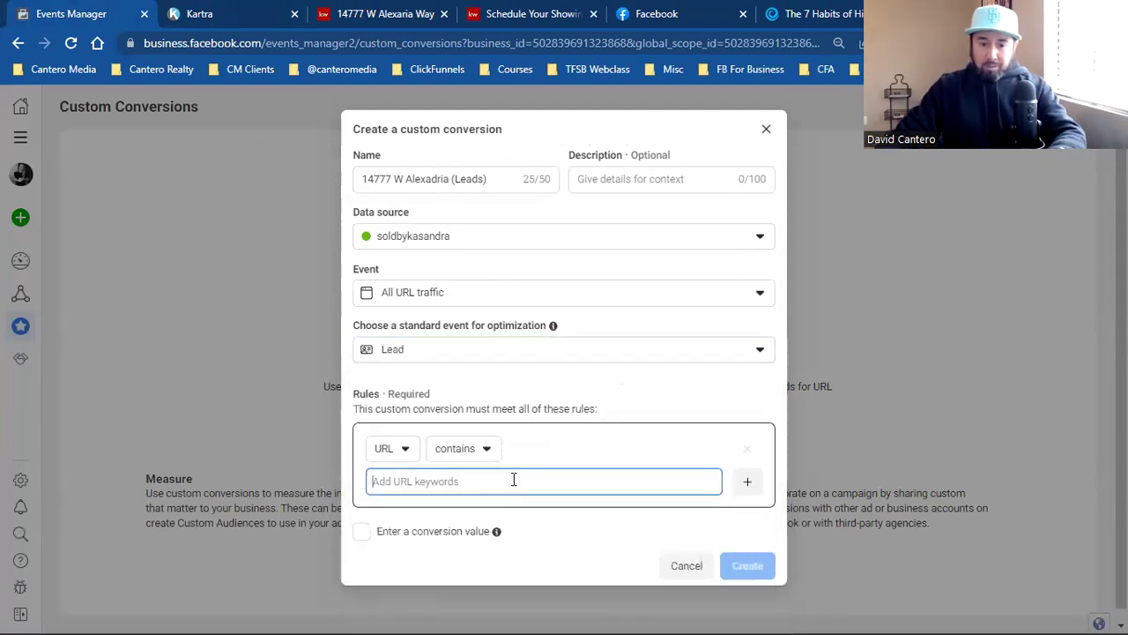
pyautogui.hotkey('ctrl', 'v')
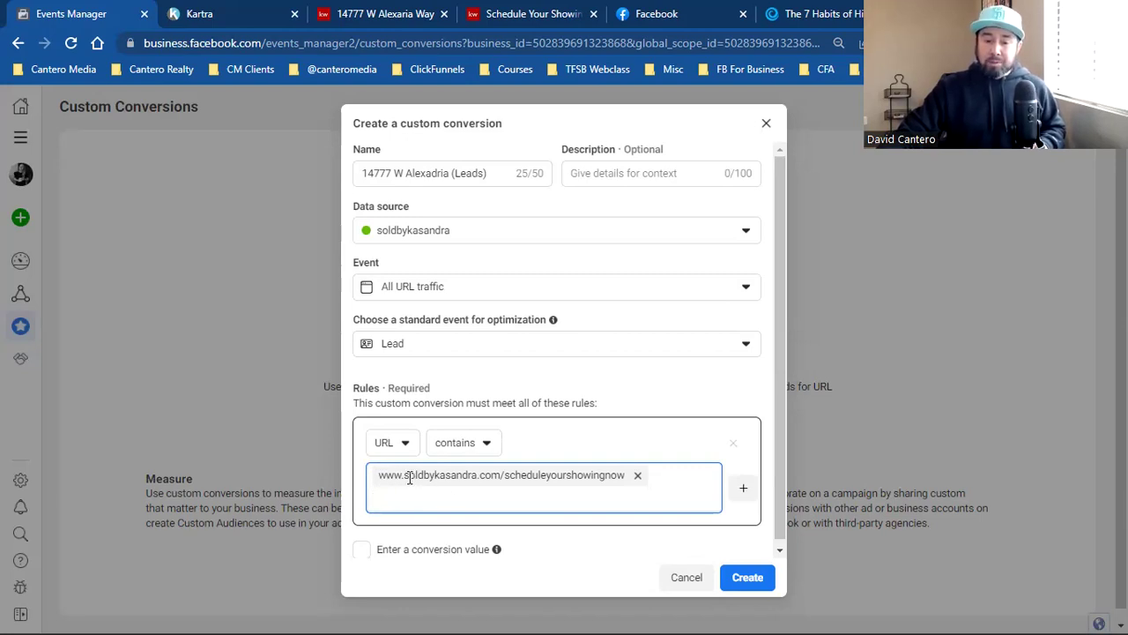
# Step: Remove the pasted URL keyword and check the property landing page's address
pyautogui.click(638, 475)
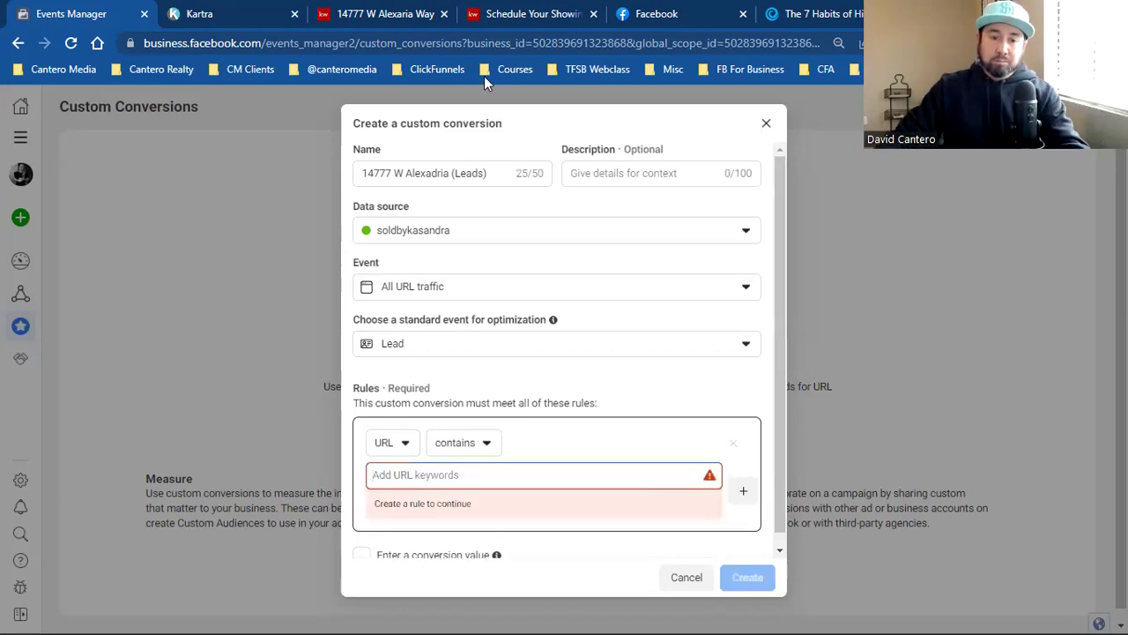
pyautogui.click(385, 13)
pyautogui.moveTo(429, 43); pyautogui.dragTo(318, 43)
pyautogui.moveTo(209, 44); pyautogui.dragTo(238, 43)
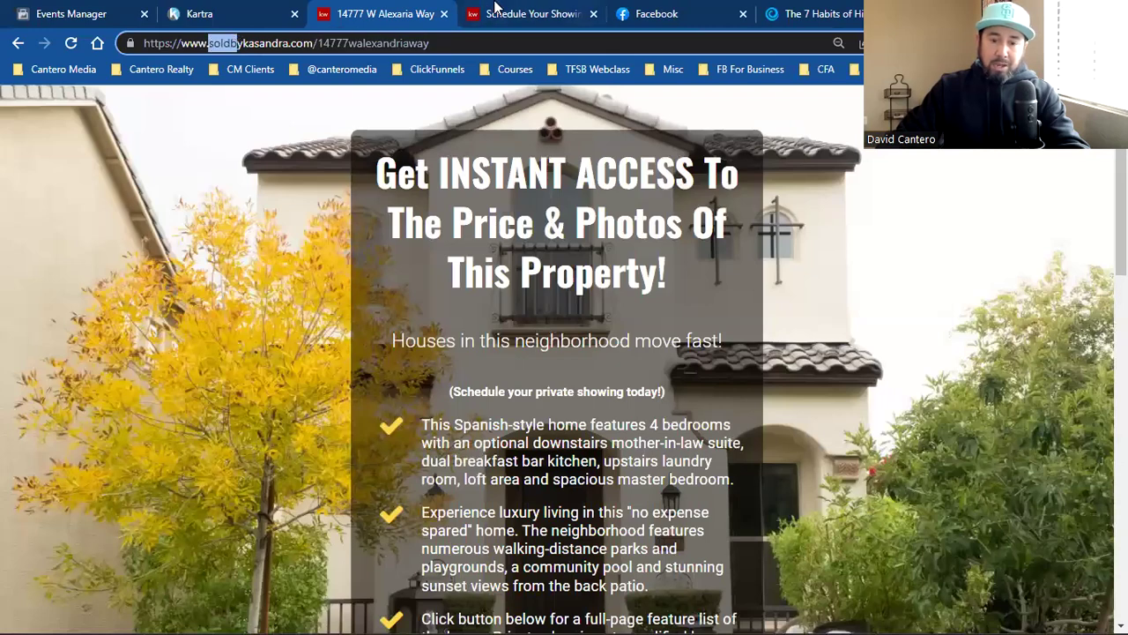
pyautogui.click(495, 11)
pyautogui.moveTo(212, 43); pyautogui.dragTo(501, 49)
pyautogui.click(211, 42)
pyautogui.rightClick(380, 49)
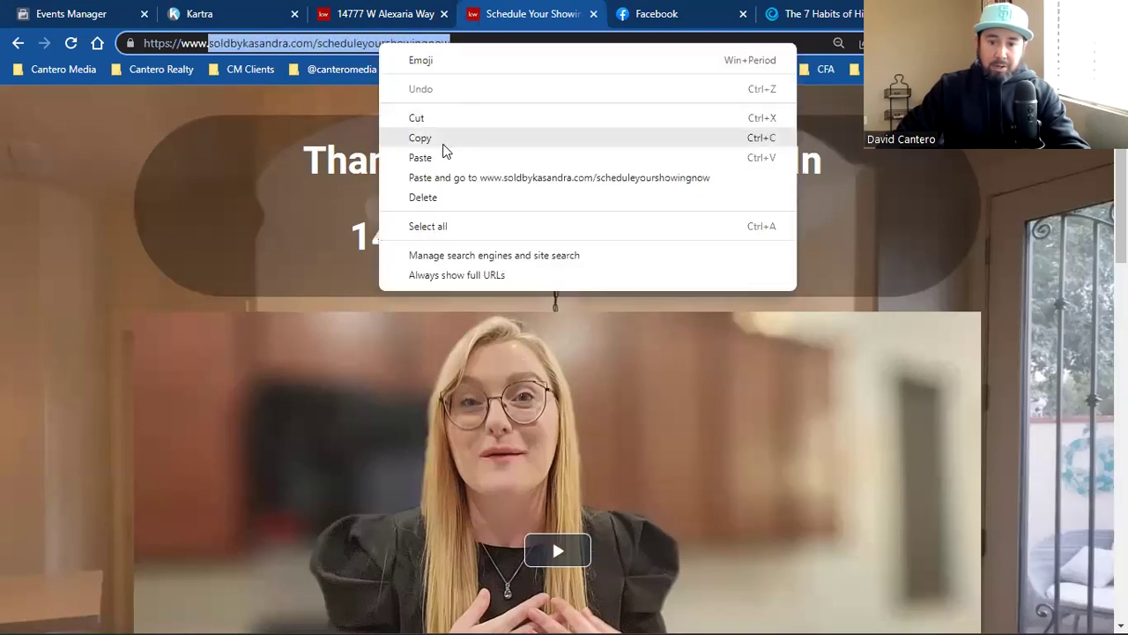
pyautogui.click(75, 13)
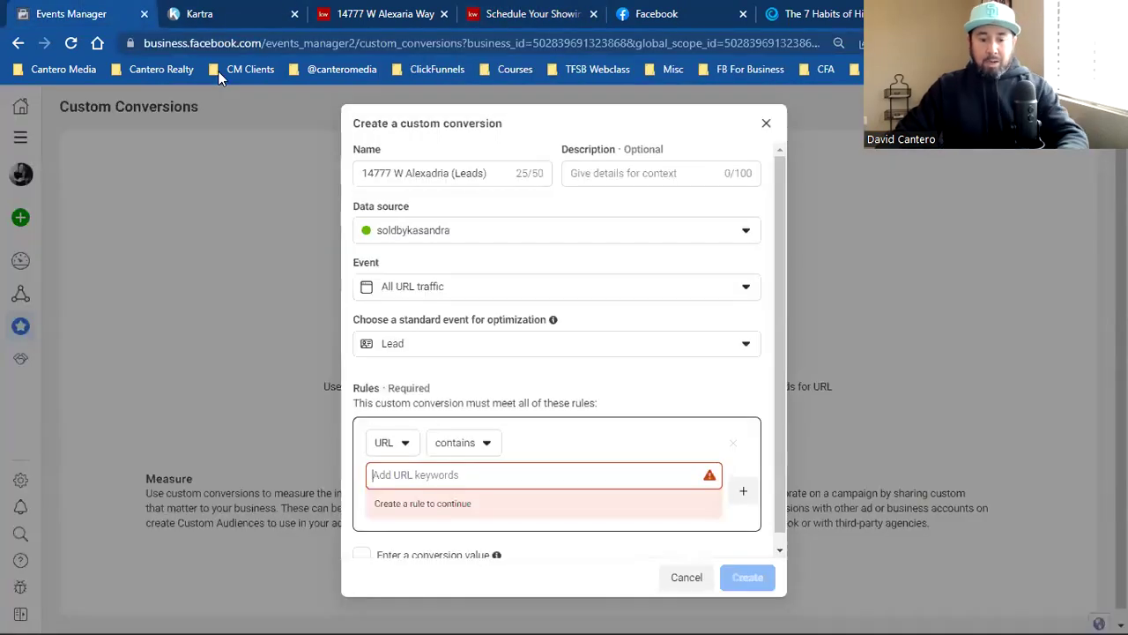
pyautogui.hotkey('ctrl', 'v')
pyautogui.click(746, 576)
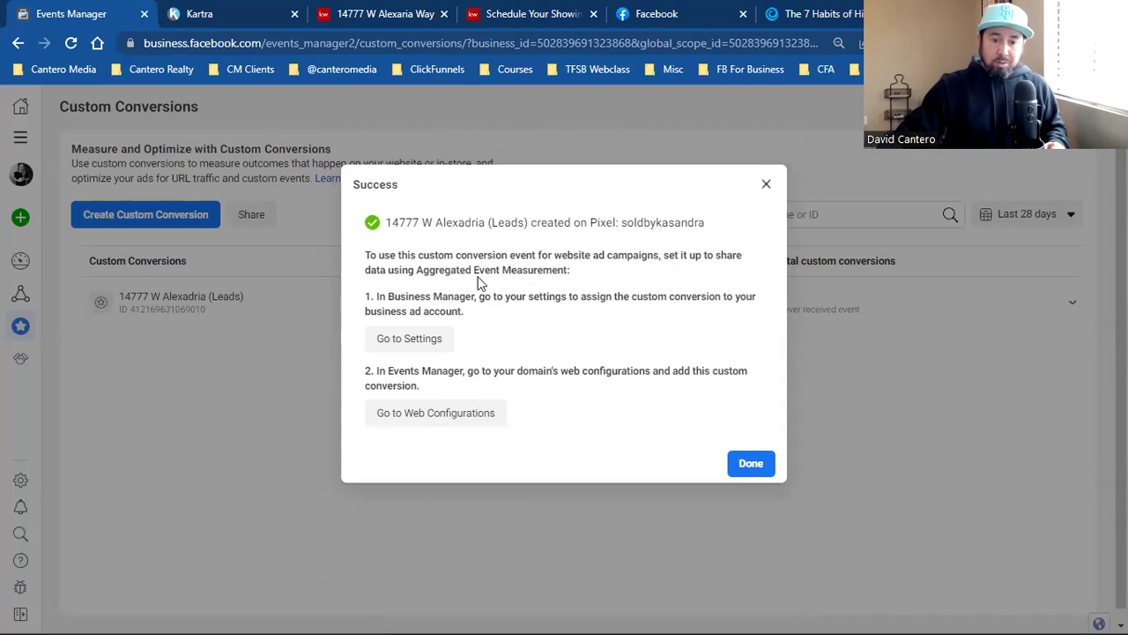
pyautogui.click(407, 342)
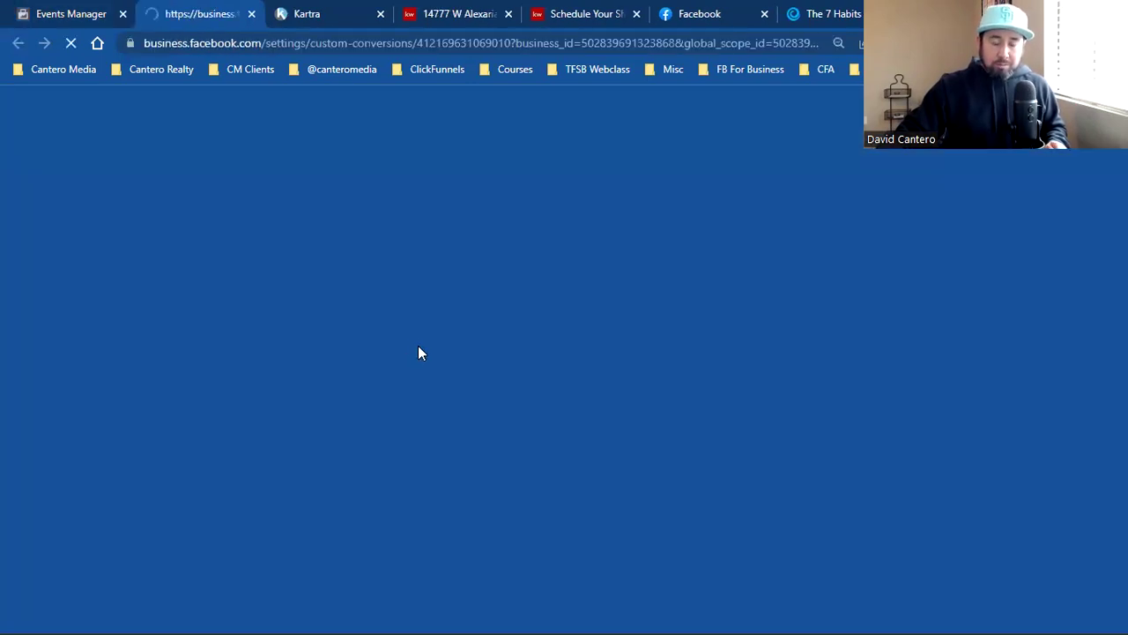
pyautogui.hotkey('ctrl', 'shift', 'Tab')
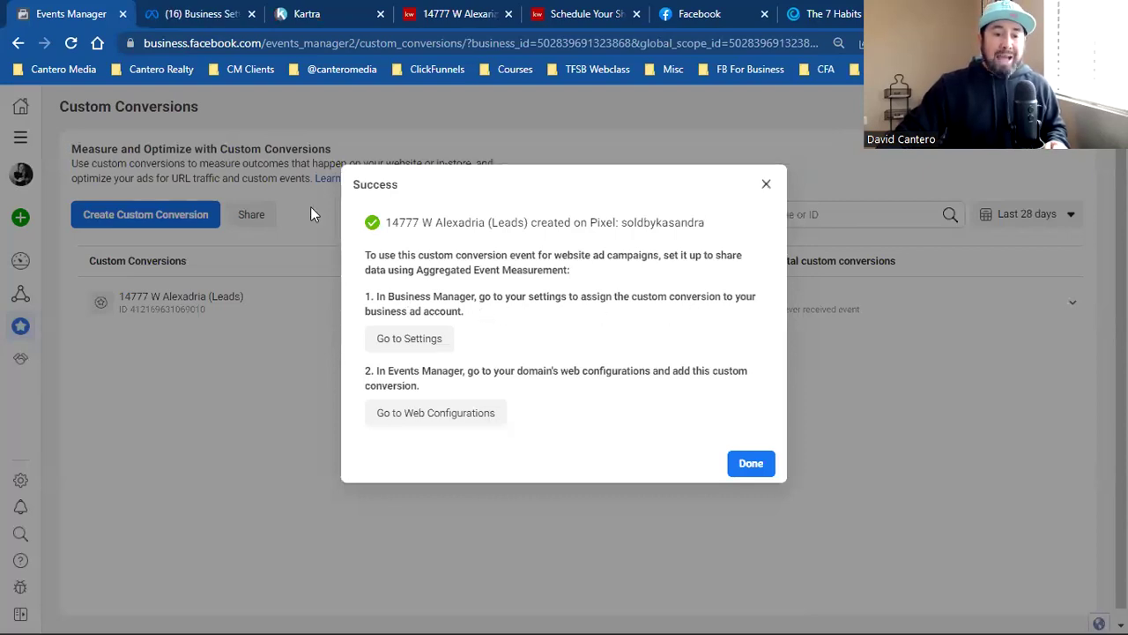
pyautogui.click(196, 9)
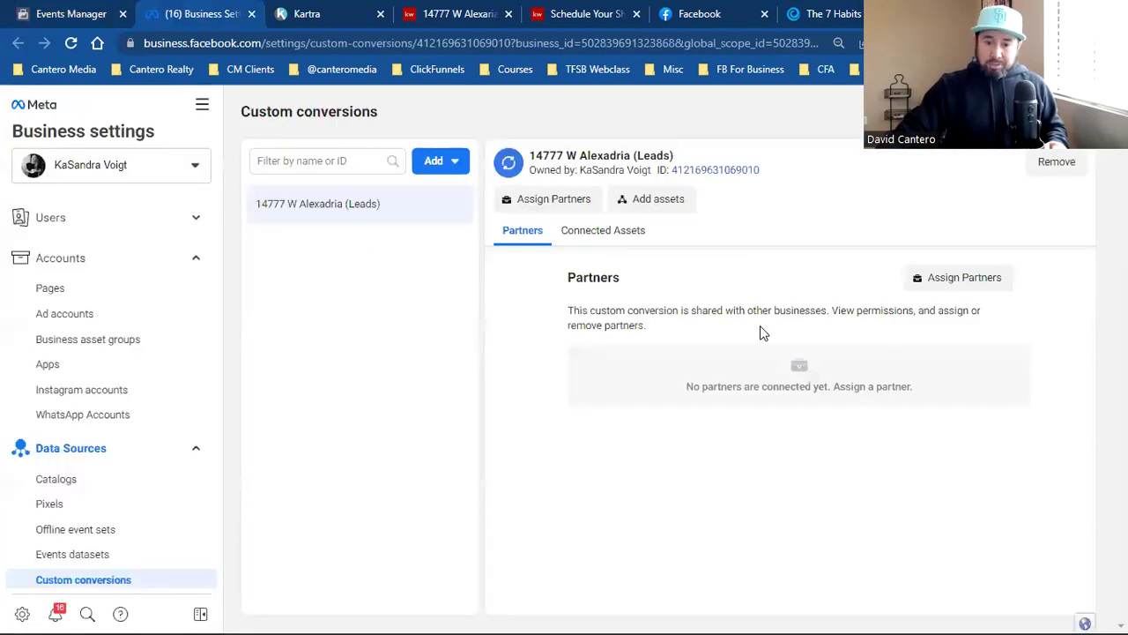
pyautogui.scroll(-2, 126, 541)
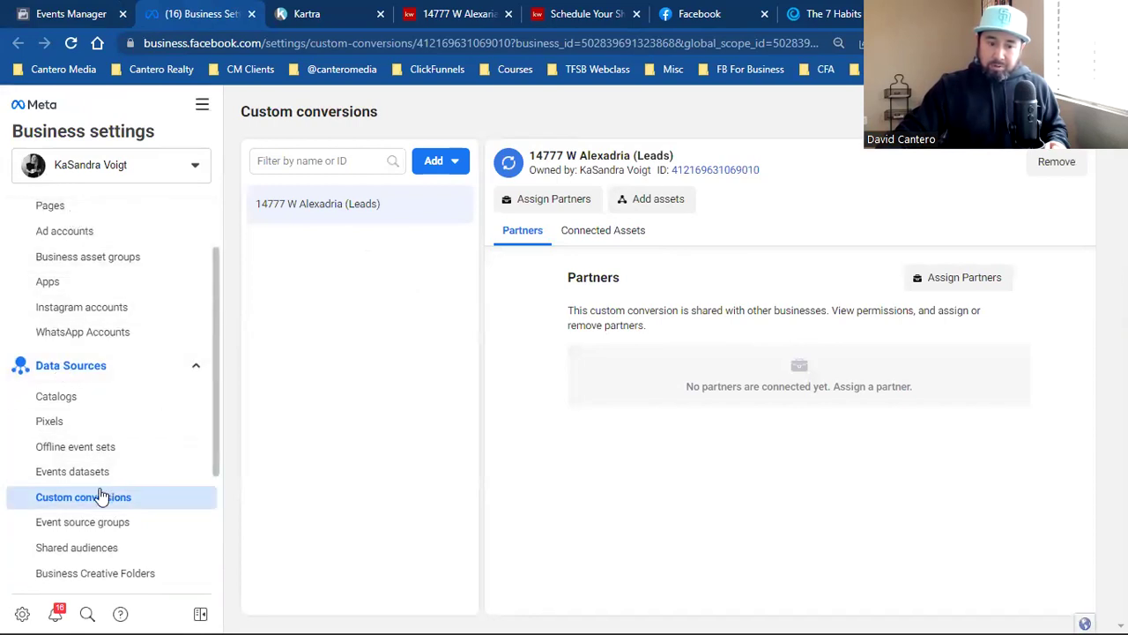
pyautogui.click(665, 203)
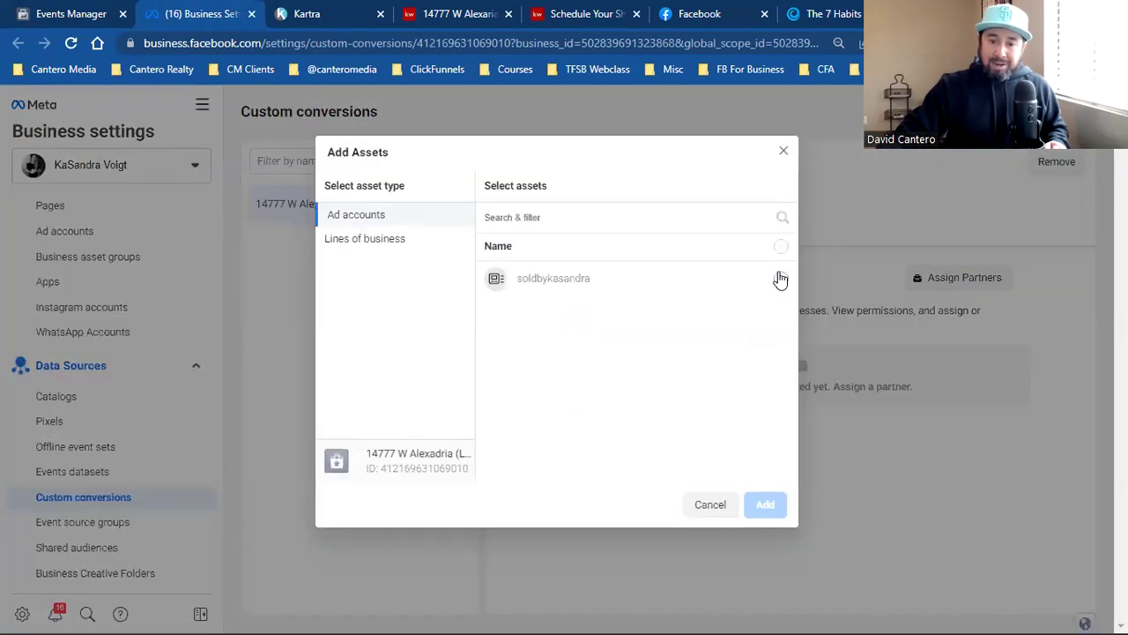
pyautogui.click(781, 280)
pyautogui.click(763, 503)
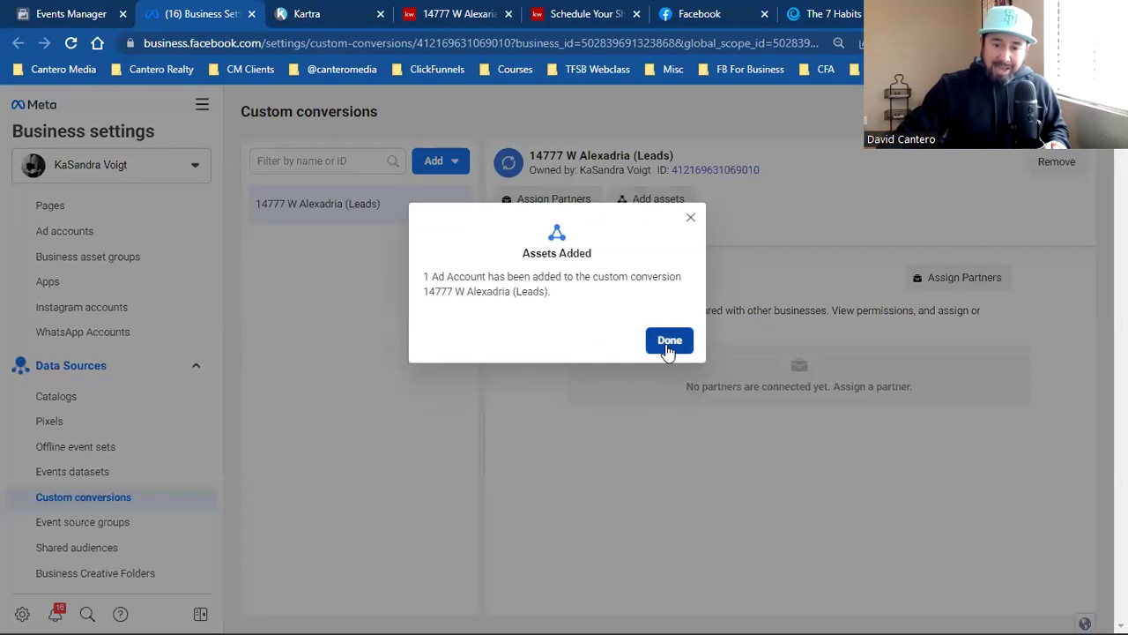
pyautogui.click(668, 346)
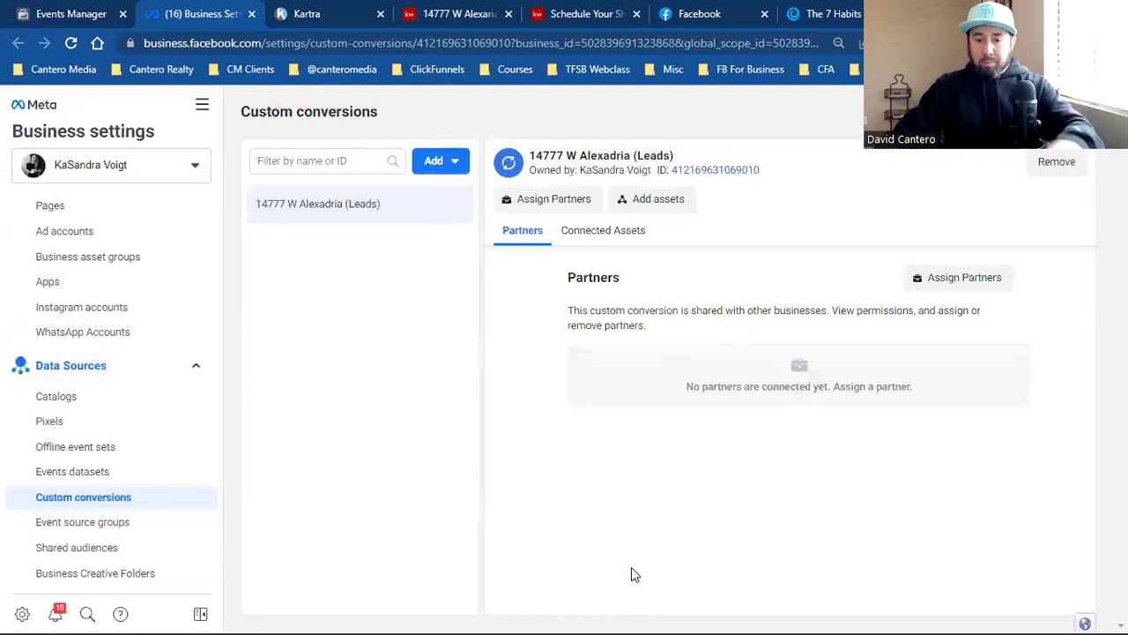
# Step: Open the ad account's billing settings from the bookmarks, then close that tab
pyautogui.click(854, 70)
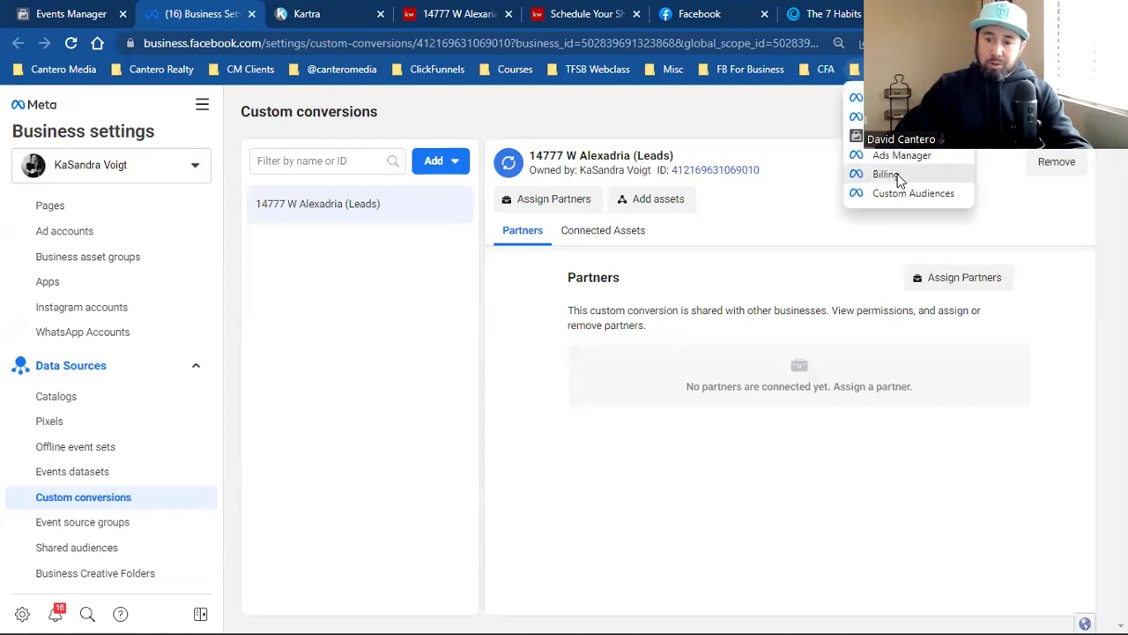
pyautogui.click(886, 175)
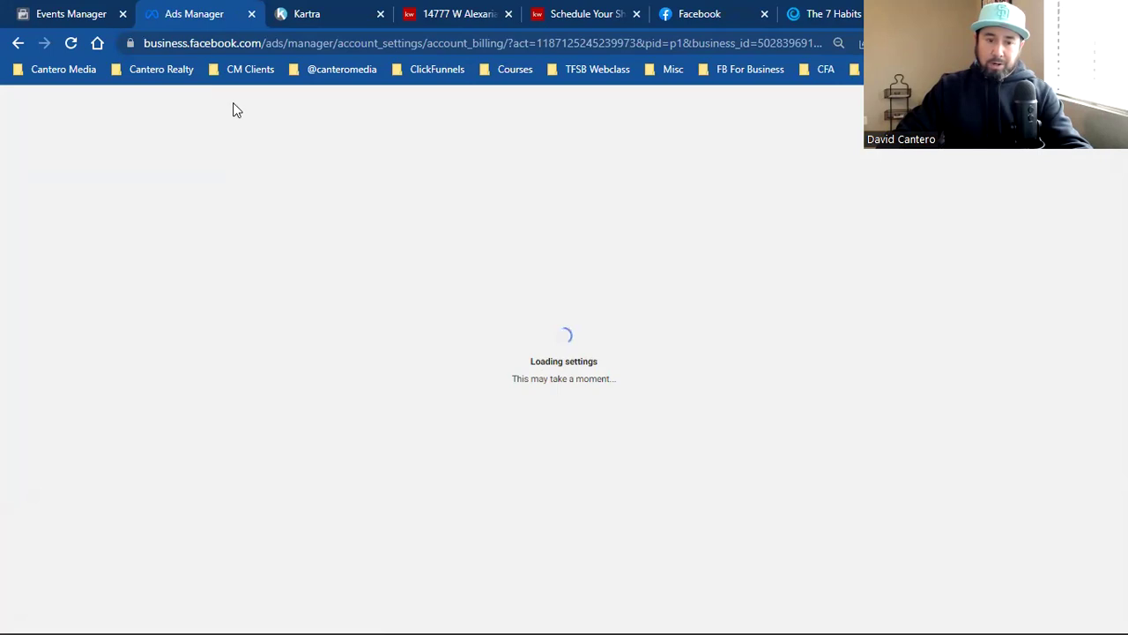
pyautogui.click(251, 13)
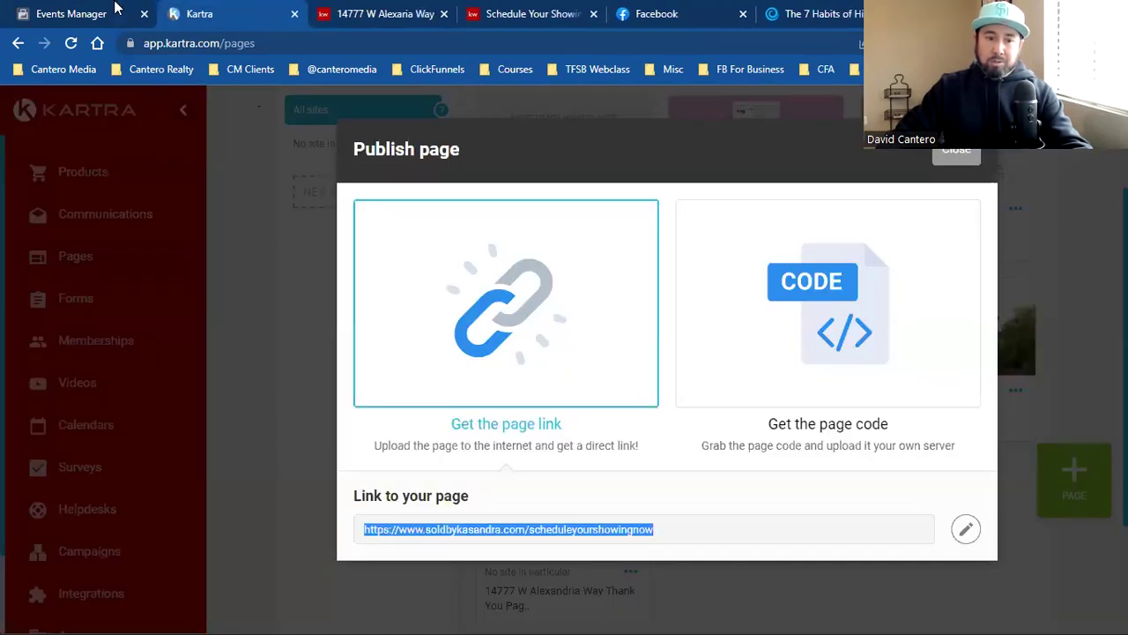
pyautogui.click(116, 9)
pyautogui.tripleClick(412, 374)
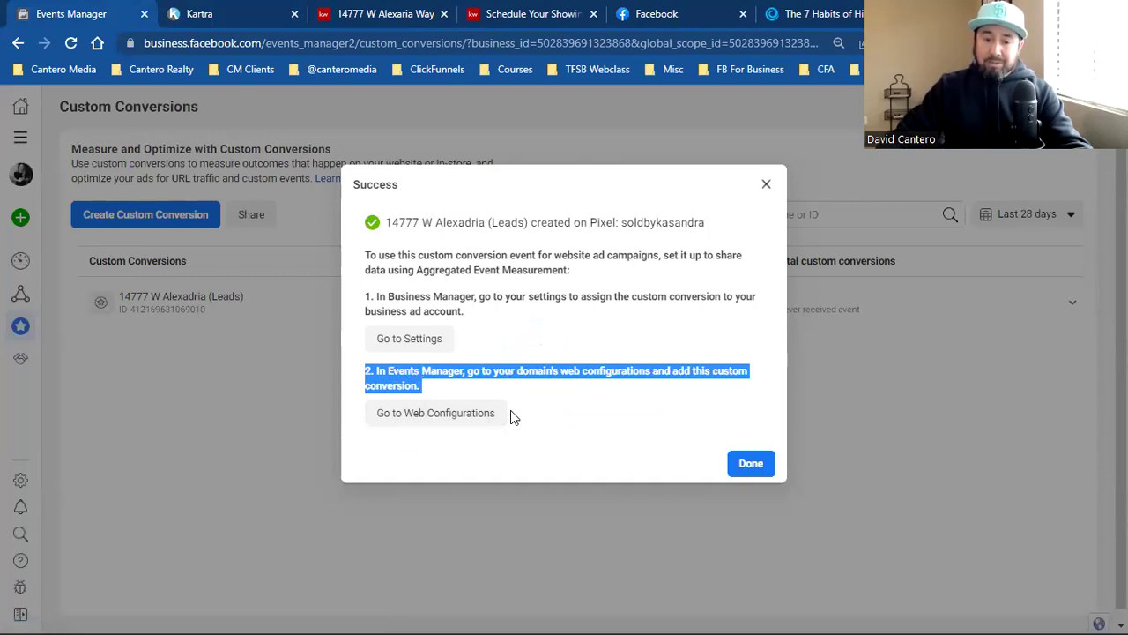
# Step: Open Web Event Configurations from the success dialog and expand the soldbykasandra.com domain row
pyautogui.click(423, 414)
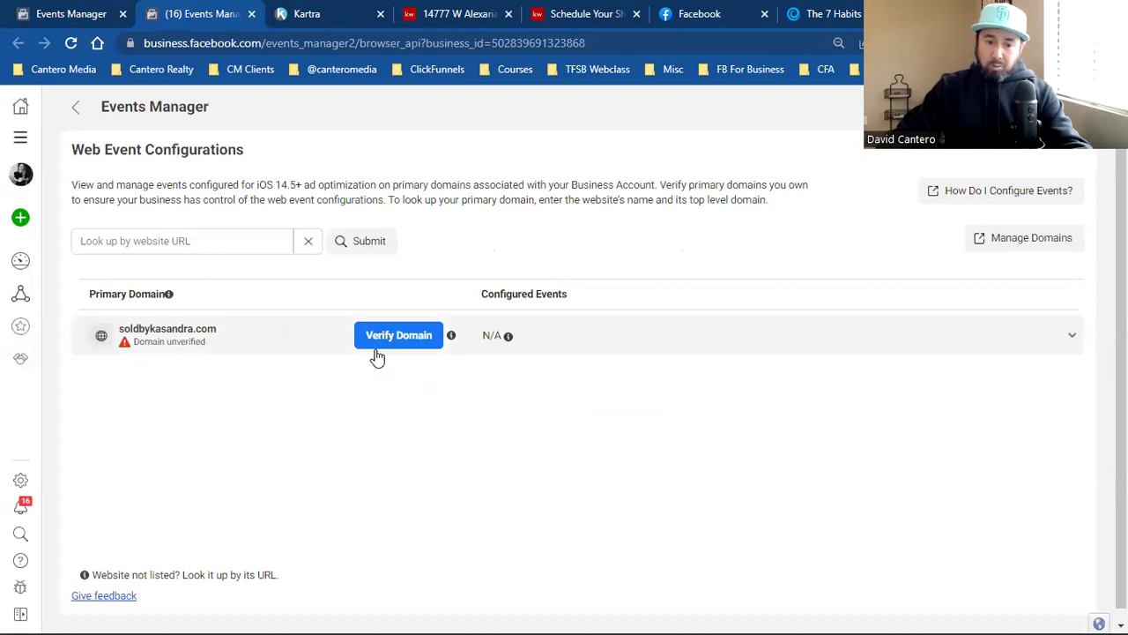
pyautogui.click(286, 345)
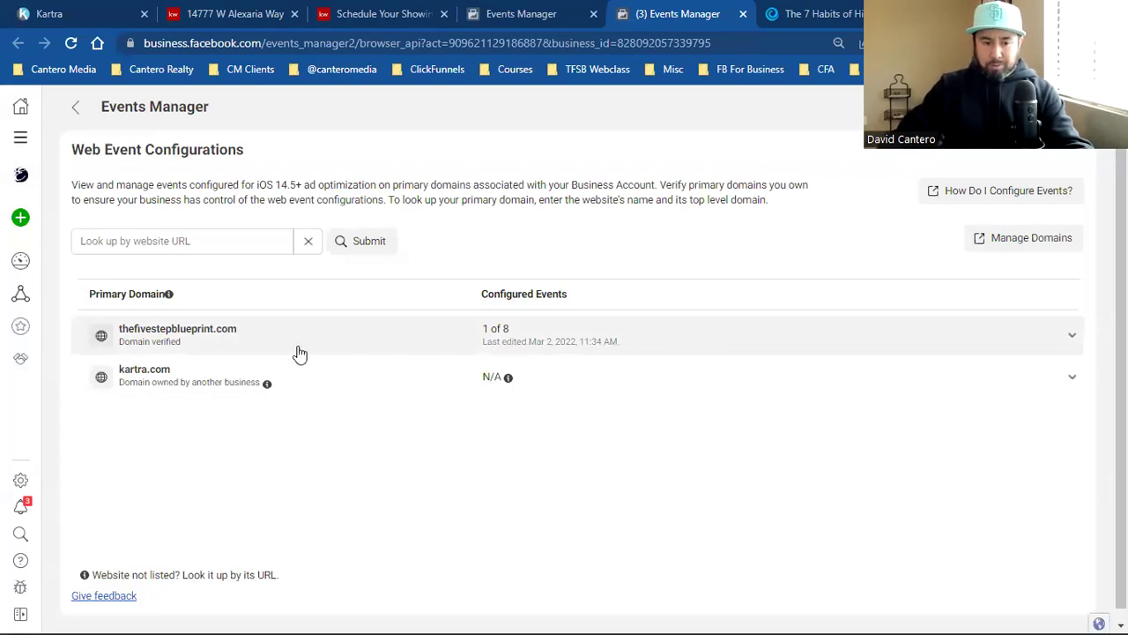
# Step: Edit thefivestepblueprint.com's events, switching the highest-priority row from TFSB 1 to Custom Conversion
pyautogui.click(357, 349)
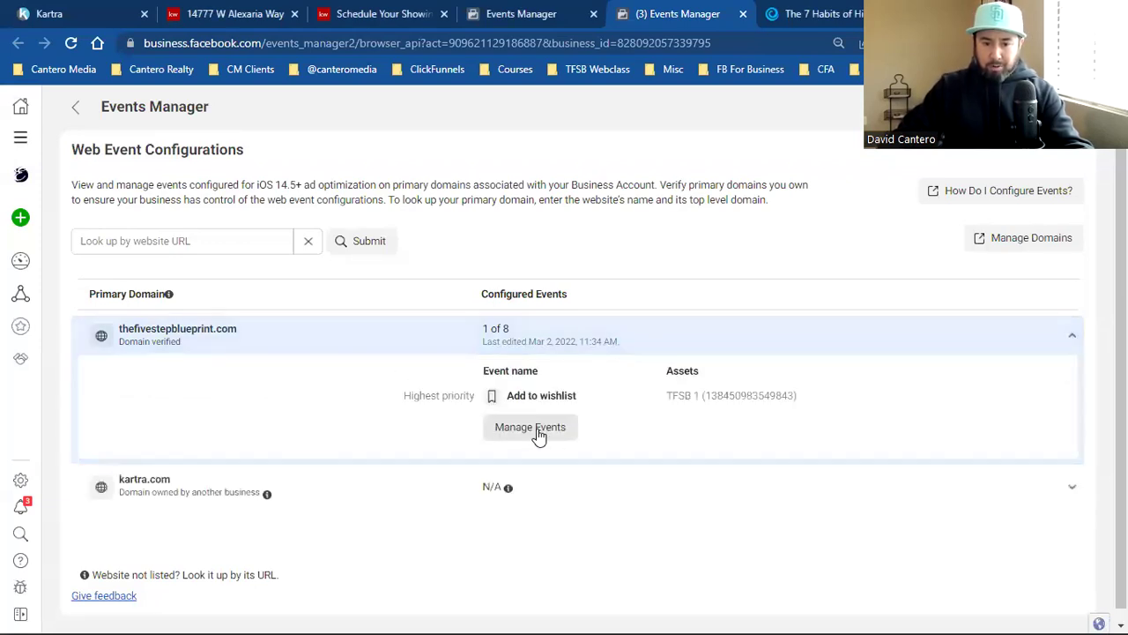
pyautogui.click(536, 430)
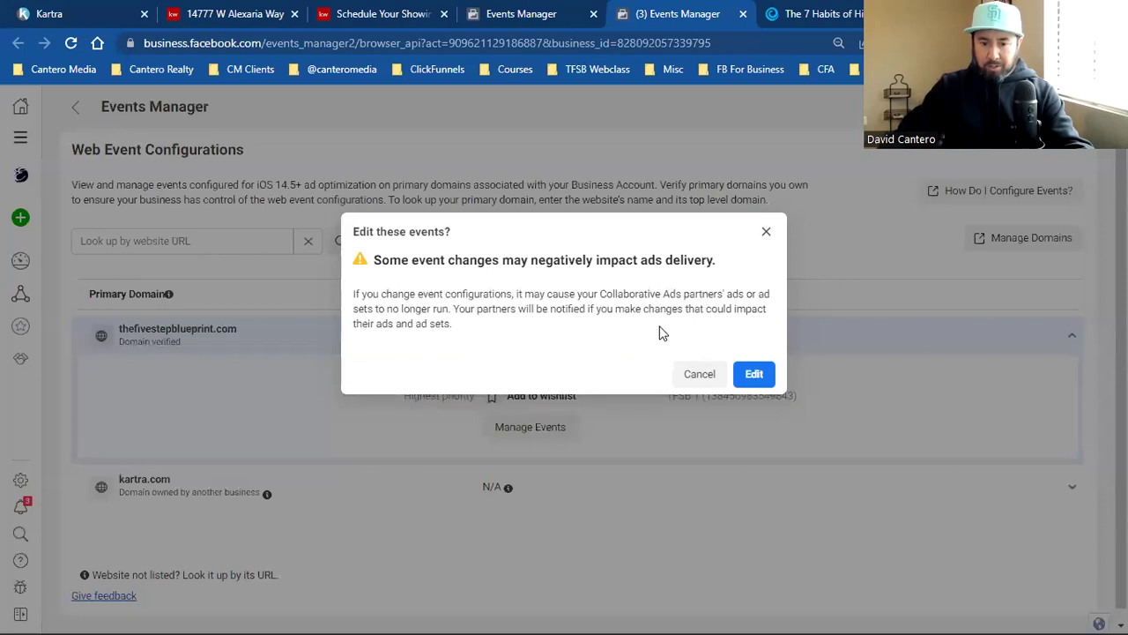
pyautogui.click(754, 374)
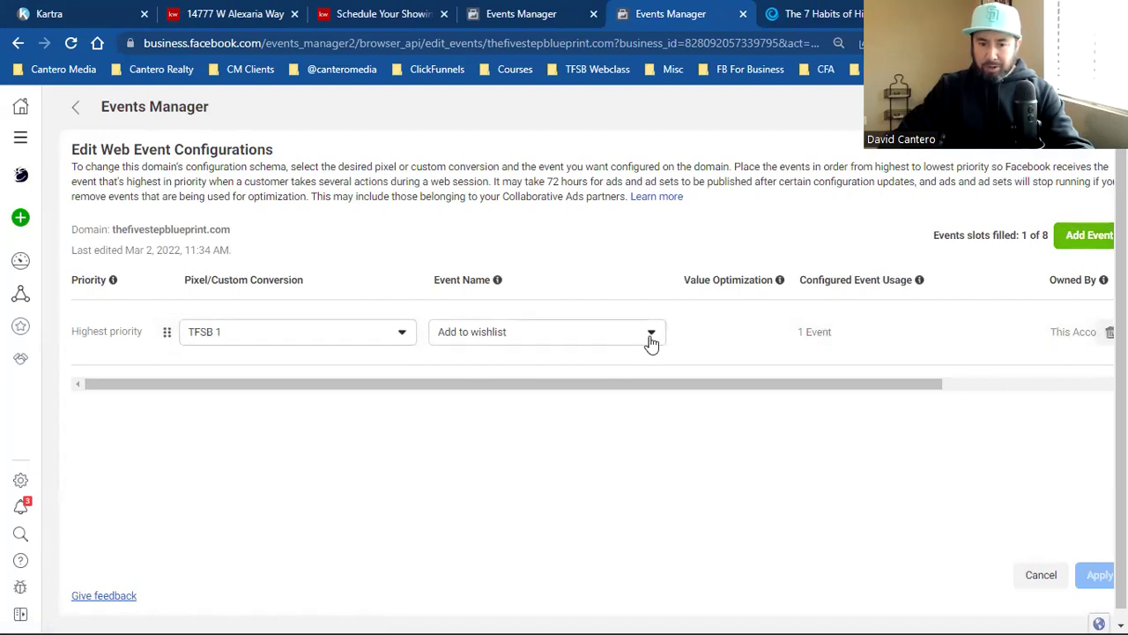
pyautogui.tripleClick(105, 331)
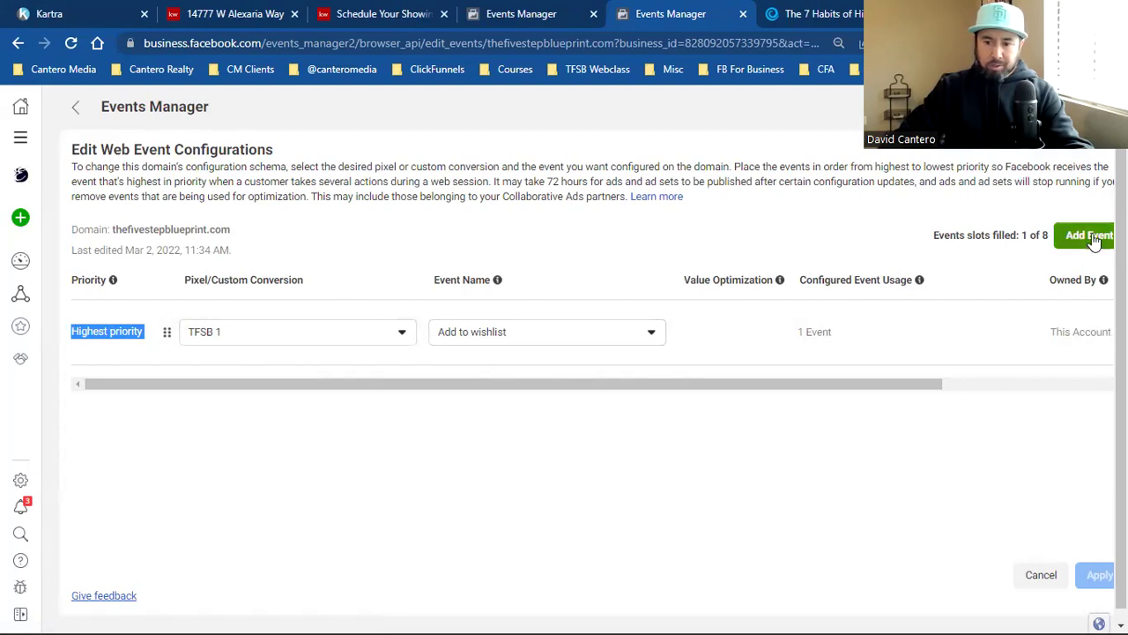
pyautogui.click(248, 337)
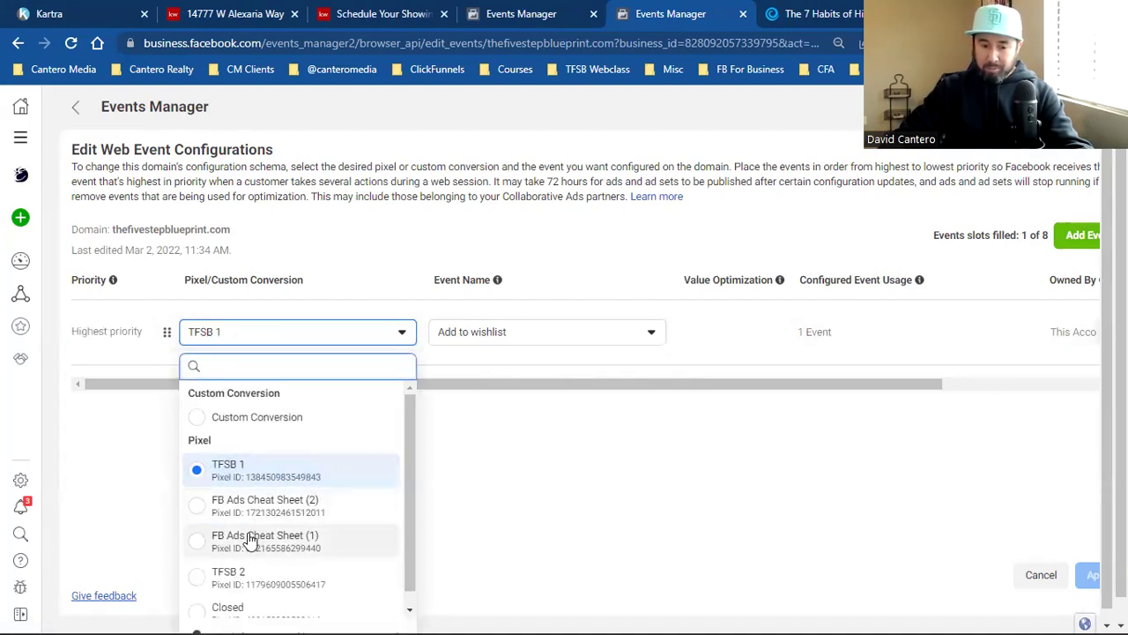
pyautogui.click(244, 420)
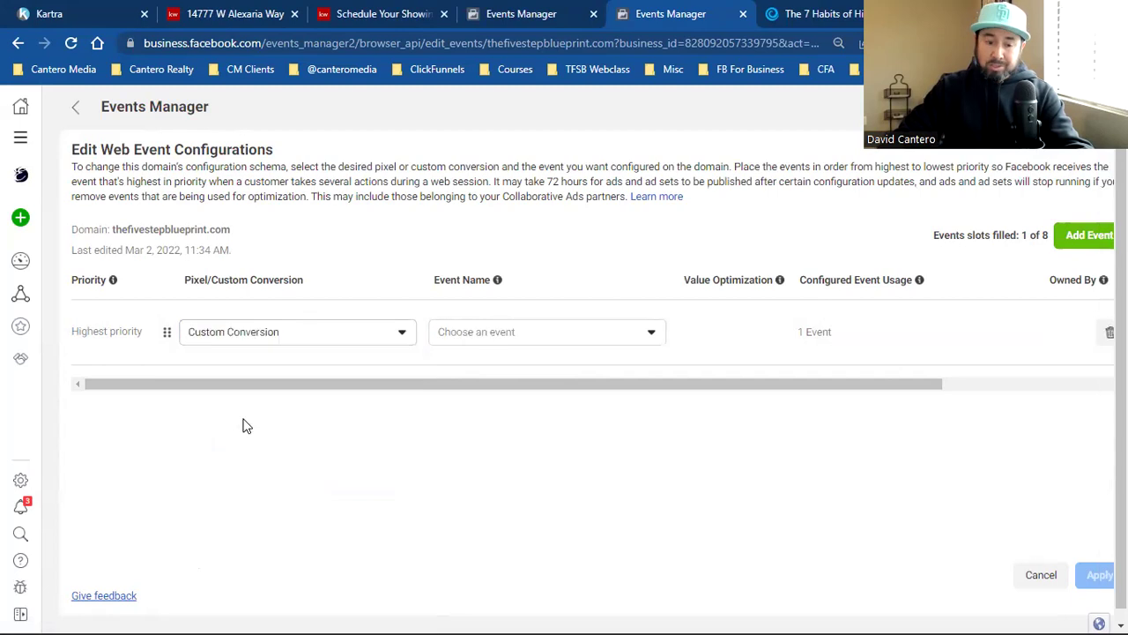
# Step: Close the extra Events Manager tab and choose TFSB Course | Webclass In Progress as the top event
pyautogui.click(577, 342)
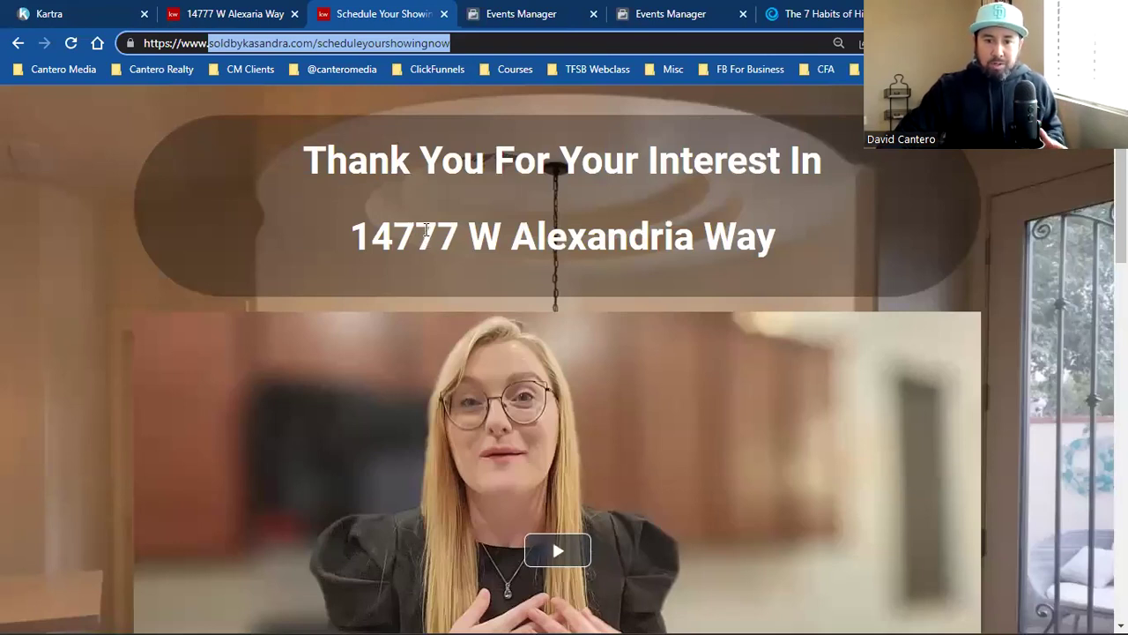
pyautogui.click(670, 14)
pyautogui.click(559, 11)
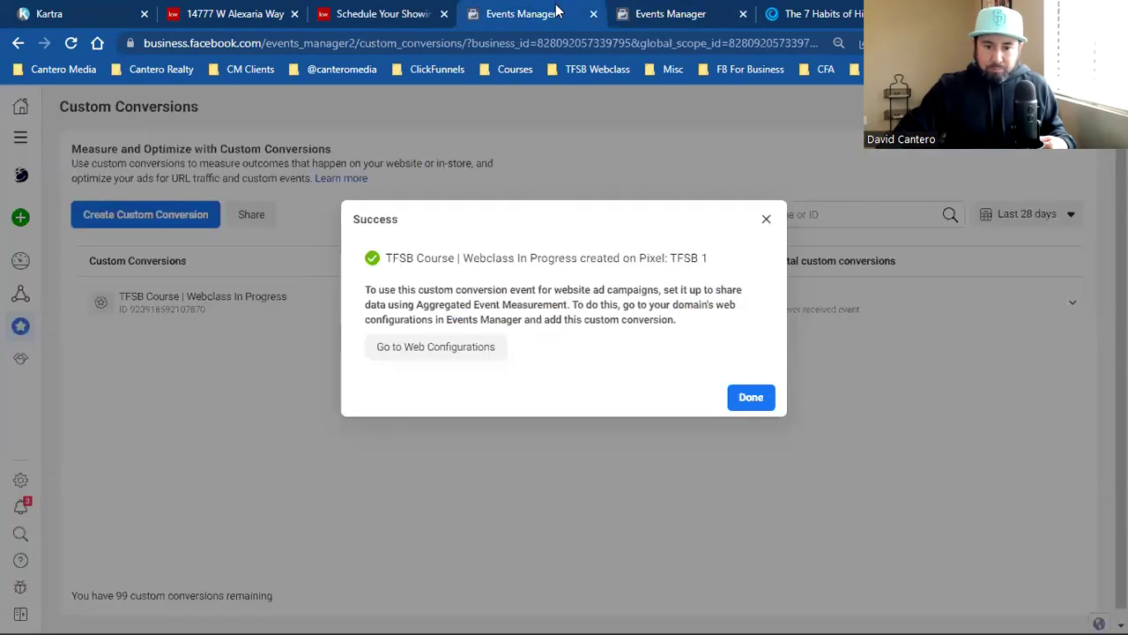
pyautogui.click(592, 15)
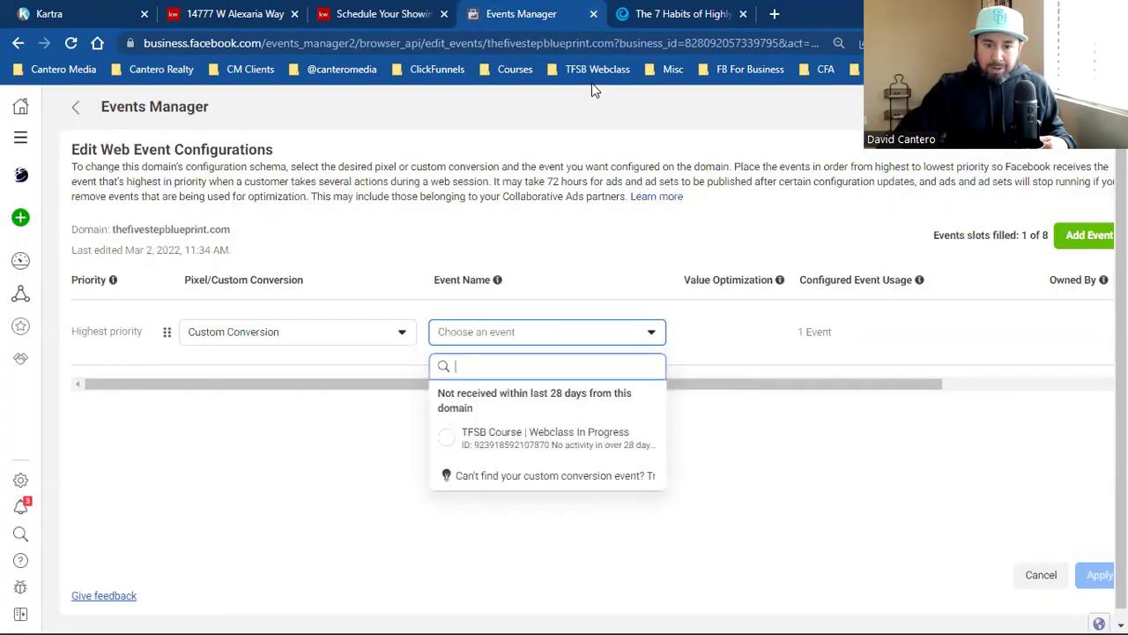
pyautogui.click(483, 443)
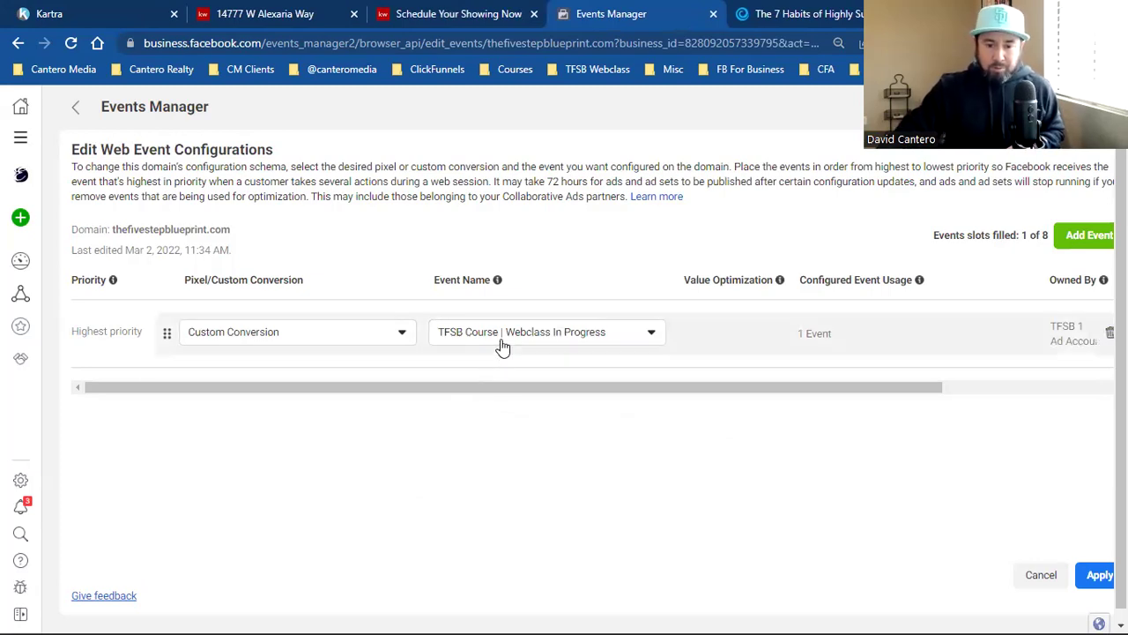
pyautogui.click(247, 343)
pyautogui.click(443, 340)
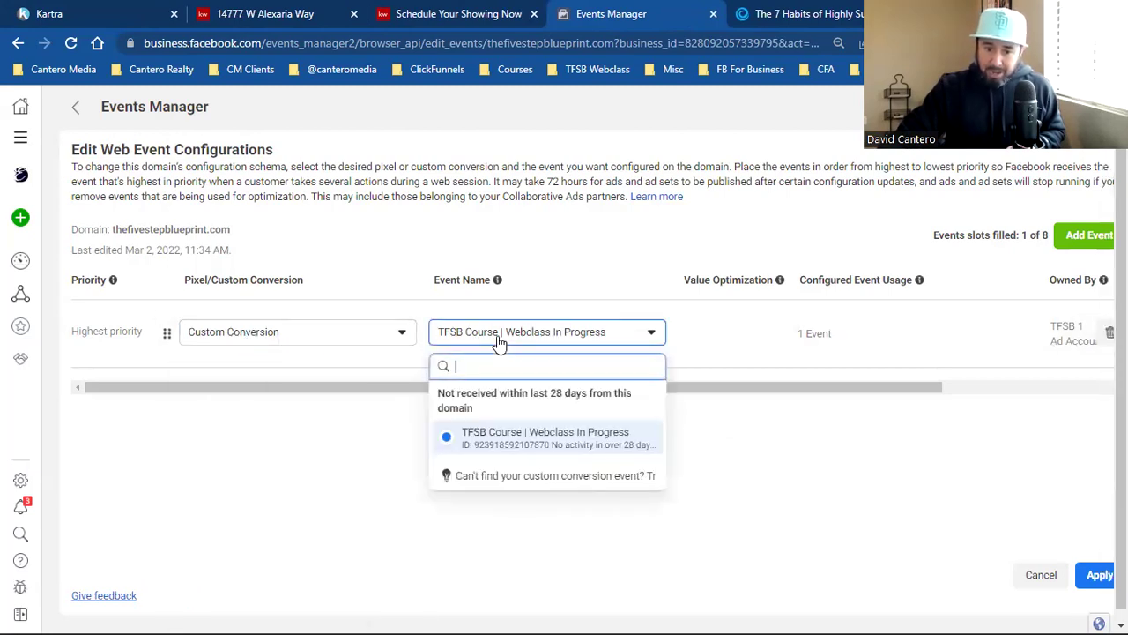
pyautogui.click(545, 437)
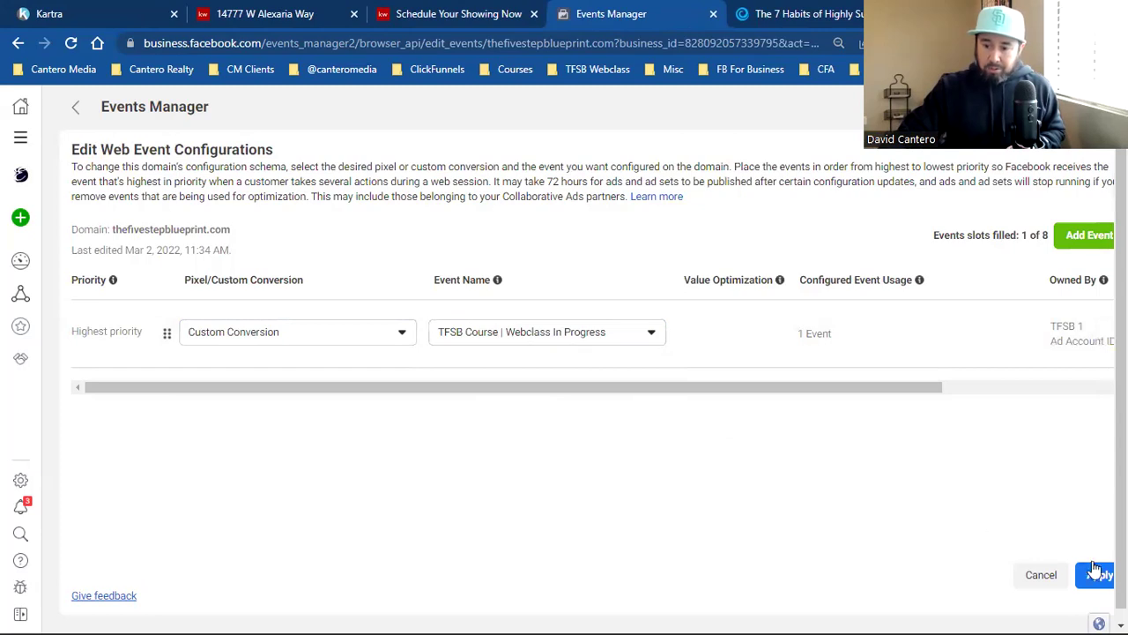
# Step: Apply and confirm the web event configuration change for thefivestepblueprint.com
pyautogui.click(1097, 575)
pyautogui.click(297, 355)
pyautogui.click(821, 389)
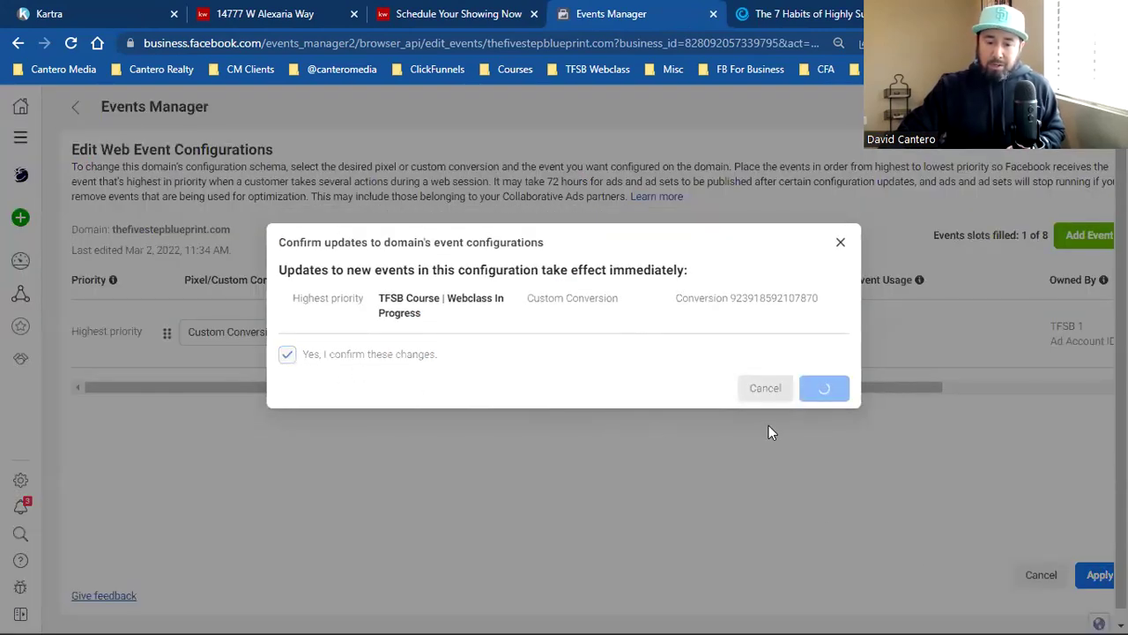
pyautogui.click(771, 347)
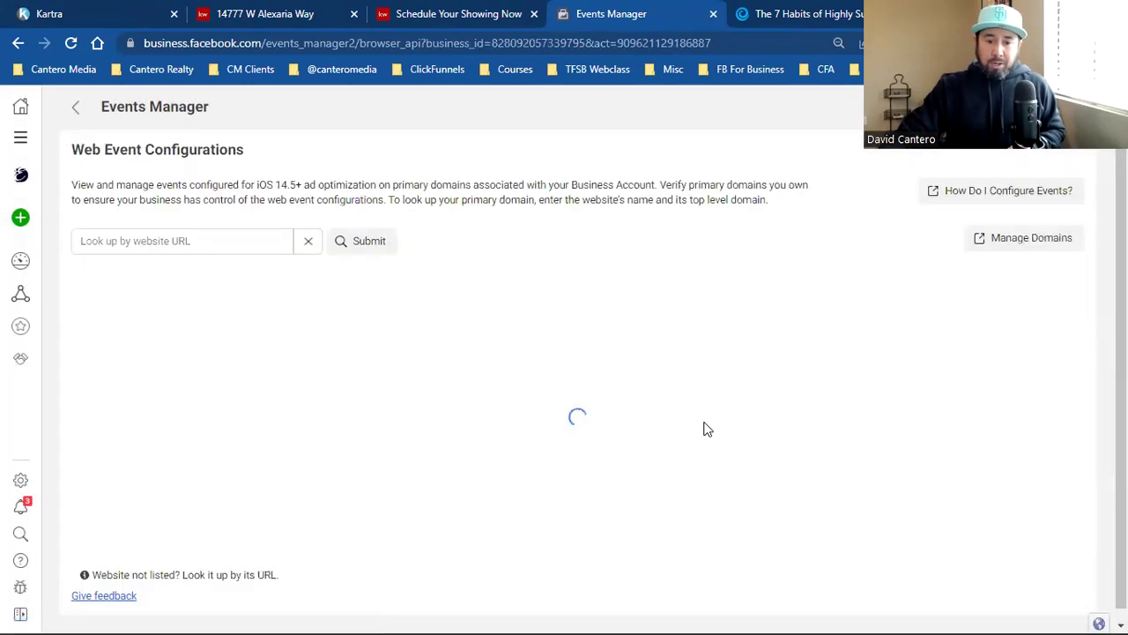
pyautogui.moveTo(37, 320)
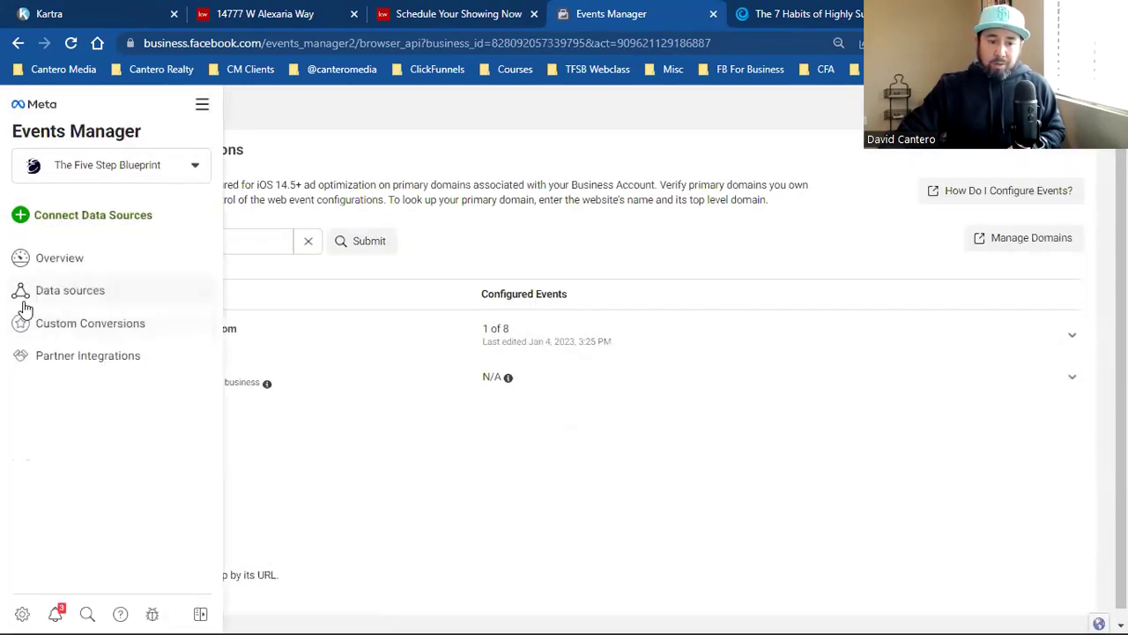
# Step: Open Custom Conversions, close the article tab, and load thefivestepblueprint.com/webclassinprogress in a new tab
pyautogui.click(76, 323)
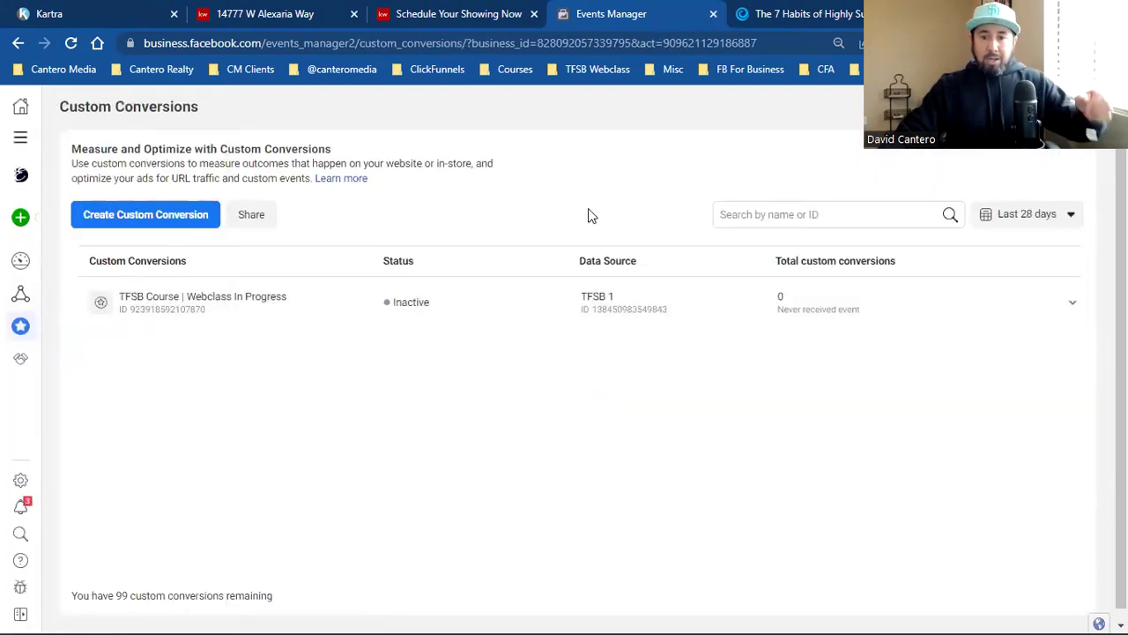
pyautogui.click(881, 13)
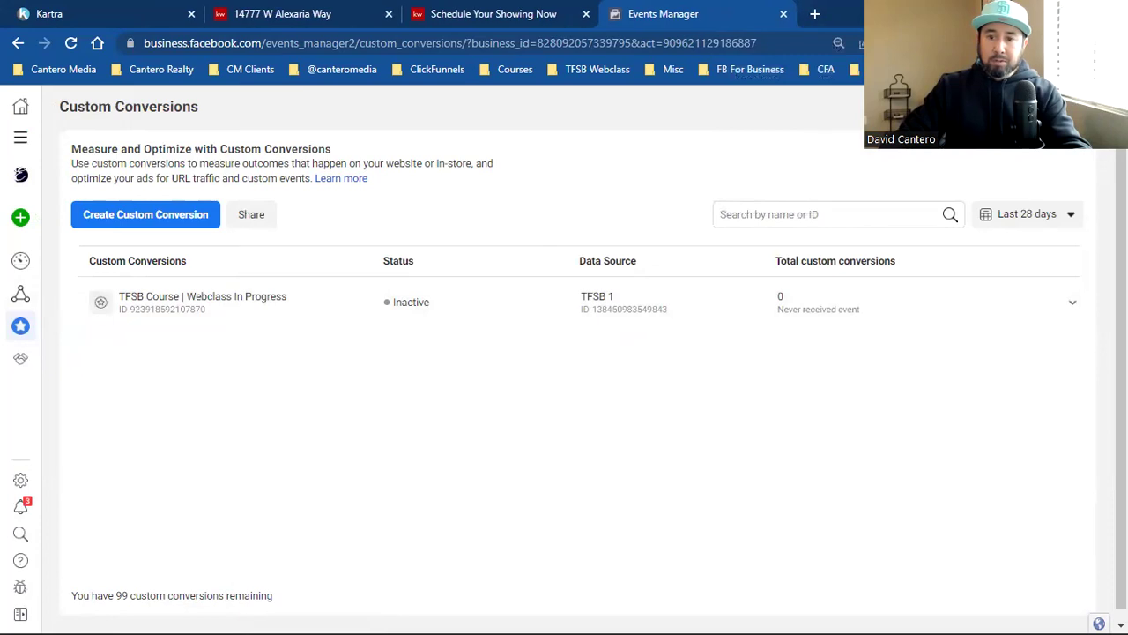
pyautogui.hotkey('ctrl', 't')
pyautogui.write('thefivestepblueprint.com/webclassinprogress')
pyautogui.press('Return')
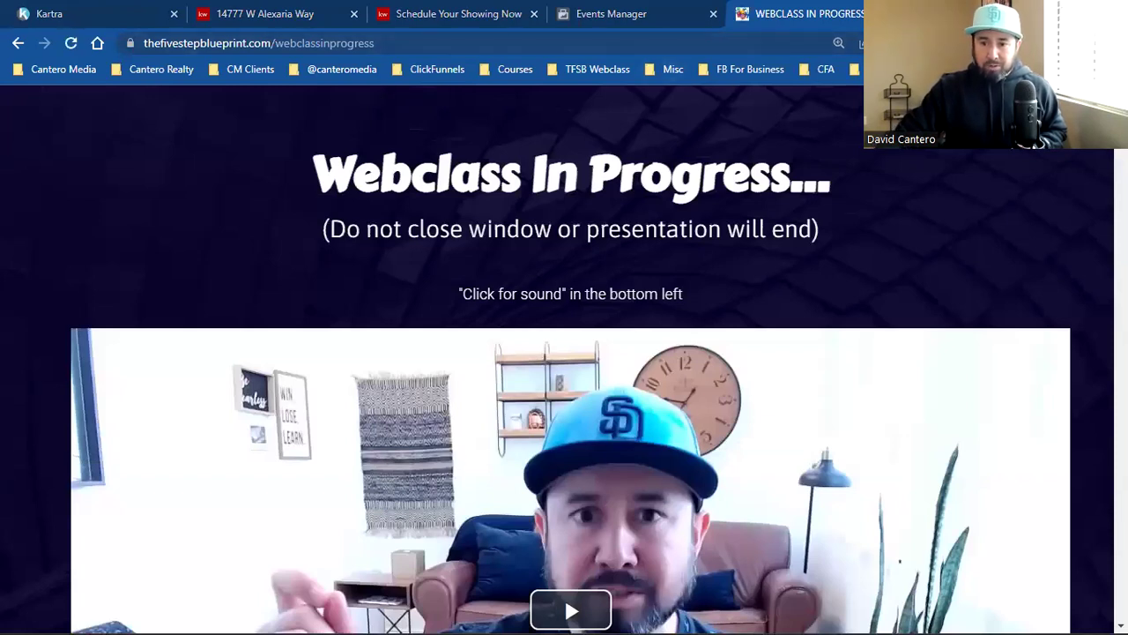
# Step: Check in Pixel Helper that the webclass page fires PageView on TFSB 1 and TFSB 2, then return to Events Manager
pyautogui.click(943, 42)
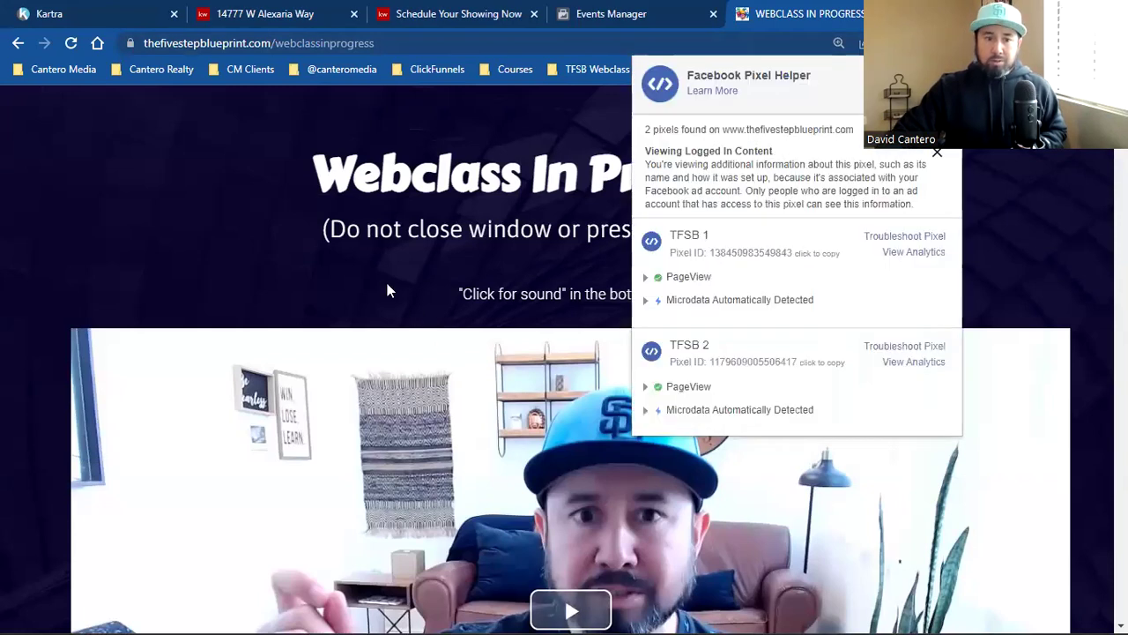
pyautogui.hotkey('ctrl', 'shift', 'Tab')
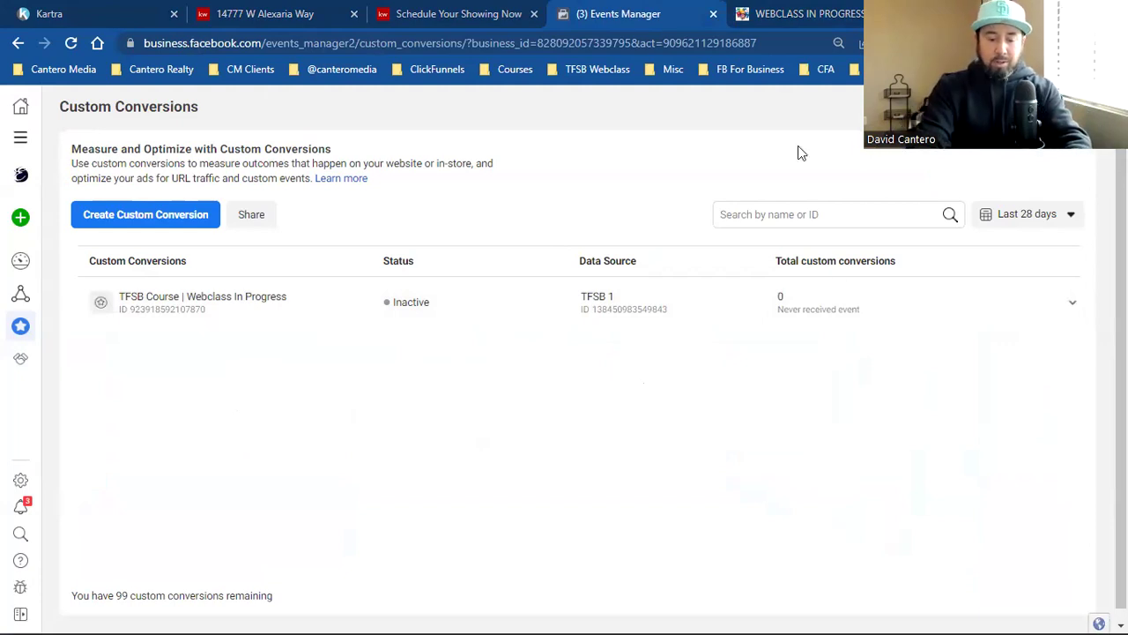
# Step: Bookmark the Custom Conversions page as 'Custom Conversion', reload it, and verify the bookmark in its folder
pyautogui.hotkey('ctrl', 'd')
pyautogui.write('Custom ')
pyautogui.write('VConverso')
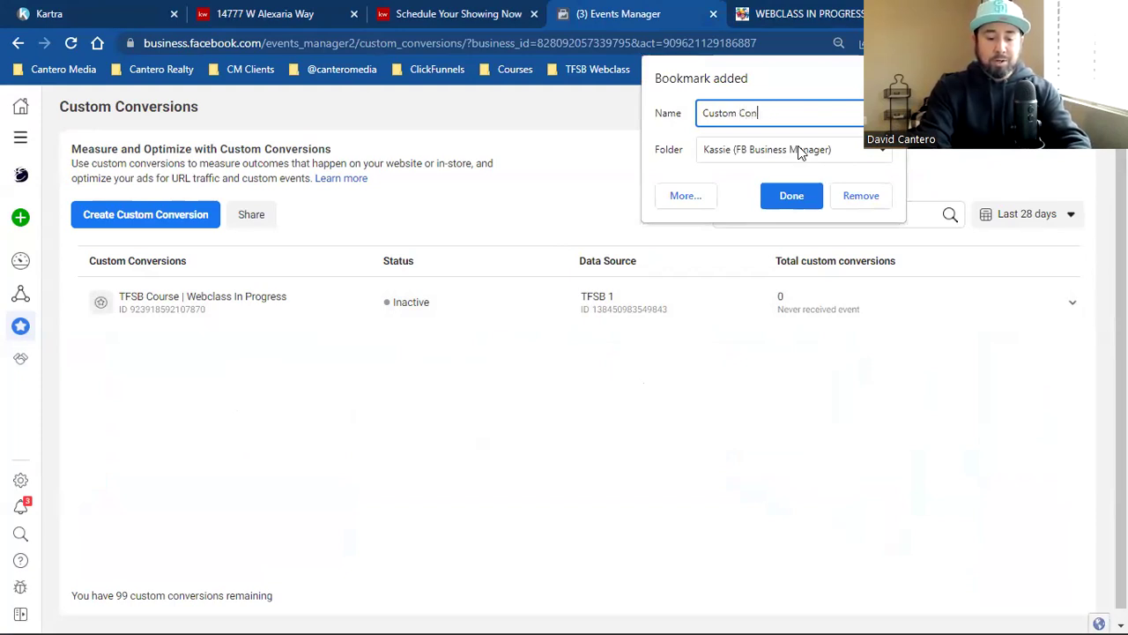
pyautogui.click(787, 194)
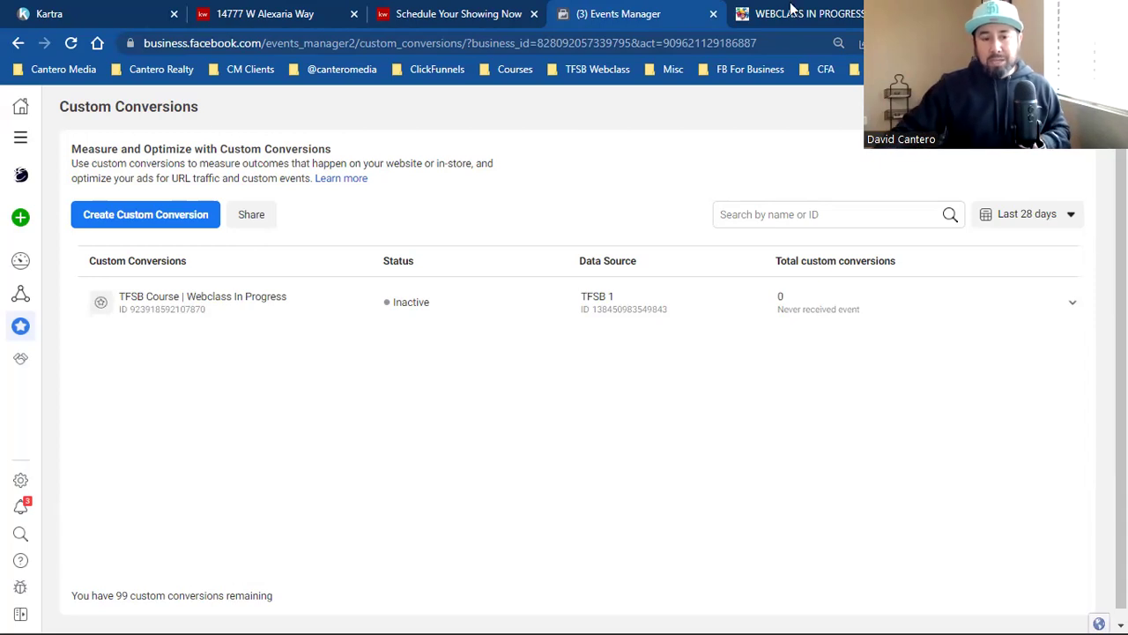
pyautogui.press('F5')
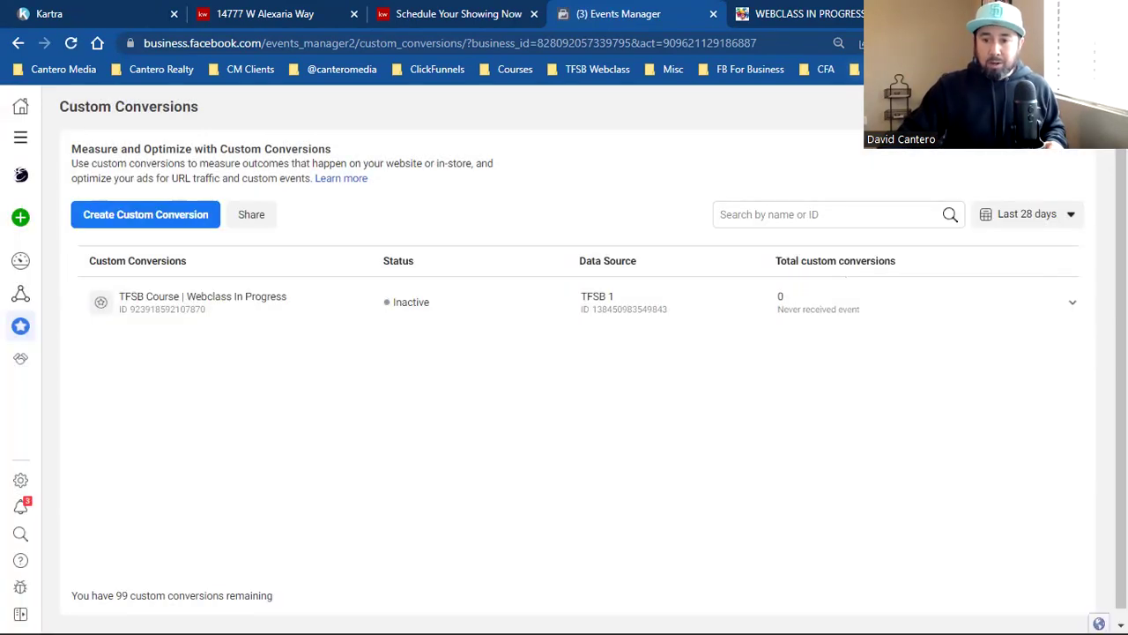
pyautogui.click(877, 68)
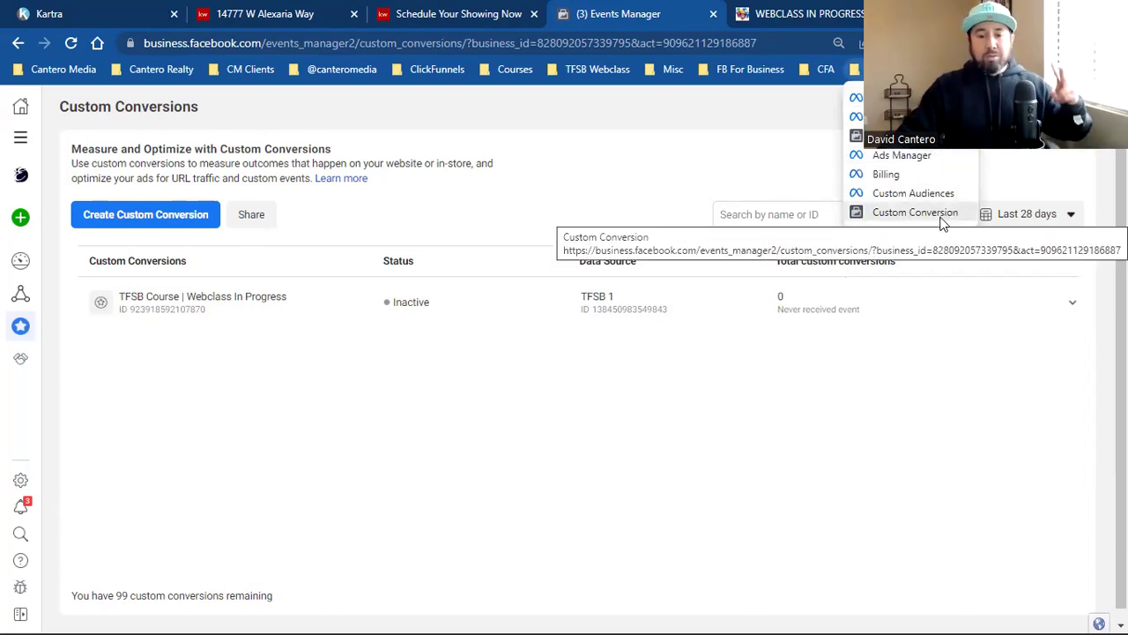
pyautogui.click(573, 192)
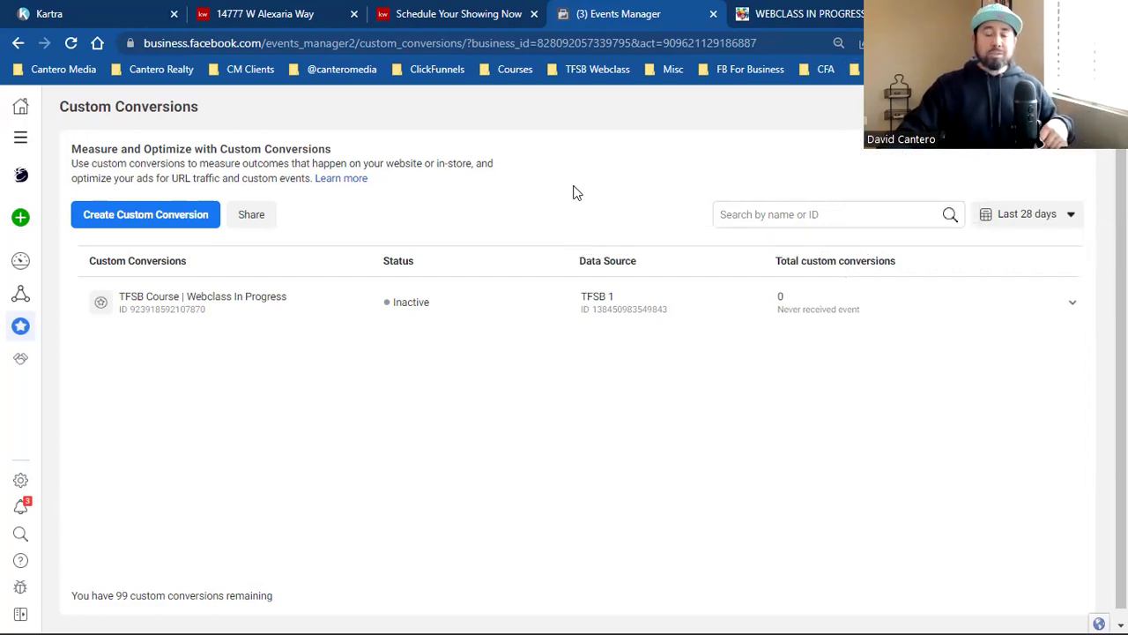